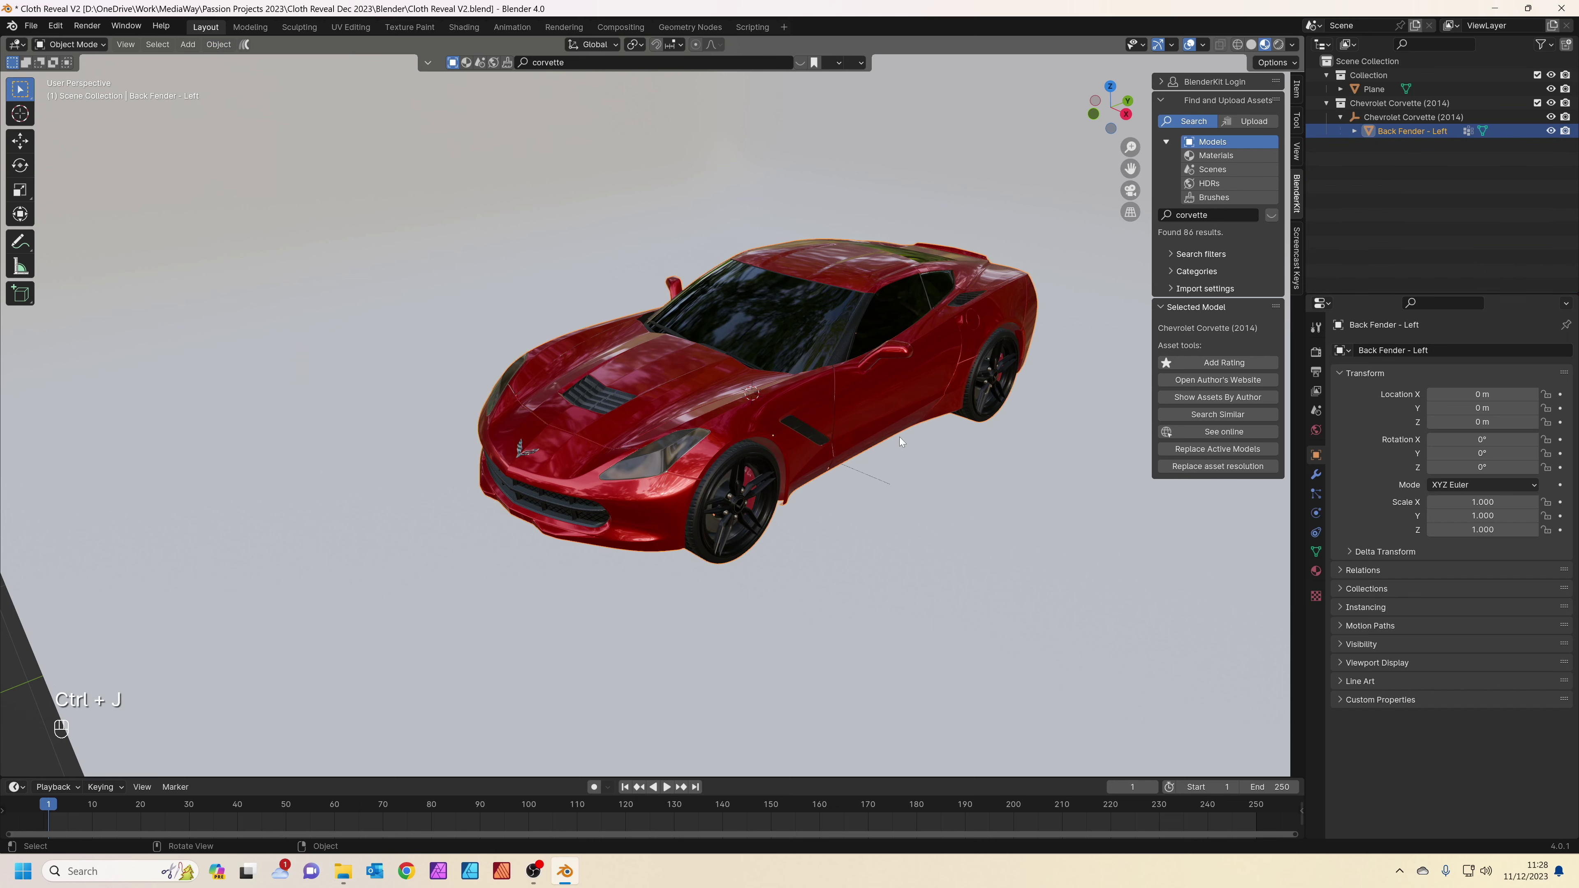
{"action": "left_click", "coordinate": [1071, 473]}
{"action": "left_click", "coordinate": [830, 414]}
{"action": "key", "text": "g"}
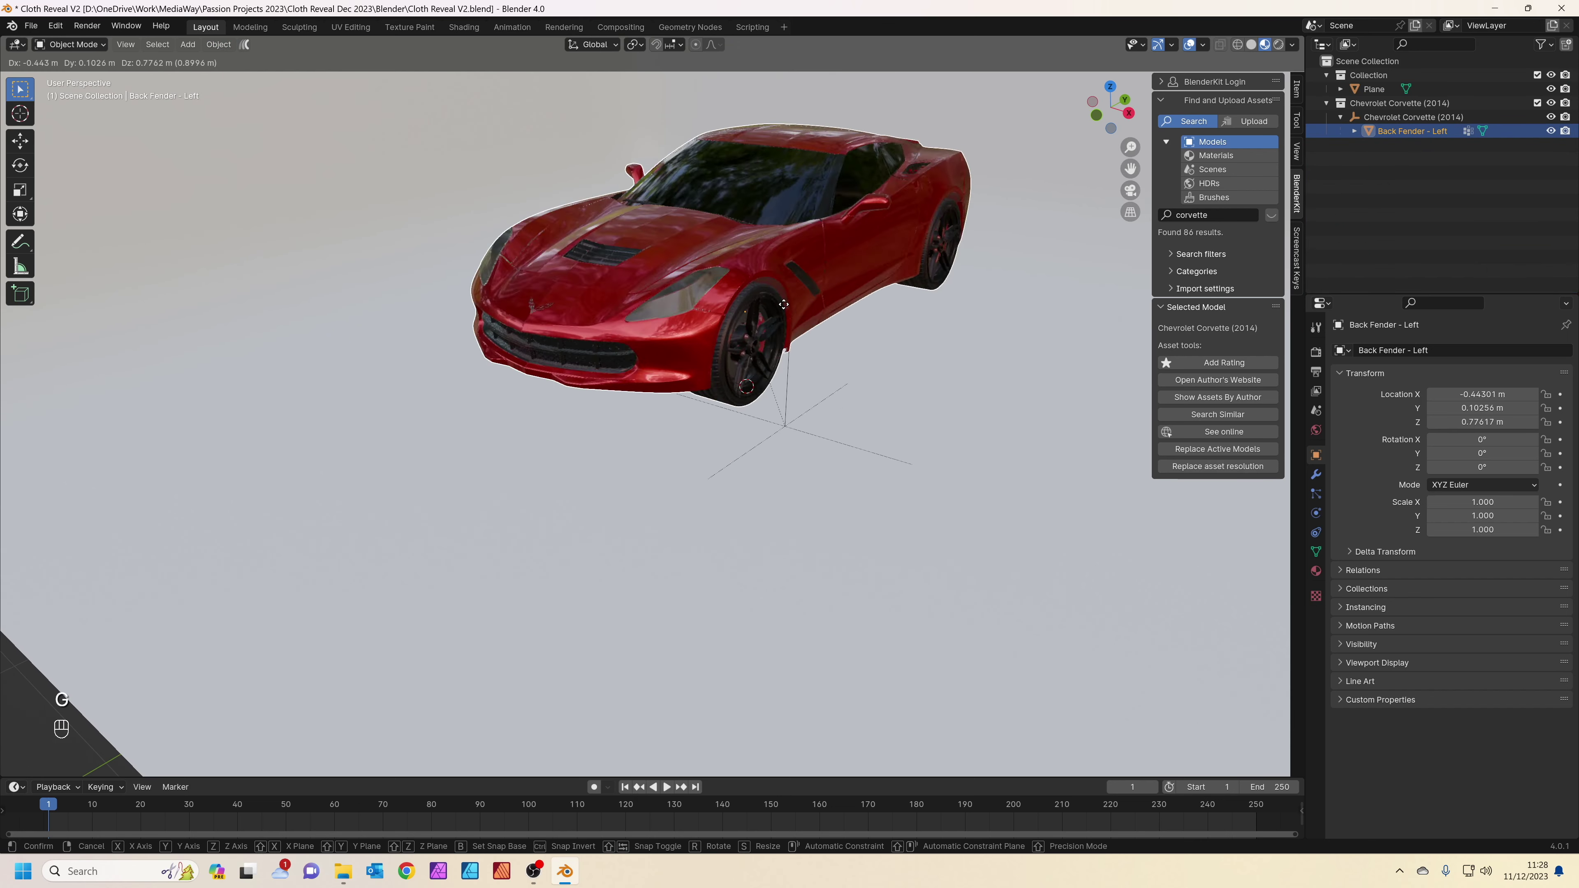
{"action": "key", "text": "Escape"}
Duplicate the joined Corvette and place the copy about 2.5 m away along the X axis.
{"action": "left_click", "coordinate": [1316, 475]}
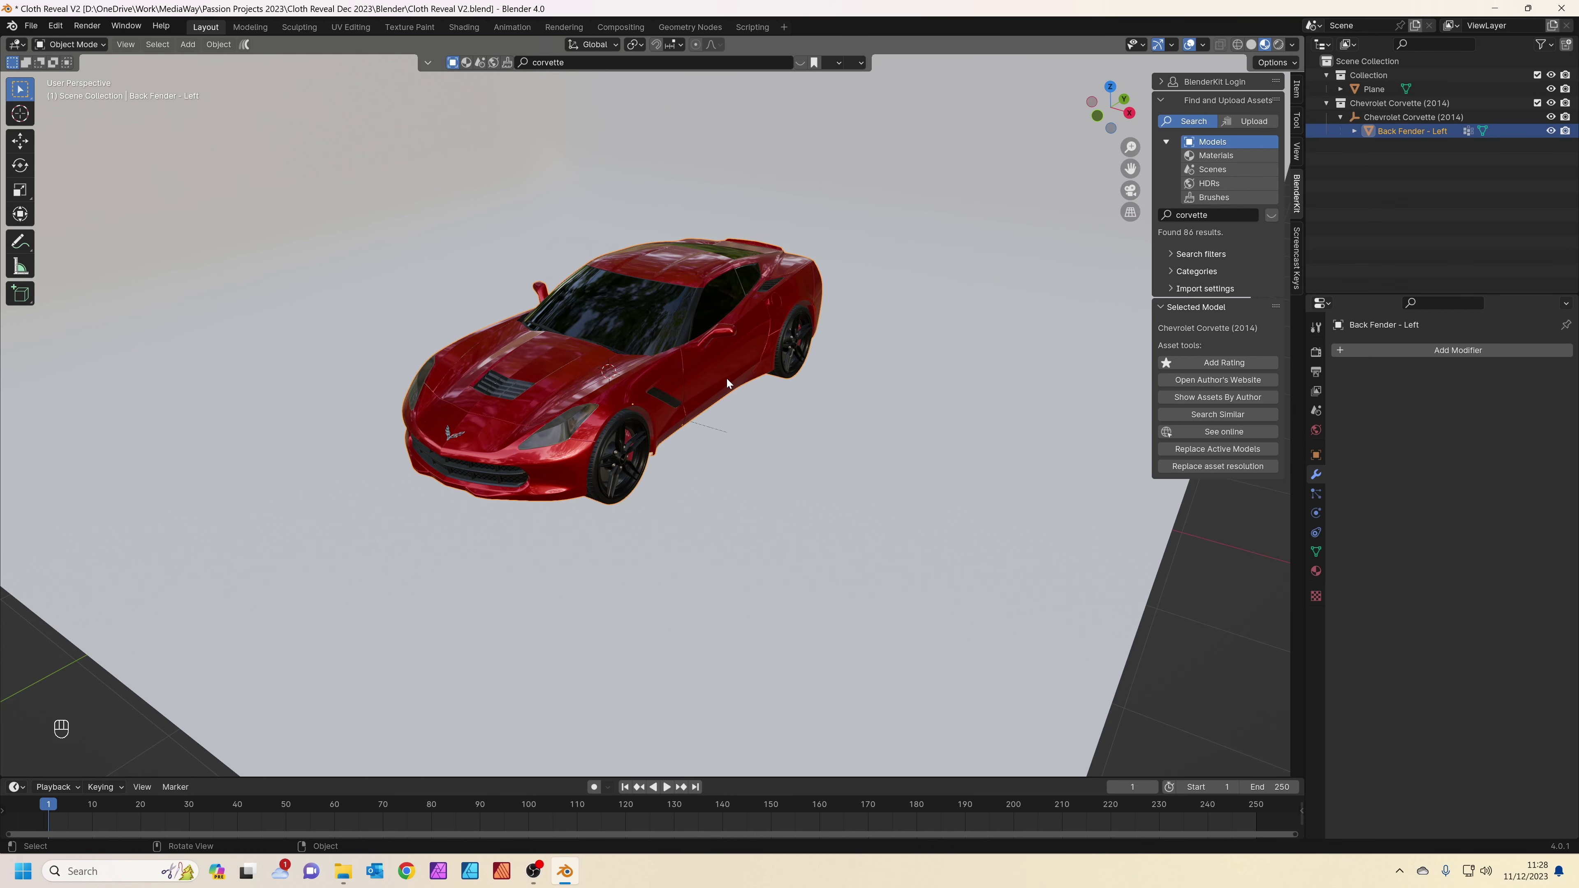
{"action": "key", "text": "shift+d"}
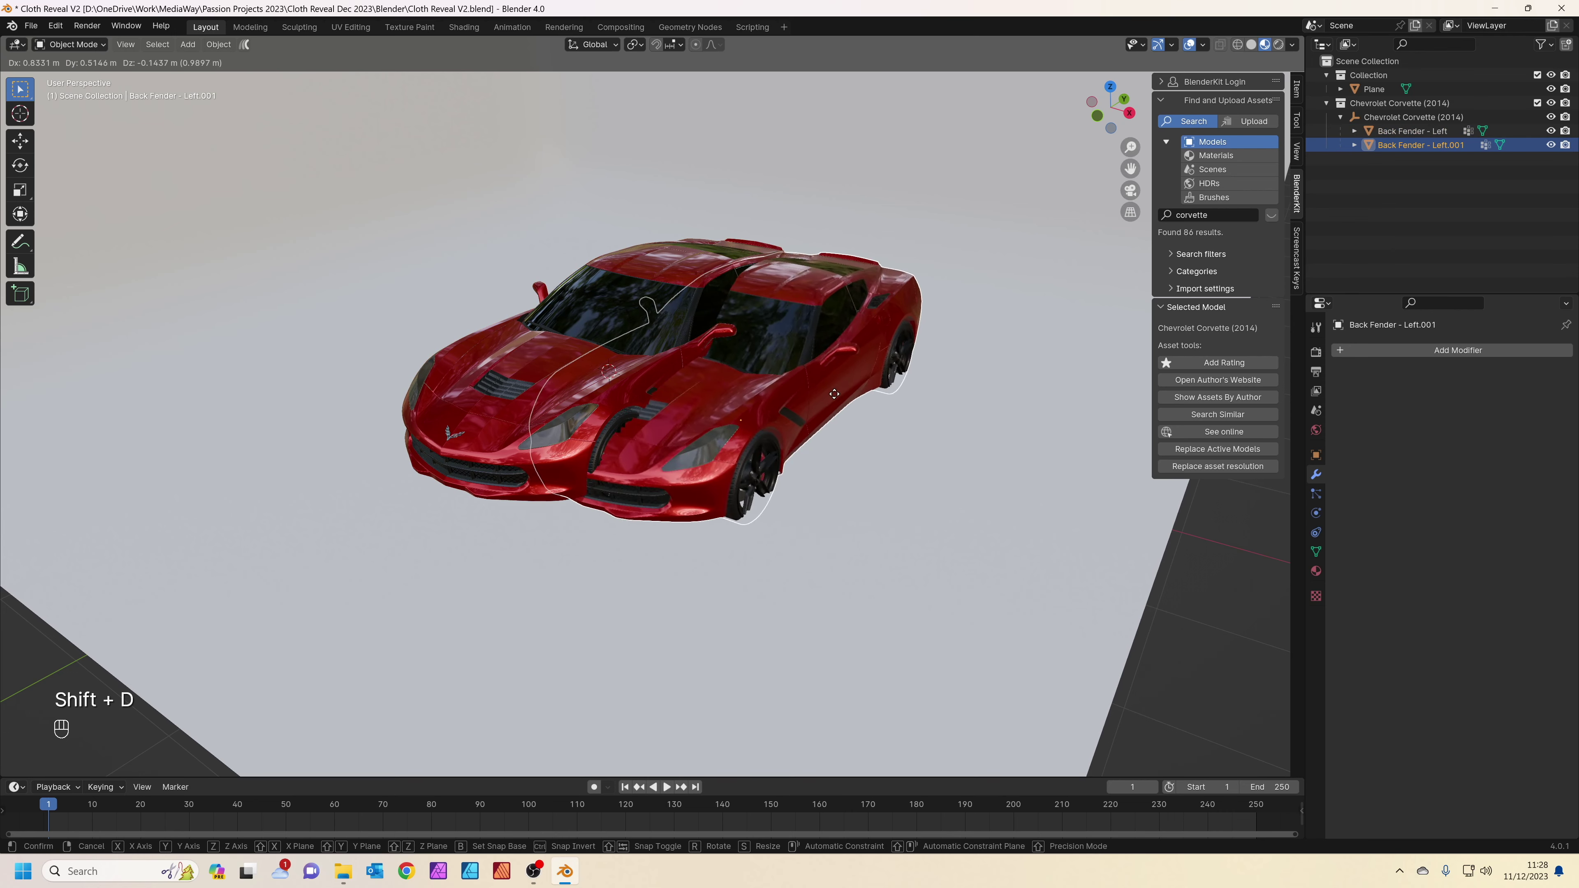
{"action": "key", "text": "x"}
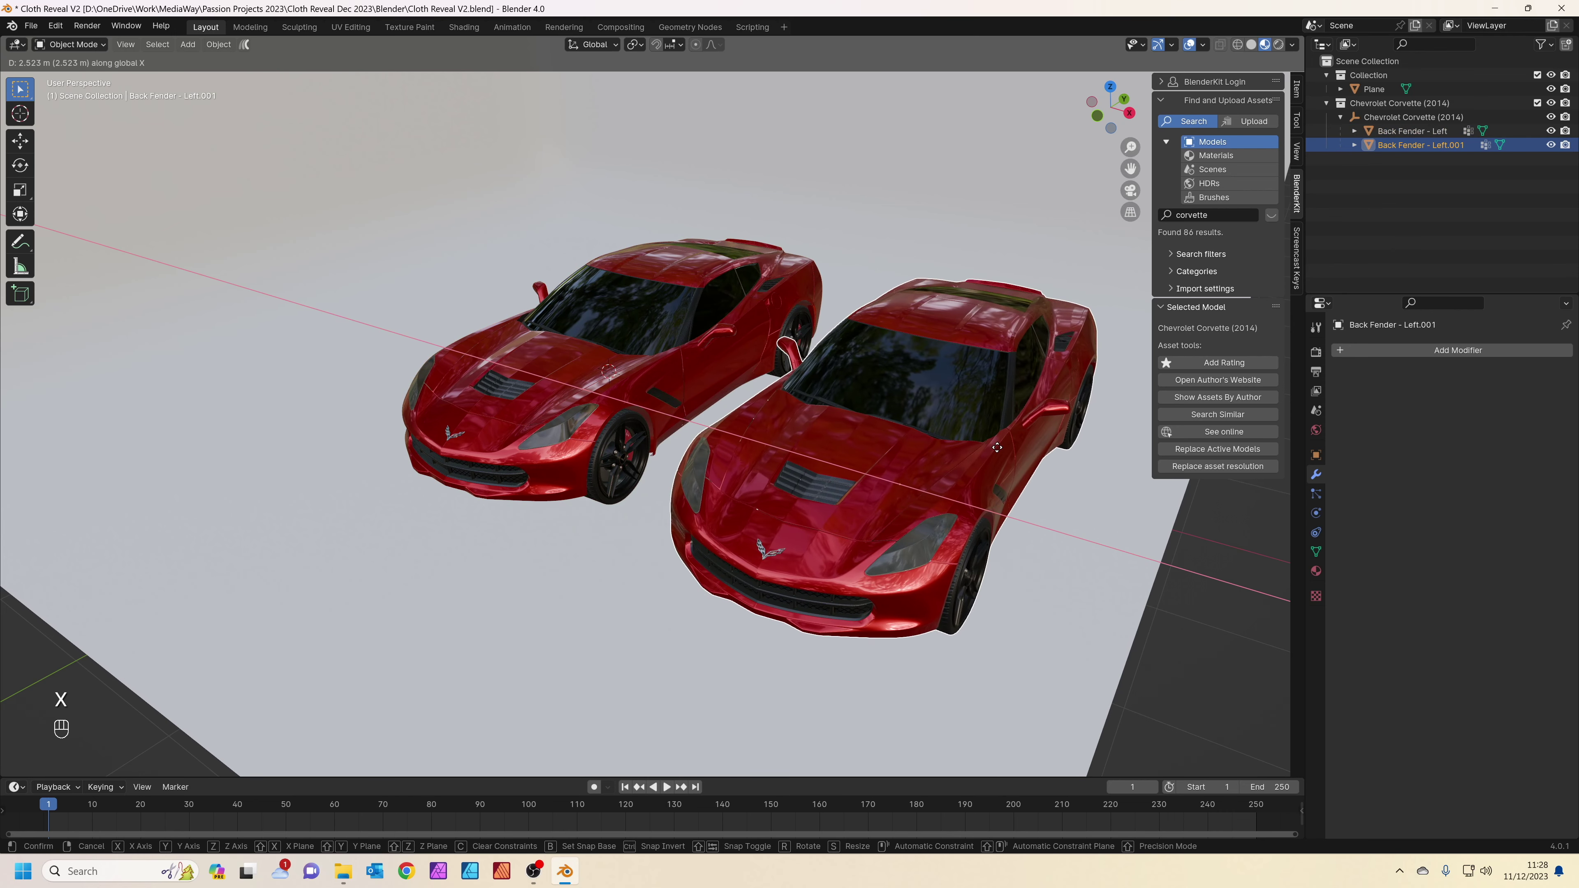
{"action": "left_click", "coordinate": [999, 449]}
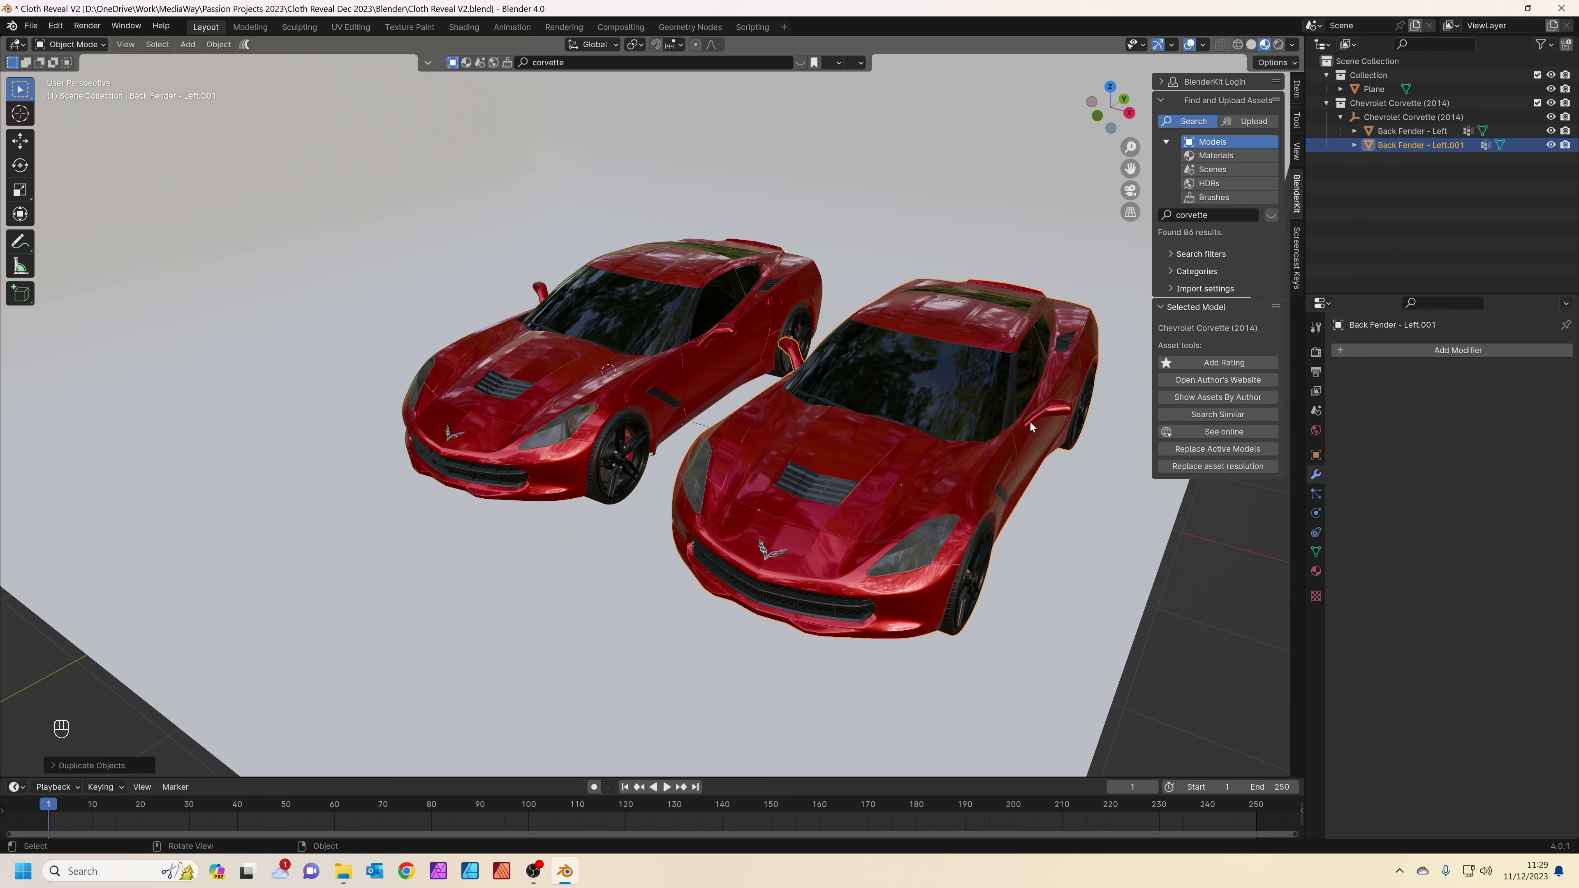
{"action": "middle_click_drag", "start_coordinate": [1022, 416], "coordinate": [701, 443]}
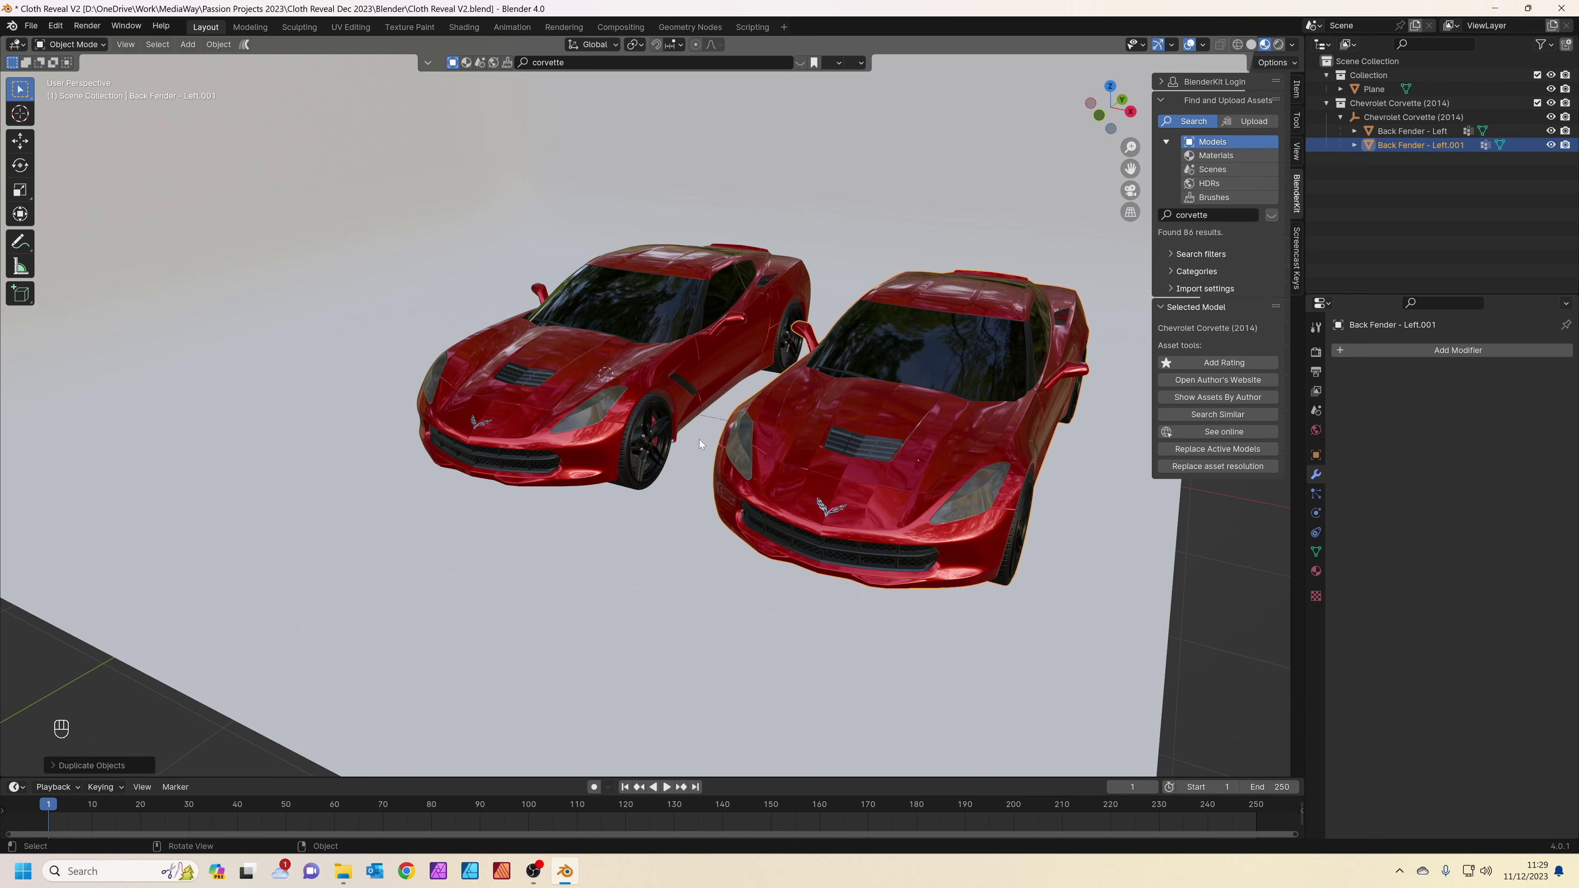
Inspect the mesh density of the original car in Edit Mode and return to Object Mode.
{"action": "left_click", "coordinate": [653, 355]}
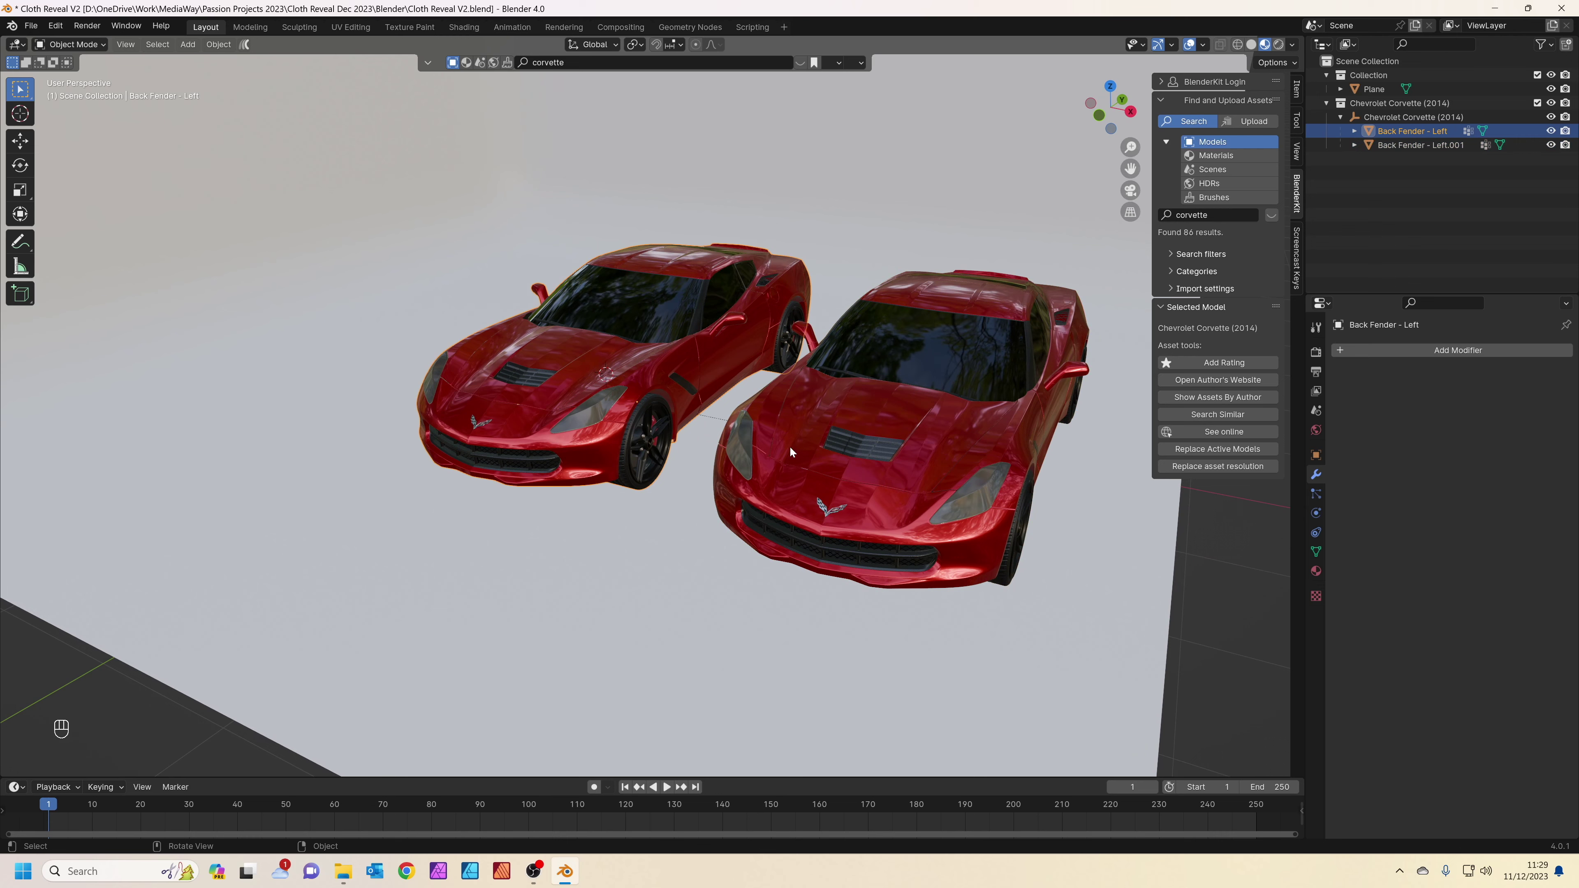
{"action": "key", "text": "Tab"}
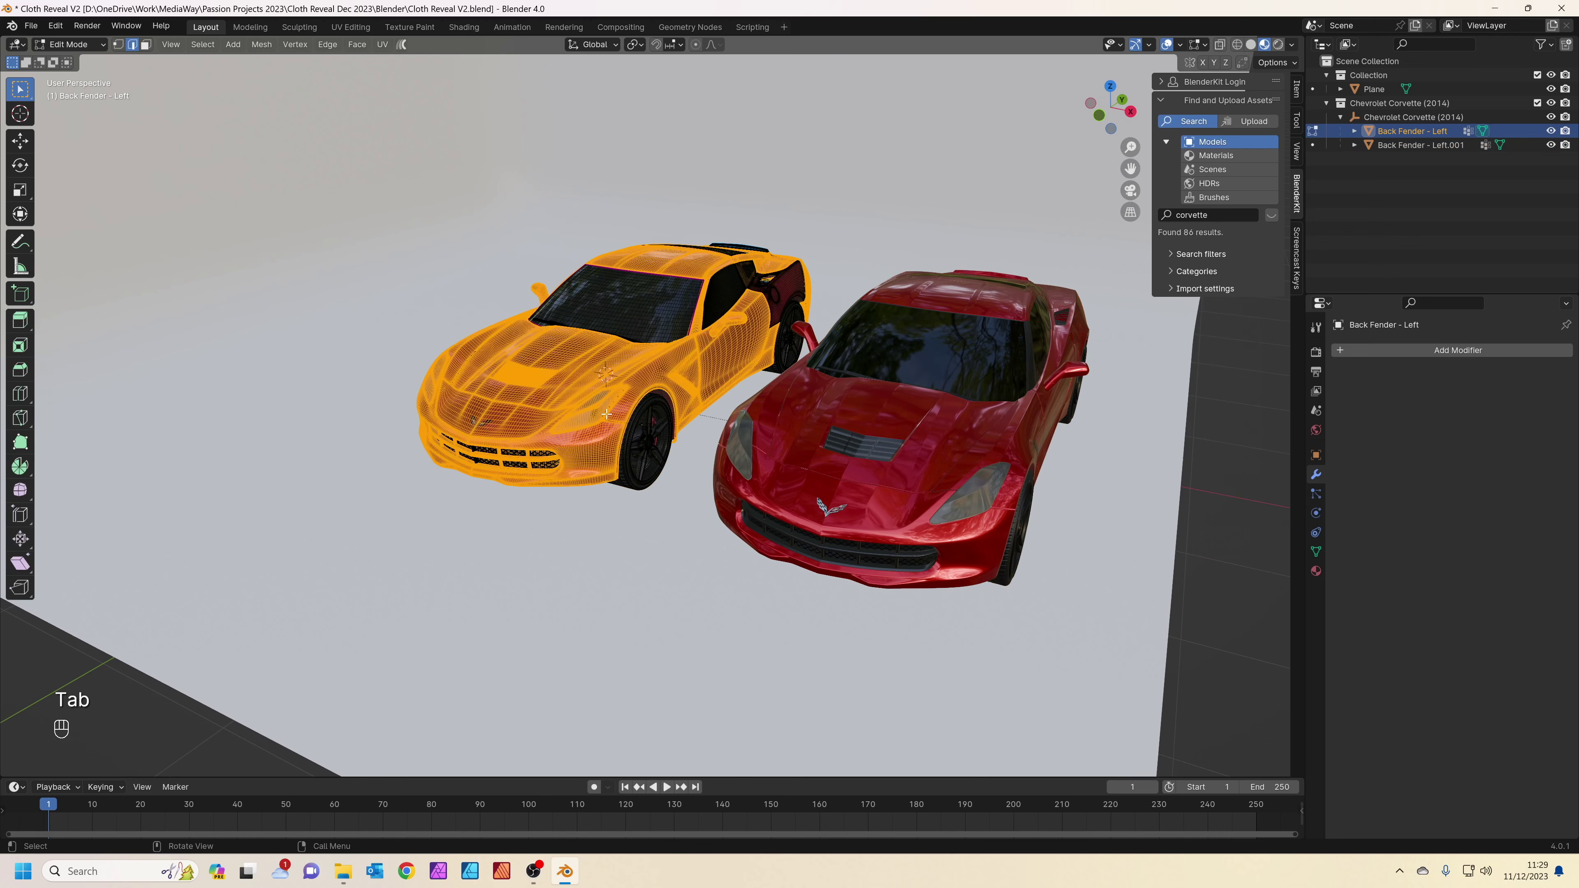
{"action": "scroll", "coordinate": [614, 425], "scroll_direction": "up", "scroll_amount": 6}
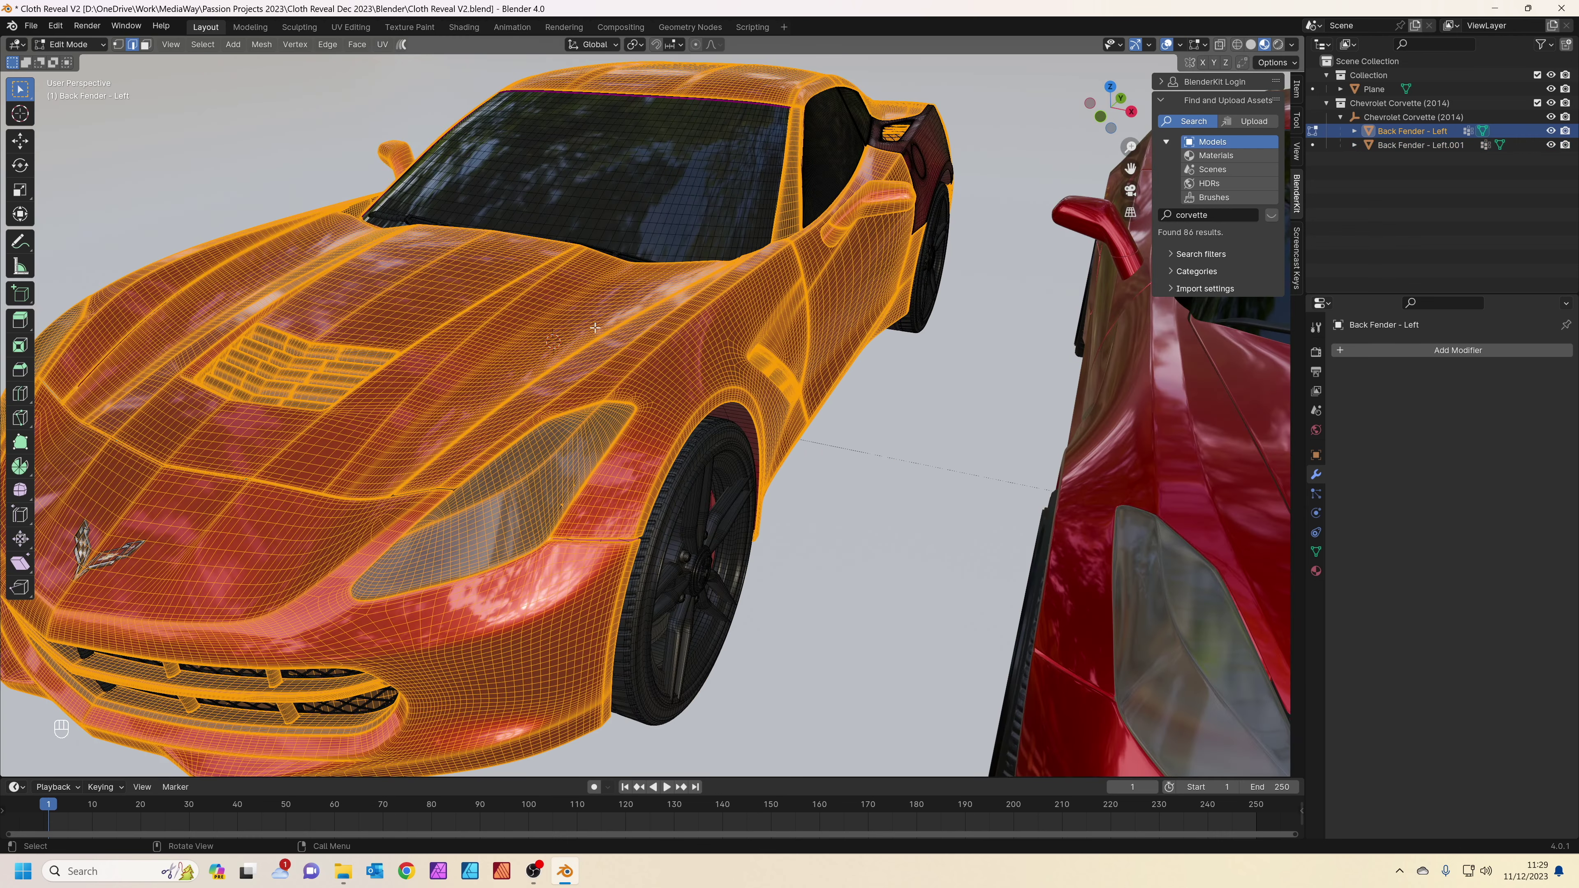
{"action": "scroll", "coordinate": [314, 467], "scroll_direction": "down", "scroll_amount": 6}
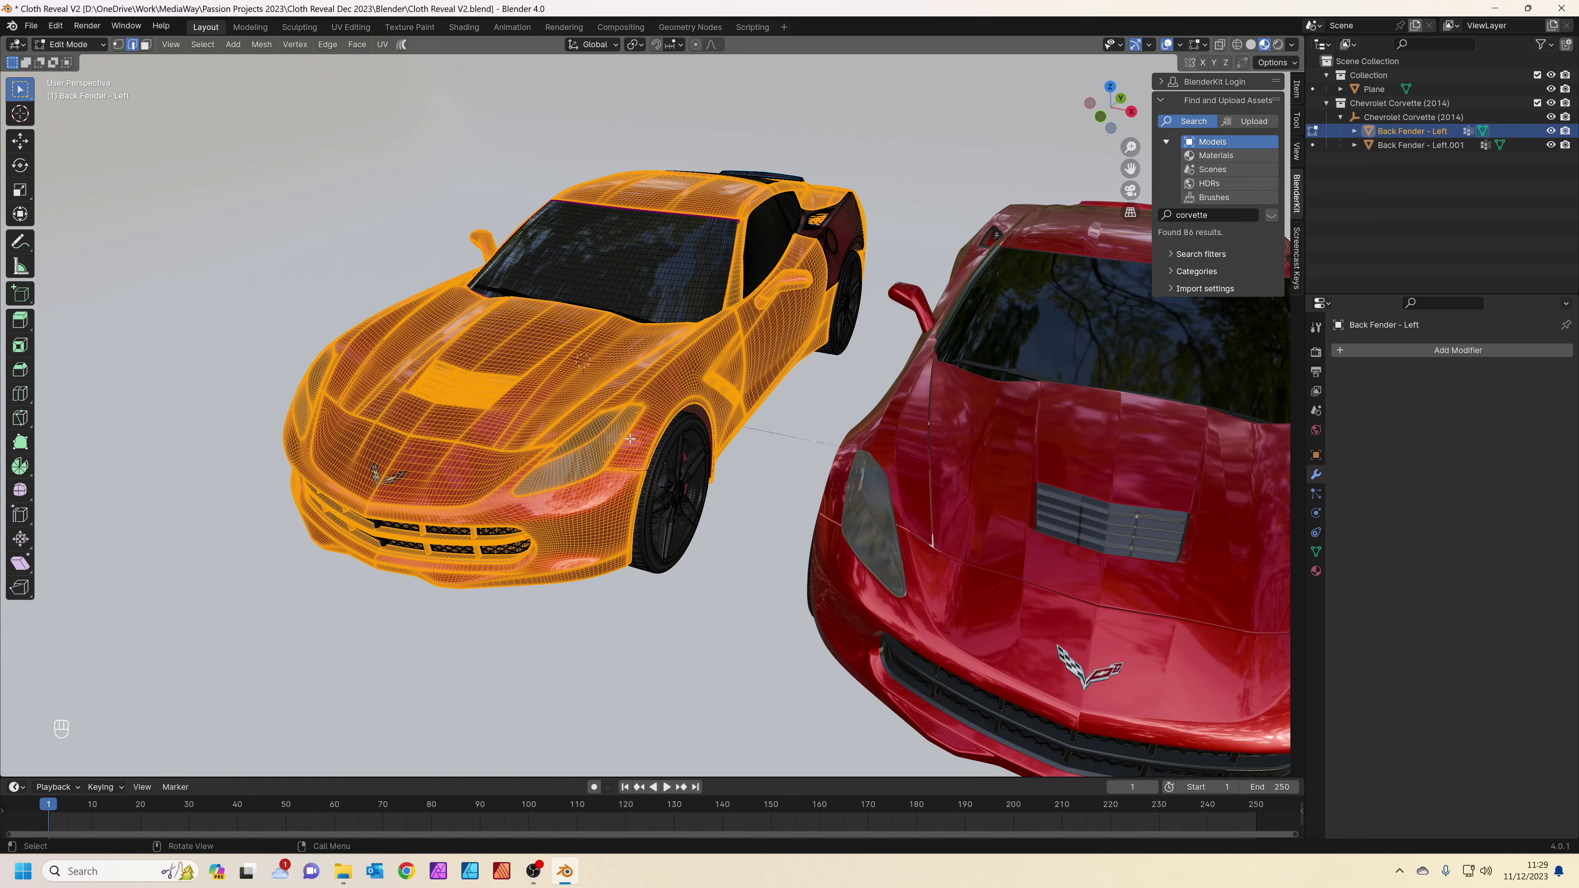
{"action": "key", "text": "Tab"}
{"action": "scroll", "coordinate": [802, 489], "scroll_direction": "down", "scroll_amount": 4}
Add a Remesh modifier to the duplicated car.
{"action": "left_click", "coordinate": [830, 456]}
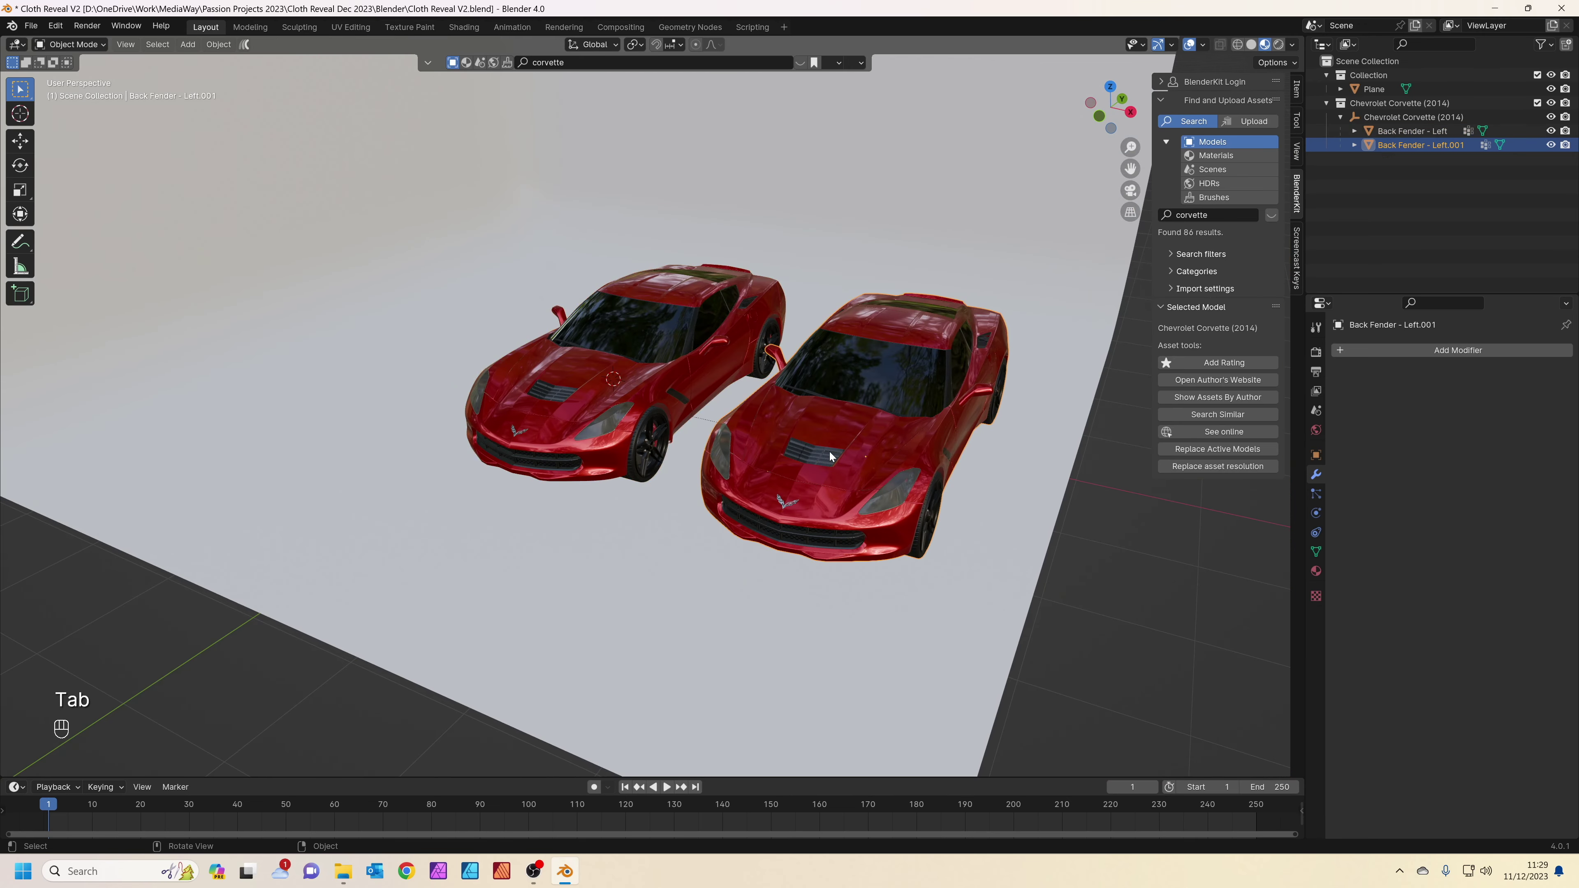
{"action": "middle_click_drag", "start_coordinate": [894, 461], "coordinate": [793, 425], "text": "shift"}
{"action": "scroll", "coordinate": [795, 413], "scroll_direction": "up", "scroll_amount": 3}
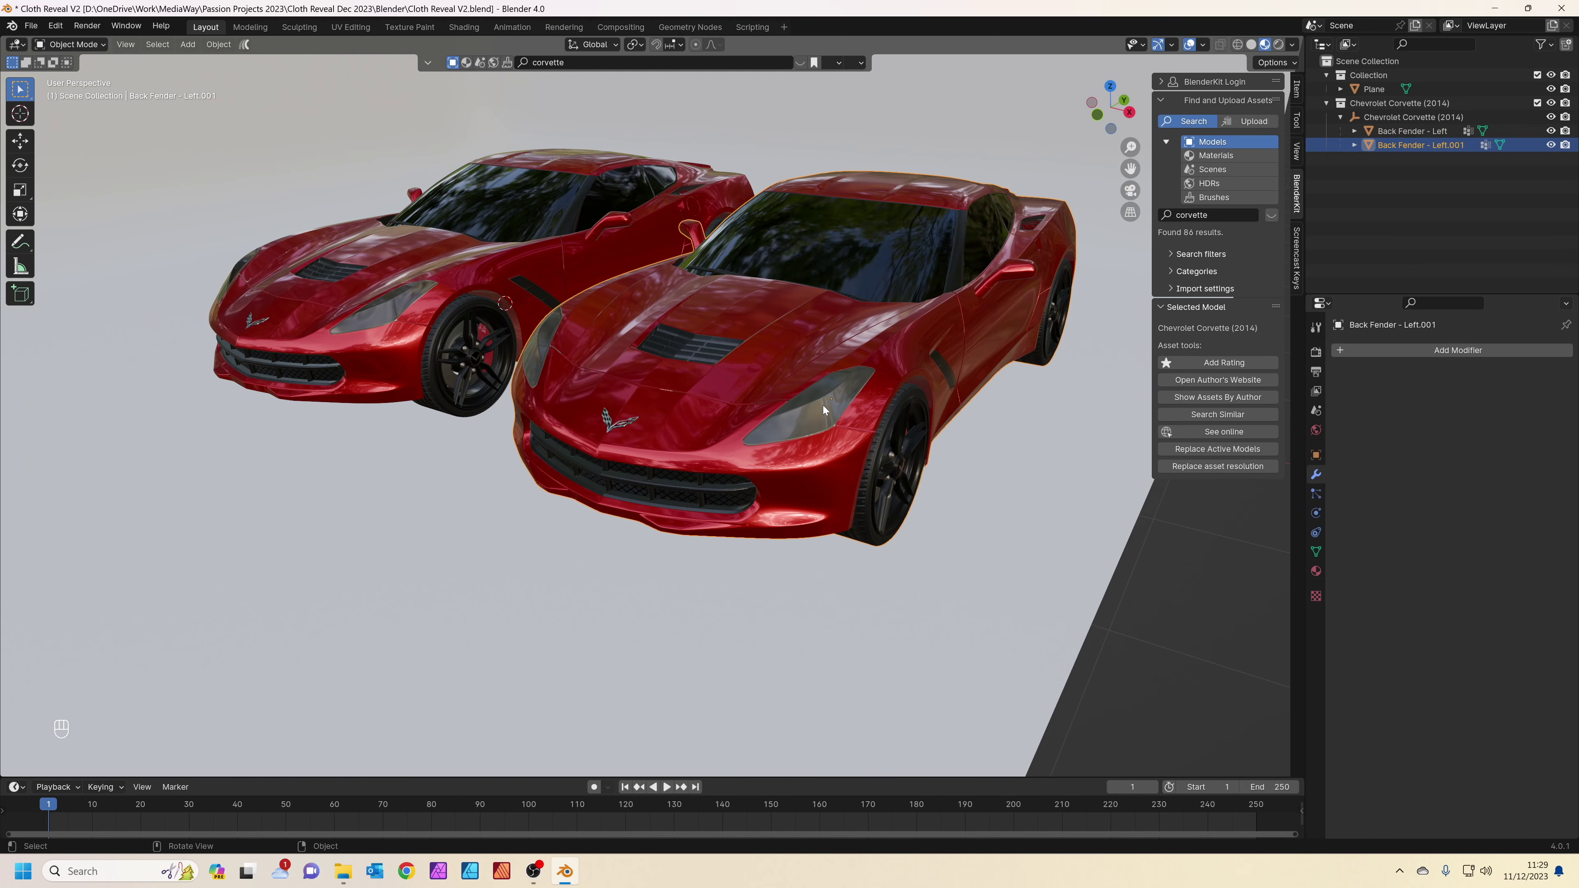
{"action": "scroll", "coordinate": [790, 400], "scroll_direction": "up", "scroll_amount": 1}
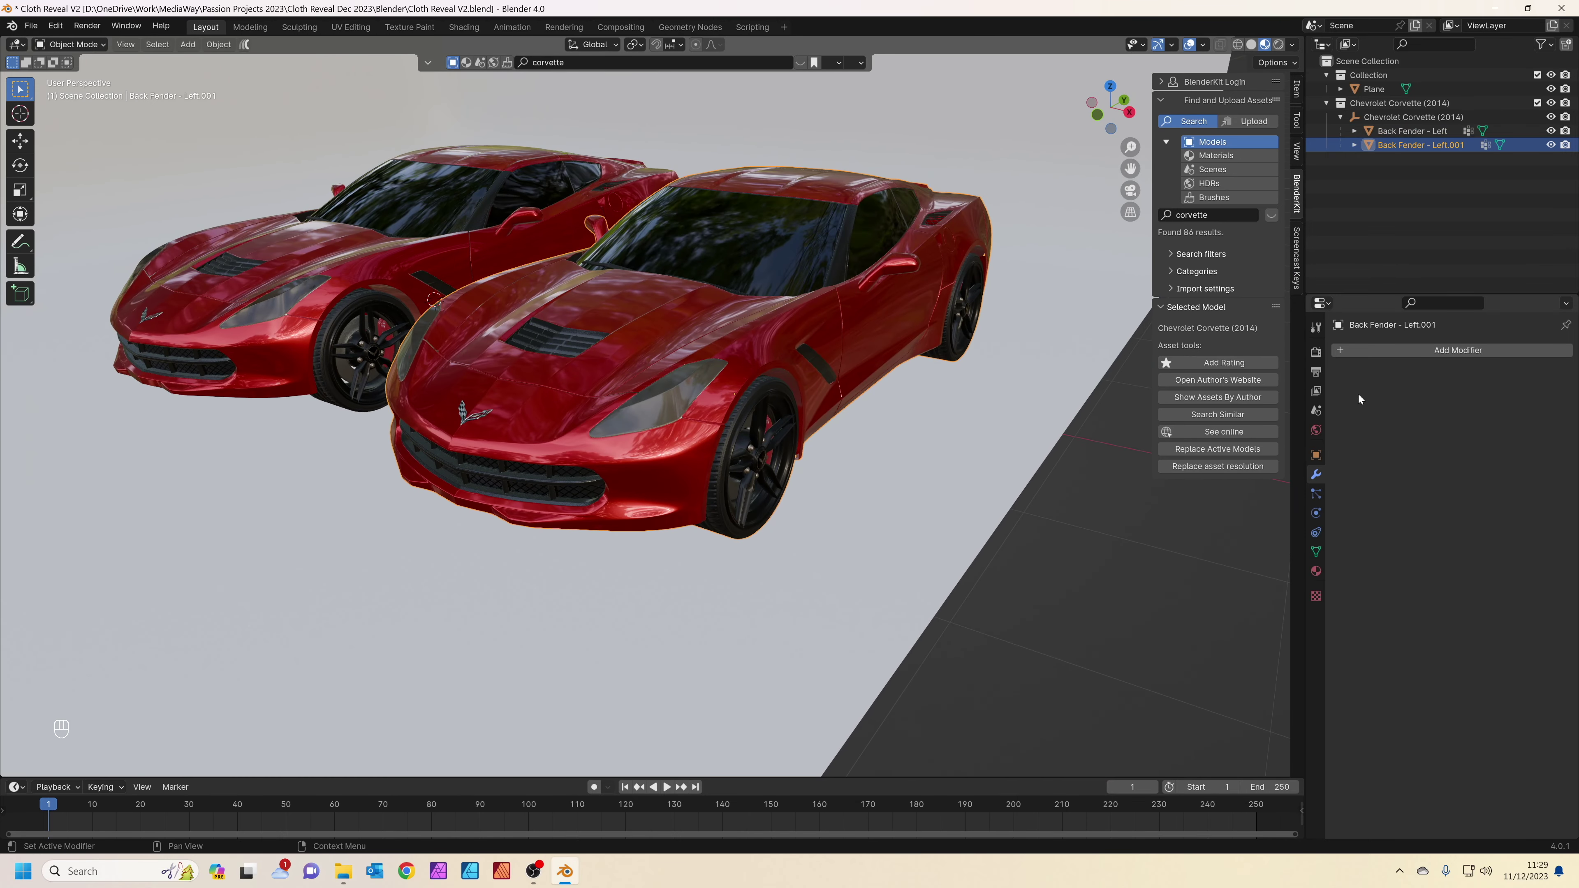
{"action": "left_click", "coordinate": [1442, 352]}
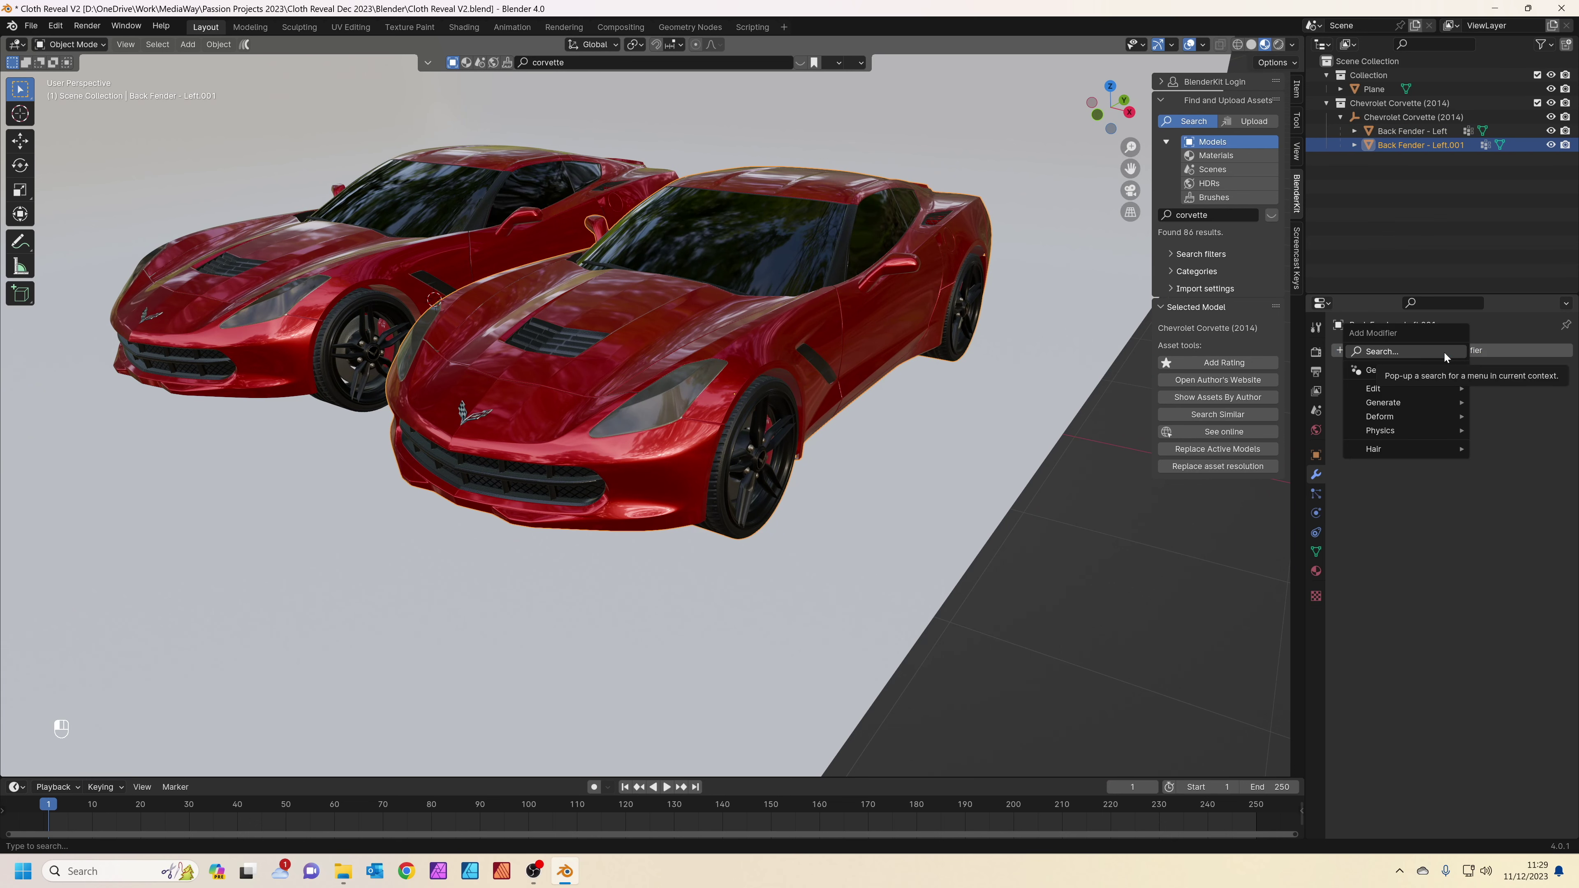
{"action": "type", "text": "REM"}
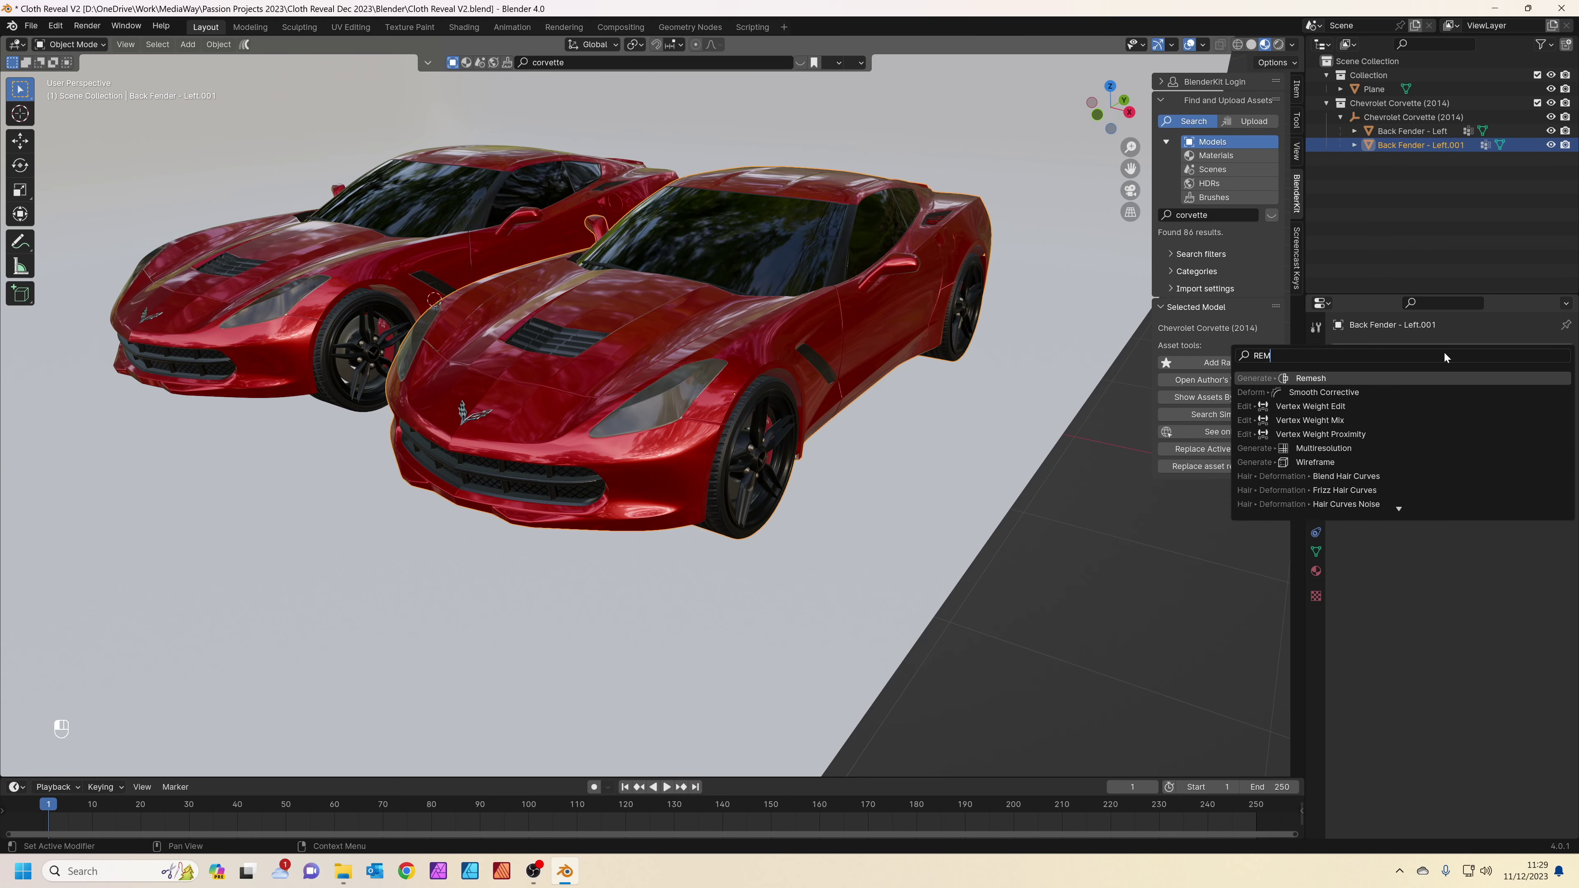
{"action": "key", "text": "Return"}
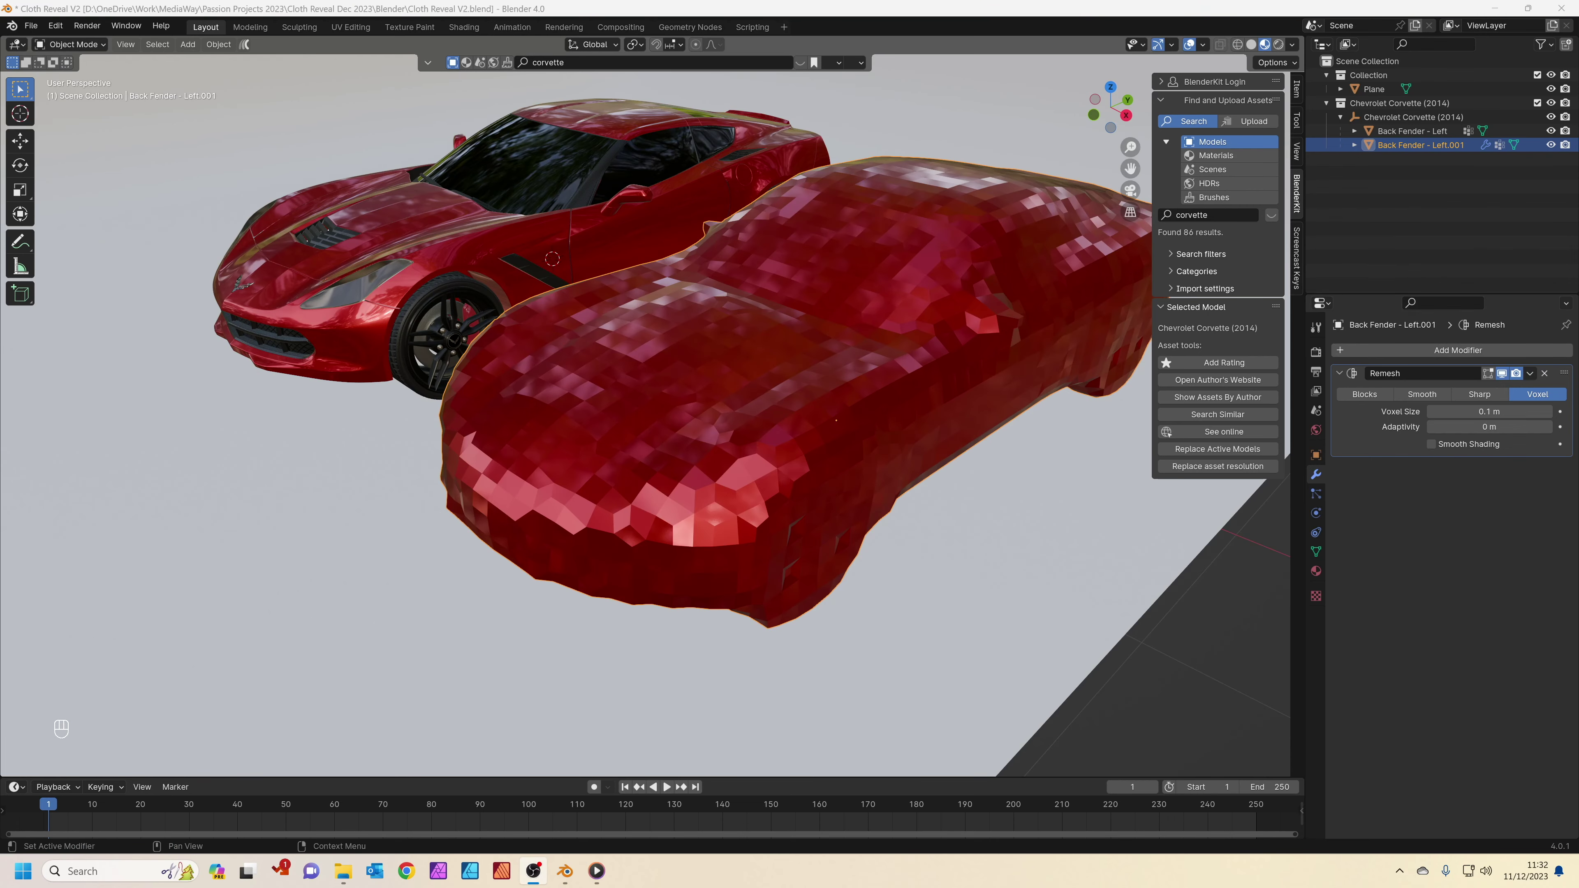
Reduce the Remesh modifier's voxel size to 0.05 m on the duplicated car.
{"action": "middle_click_drag", "start_coordinate": [907, 434], "coordinate": [810, 428]}
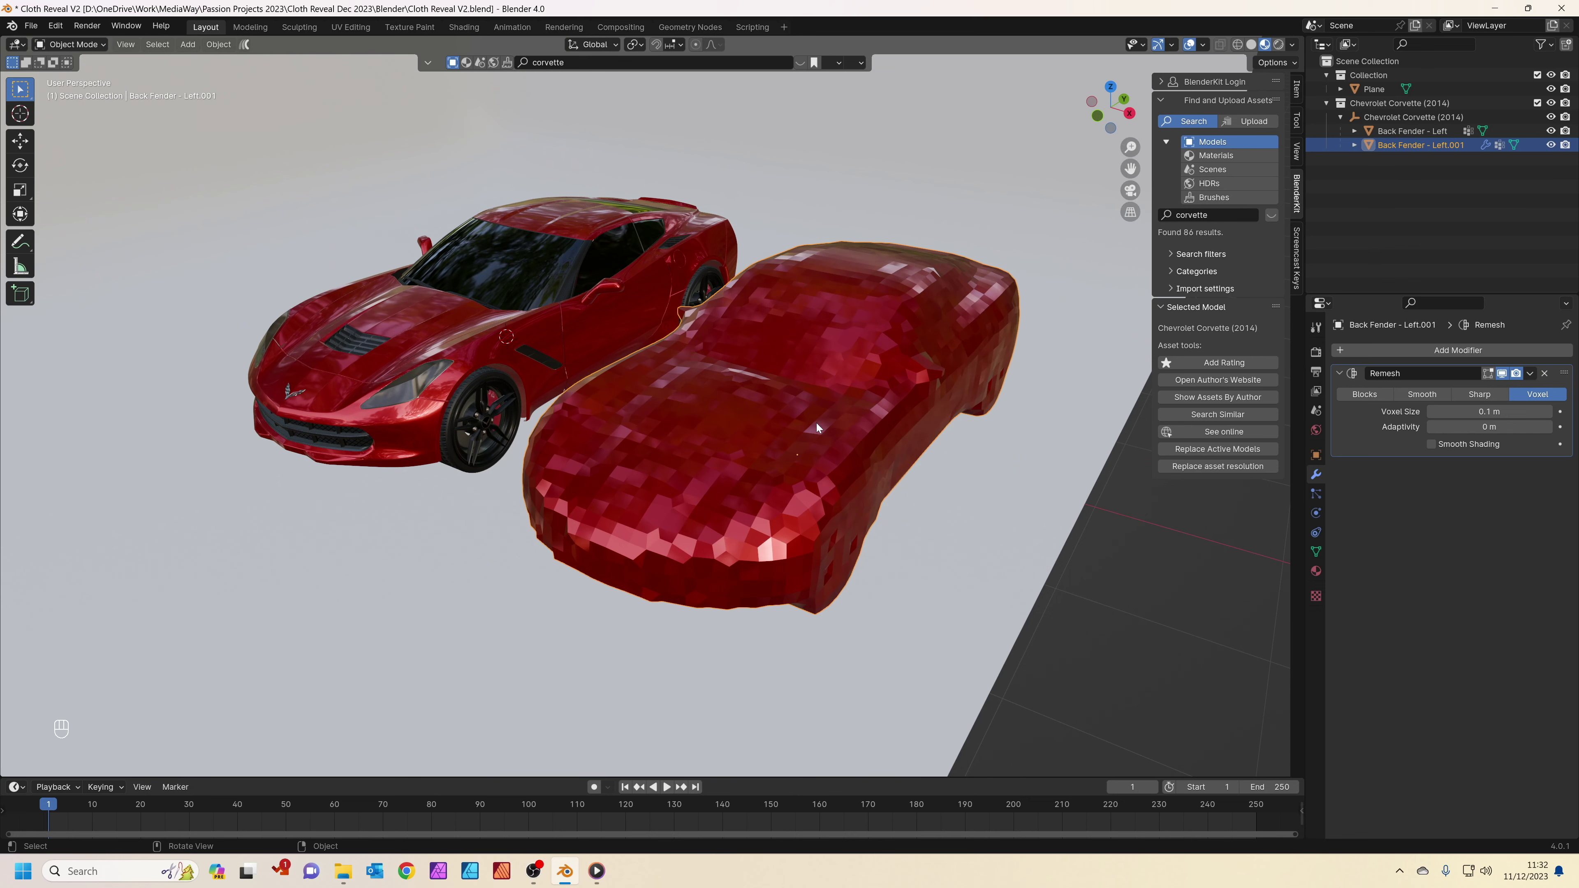
{"action": "middle_click_drag", "start_coordinate": [816, 425], "coordinate": [538, 476]}
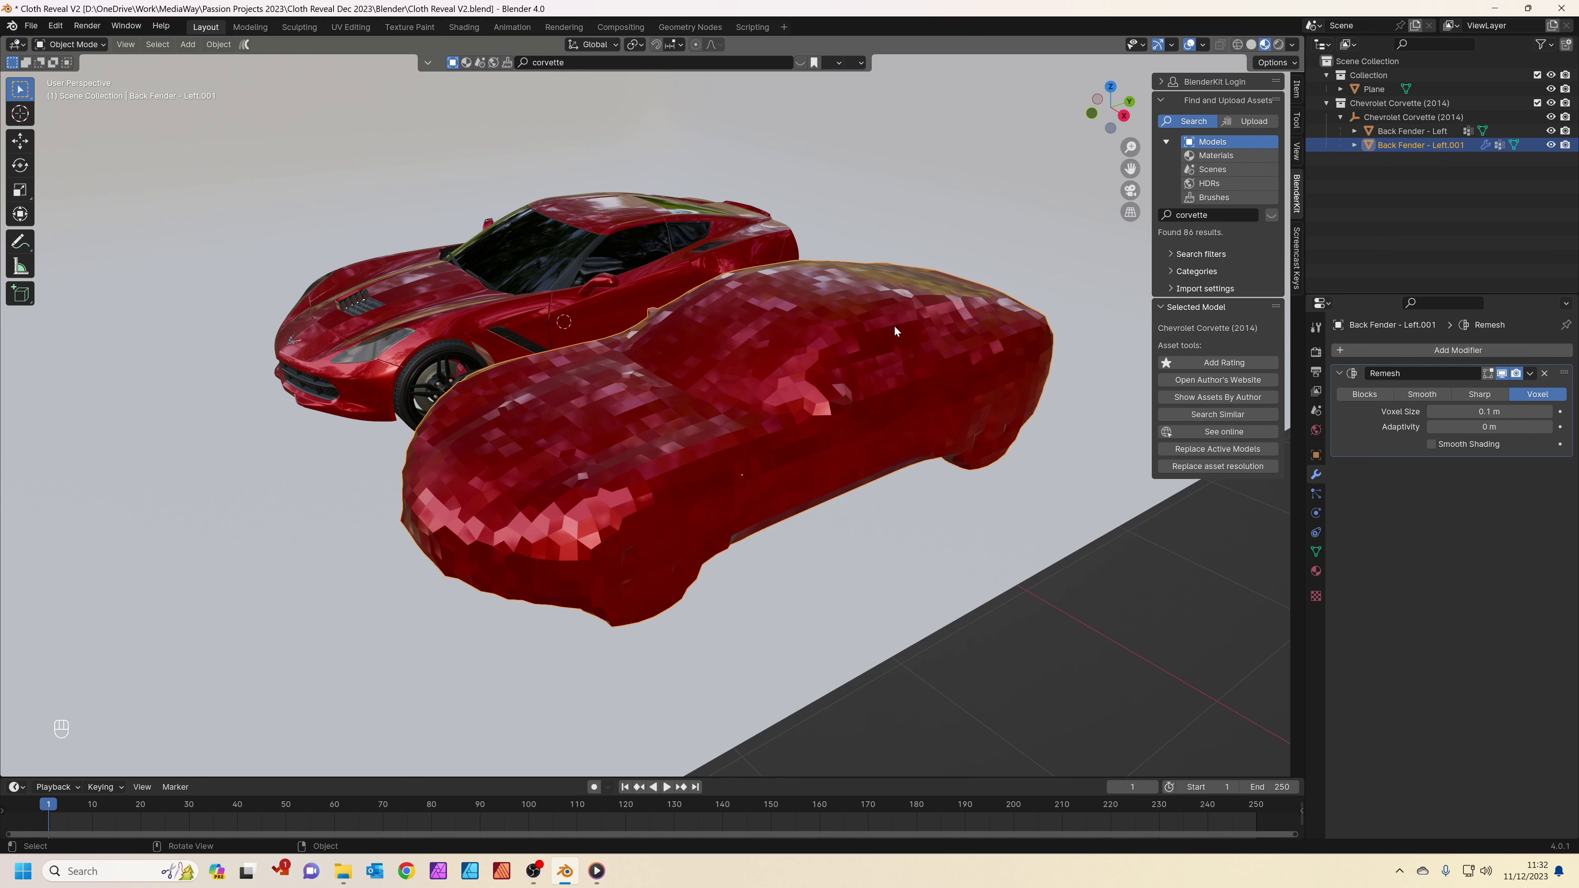
{"action": "middle_click_drag", "start_coordinate": [557, 393], "coordinate": [538, 266]}
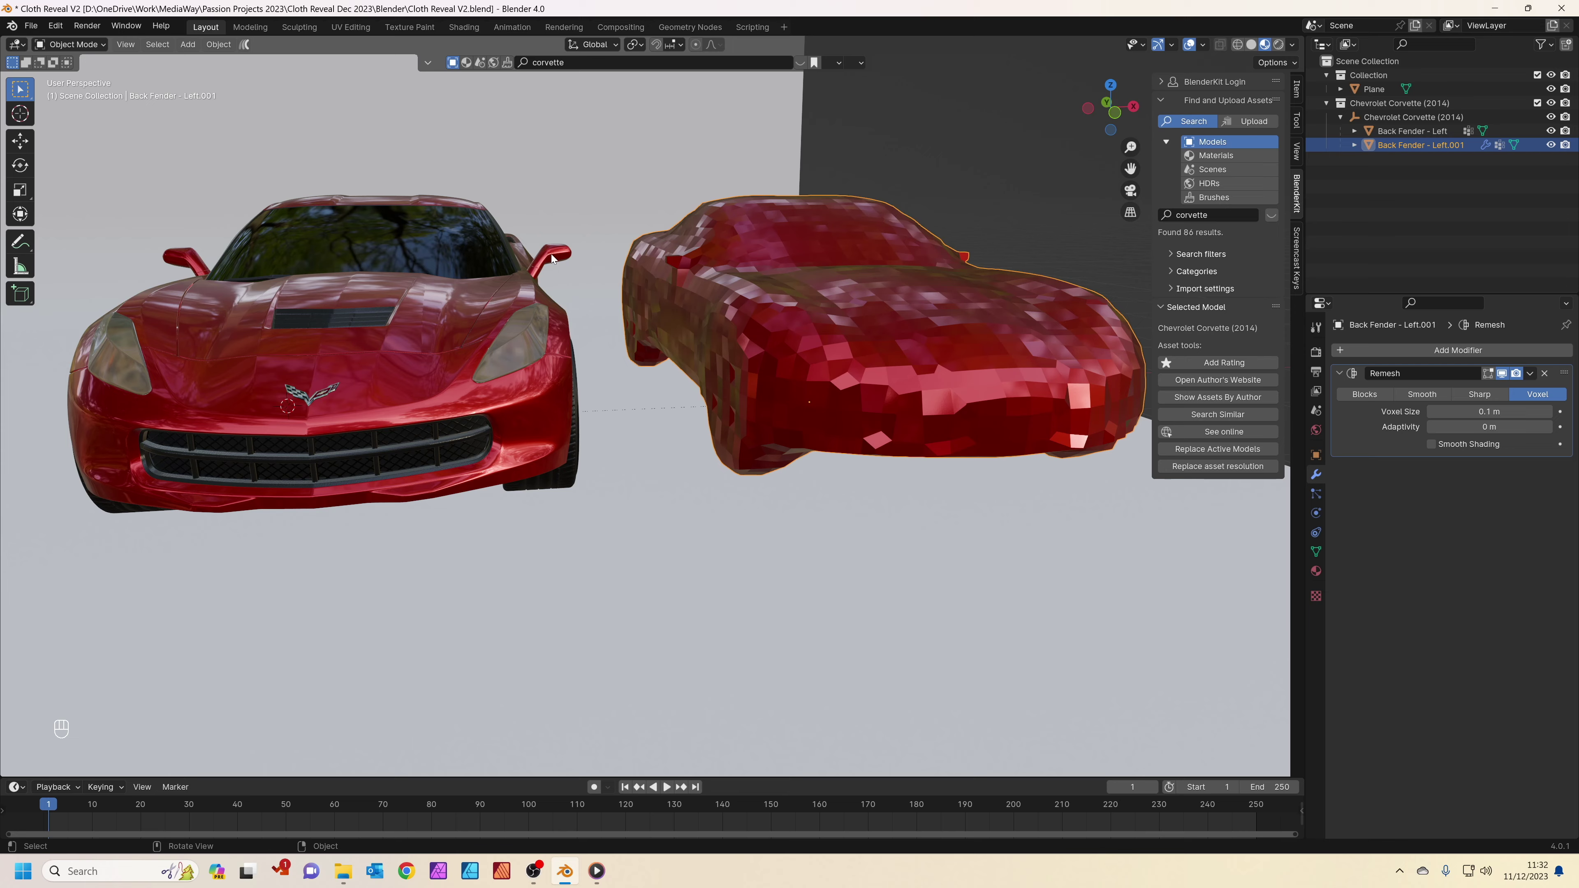
{"action": "middle_click_drag", "start_coordinate": [843, 308], "coordinate": [959, 295]}
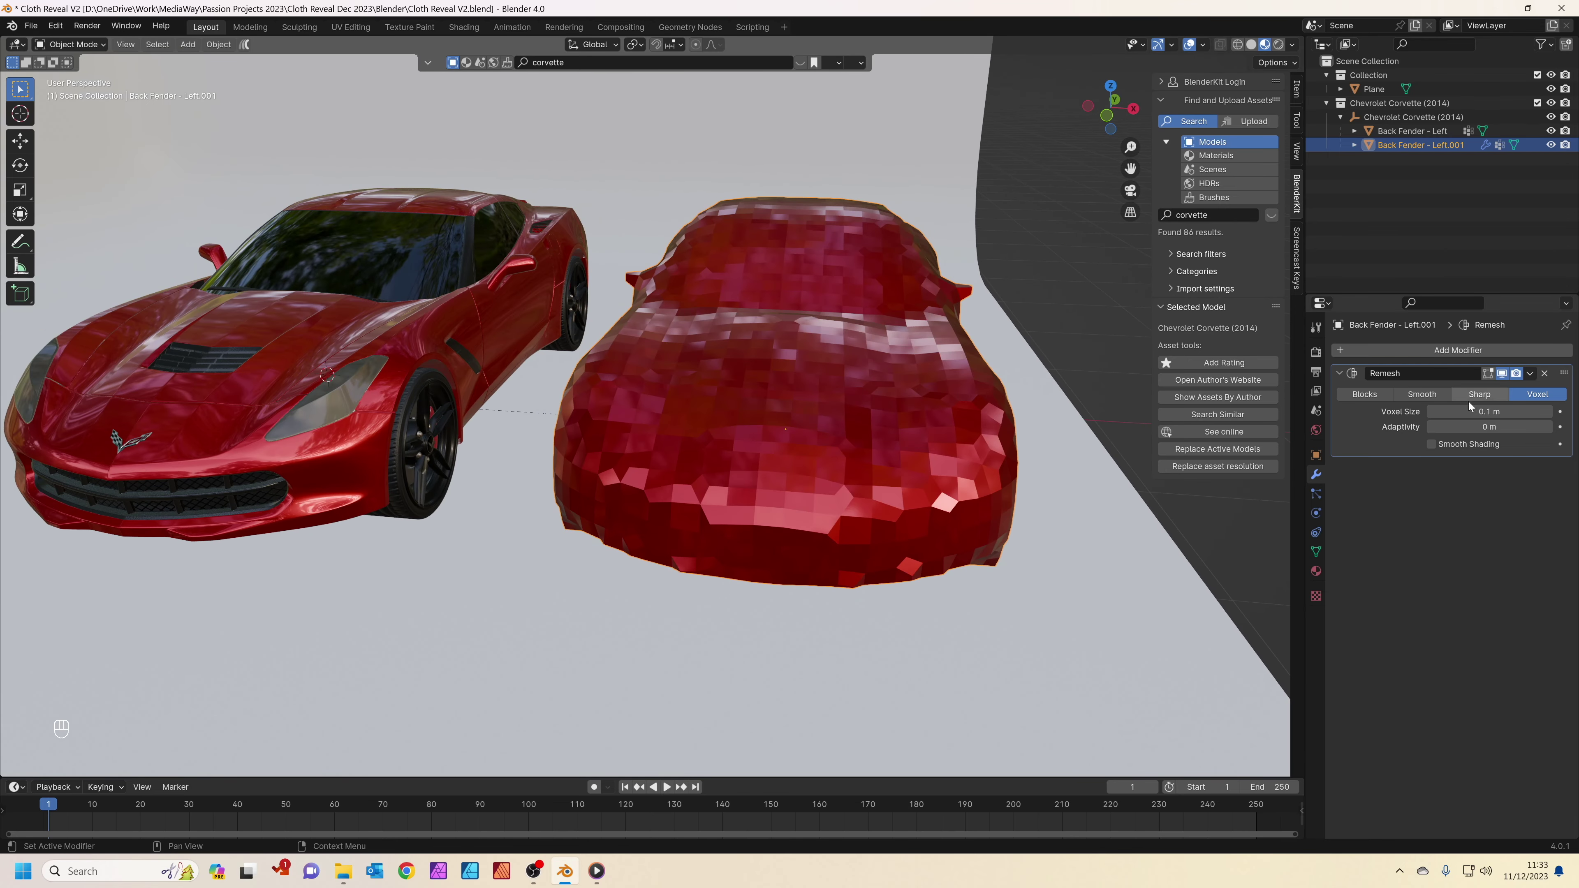
{"action": "left_click", "coordinate": [1431, 412]}
{"action": "left_click", "coordinate": [1431, 411]}
{"action": "left_click", "coordinate": [1431, 411]}
{"action": "left_click", "coordinate": [1431, 412]}
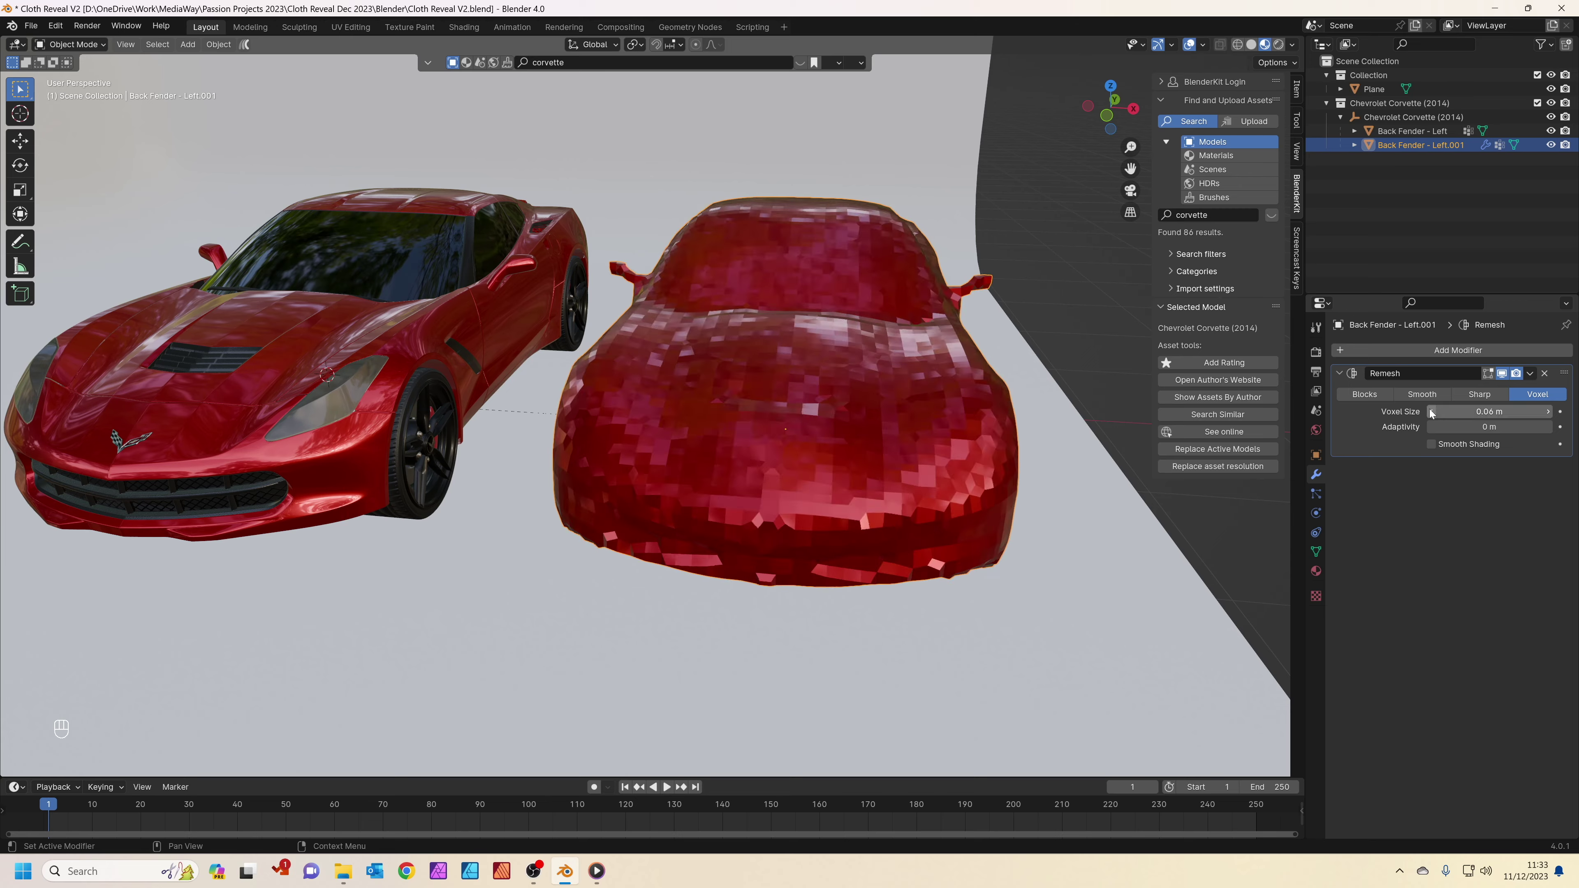
{"action": "middle_click_drag", "start_coordinate": [969, 398], "coordinate": [997, 397]}
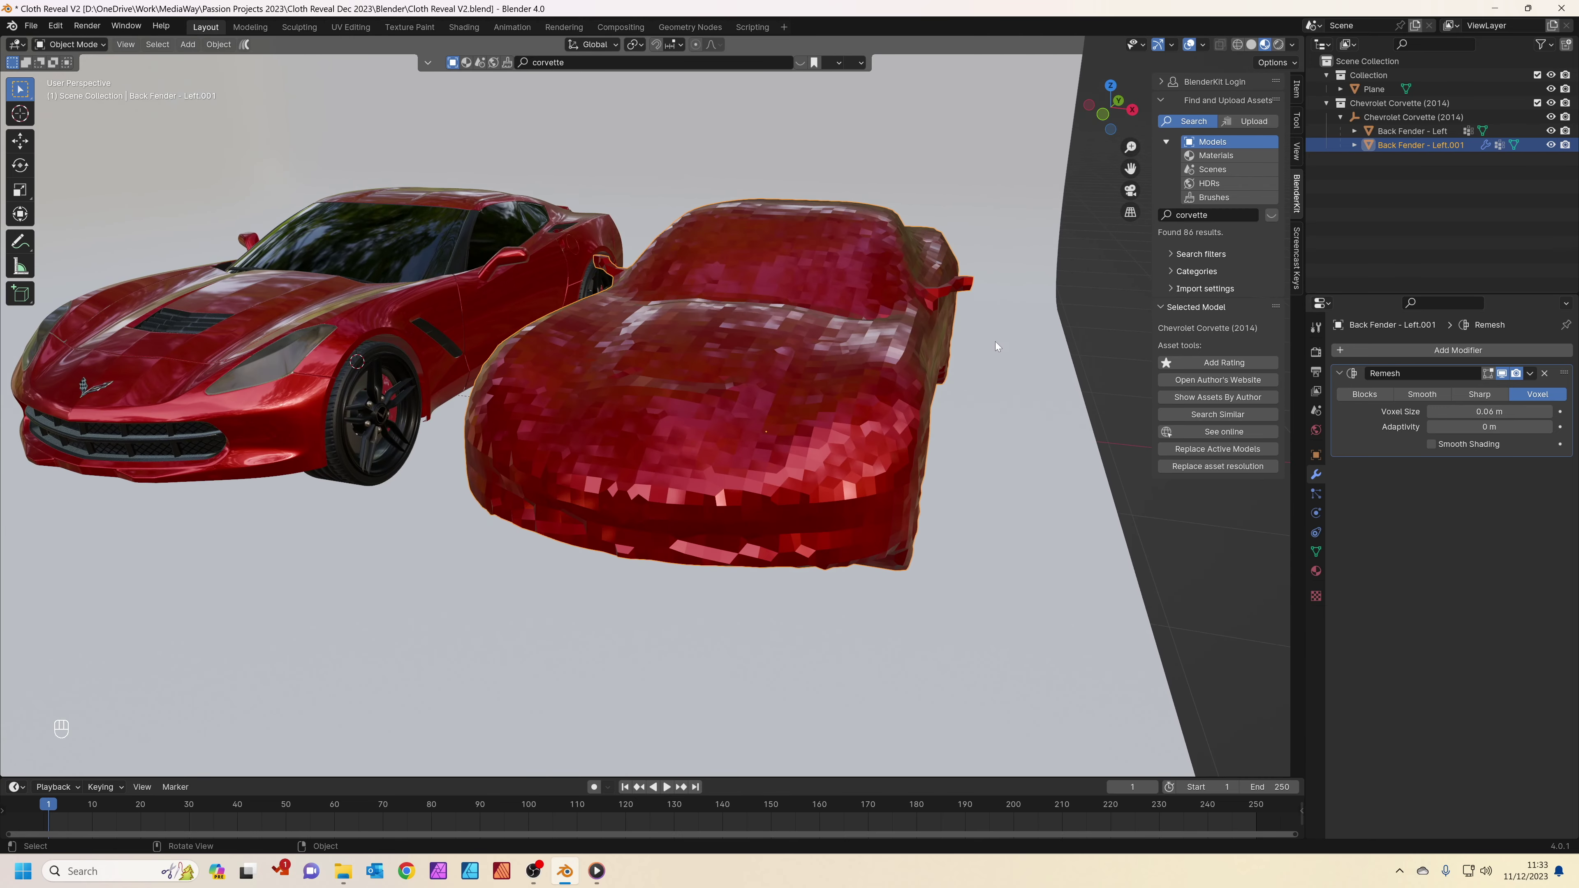
{"action": "middle_click_drag", "start_coordinate": [951, 284], "coordinate": [1026, 368]}
{"action": "left_click", "coordinate": [1431, 412]}
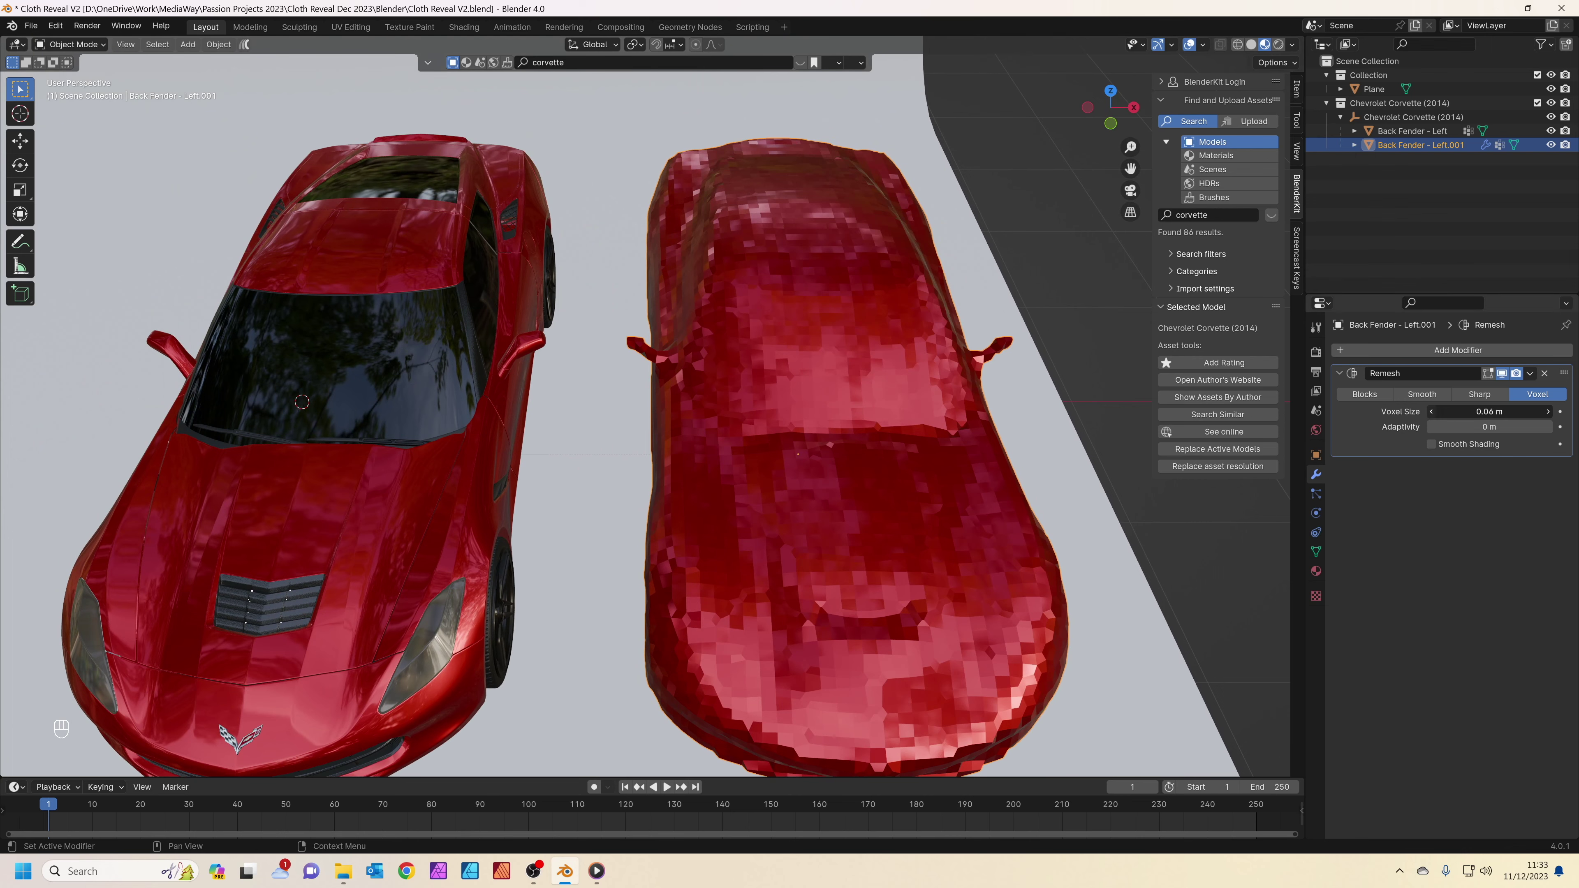
{"action": "middle_click_drag", "start_coordinate": [1058, 450], "coordinate": [906, 434]}
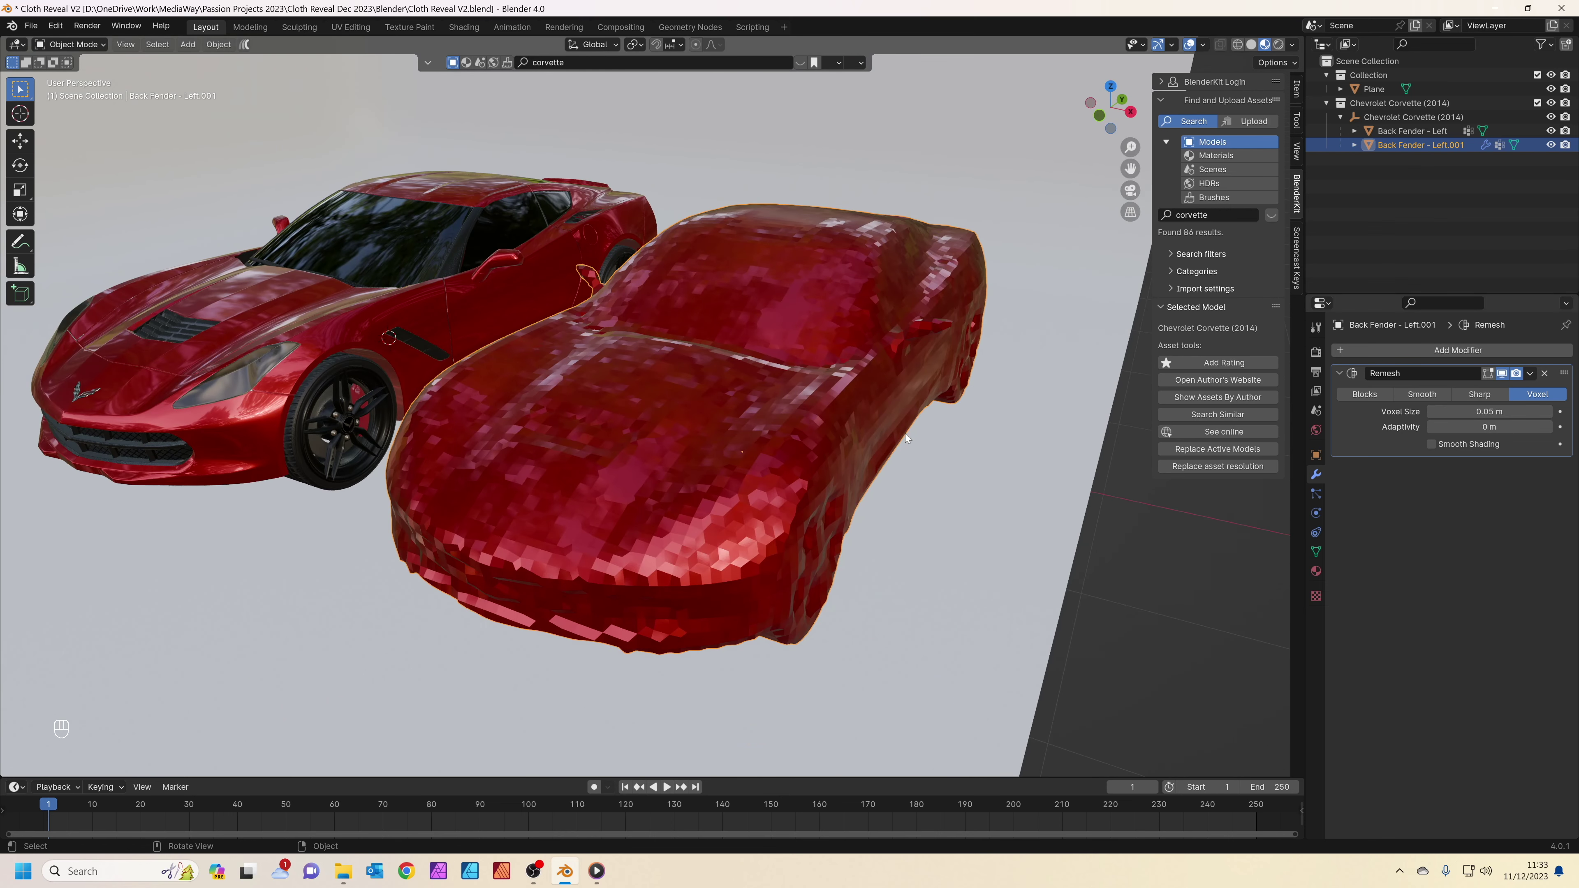
Apply the Remesh modifier to the duplicated car.
{"action": "left_click", "coordinate": [1530, 373]}
{"action": "left_click", "coordinate": [1508, 387]}
{"action": "middle_click_drag", "start_coordinate": [967, 475], "coordinate": [827, 478]}
Rename the original detailed car object as "Car".
{"action": "left_click", "coordinate": [1422, 131]}
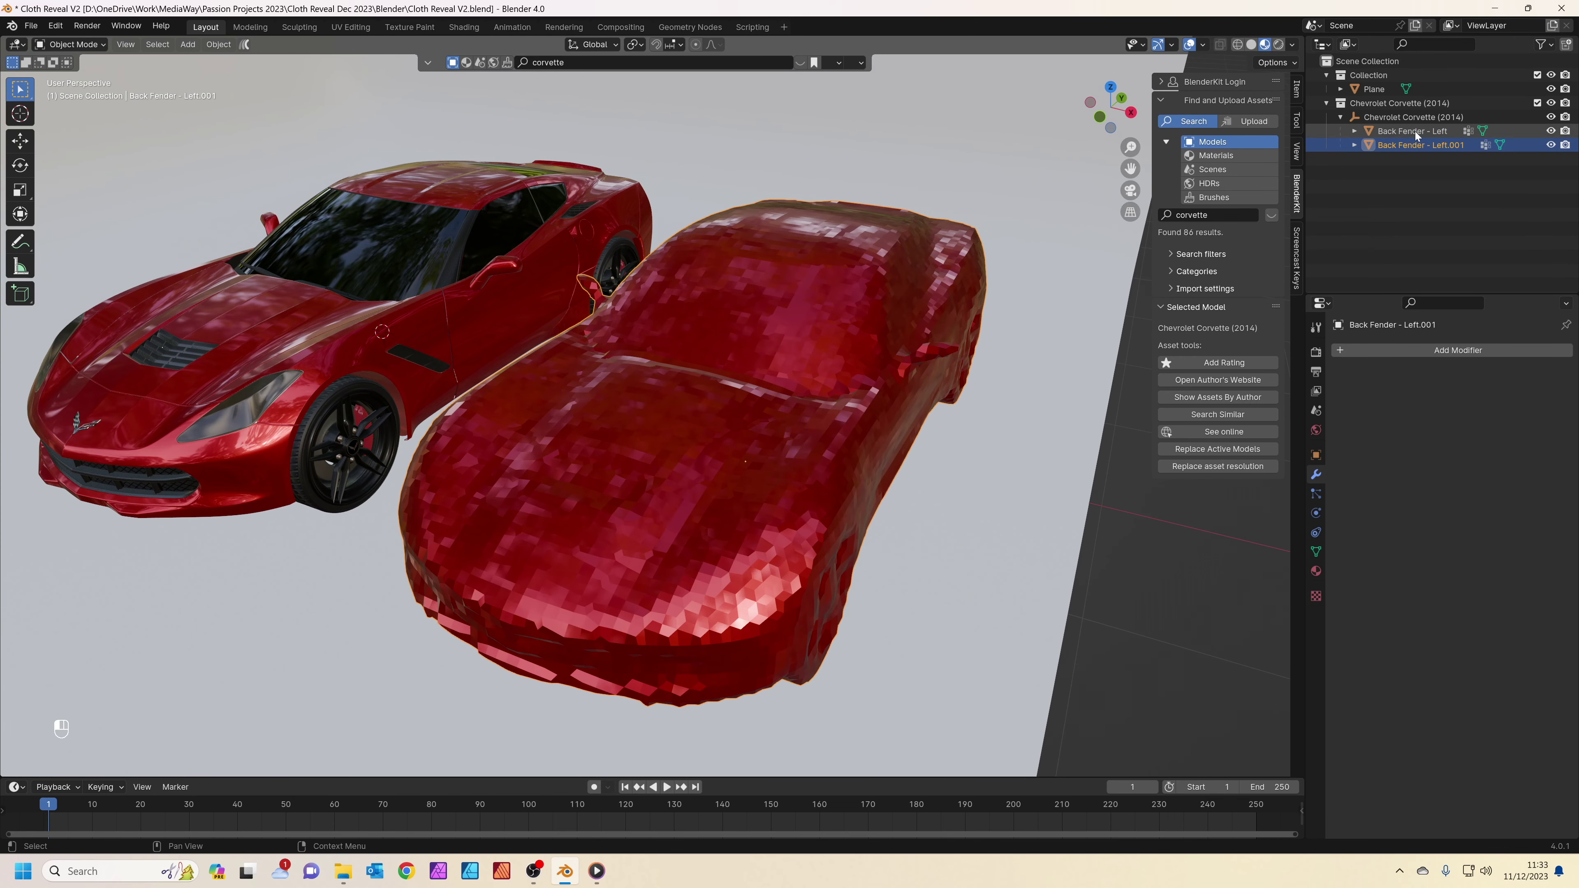
{"action": "double_click", "coordinate": [1415, 131]}
{"action": "type", "text": "Car"}
{"action": "key", "text": "Return"}
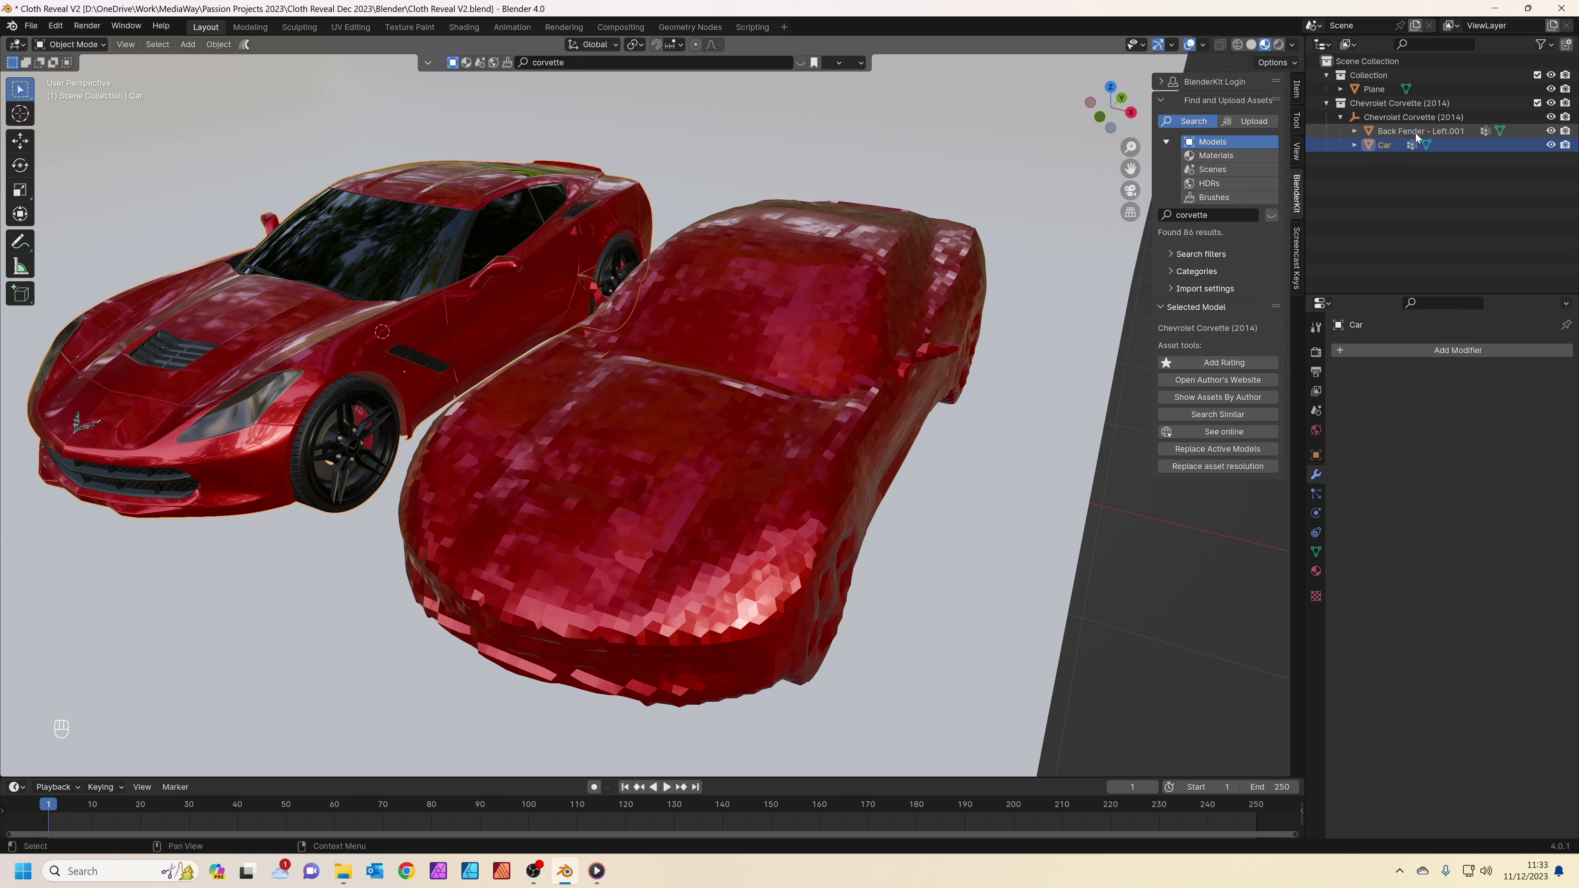
Rename the remeshed duplicate as "Colision model" and exclude it from renders.
{"action": "left_click", "coordinate": [1415, 131]}
{"action": "double_click", "coordinate": [1415, 131]}
{"action": "type", "text": "Col"}
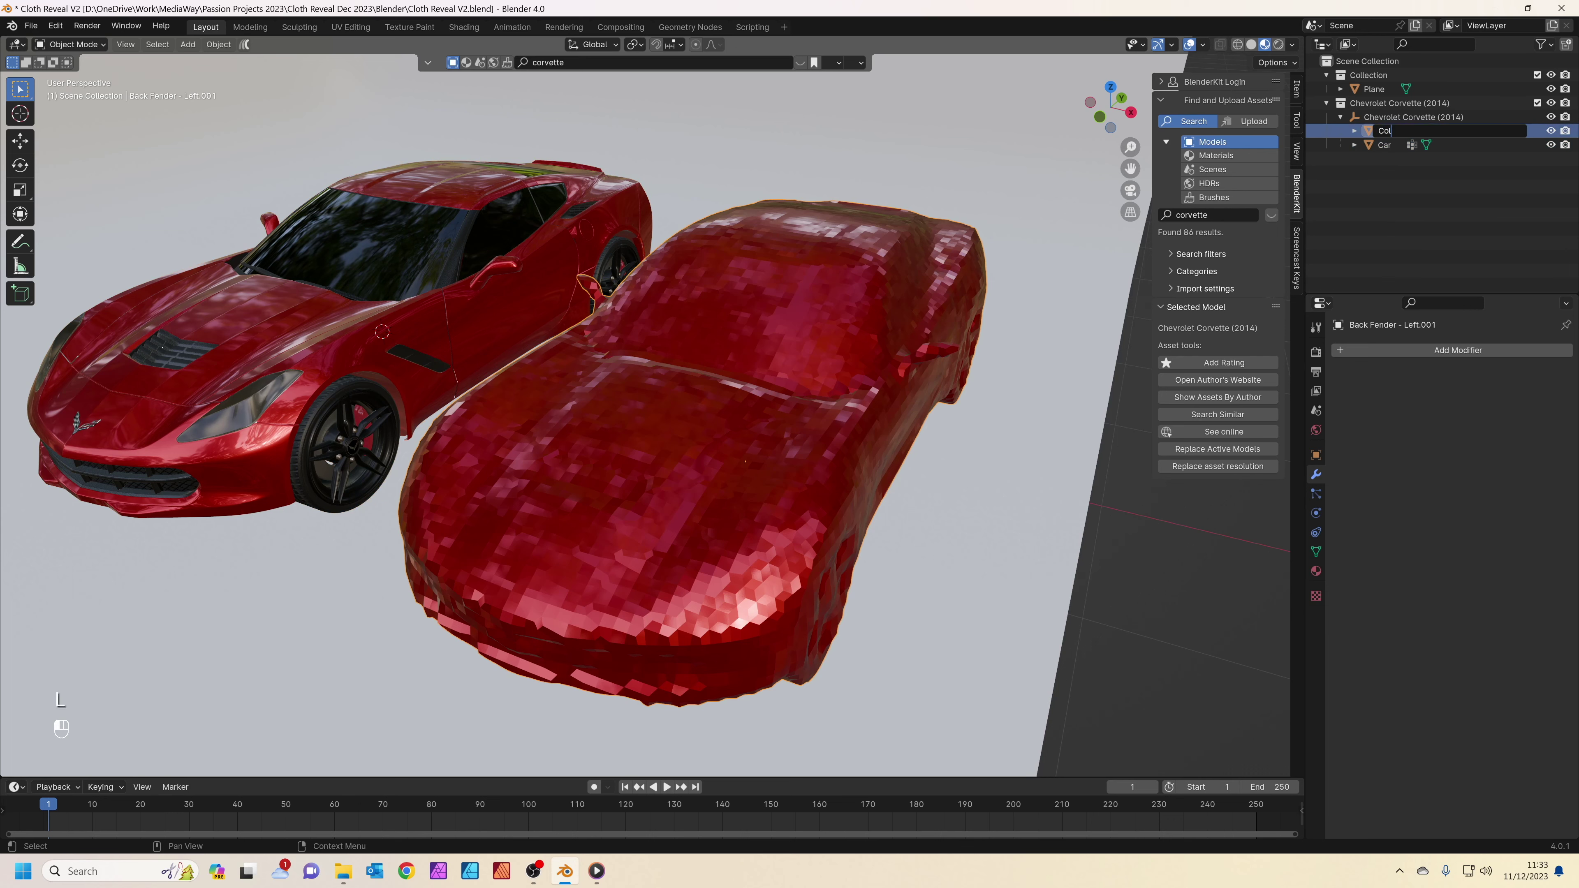
{"action": "type", "text": "lsion model"}
{"action": "key", "text": "Return"}
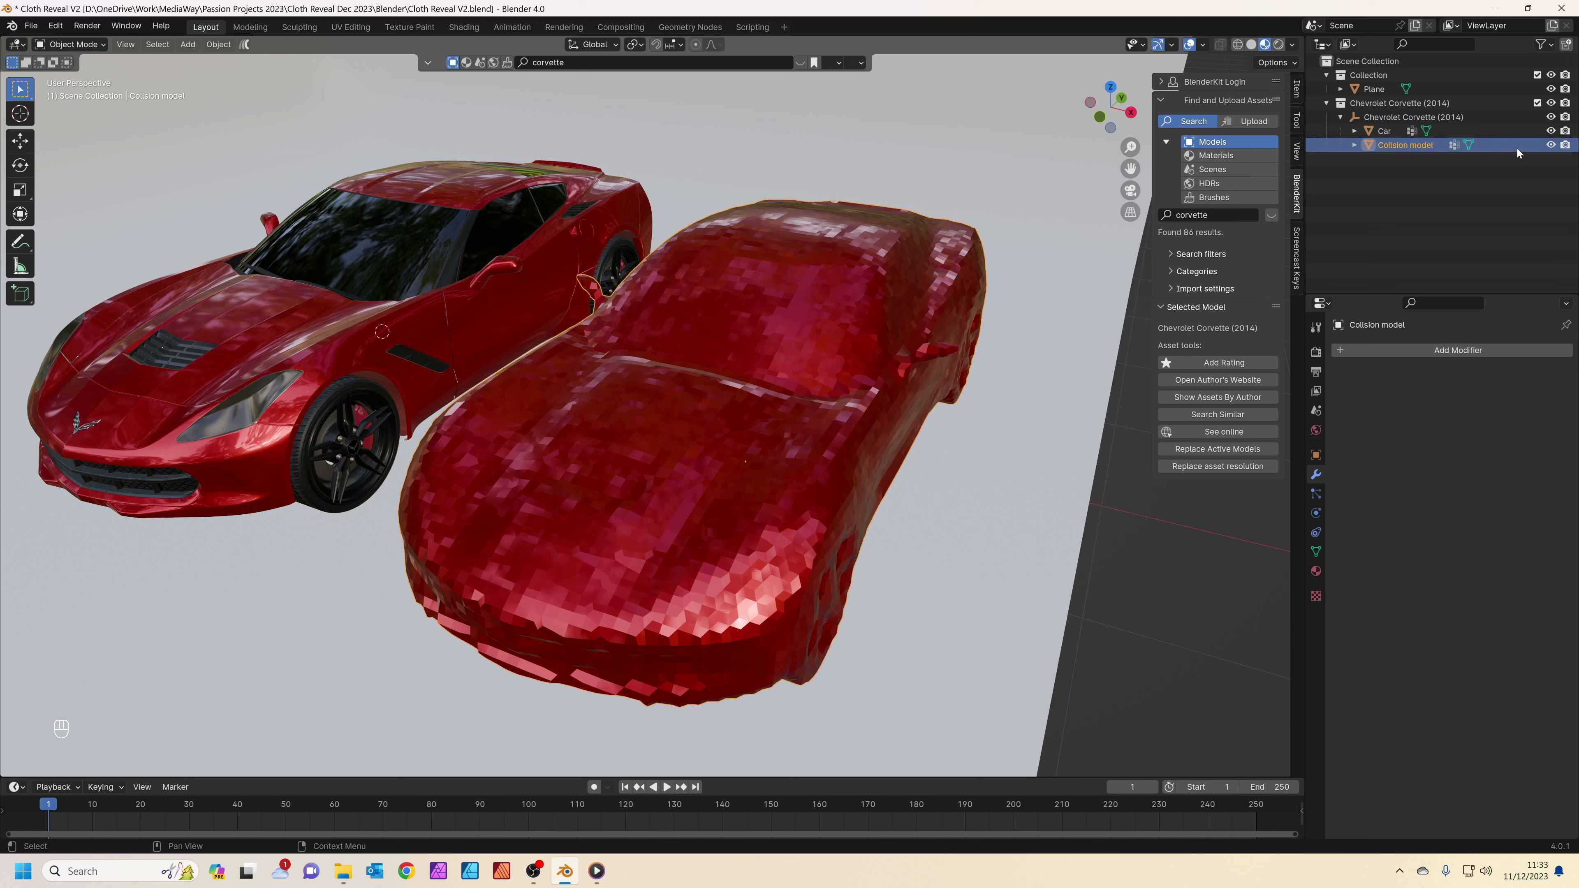
{"action": "left_click", "coordinate": [1565, 145]}
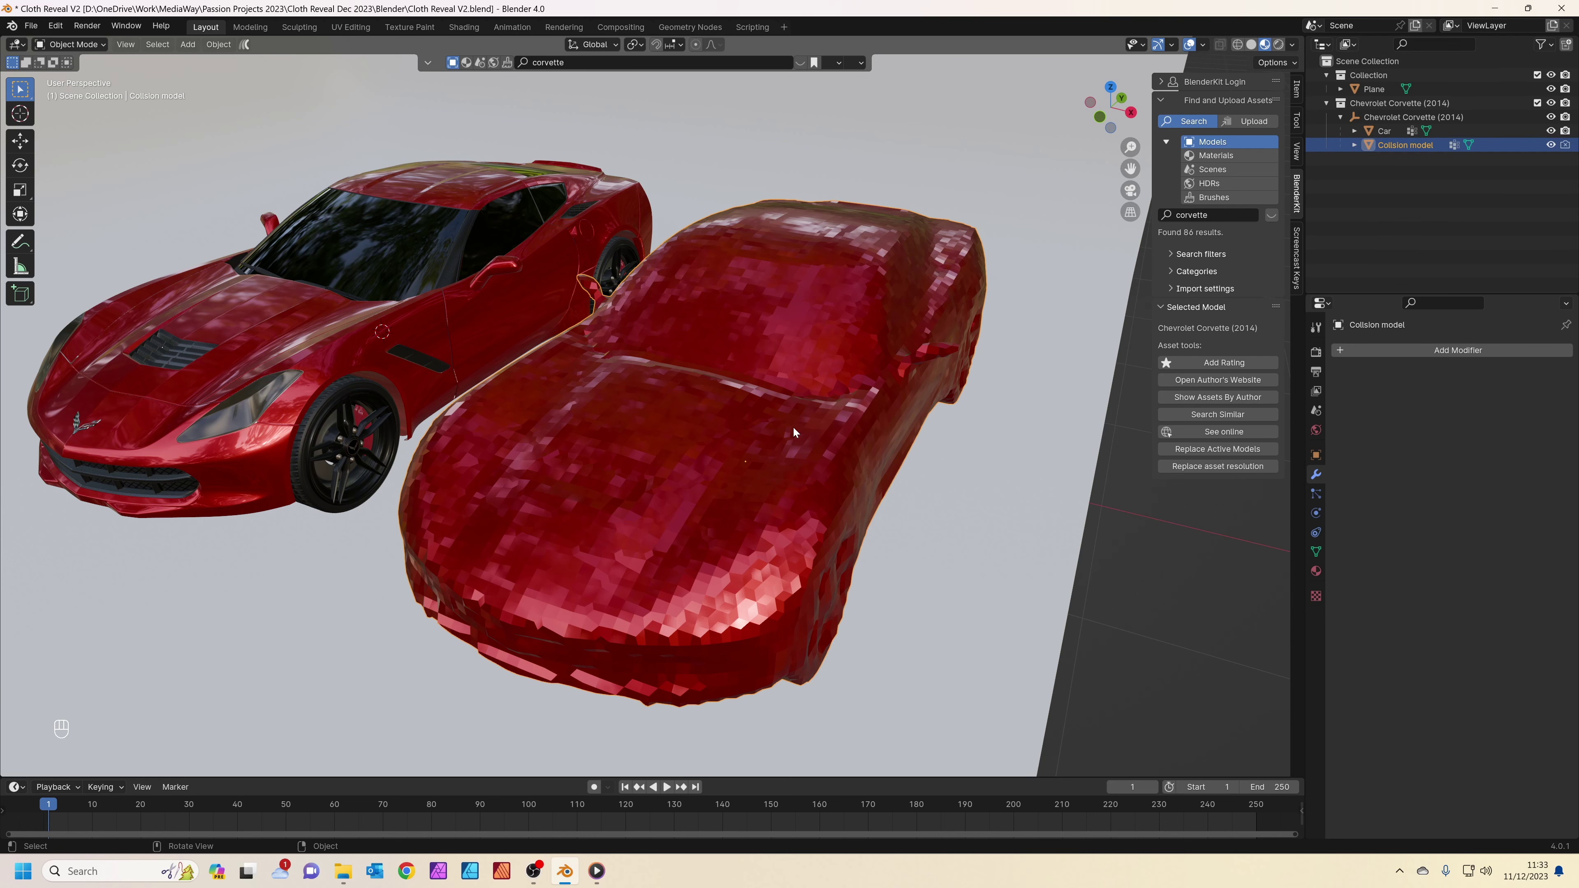
From the top view, move the collision model about 2.52 m back along the X axis onto the original car.
{"action": "key", "text": "KP_7"}
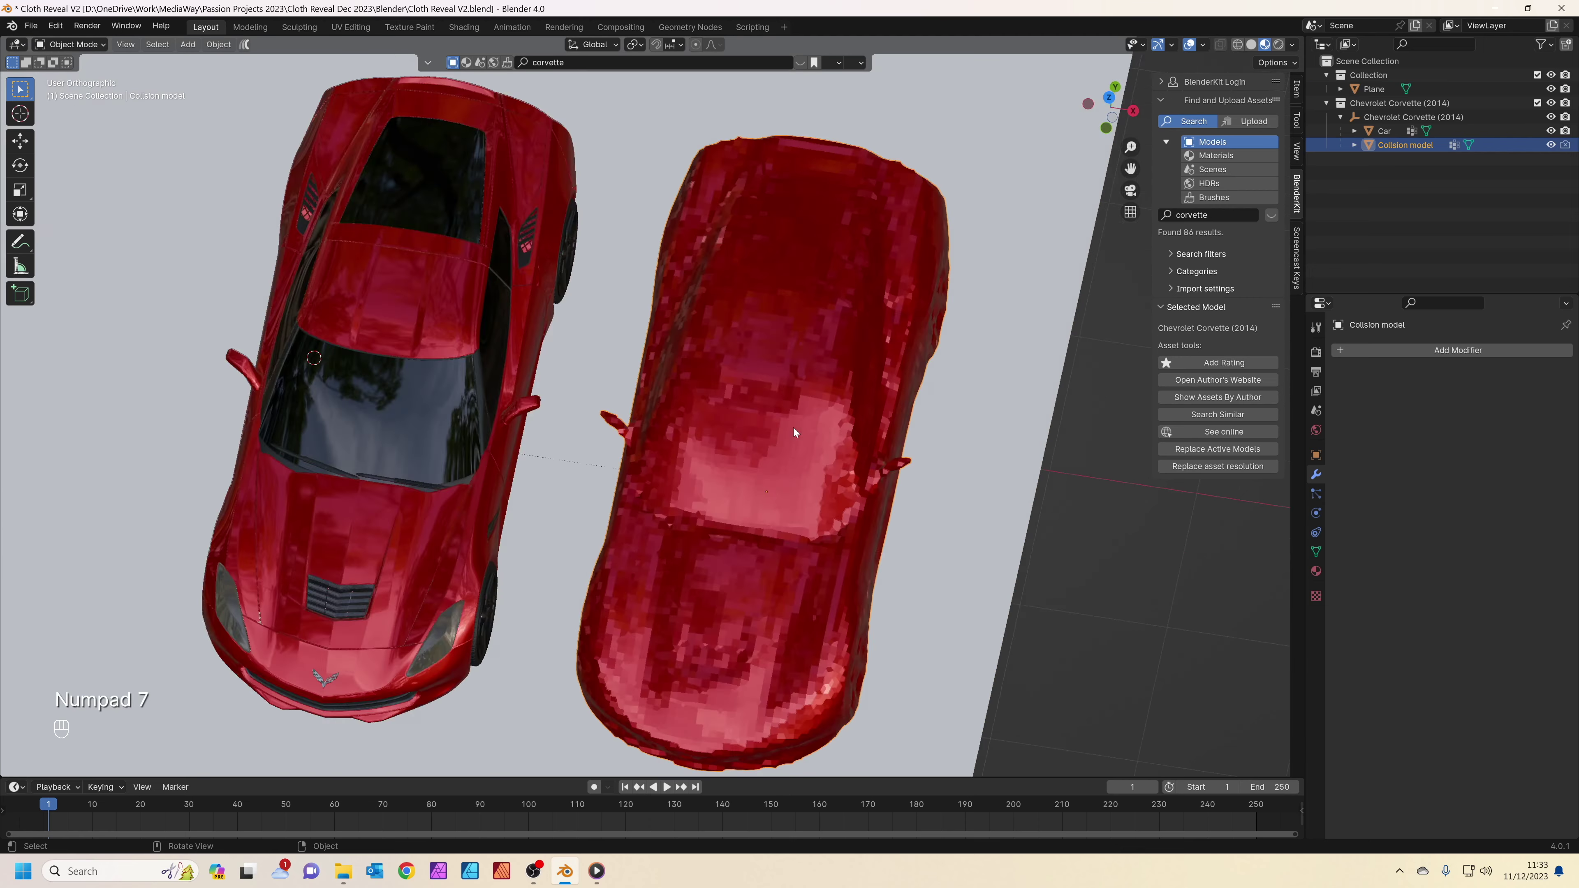
{"action": "middle_click_drag", "start_coordinate": [853, 445], "coordinate": [925, 333], "text": "shift"}
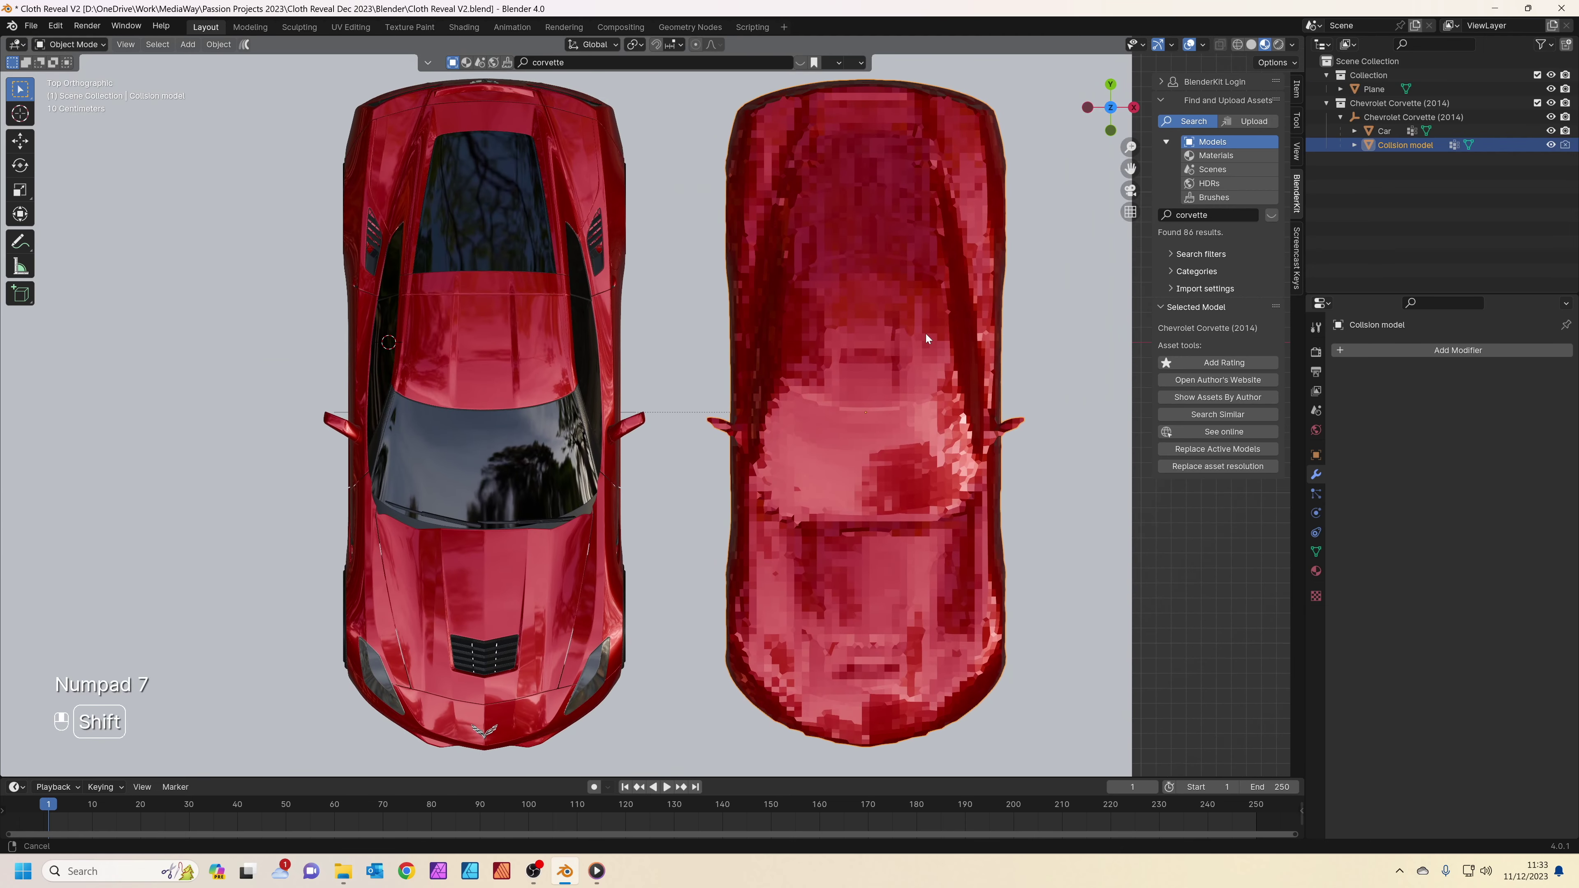
{"action": "key", "text": "g"}
{"action": "key", "text": "x"}
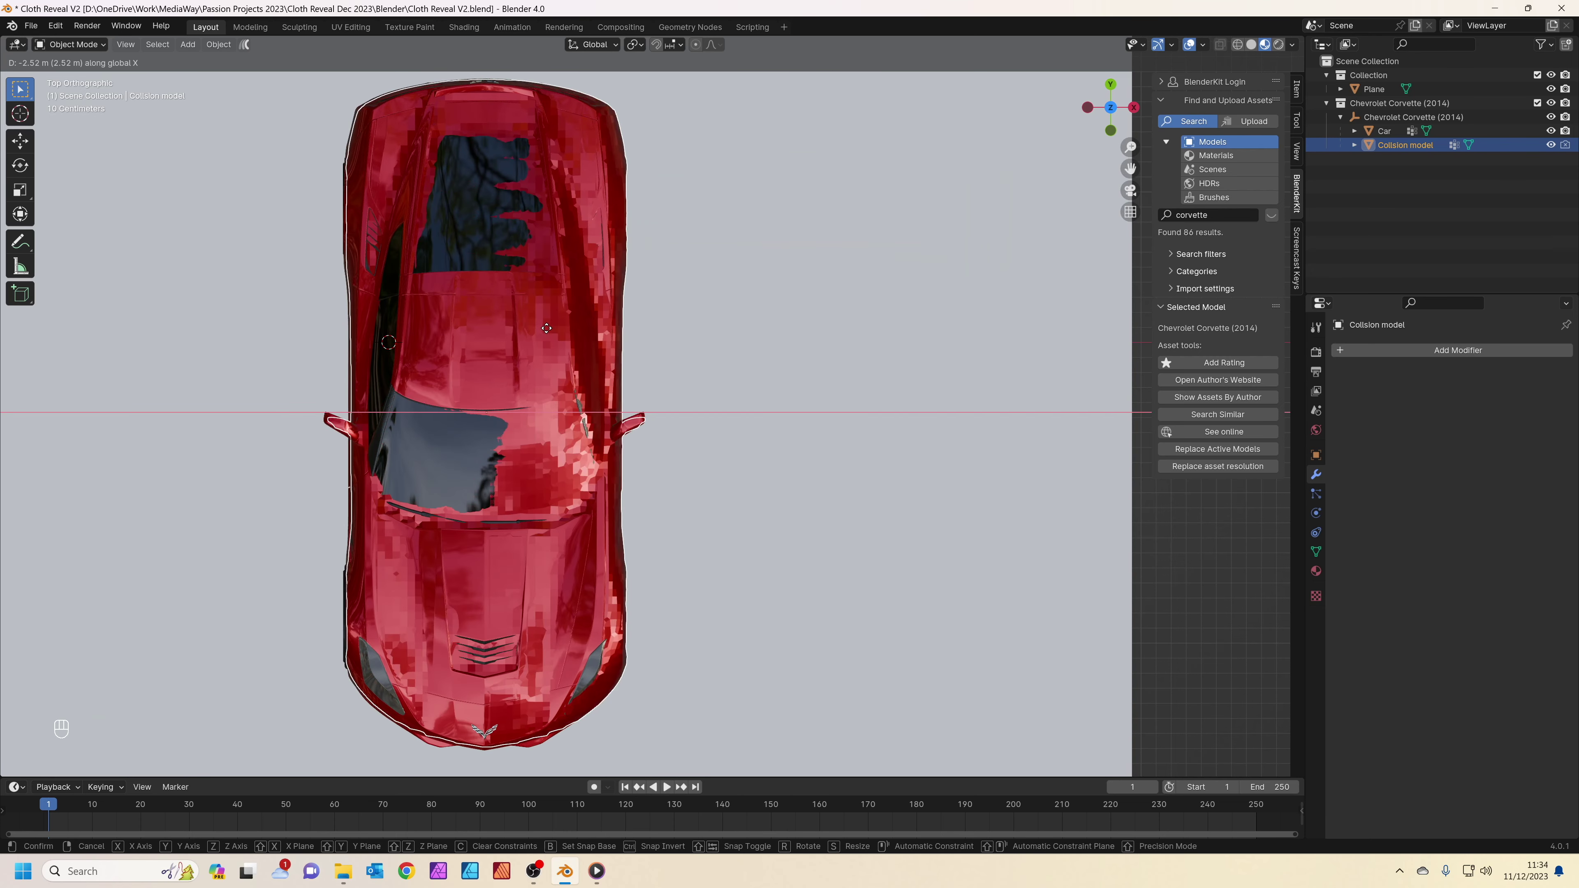
{"action": "left_click", "coordinate": [543, 324]}
{"action": "middle_click_drag", "start_coordinate": [542, 325], "coordinate": [726, 380]}
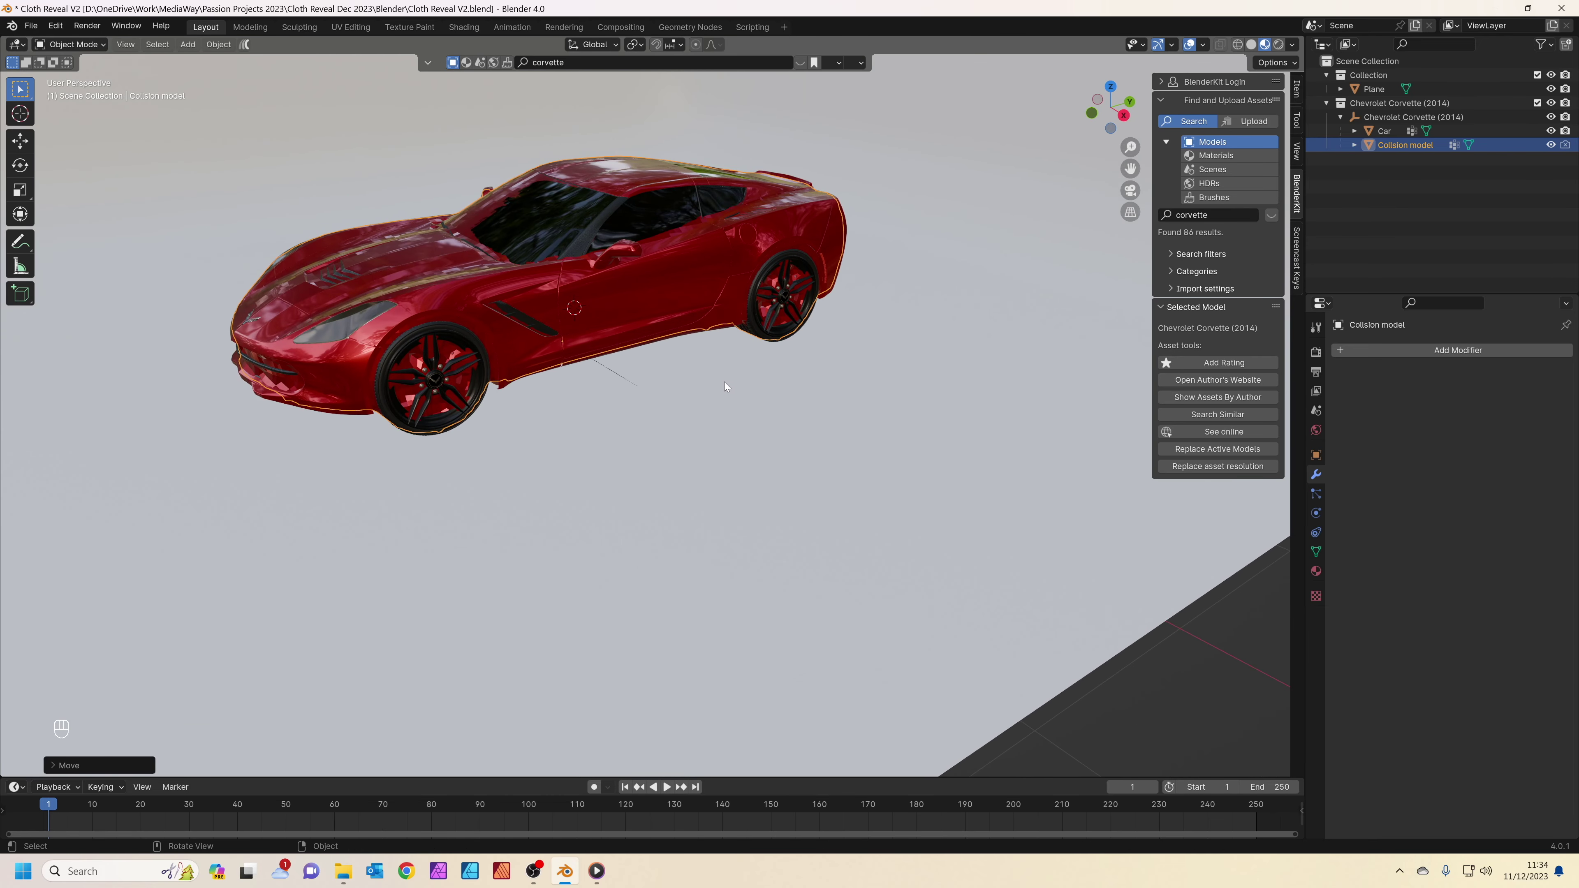
Scale the collision model up uniformly to about 1.03 so it encloses the detailed car.
{"action": "key", "text": "s"}
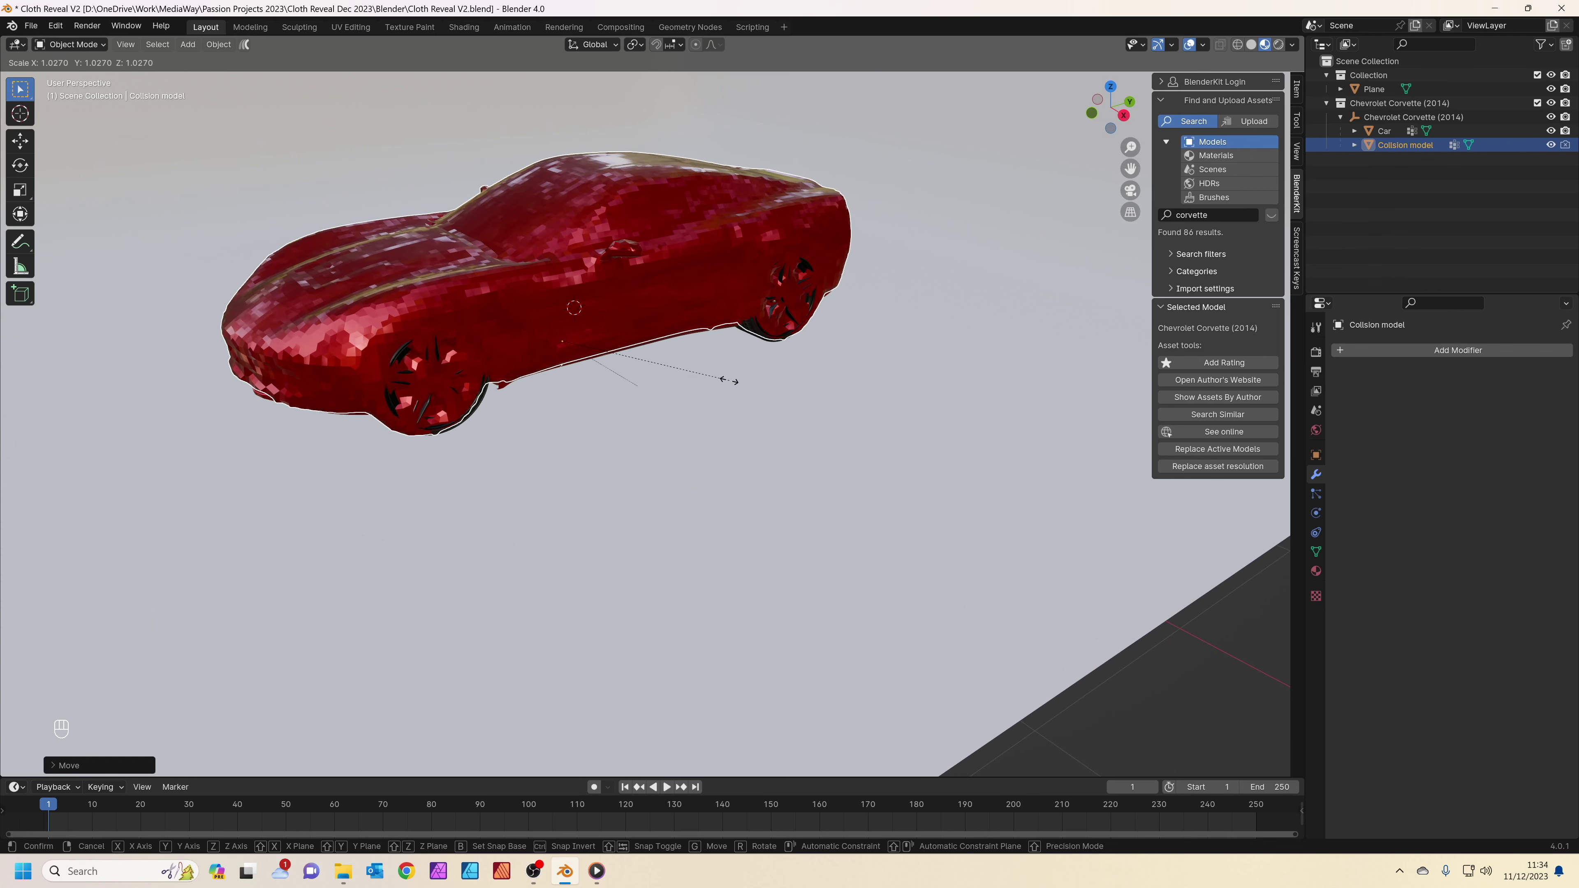
{"action": "left_click", "coordinate": [623, 344]}
{"action": "middle_click_drag", "start_coordinate": [623, 344], "coordinate": [753, 418]}
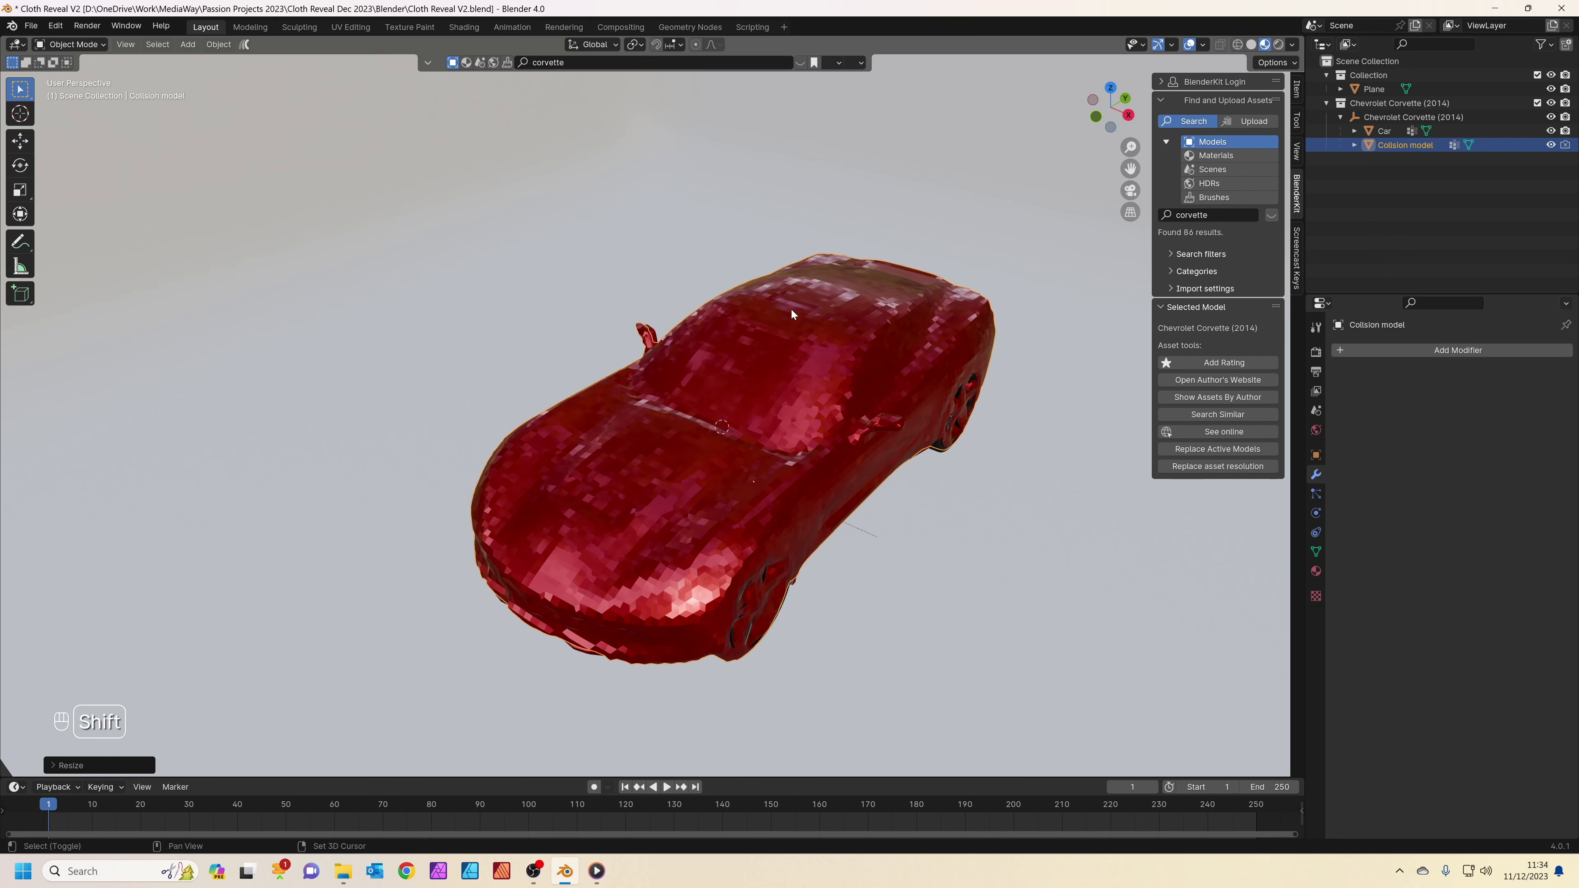
Place the 3D cursor on the car's roof and add a mesh plane there.
{"action": "right_click", "coordinate": [790, 310], "text": "shift"}
{"action": "middle_click_drag", "start_coordinate": [863, 377], "coordinate": [792, 345]}
{"action": "key", "text": "shift+s"}
{"action": "key", "text": "shift+s"}
{"action": "key", "text": "shift+a"}
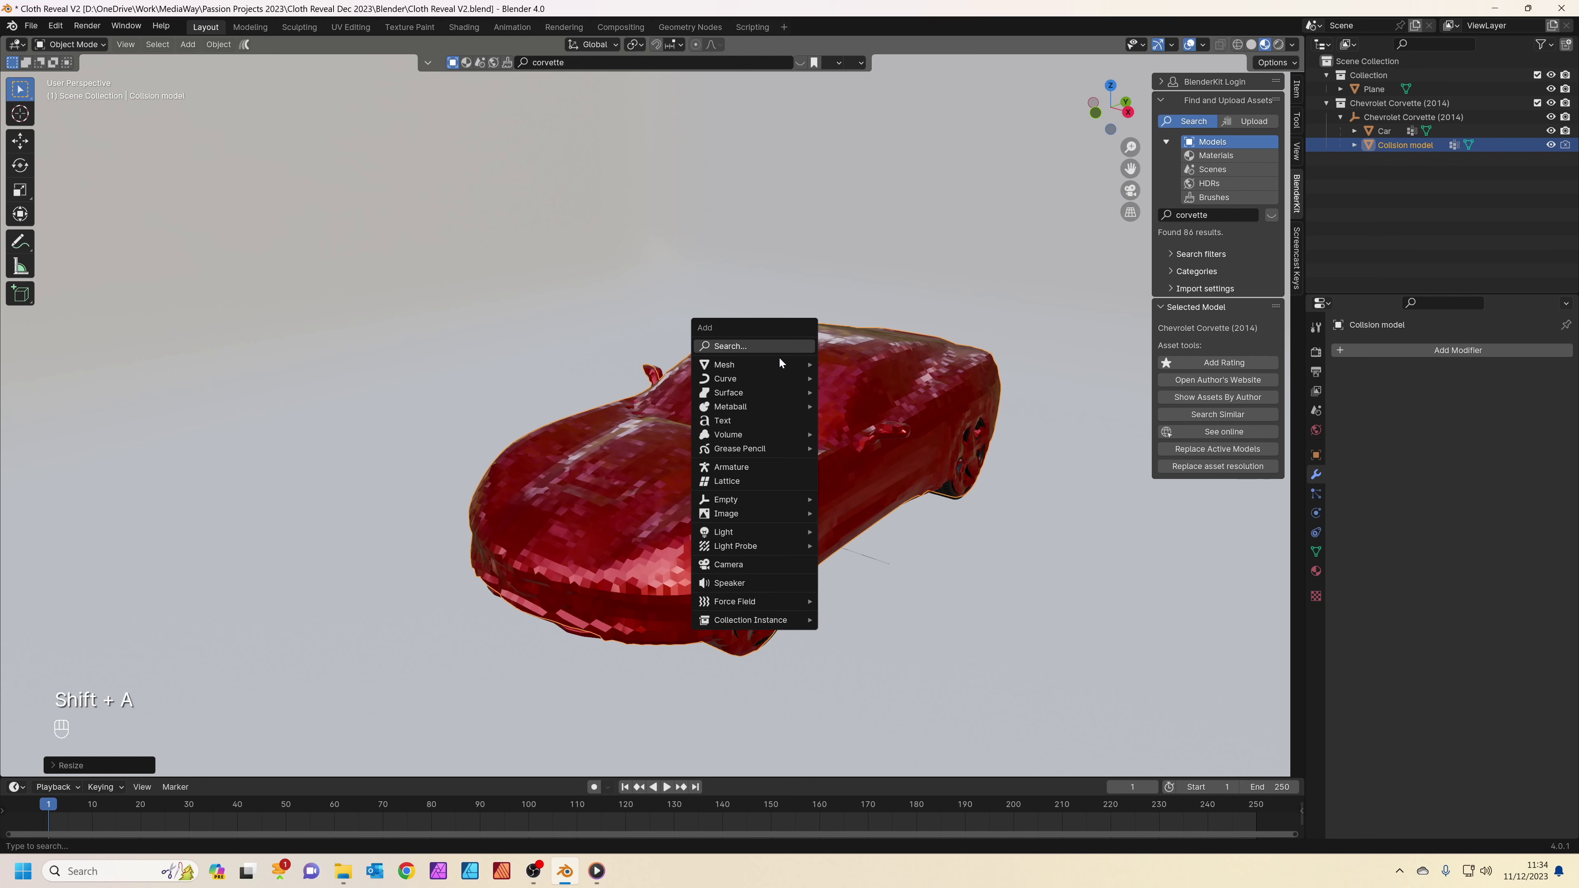
{"action": "mouse_move", "coordinate": [775, 363]}
{"action": "left_click", "coordinate": [860, 365]}
{"action": "middle_click_drag", "start_coordinate": [886, 403], "coordinate": [891, 476]}
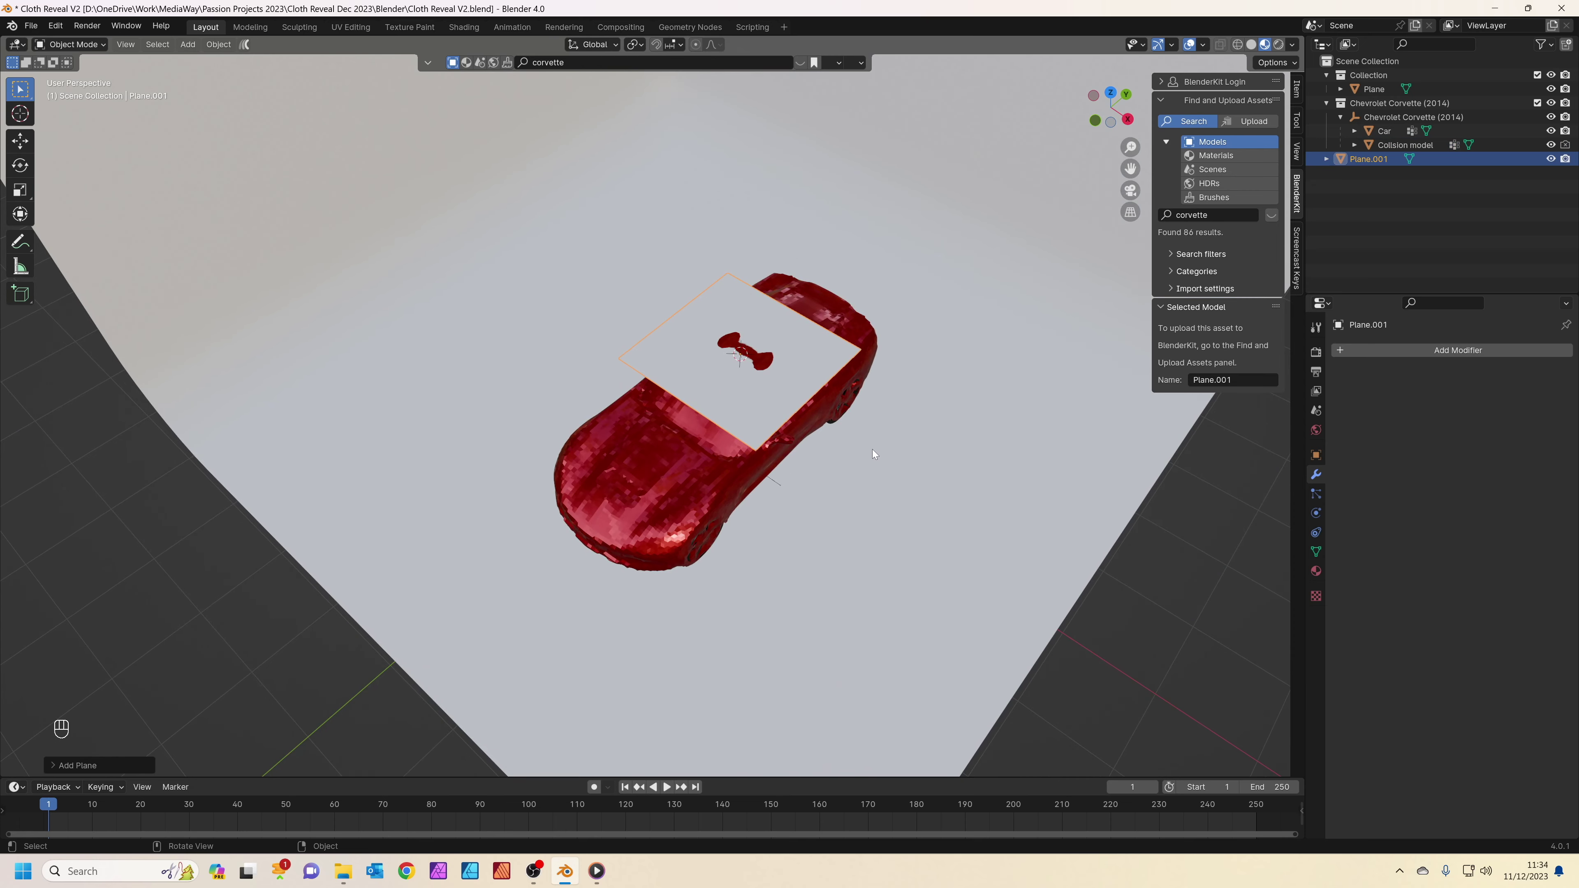
{"action": "middle_click_drag", "start_coordinate": [838, 420], "coordinate": [843, 471]}
Scale the new plane up uniformly to about 1.97 over the car.
{"action": "key", "text": "s"}
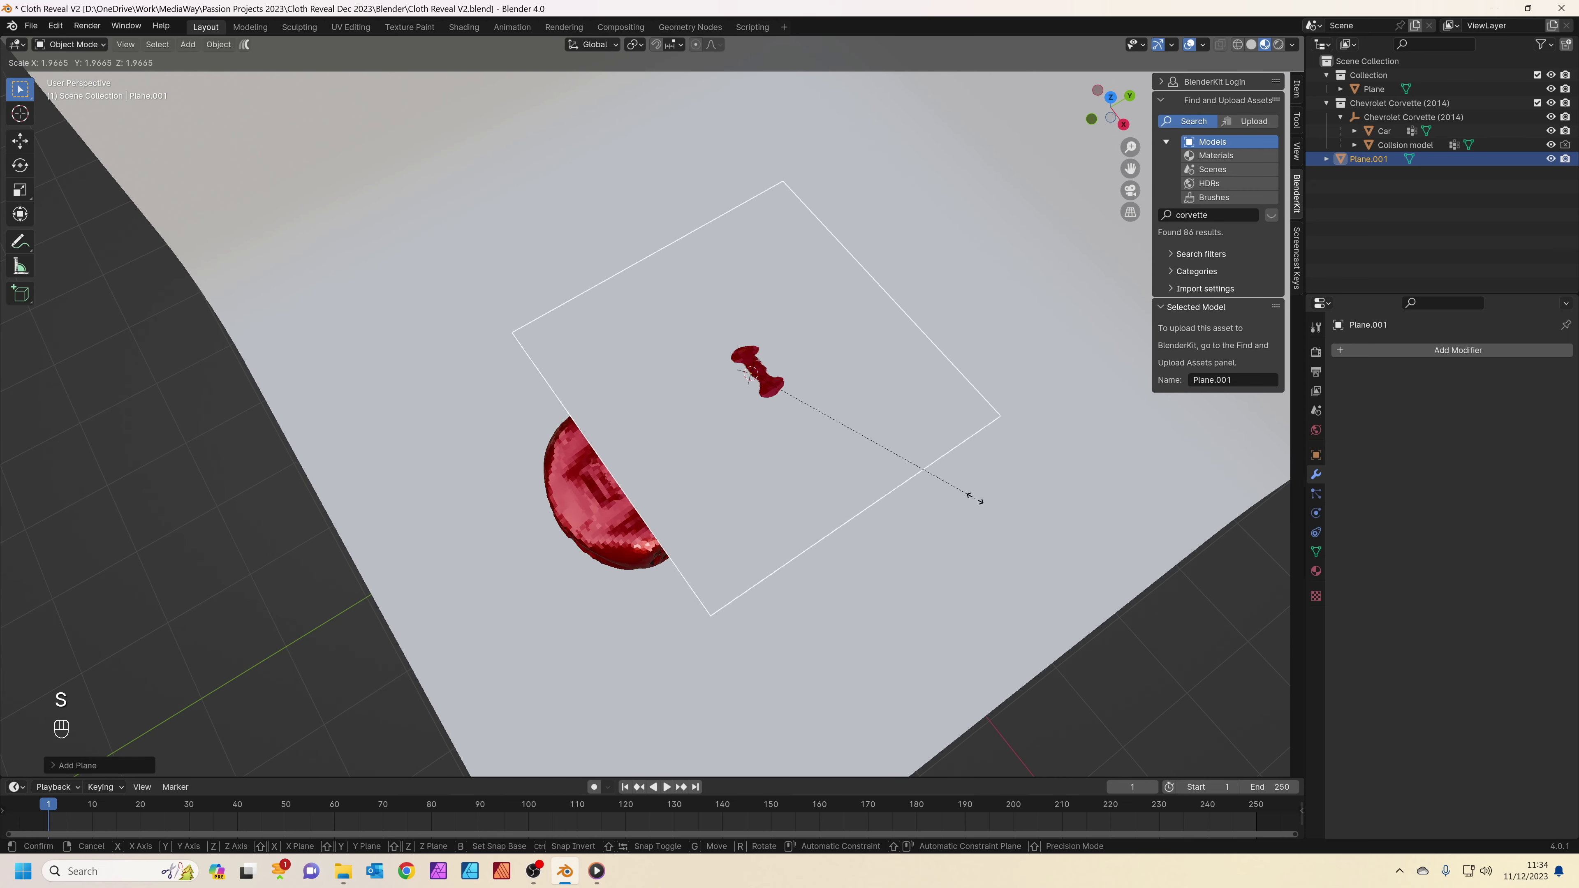
{"action": "left_click", "coordinate": [976, 498]}
{"action": "middle_click_drag", "start_coordinate": [914, 476], "coordinate": [927, 392]}
Switch the viewport to solid shading and stretch the plane along the Y axis until it extends past both ends of the car.
{"action": "left_click", "coordinate": [1251, 44]}
{"action": "middle_click_drag", "start_coordinate": [889, 316], "coordinate": [838, 390]}
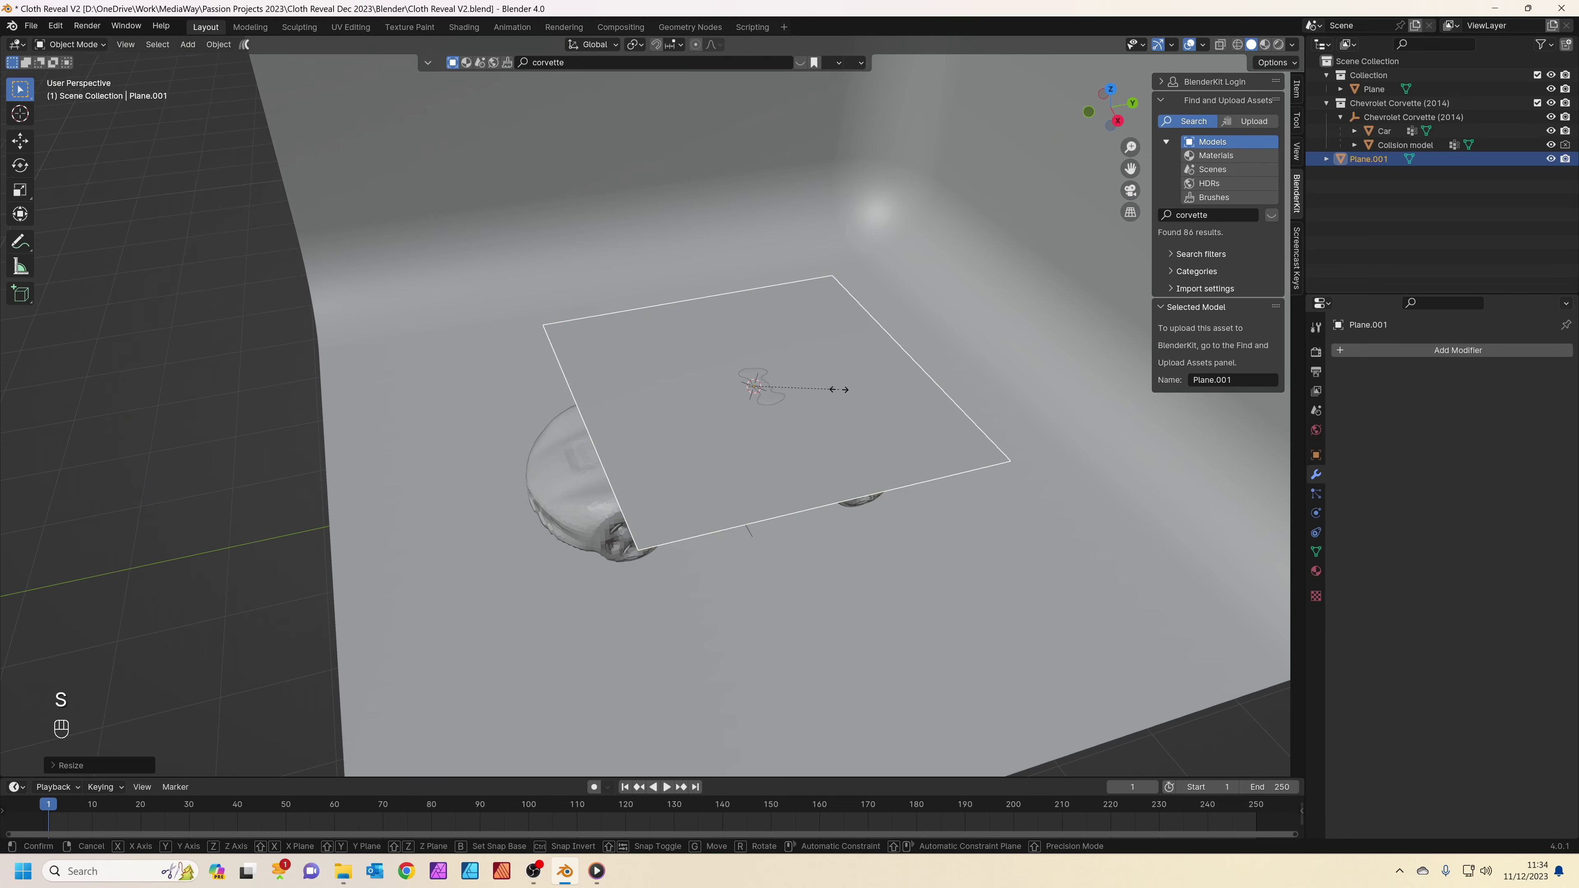
{"action": "key", "text": "s"}
{"action": "key", "text": "y"}
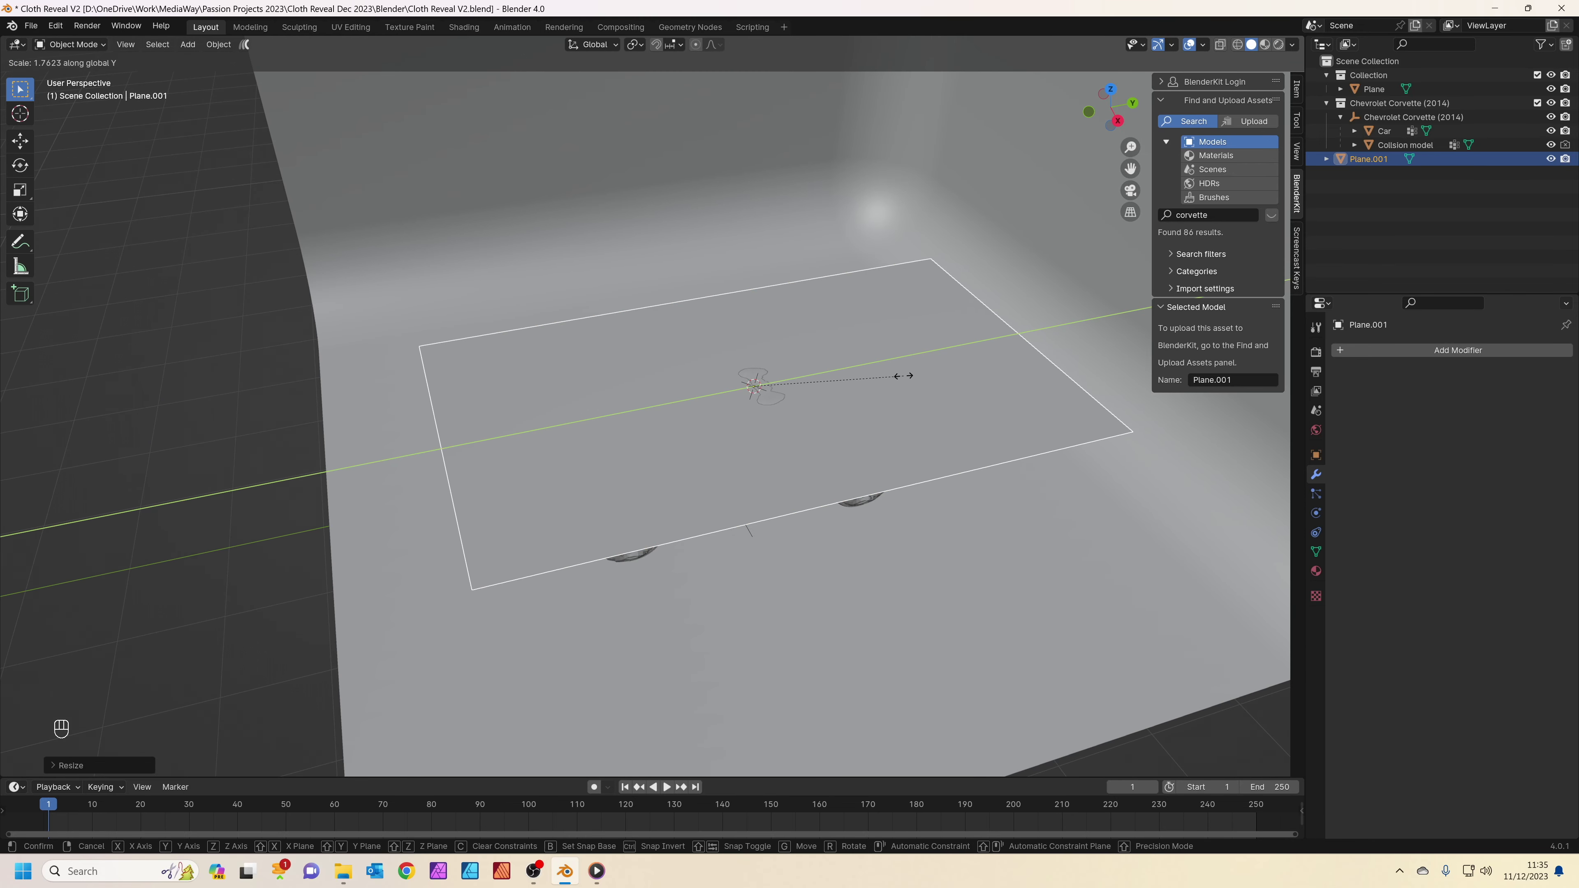
{"action": "left_click", "coordinate": [871, 377]}
{"action": "middle_click_drag", "start_coordinate": [871, 378], "coordinate": [943, 335]}
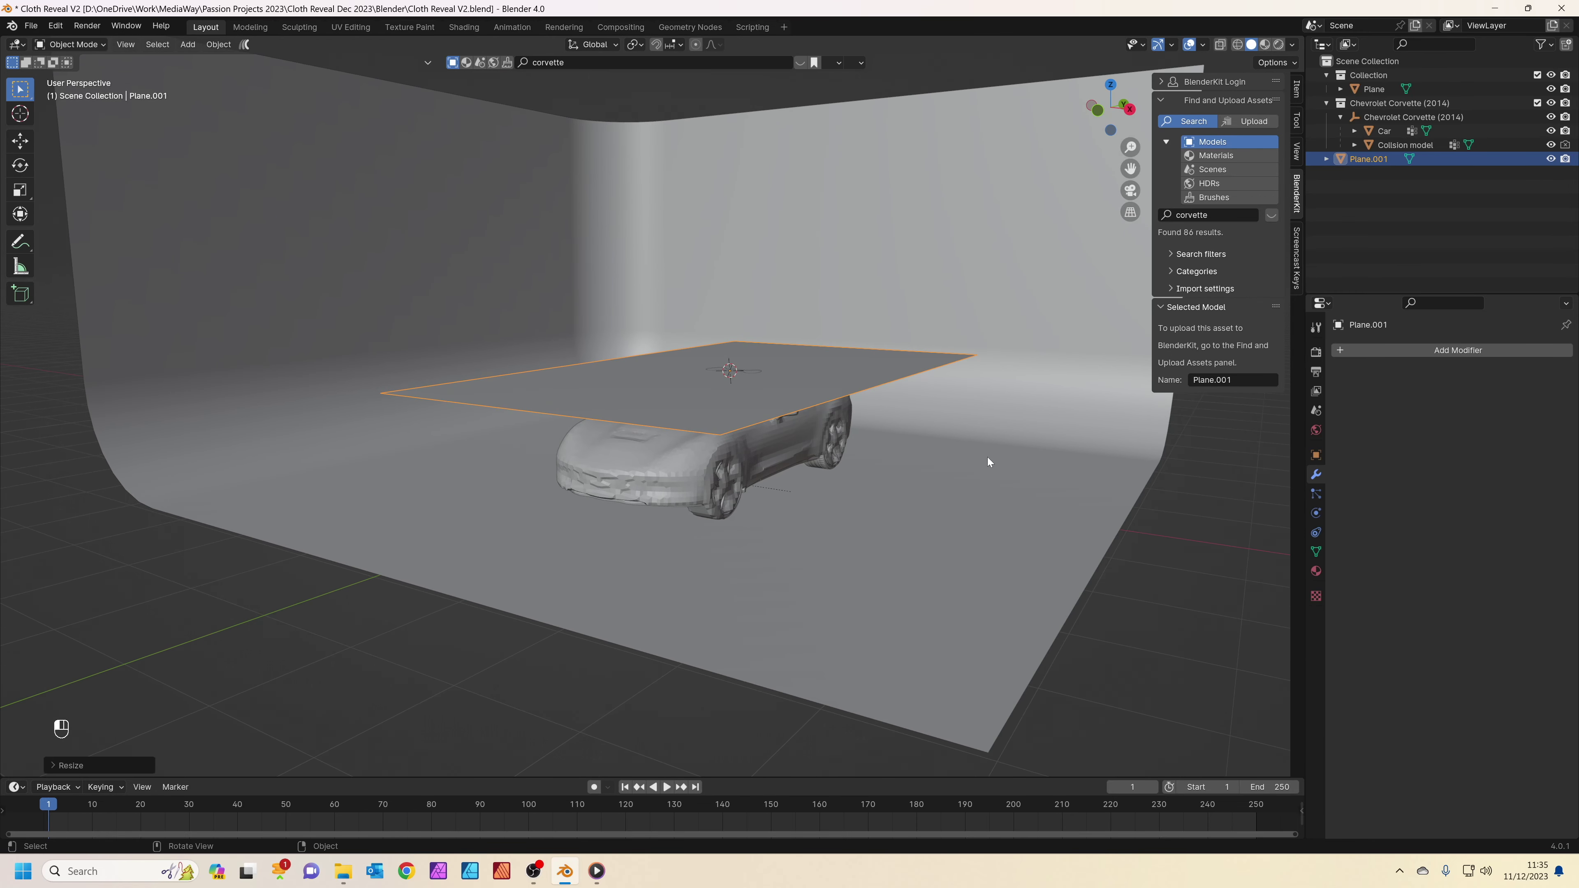
Apply all transforms to the plane and raise it slightly along the Z axis above the car's roof.
{"action": "key", "text": "ctrl+a"}
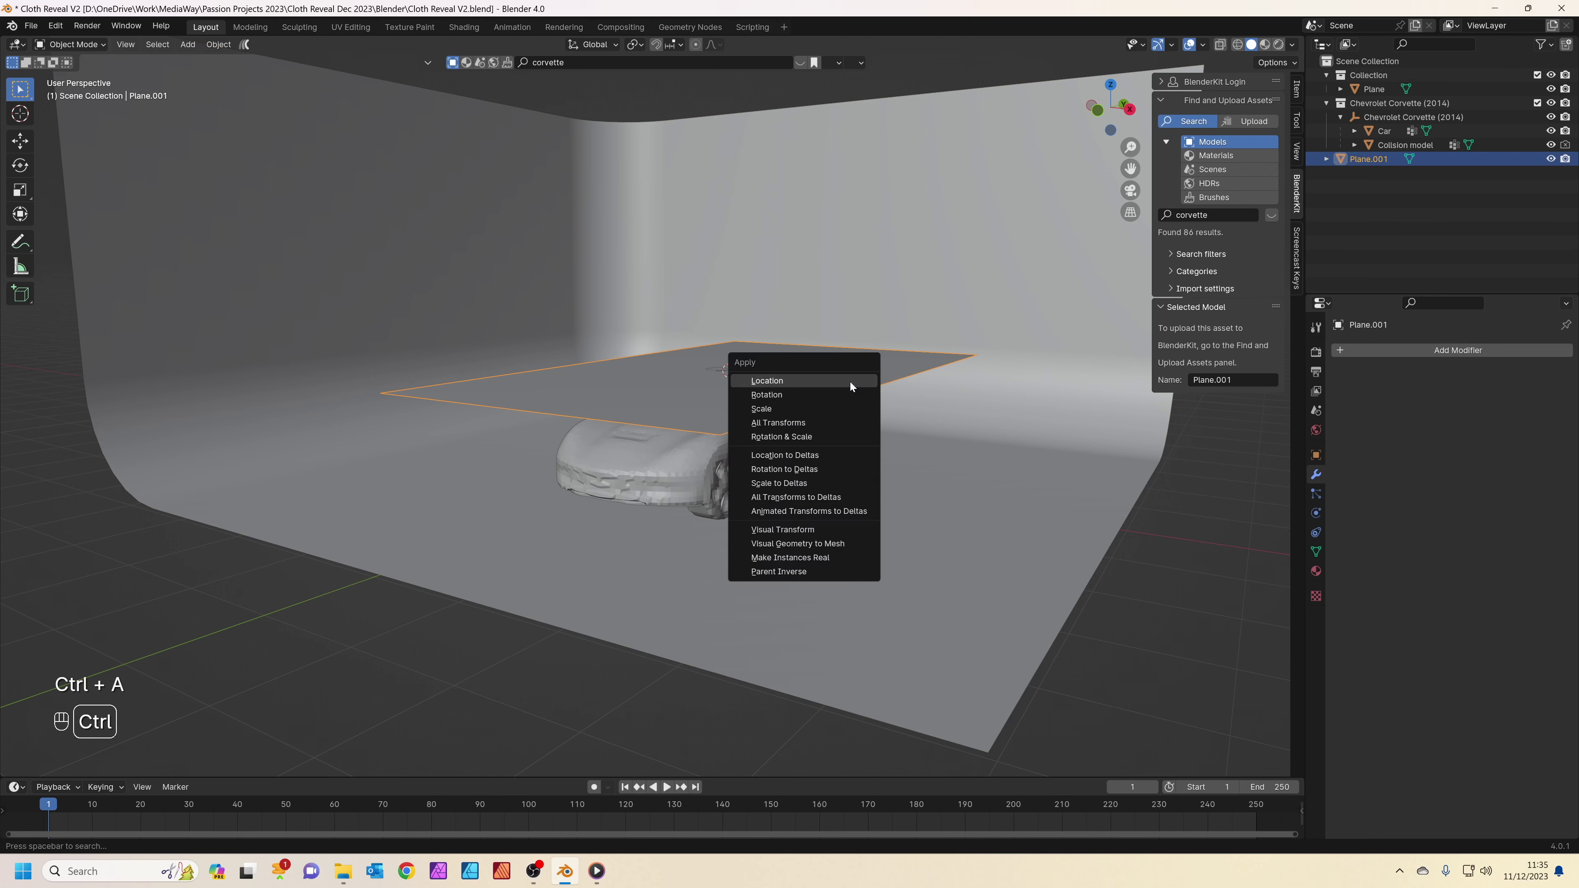
{"action": "left_click", "coordinate": [818, 421]}
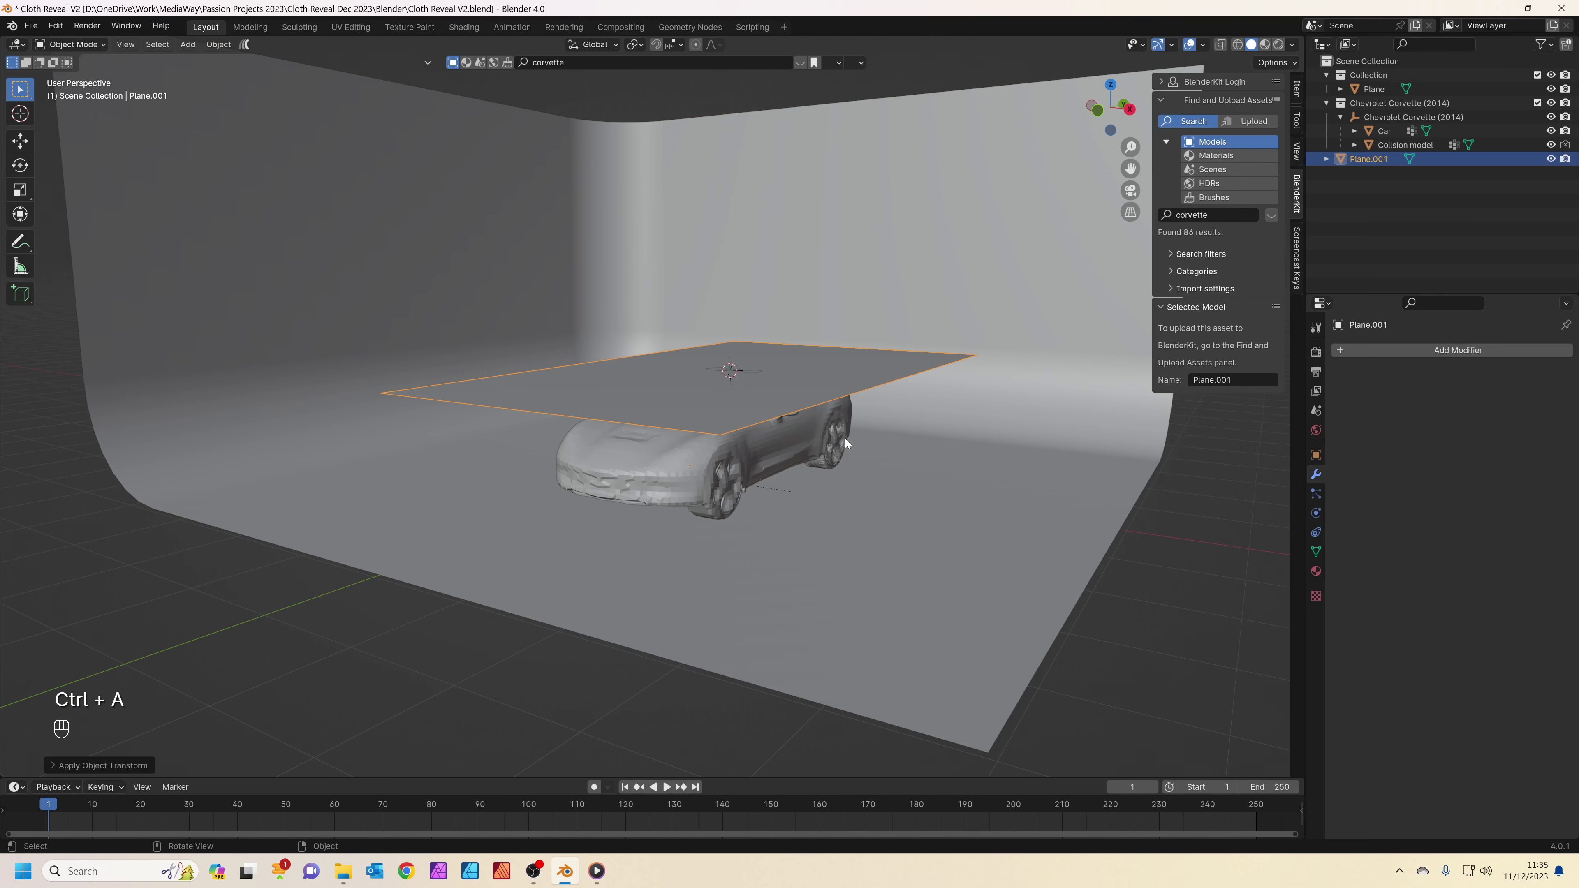
{"action": "middle_click_drag", "start_coordinate": [847, 442], "coordinate": [848, 455]}
{"action": "key", "text": "g"}
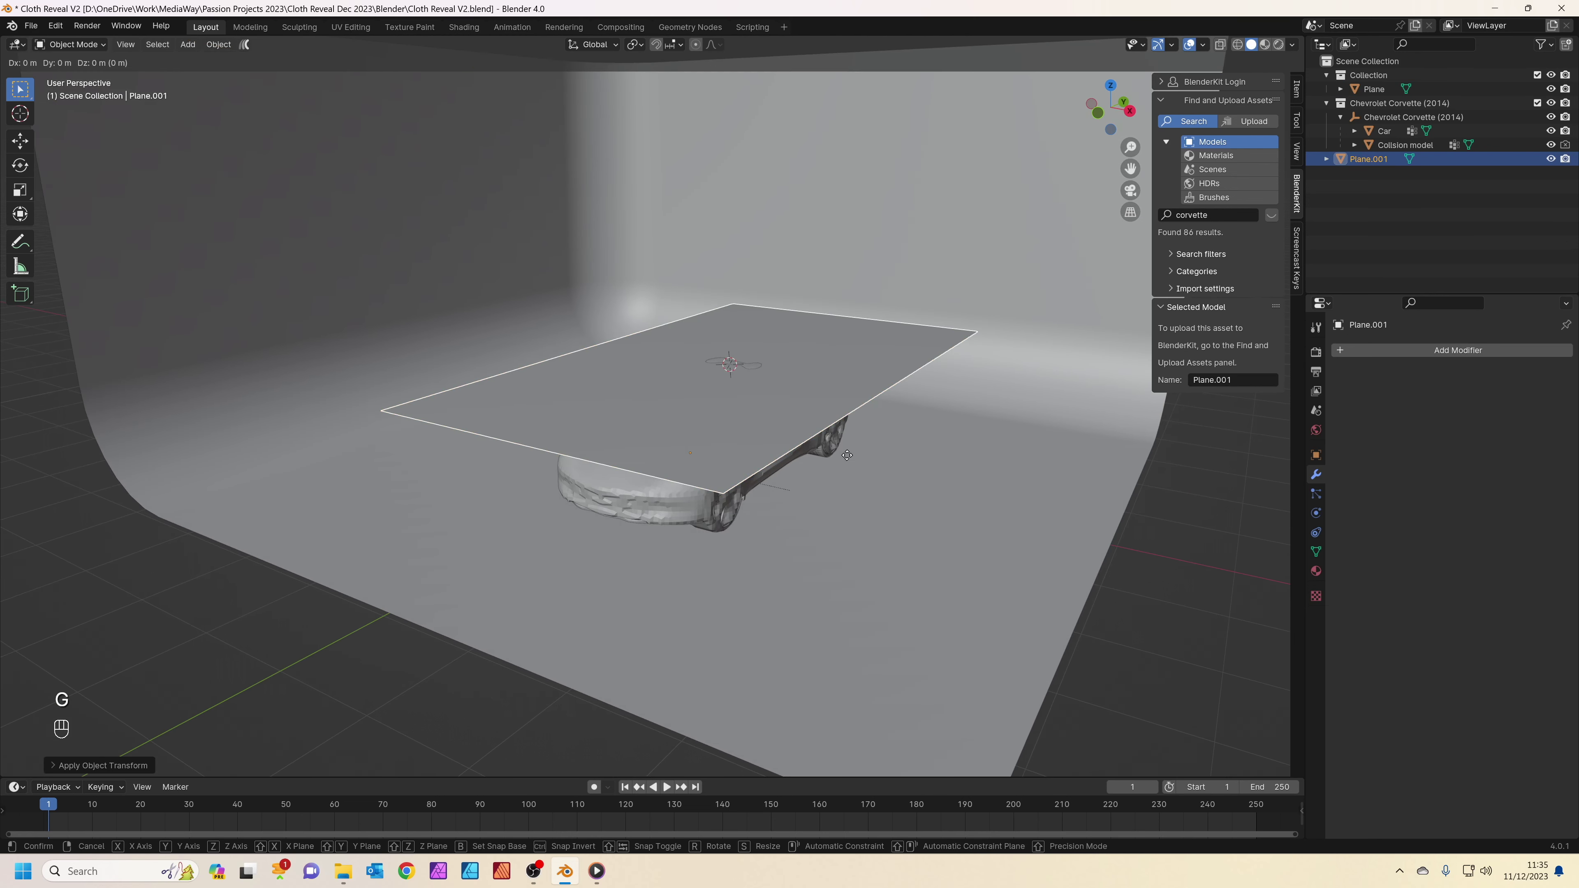
{"action": "key", "text": "z"}
{"action": "left_click", "coordinate": [846, 423]}
{"action": "middle_click_drag", "start_coordinate": [846, 423], "coordinate": [808, 331]}
Subdivide the plane's mesh with 60 cuts.
{"action": "key", "text": "Tab"}
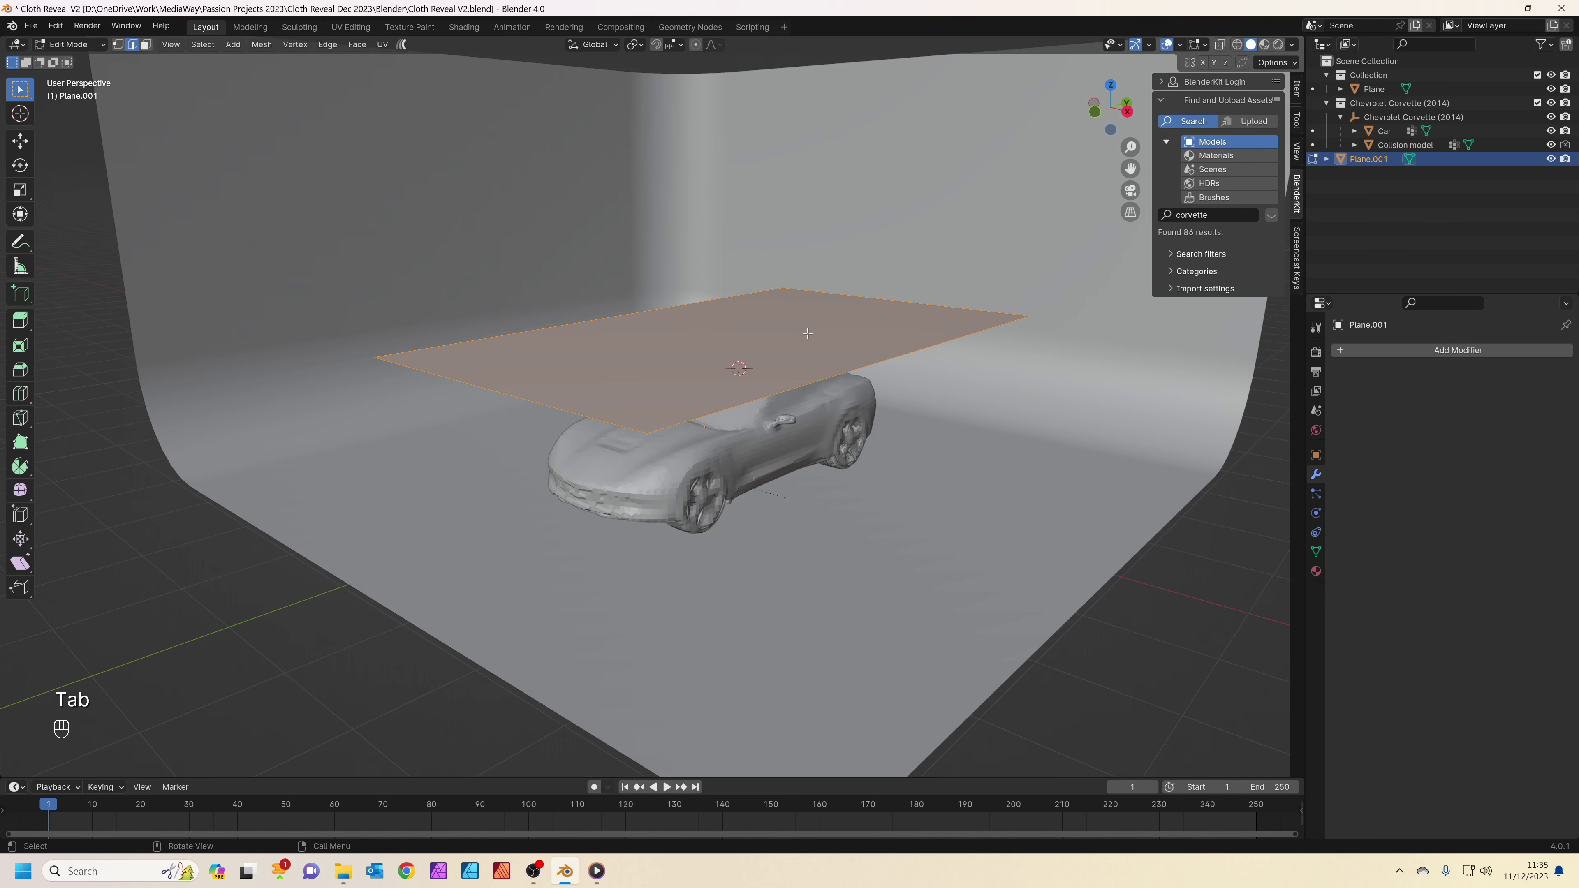
{"action": "key", "text": "ctrl+e"}
{"action": "left_click", "coordinate": [785, 331]}
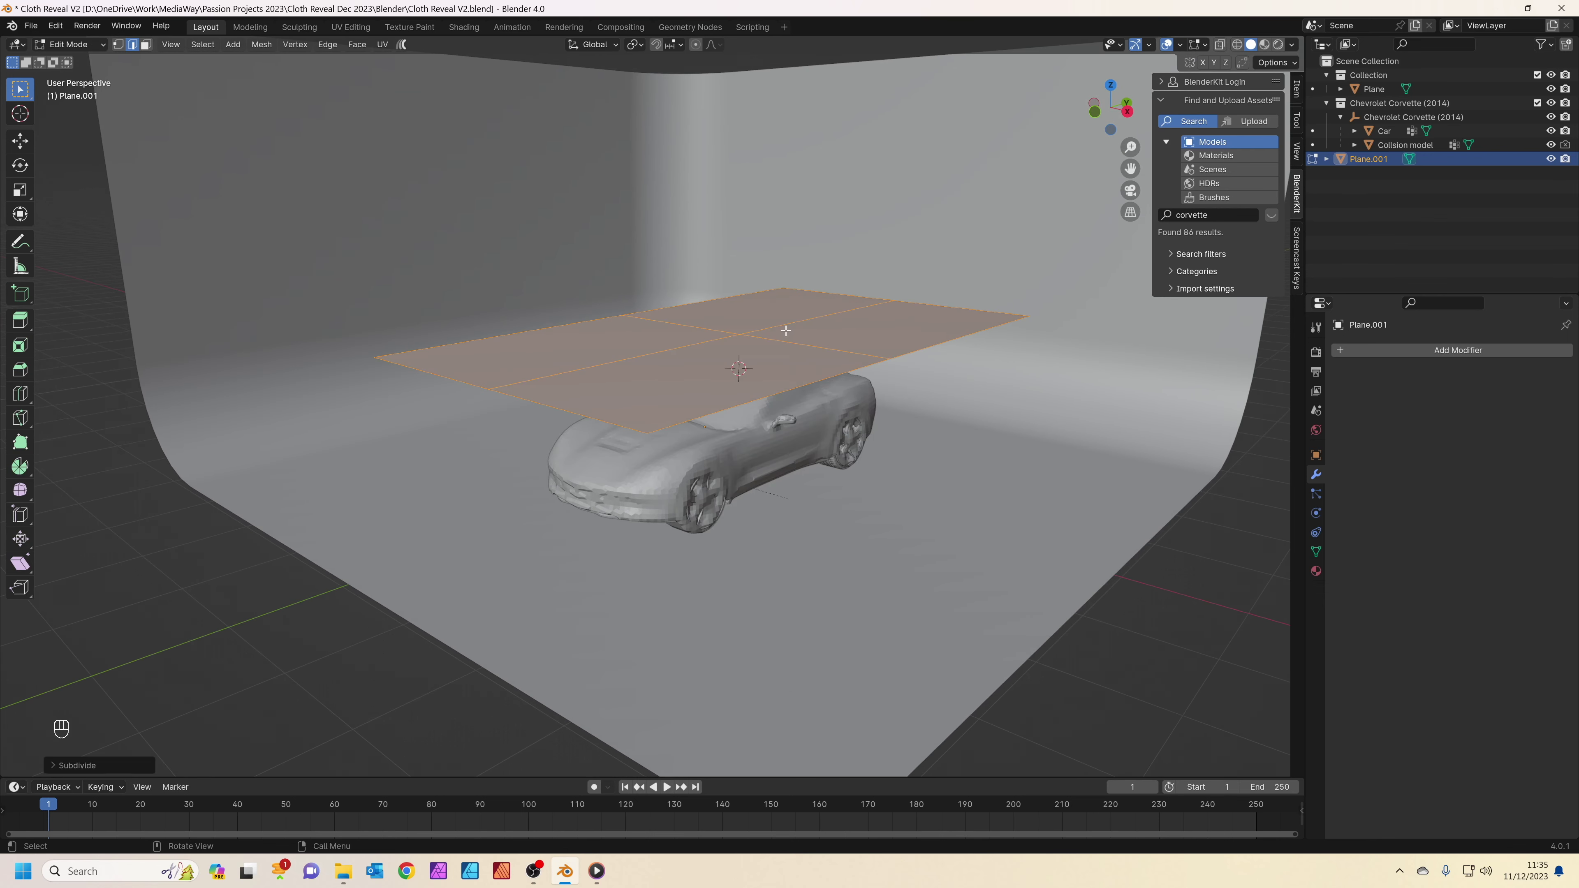
{"action": "left_click", "coordinate": [59, 763]}
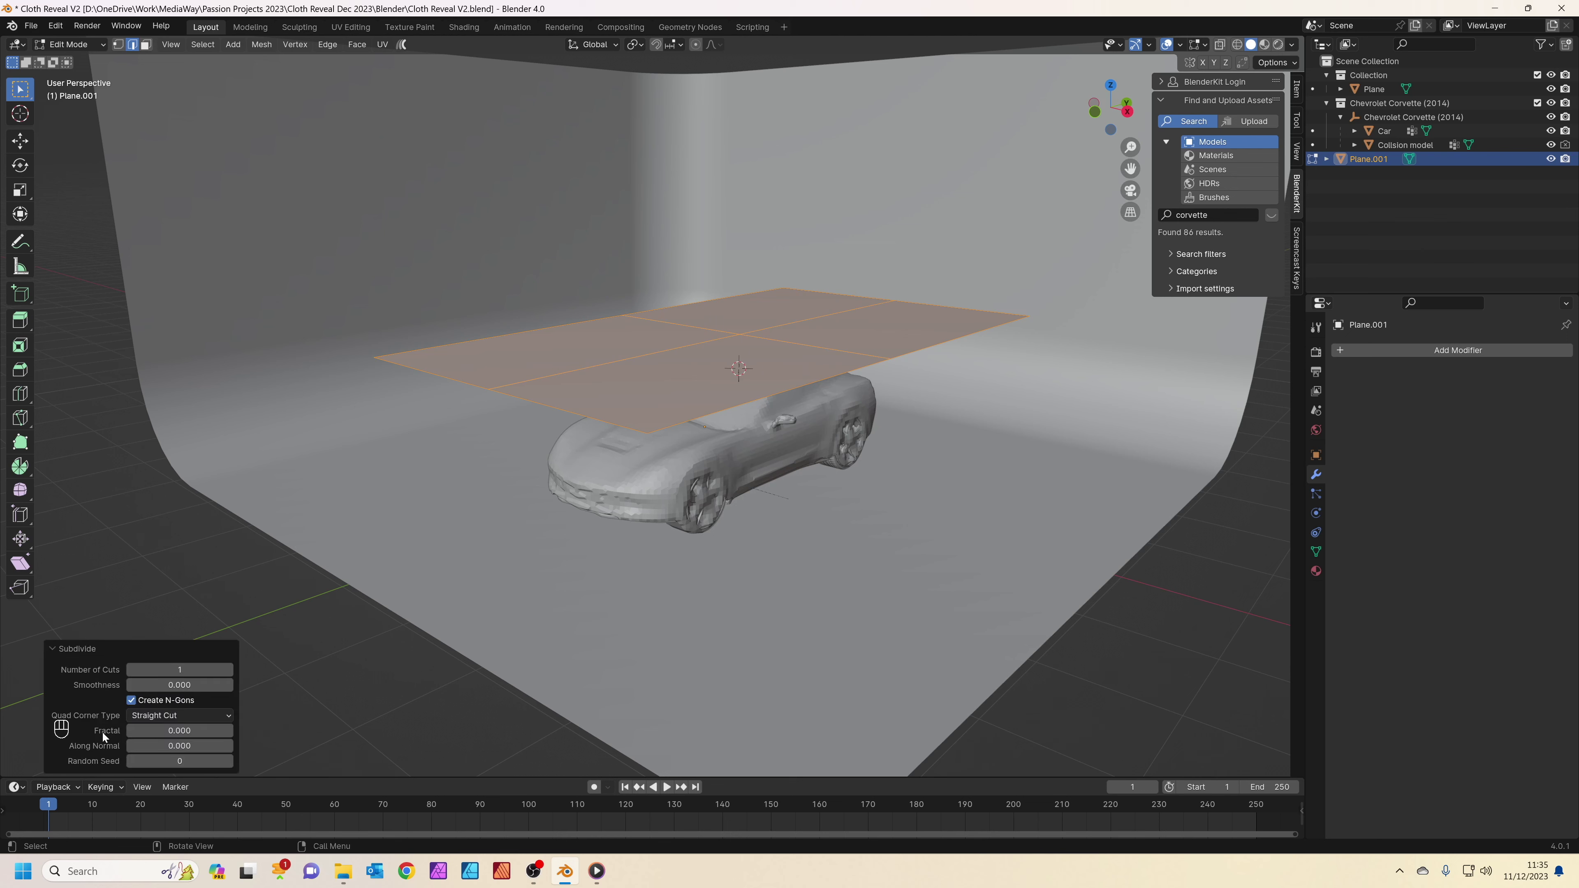
{"action": "left_click", "coordinate": [184, 669]}
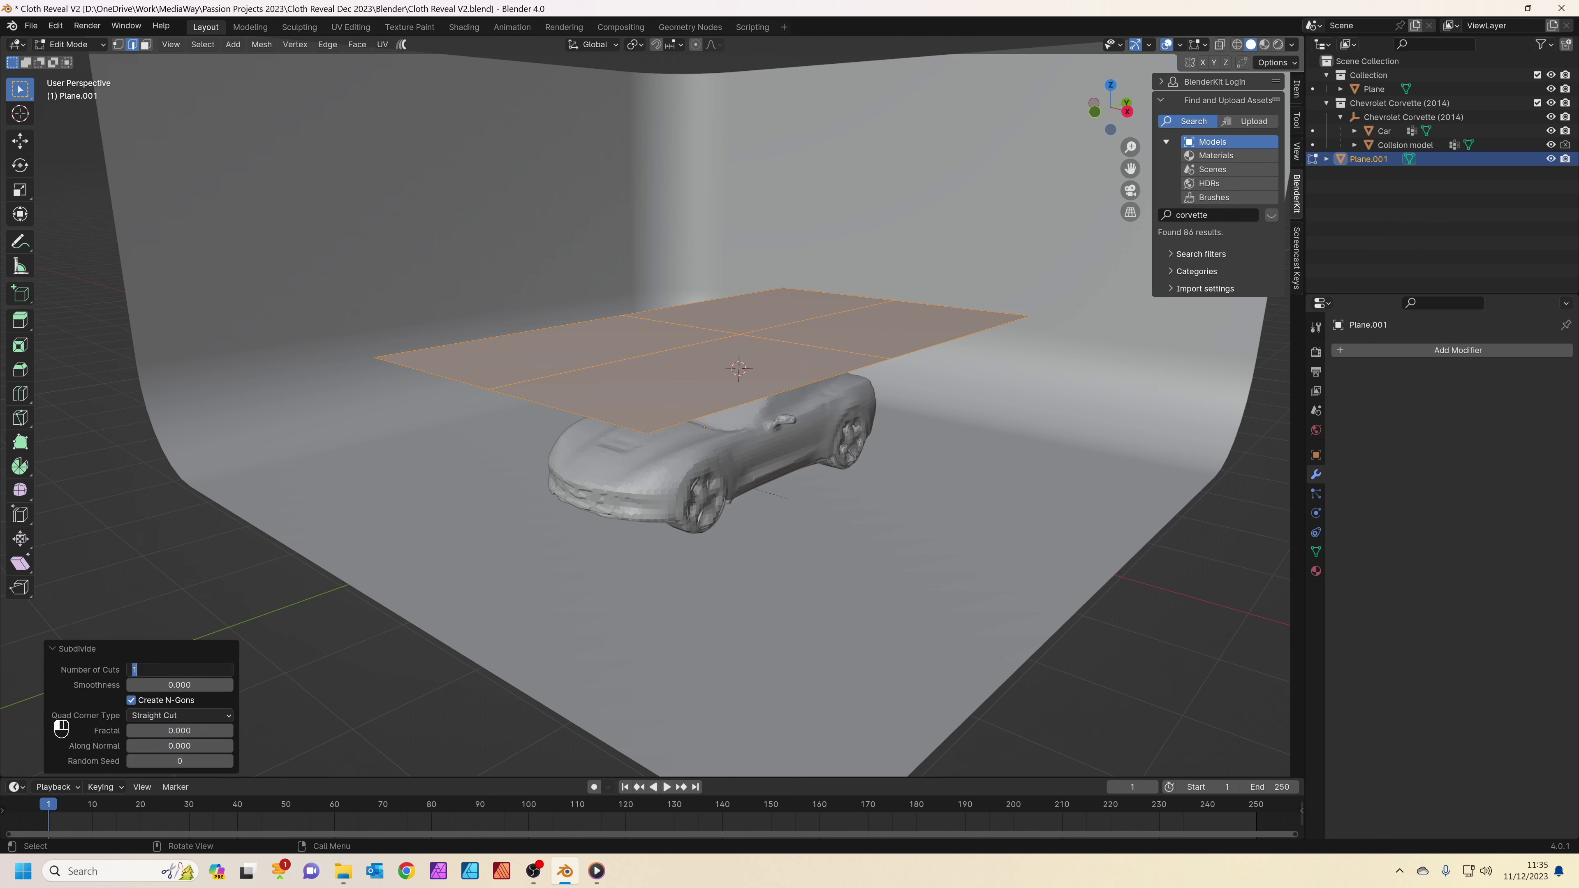
{"action": "type", "text": "60"}
{"action": "key", "text": "Return"}
{"action": "middle_click_drag", "start_coordinate": [641, 503], "coordinate": [820, 318]}
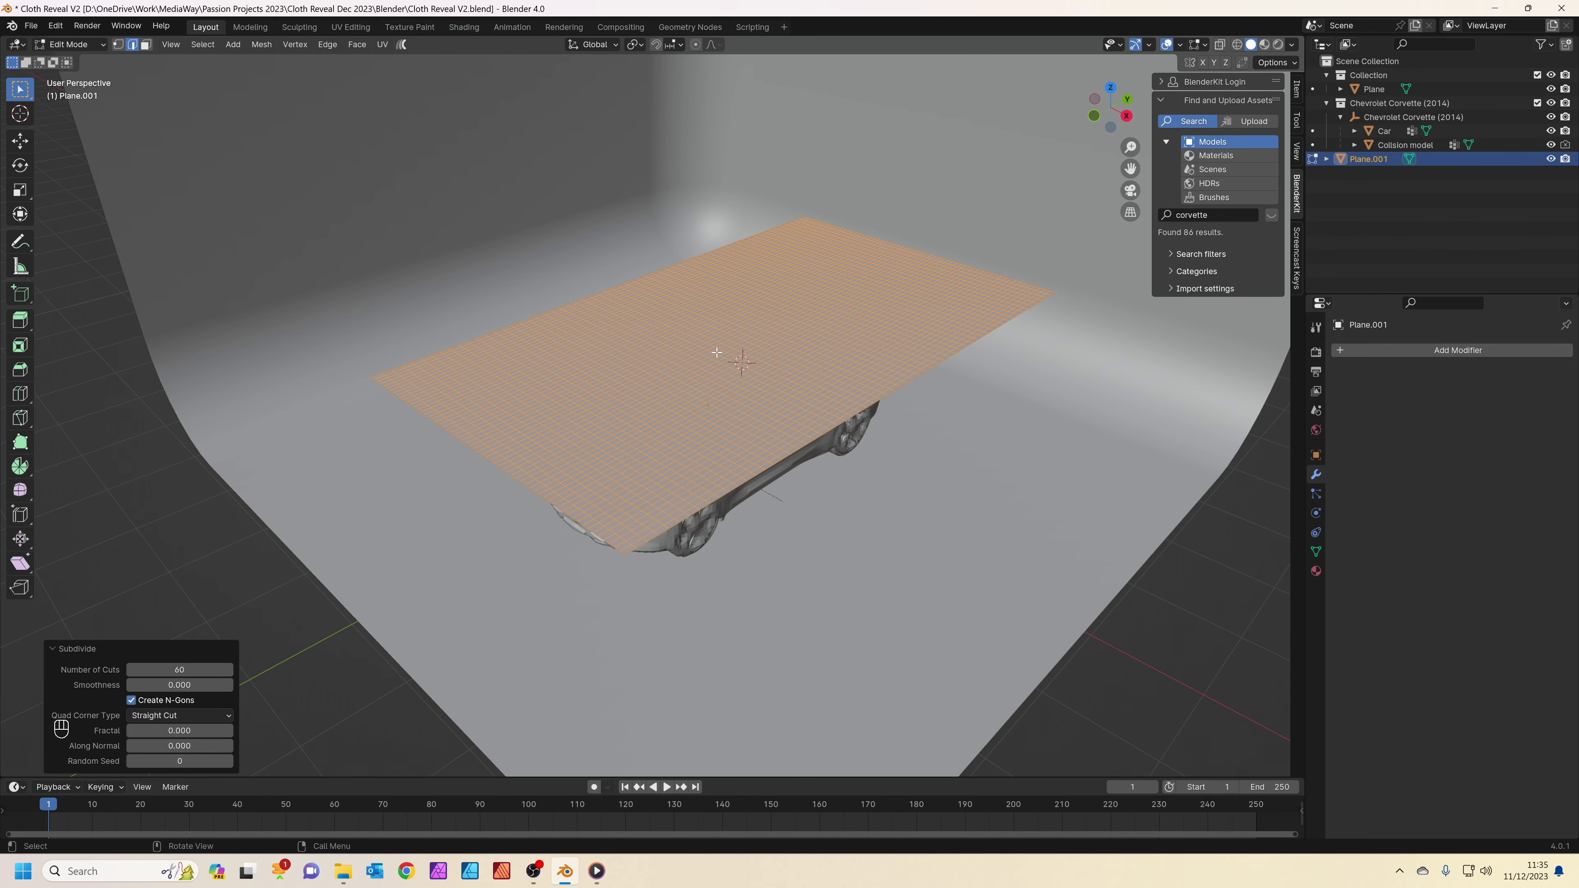
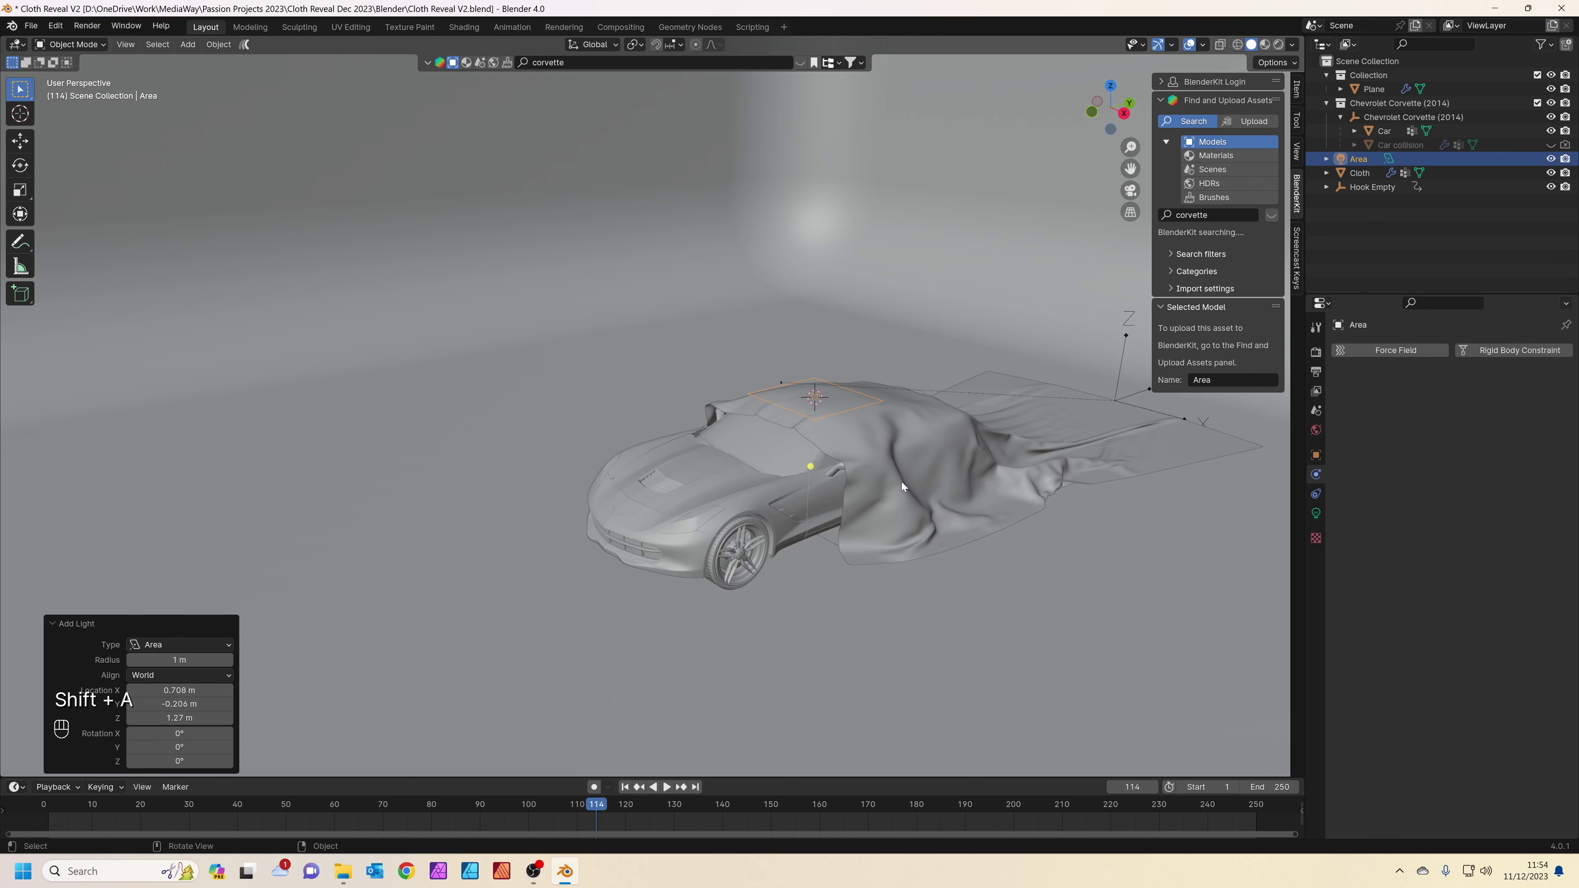
Raise the area light above the car along the Z axis in two moves of about 0.74 m and 0.70 m.
{"action": "key", "text": "z"}
{"action": "left_click", "coordinate": [906, 413]}
{"action": "middle_click_drag", "start_coordinate": [907, 413], "coordinate": [866, 387]}
{"action": "key", "text": "g"}
{"action": "key", "text": "z"}
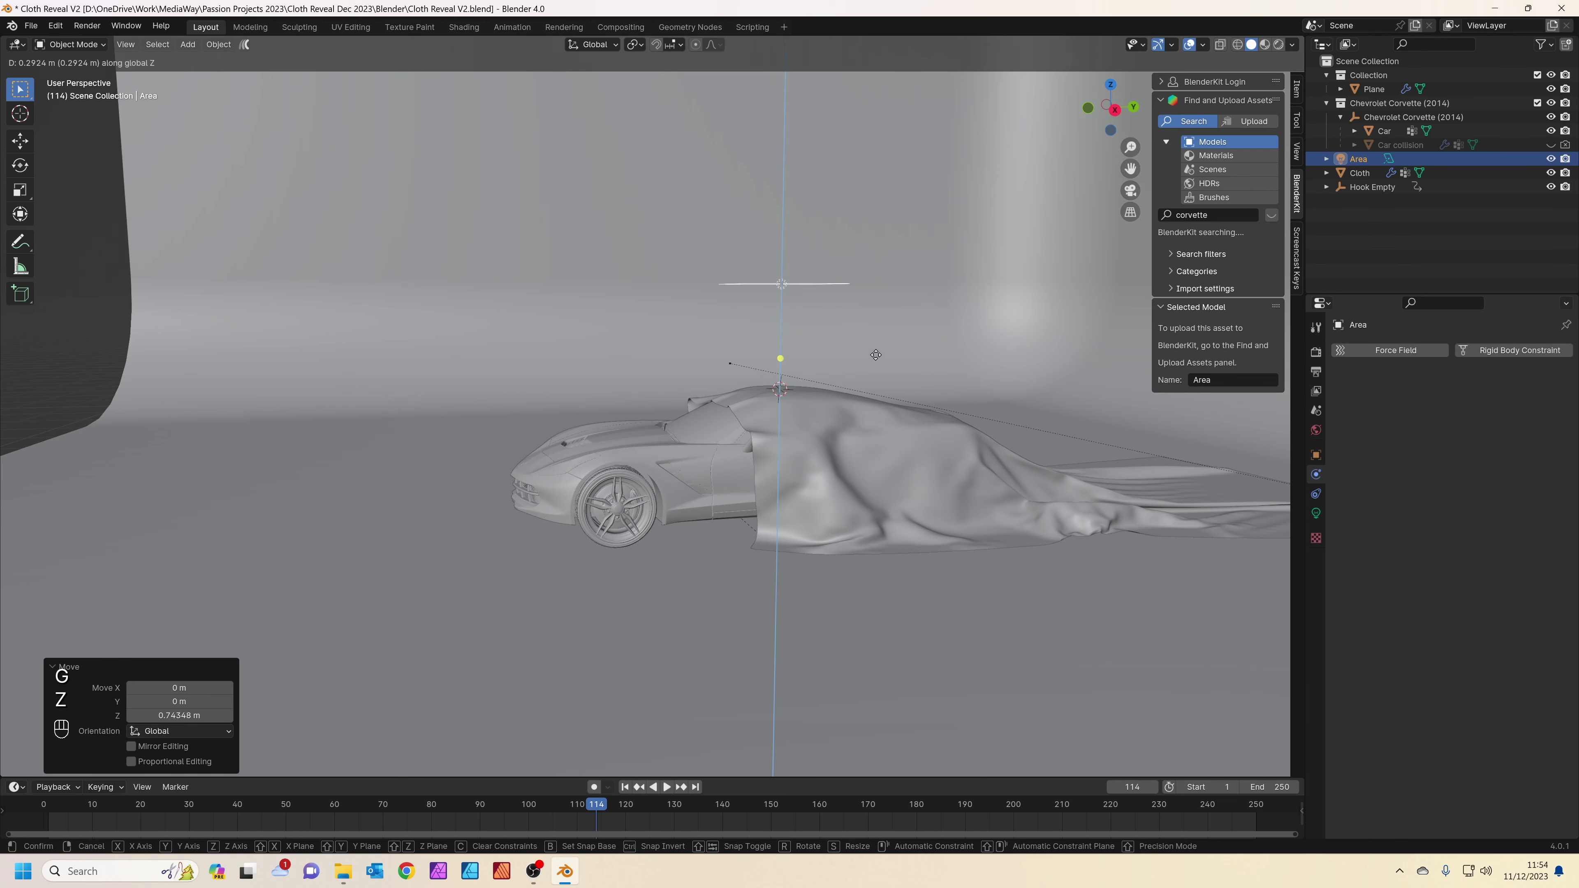
{"action": "left_click", "coordinate": [884, 315]}
{"action": "middle_click_drag", "start_coordinate": [884, 316], "coordinate": [978, 391]}
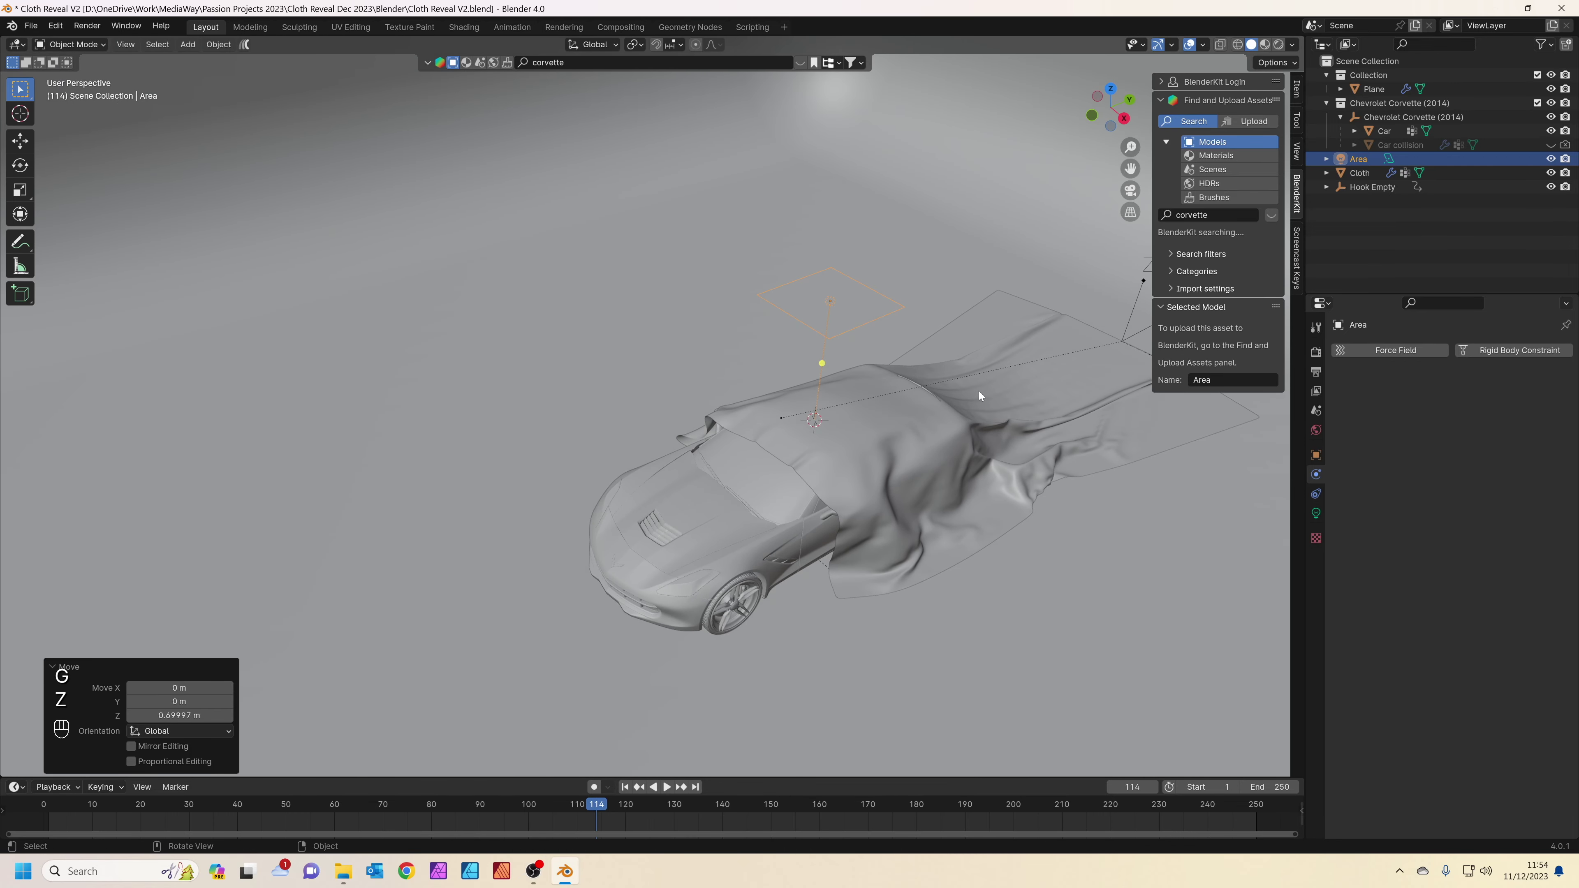
Scale the area light up uniformly to about 2.51 and stretch it to about 1.73 along the Y axis.
{"action": "key", "text": "s"}
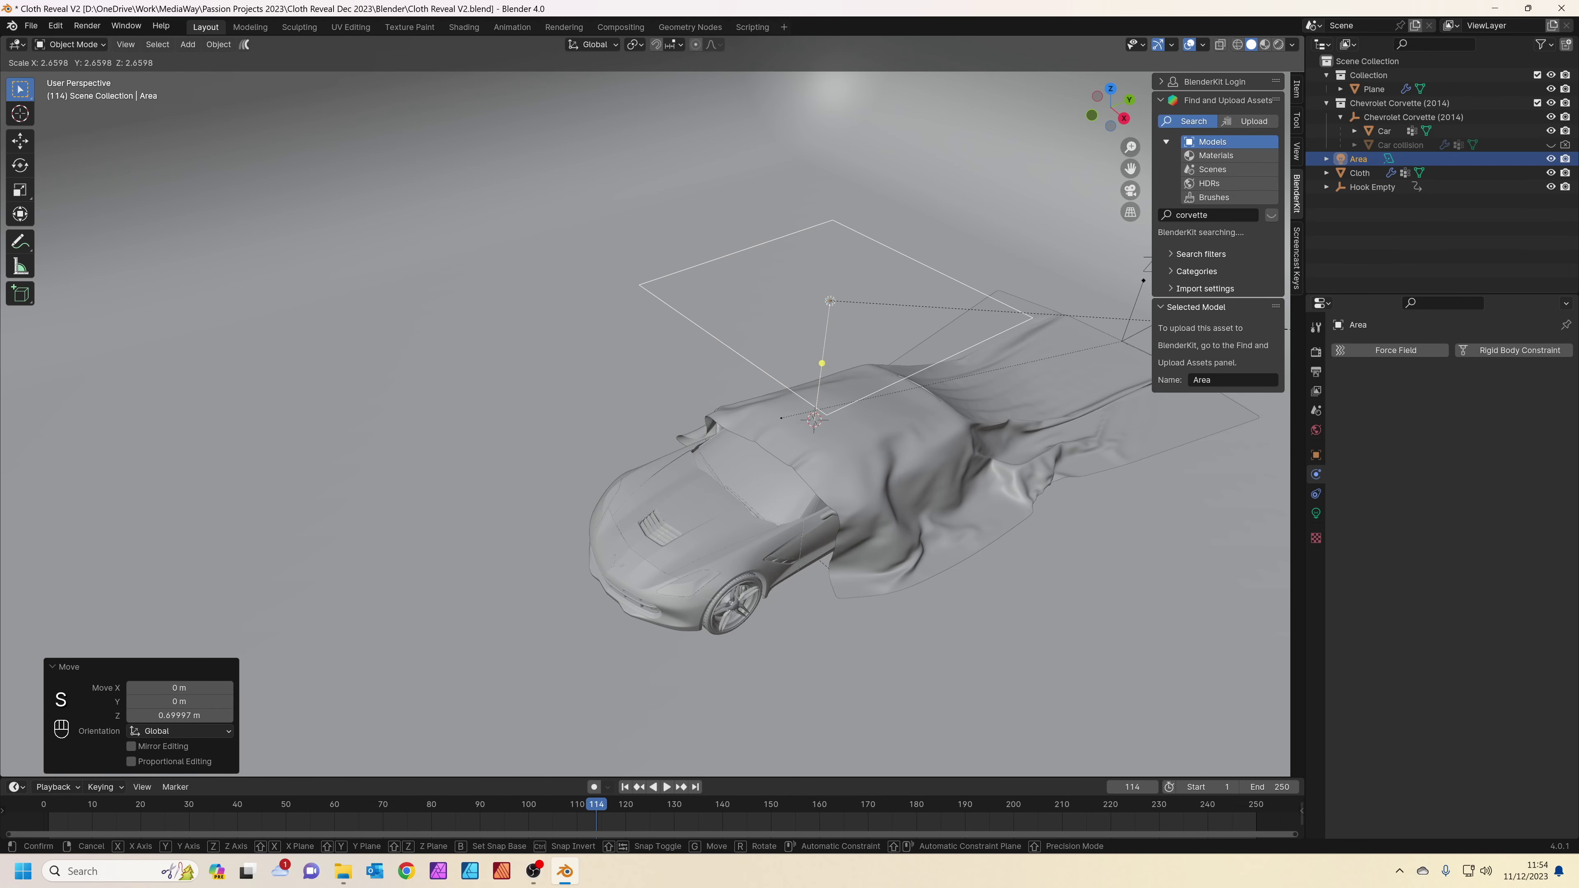
{"action": "left_click", "coordinate": [1422, 325]}
{"action": "middle_click_drag", "start_coordinate": [1247, 441], "coordinate": [939, 524]}
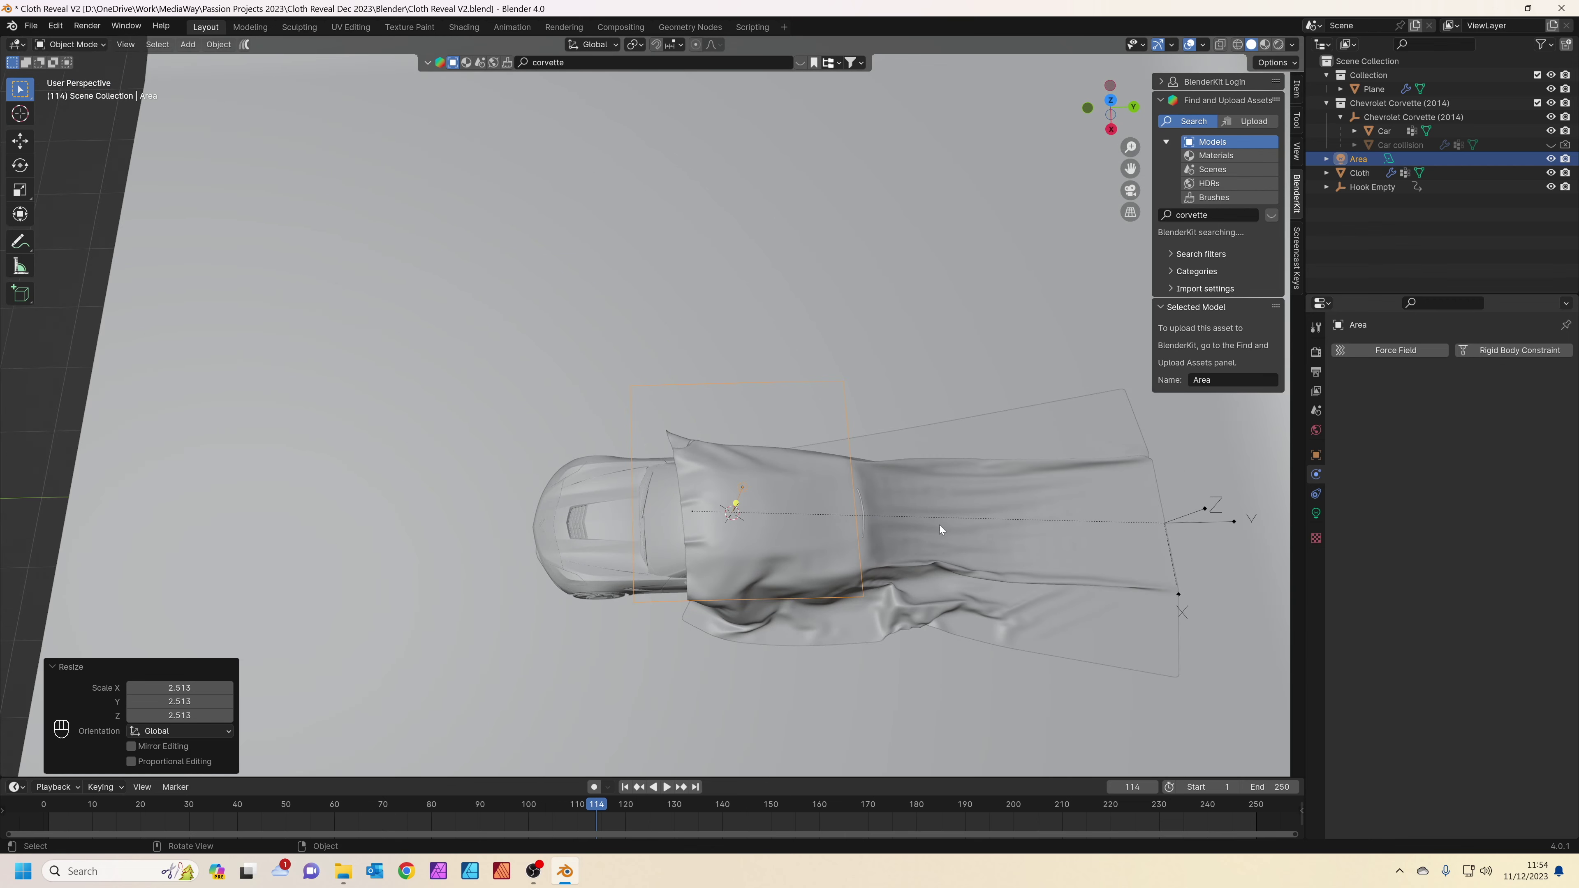
{"action": "key", "text": "s"}
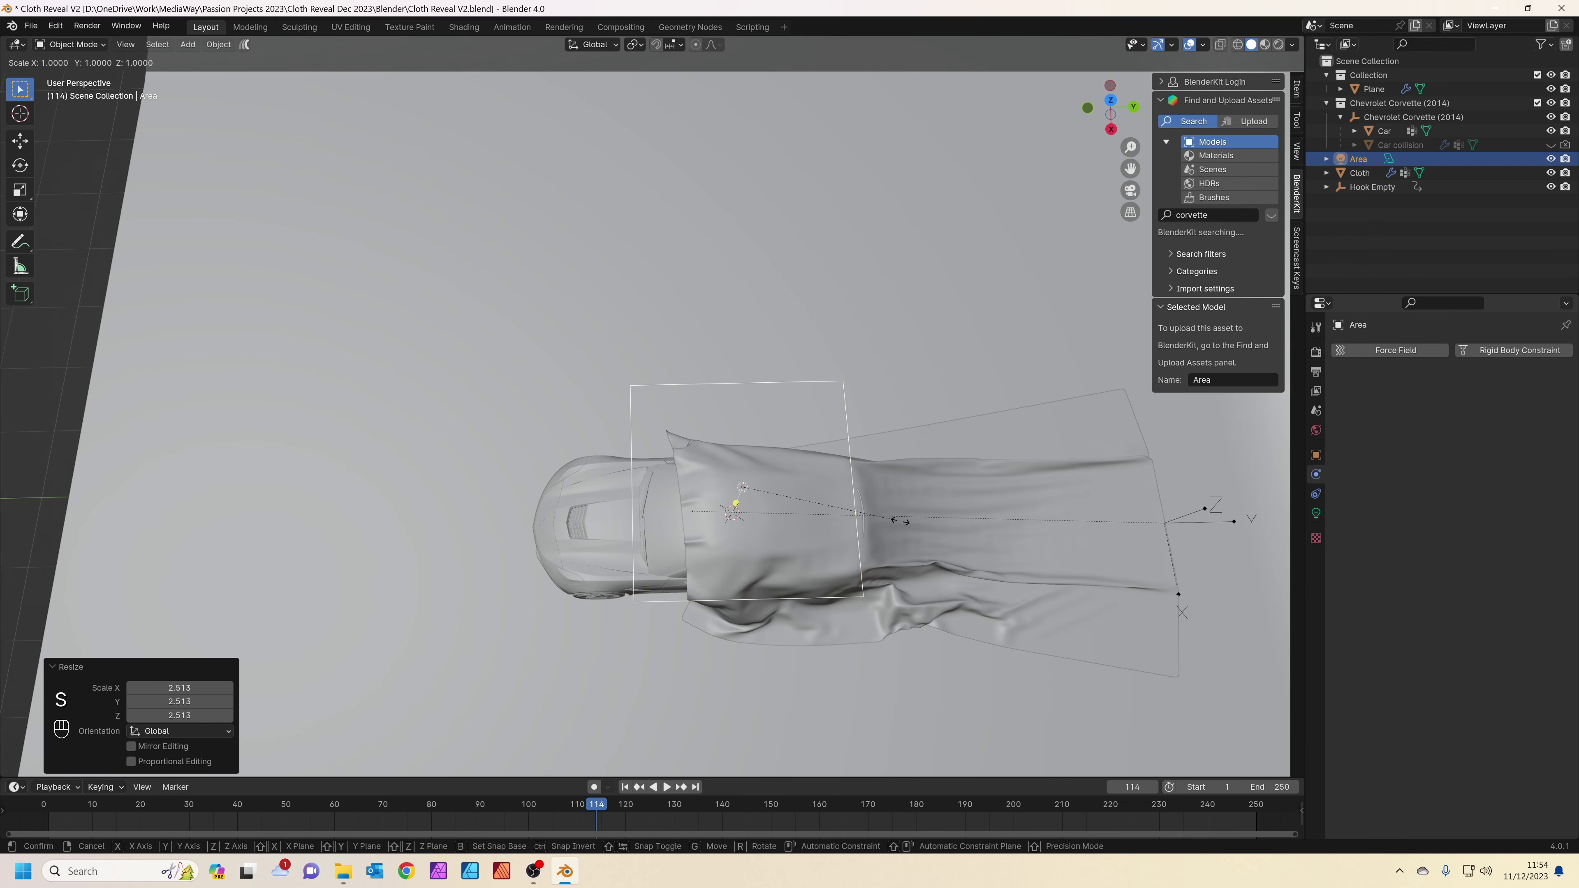
{"action": "key", "text": "y"}
{"action": "left_click", "coordinate": [1022, 509]}
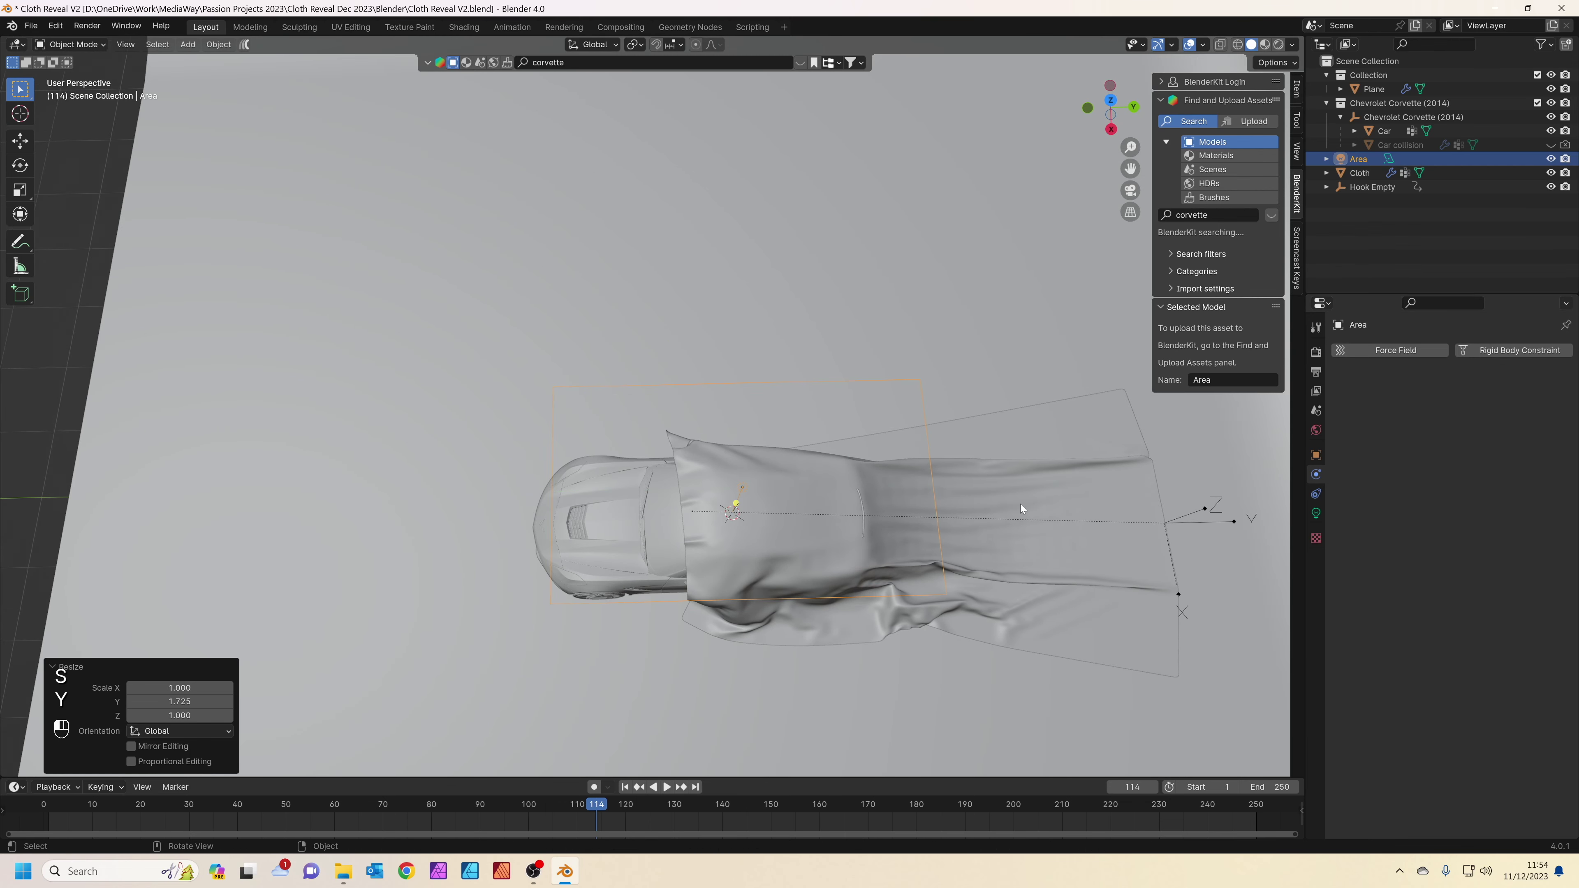
Show the area light's settings and switch the viewport to rendered shading.
{"action": "left_click", "coordinate": [1316, 512]}
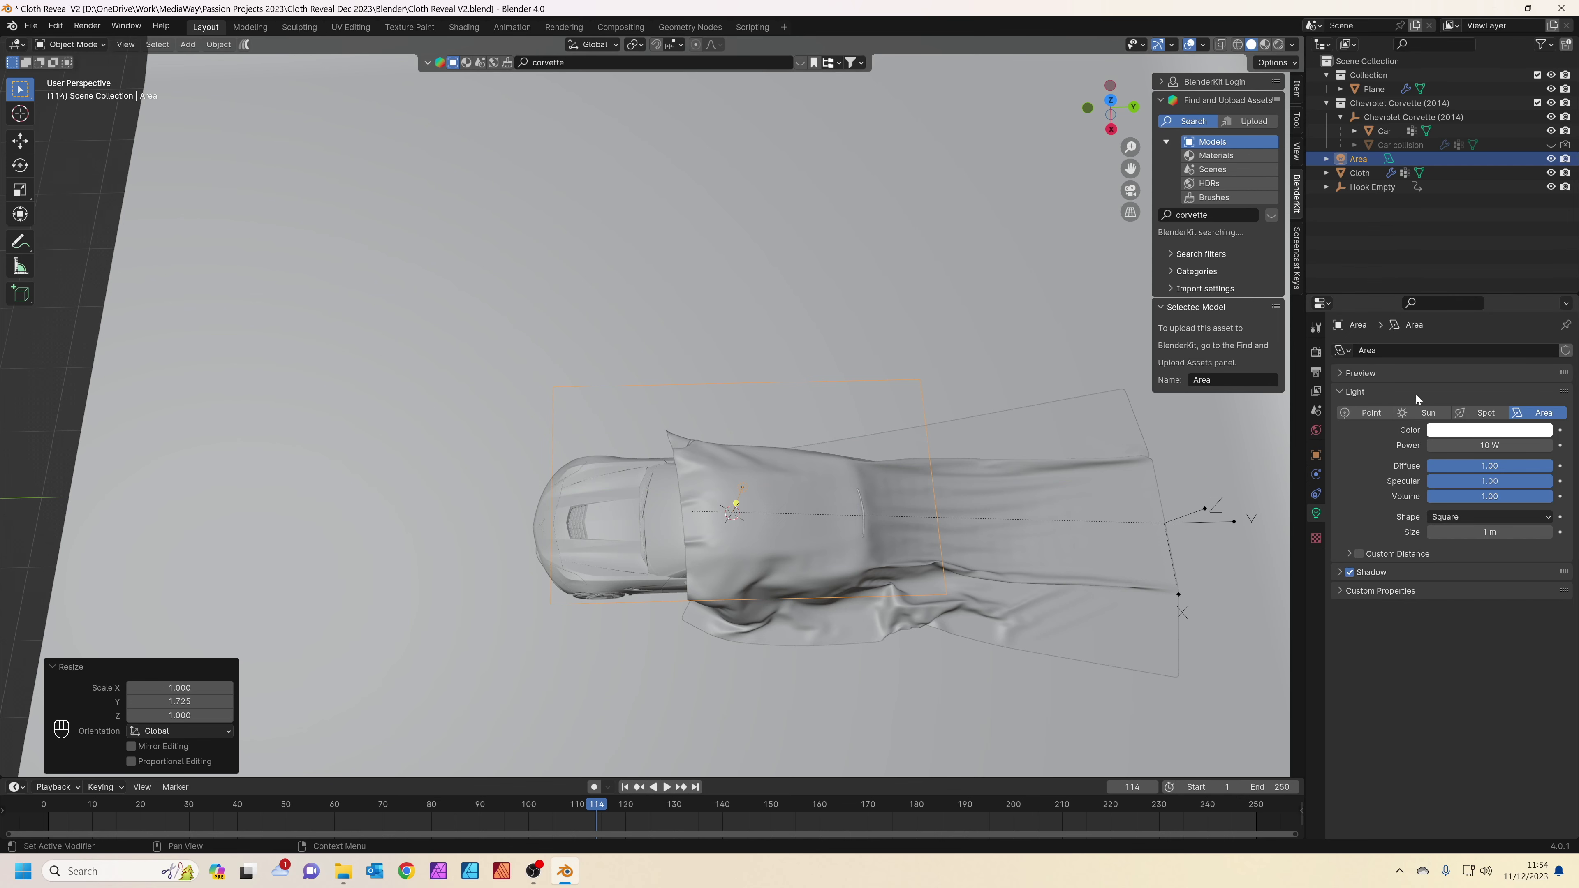
{"action": "left_click", "coordinate": [1278, 44]}
{"action": "middle_click_drag", "start_coordinate": [845, 543], "coordinate": [886, 457]}
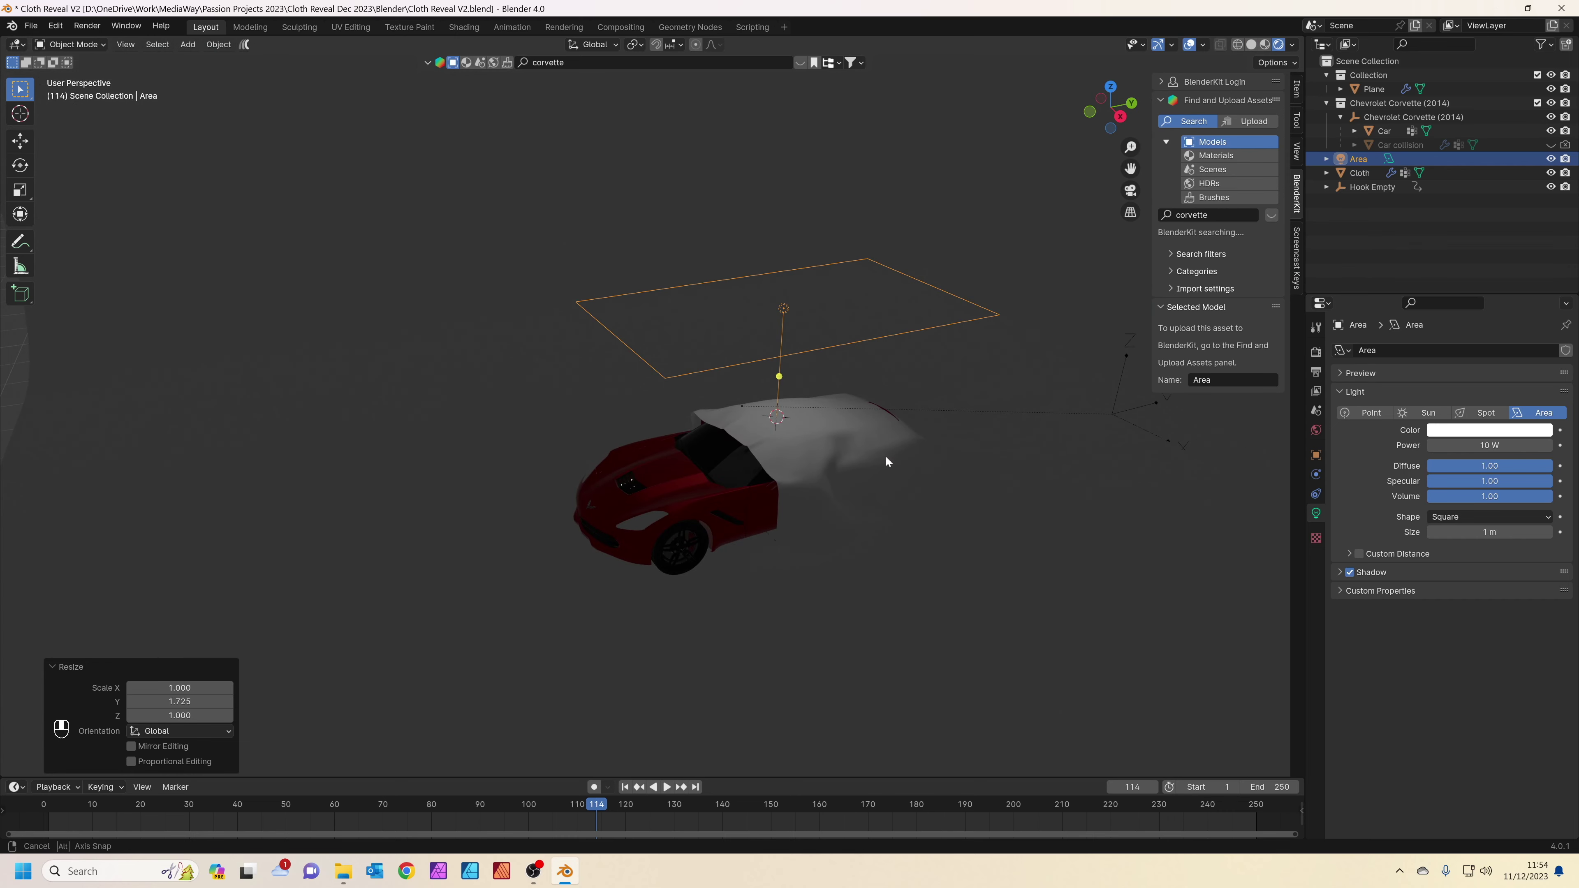
Set the render engine to Cycles with GPU Compute as the device, and save the file.
{"action": "left_click", "coordinate": [1316, 351]}
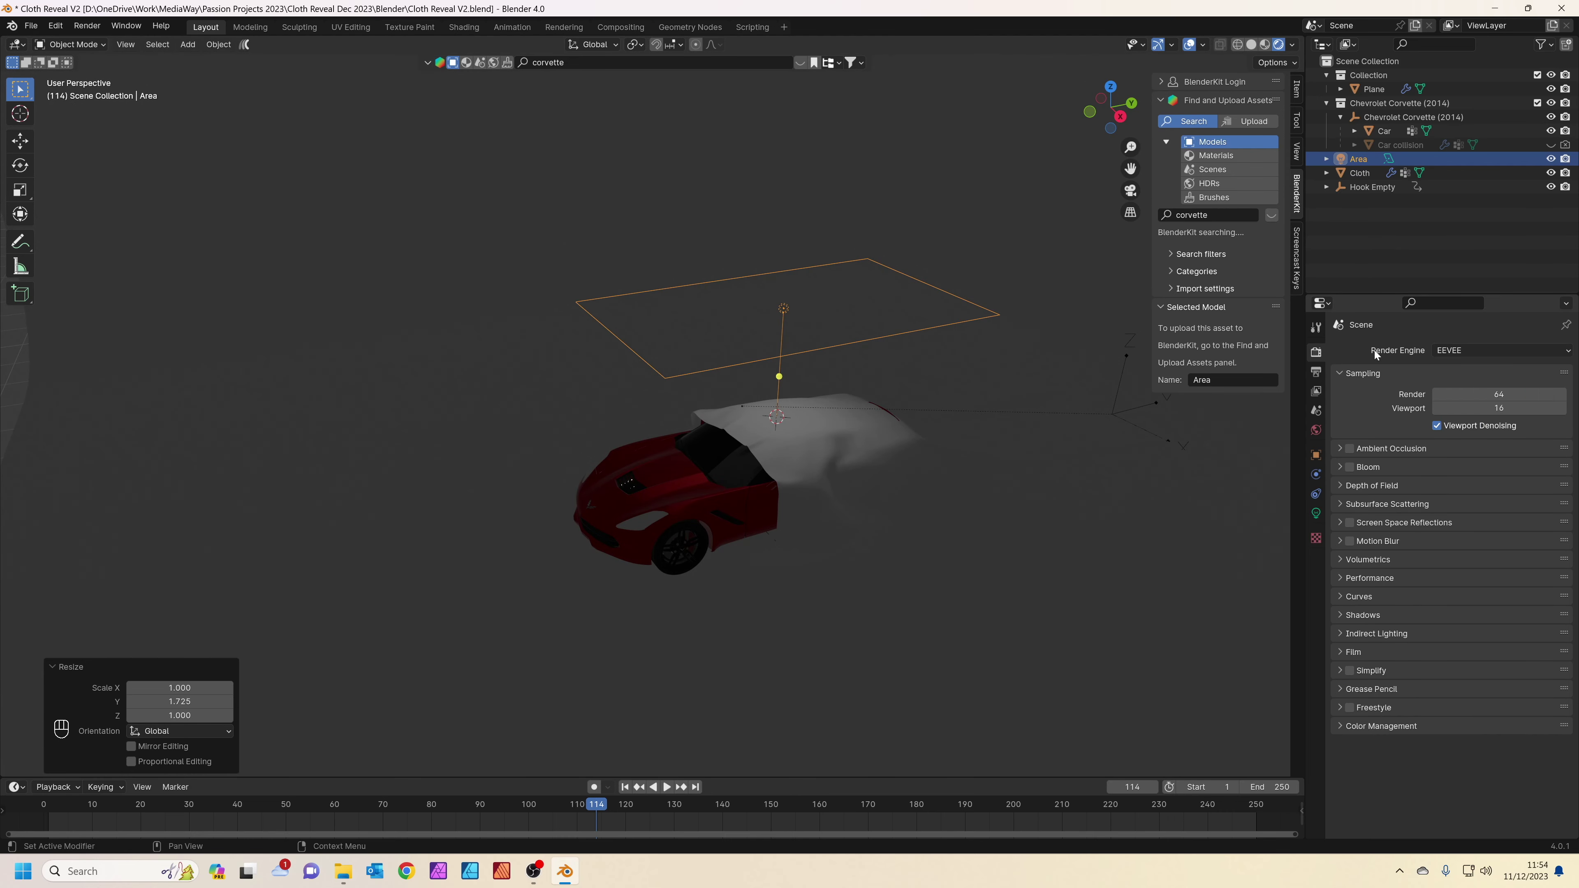
{"action": "left_click", "coordinate": [1483, 350]}
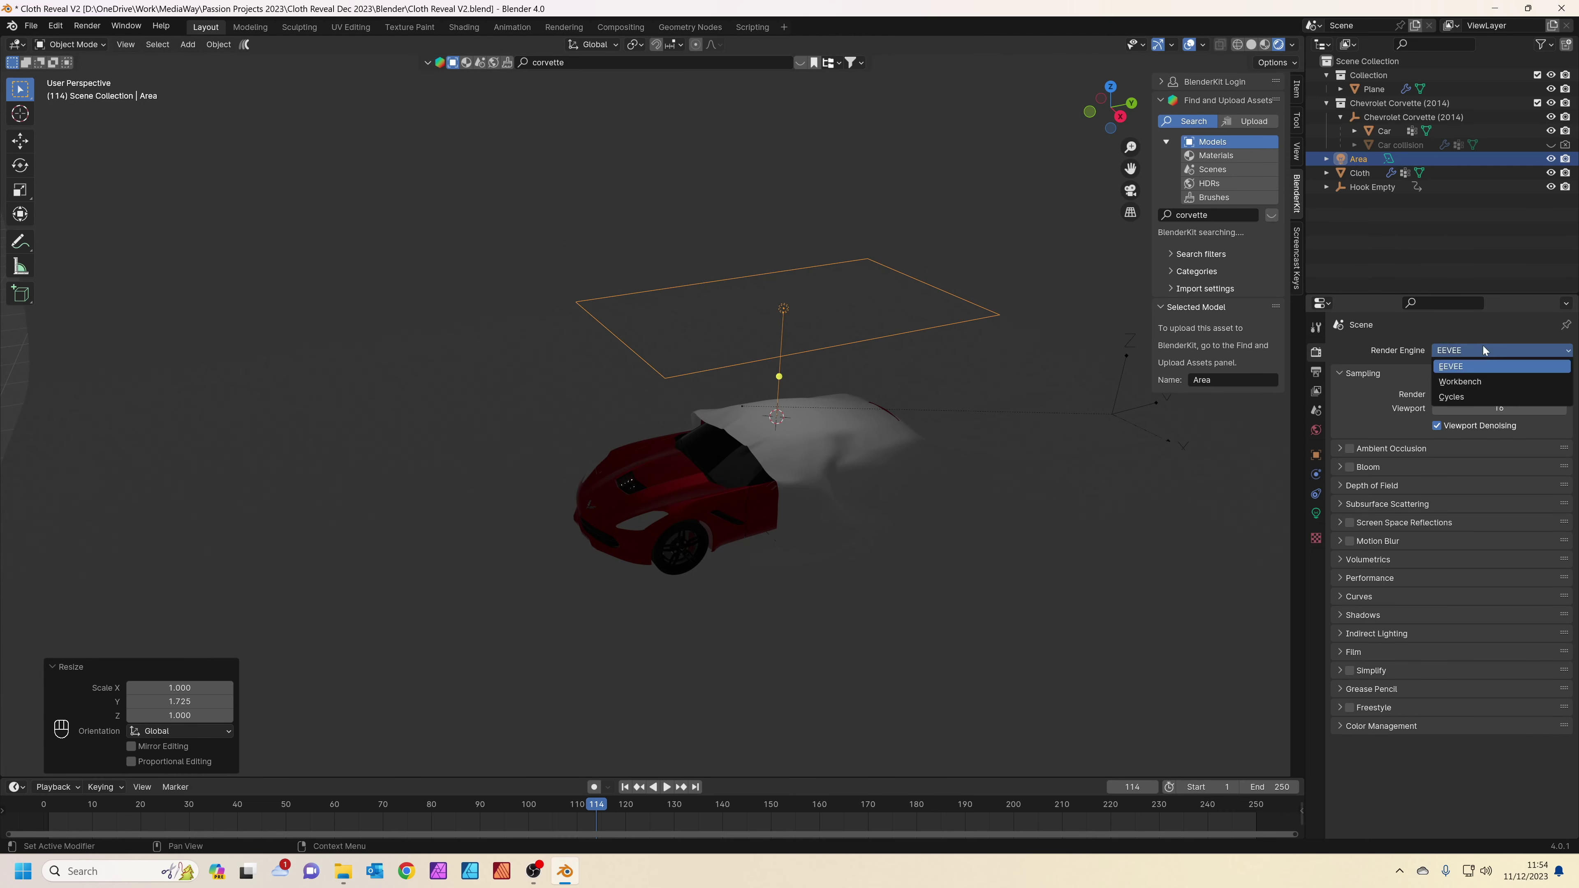
{"action": "left_click", "coordinate": [1442, 398]}
{"action": "left_click", "coordinate": [1461, 384]}
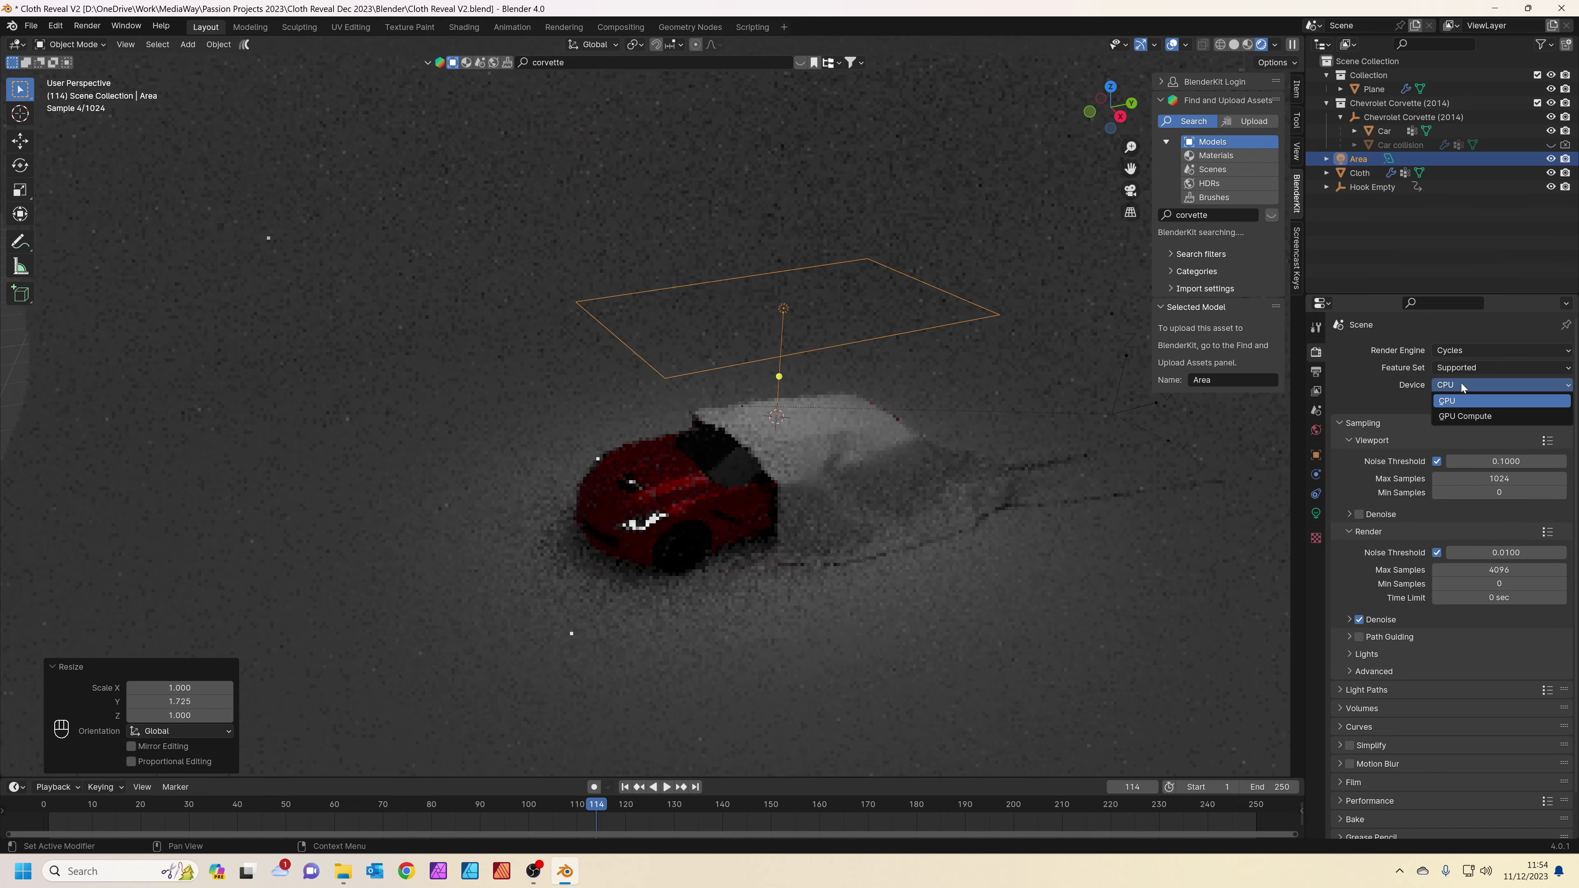
{"action": "key", "text": "Down"}
{"action": "key", "text": "Return"}
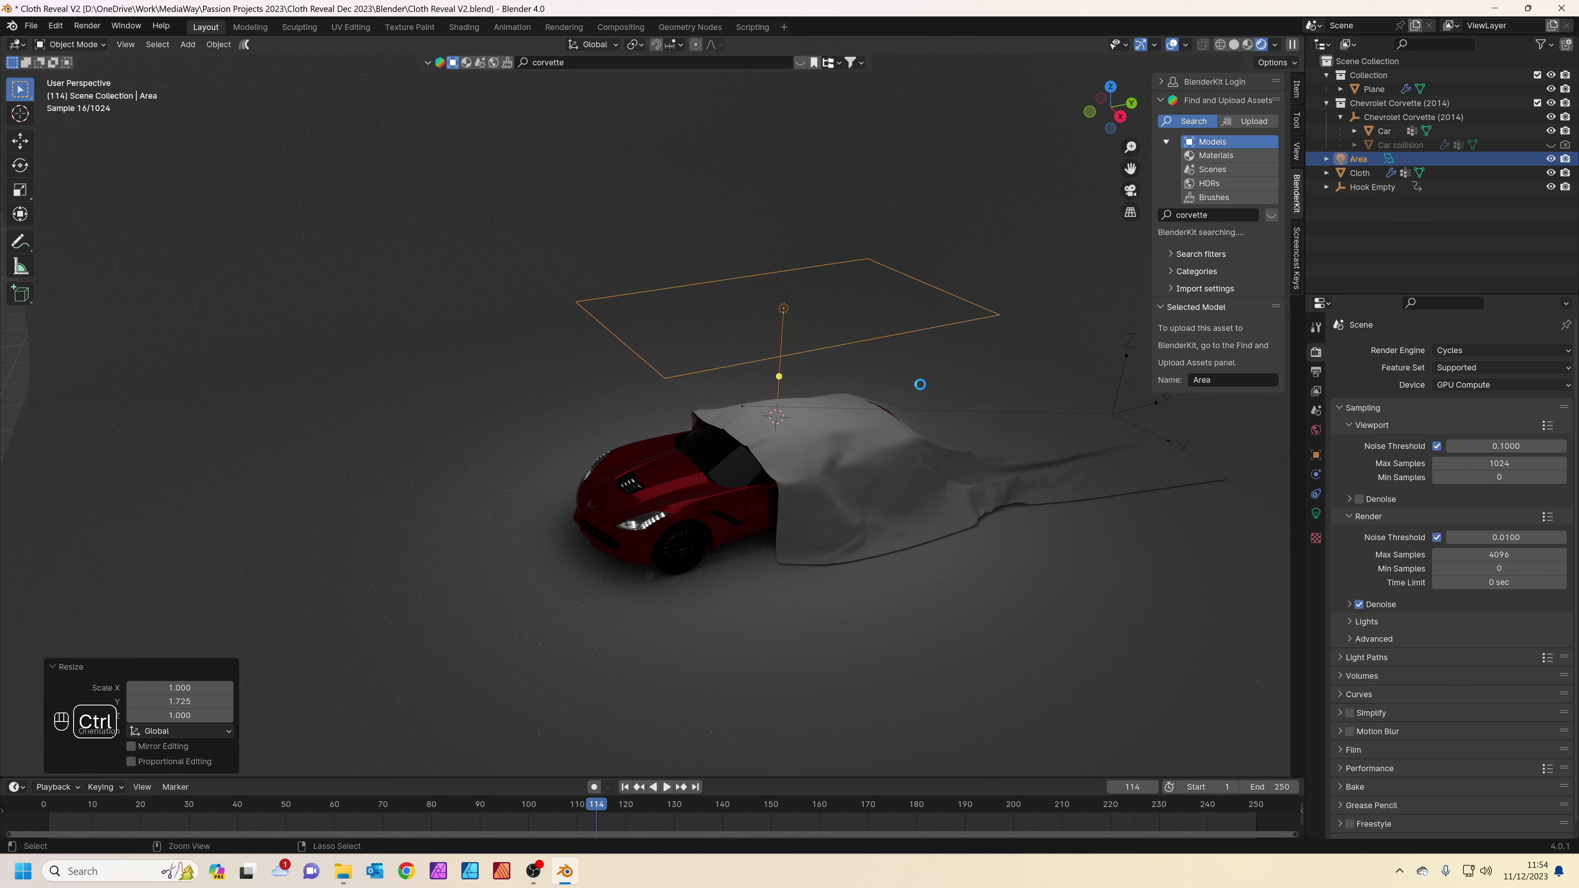
{"action": "key", "text": "ctrl+s"}
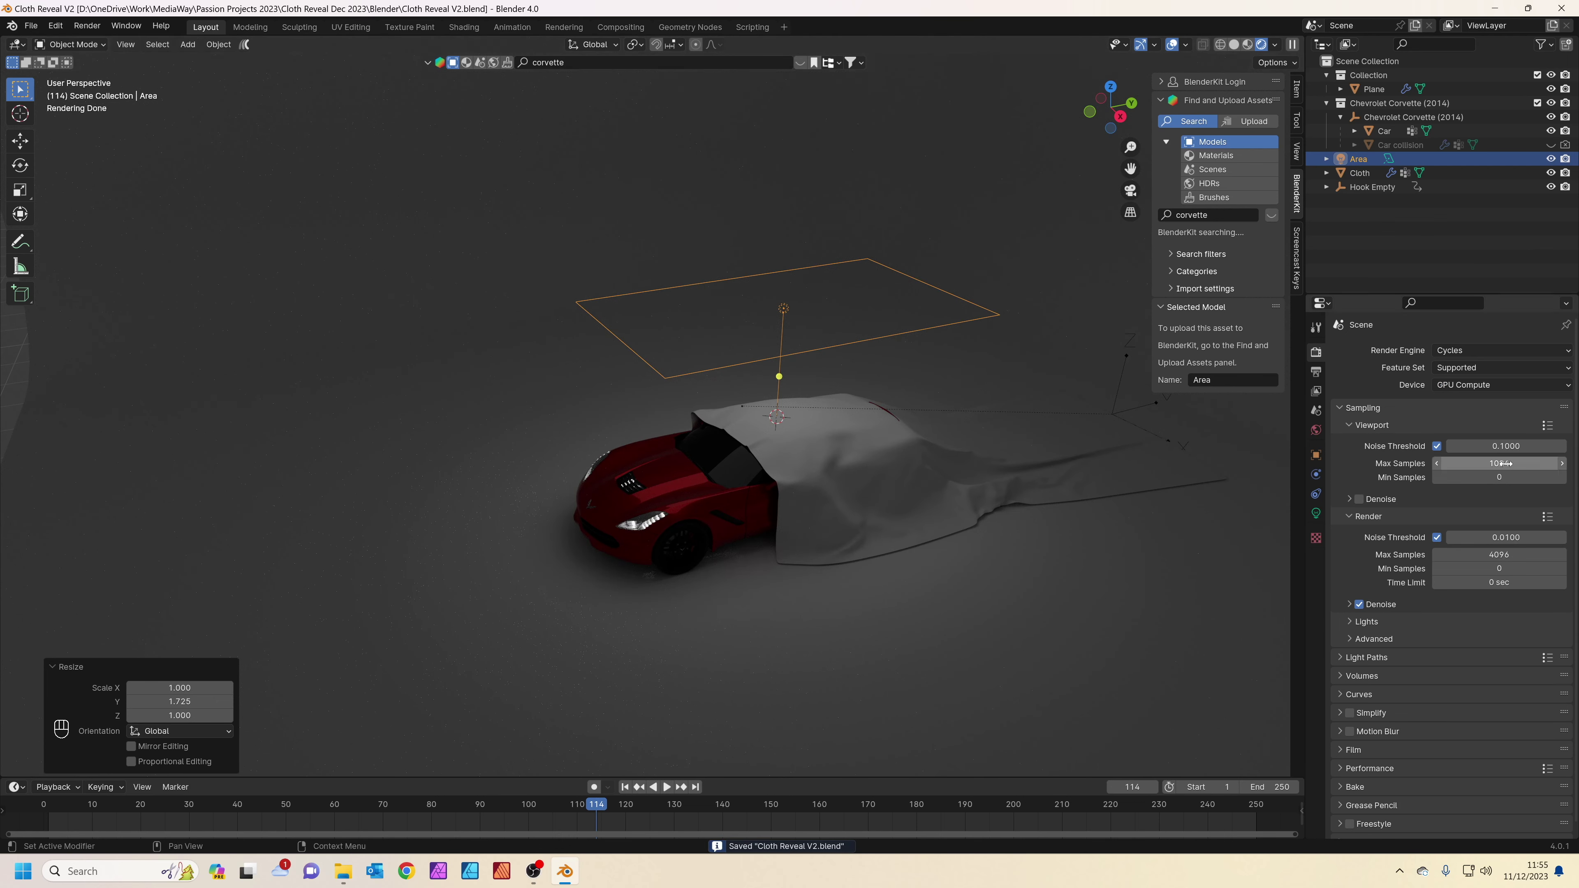
Set the maximum samples to 32 for both the viewport and the final render.
{"action": "type", "text": "32"}
{"action": "key", "text": "Return"}
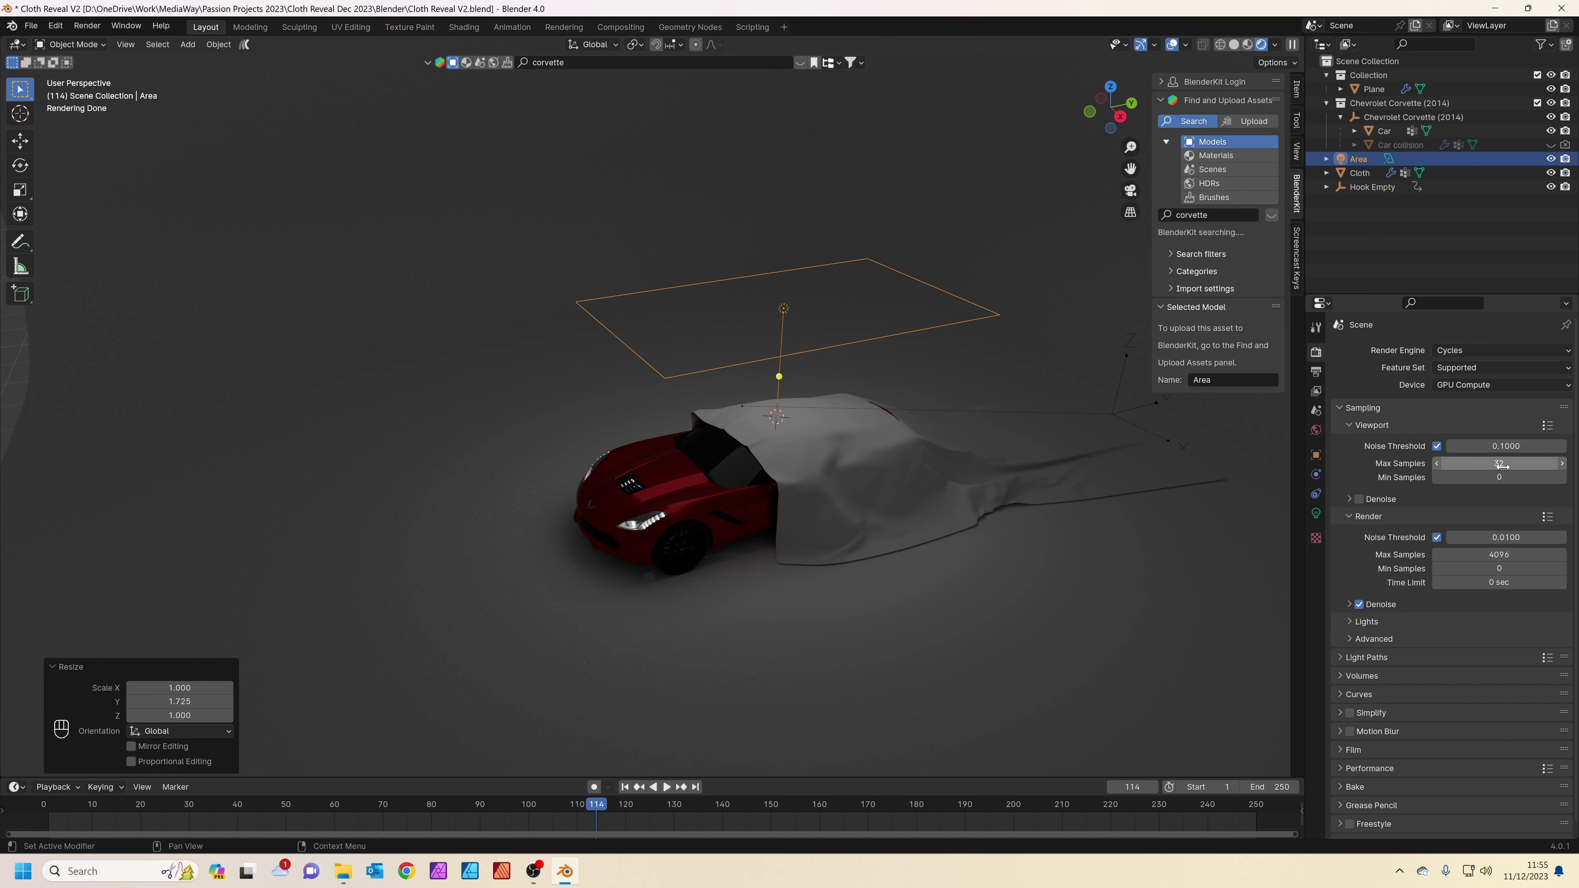
{"action": "double_click", "coordinate": [1511, 554]}
{"action": "type", "text": "32"}
{"action": "key", "text": "Return"}
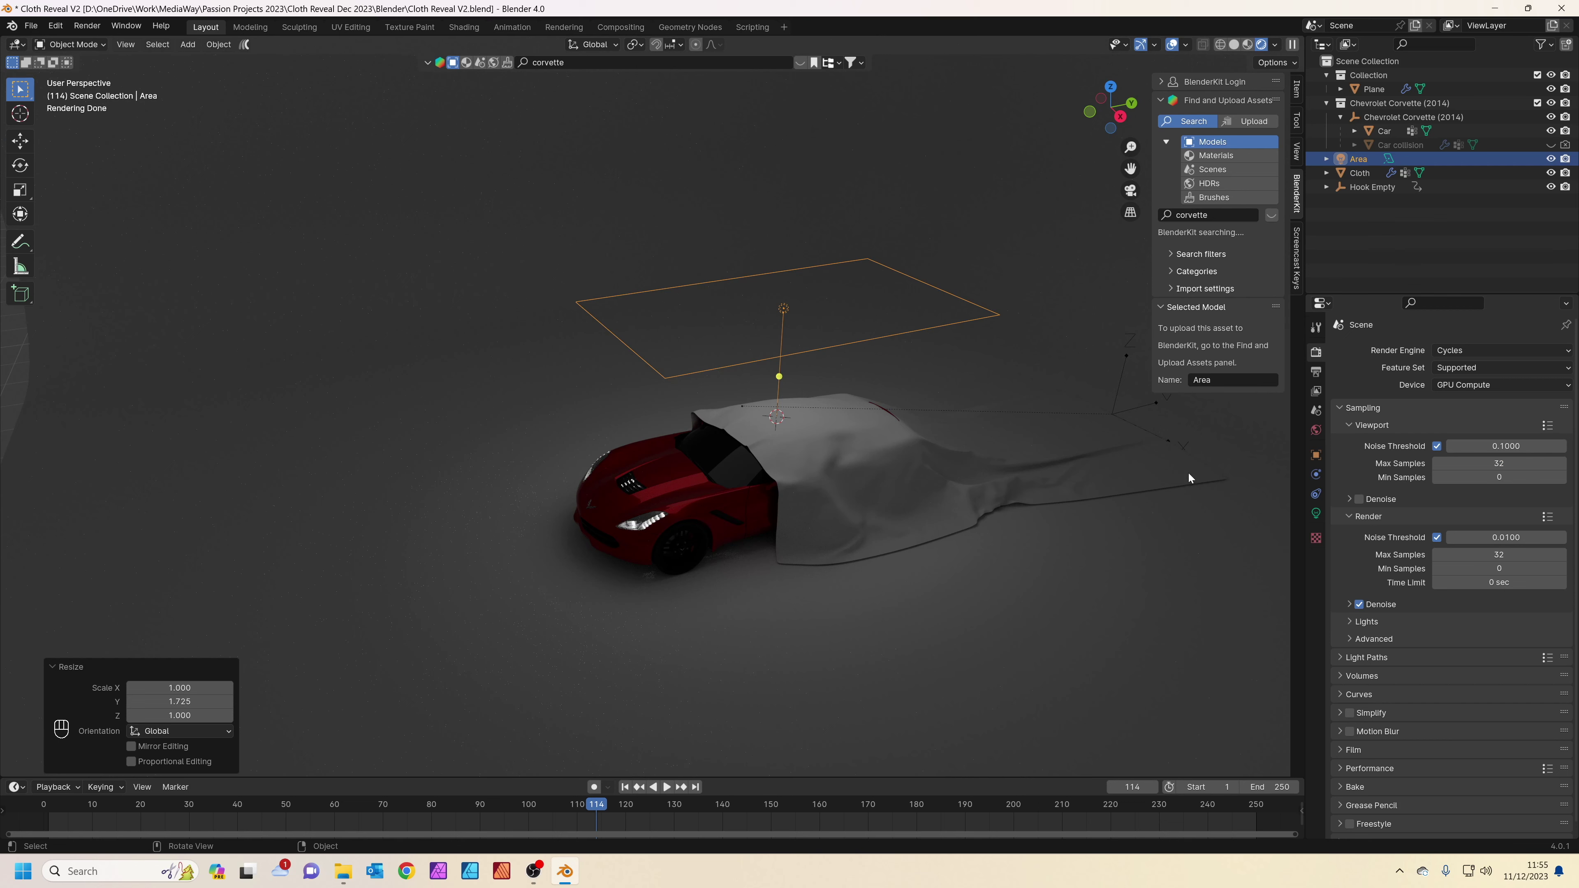
Set the world background strength to 0 and the area light's power to 500 W.
{"action": "left_click", "coordinate": [1317, 431]}
{"action": "left_click_drag", "start_coordinate": [1490, 454], "coordinate": [1368, 454]}
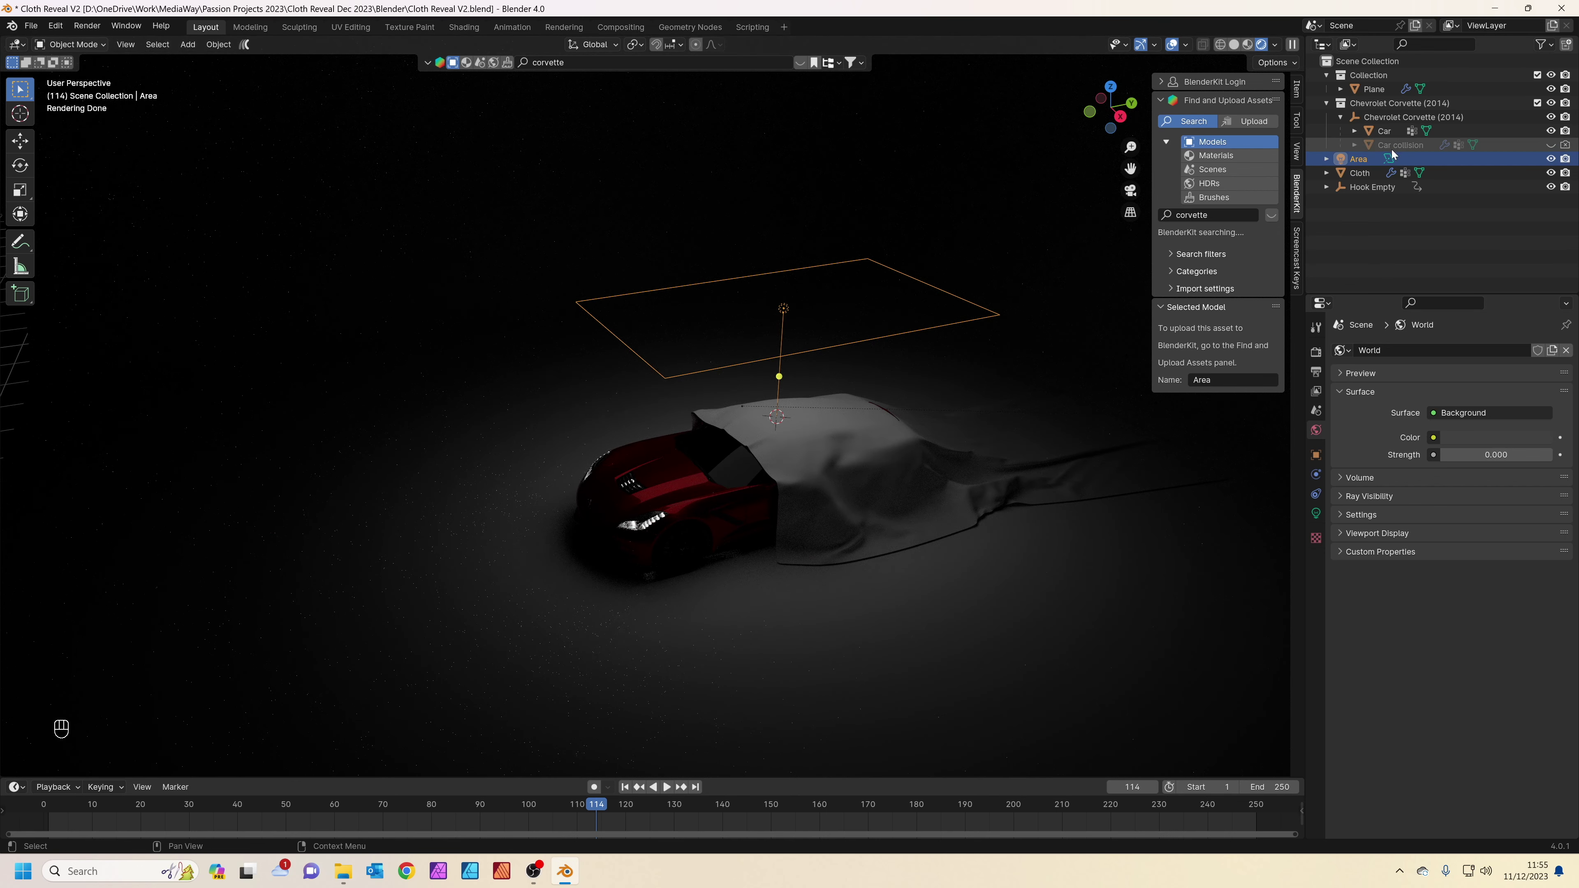
{"action": "left_click", "coordinate": [1317, 513]}
{"action": "left_click_drag", "start_coordinate": [1489, 445], "coordinate": [1567, 445]}
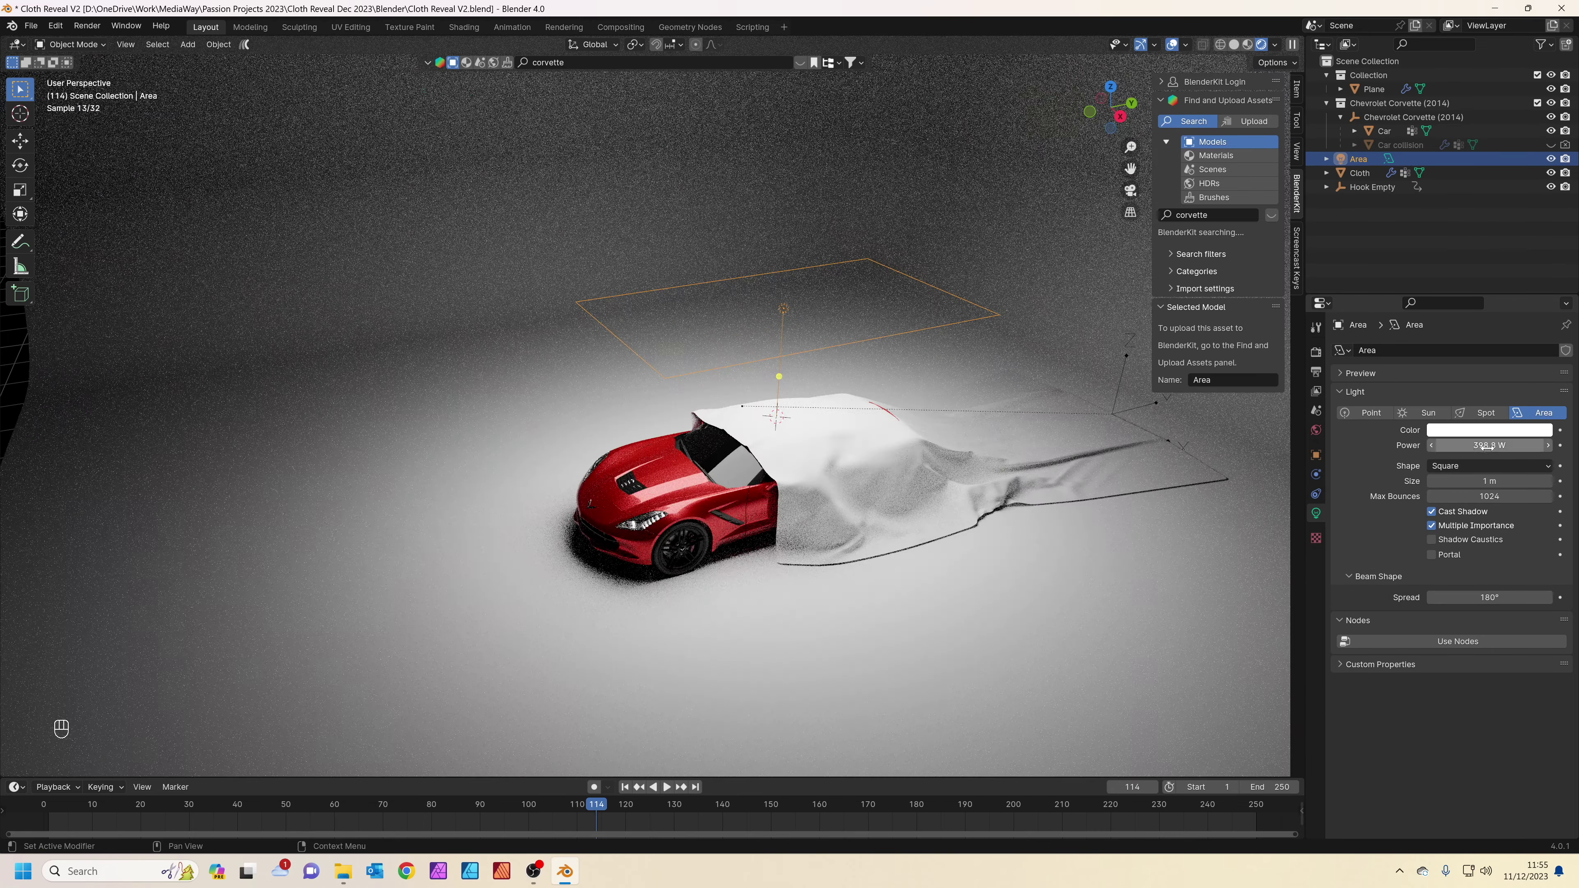
{"action": "type", "text": "500"}
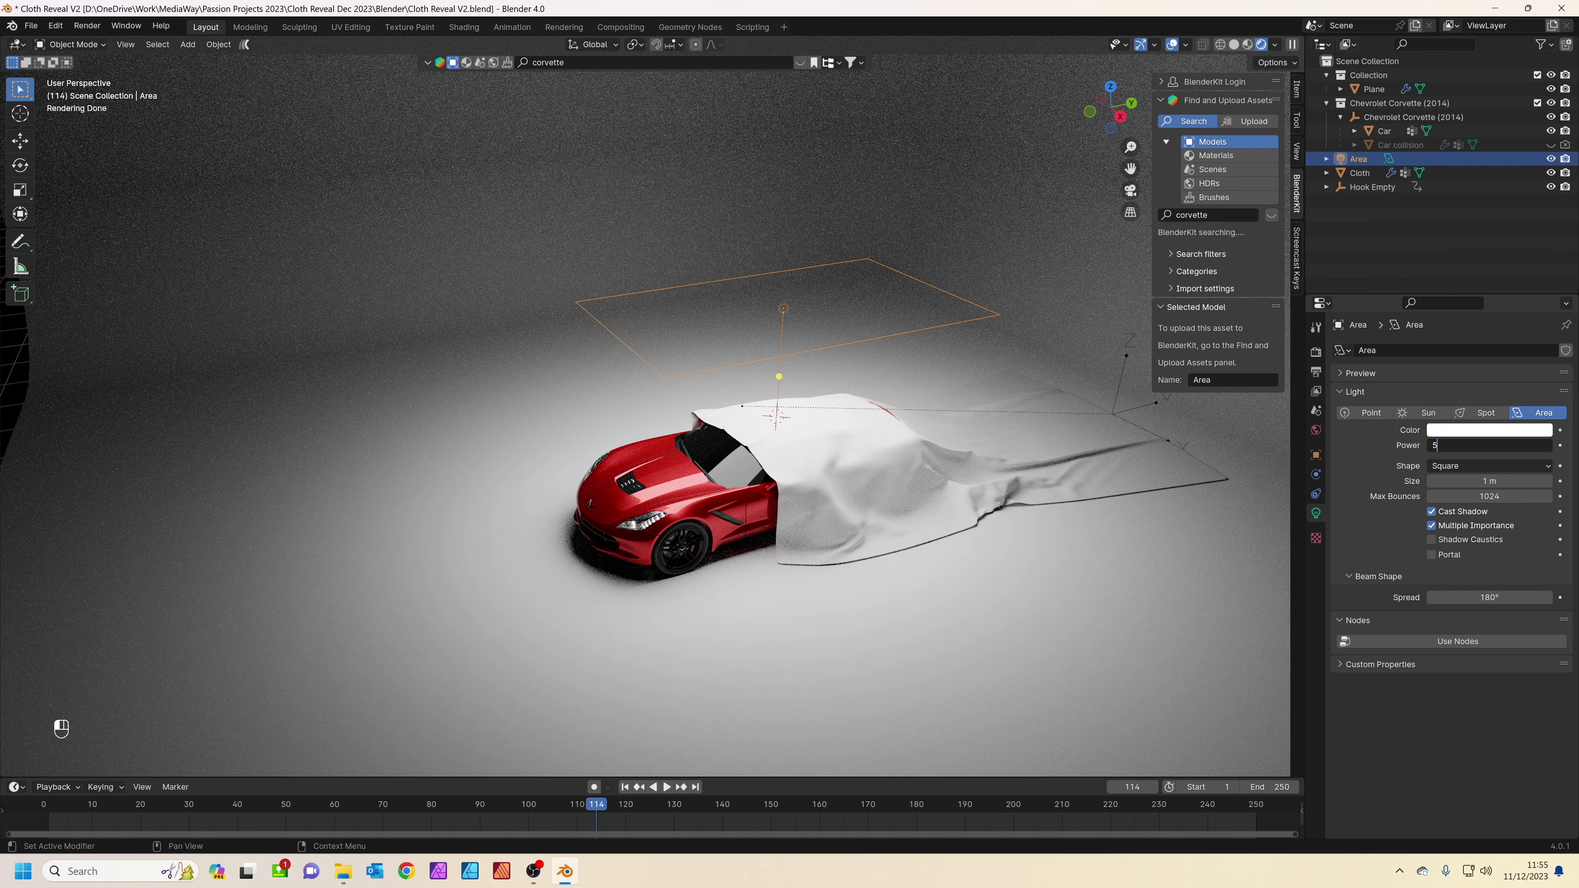
{"action": "key", "text": "Return"}
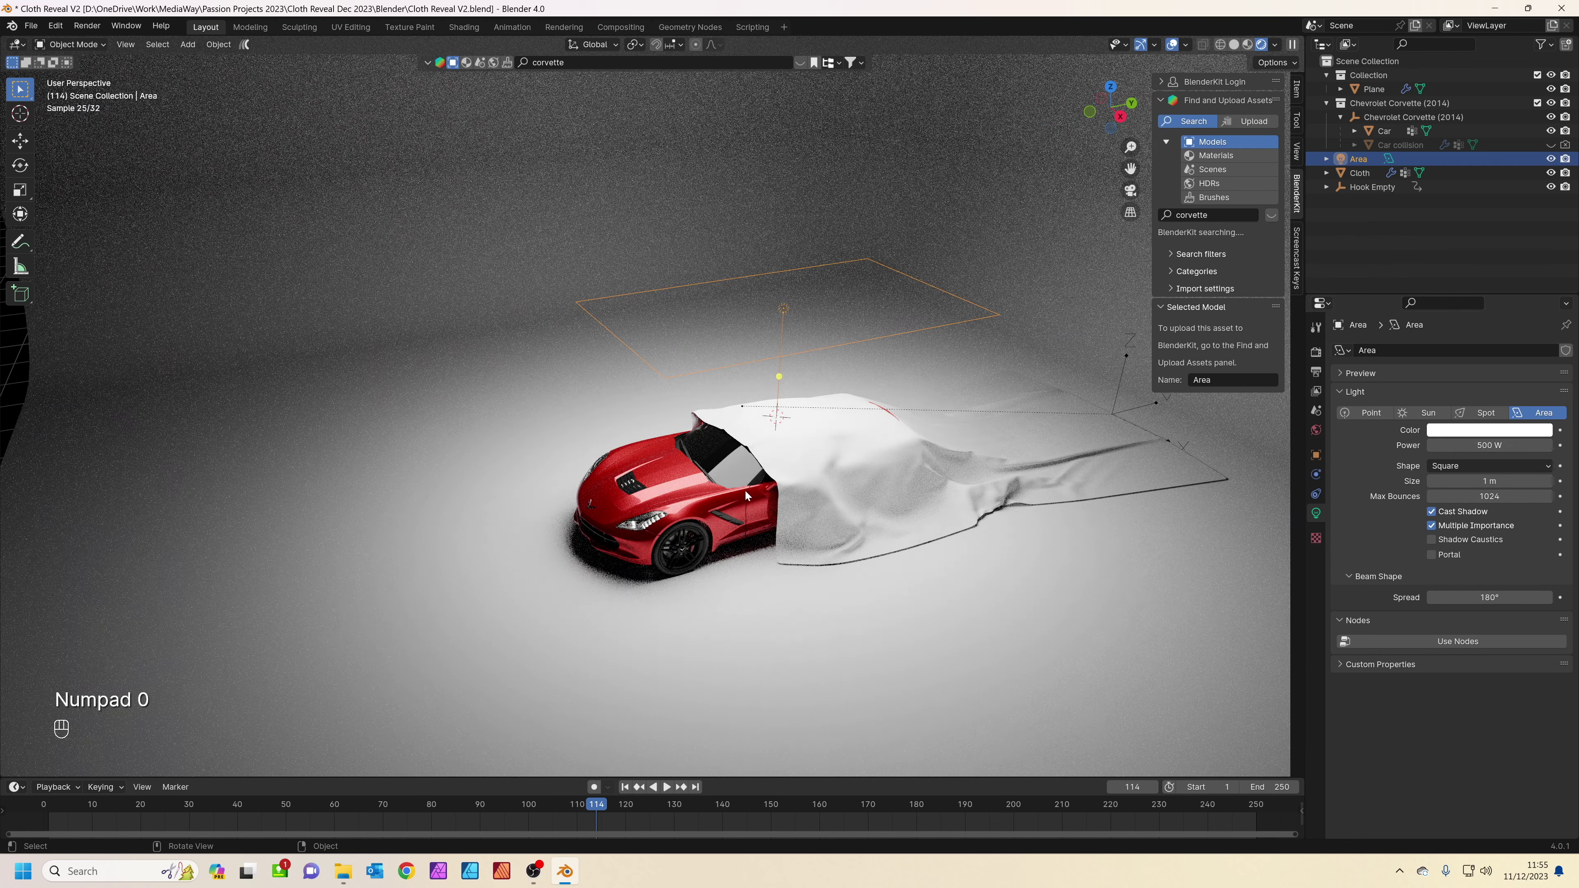
Add a camera to the scene and align it to the current view of the partly covered car.
{"action": "middle_click_drag", "start_coordinate": [719, 461], "coordinate": [726, 449], "text": "shift"}
{"action": "key", "text": "shift+a"}
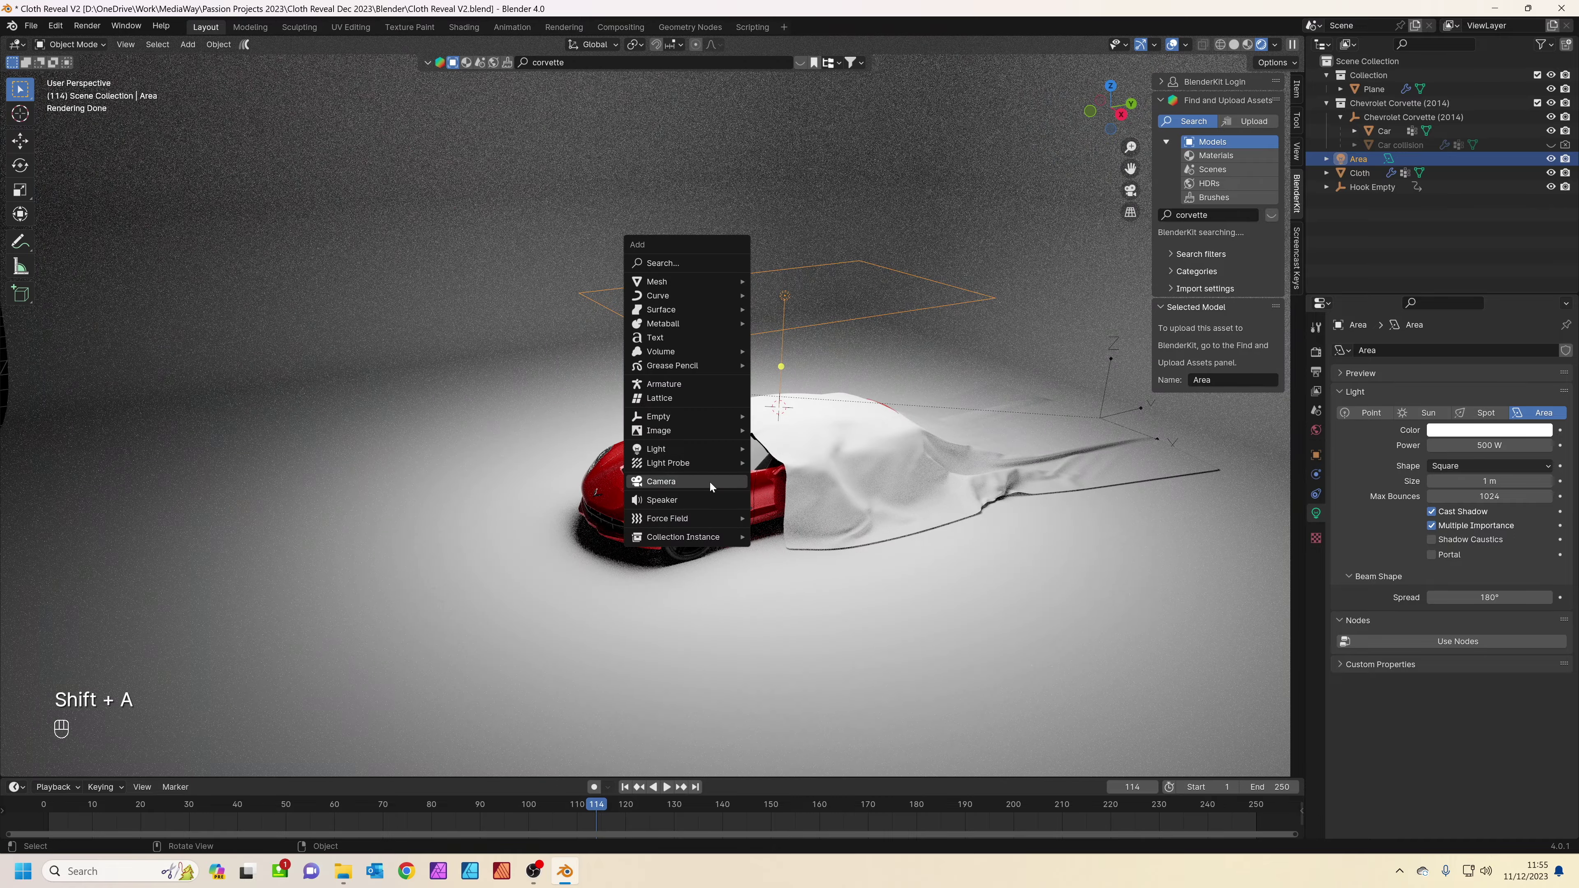
{"action": "left_click", "coordinate": [709, 483]}
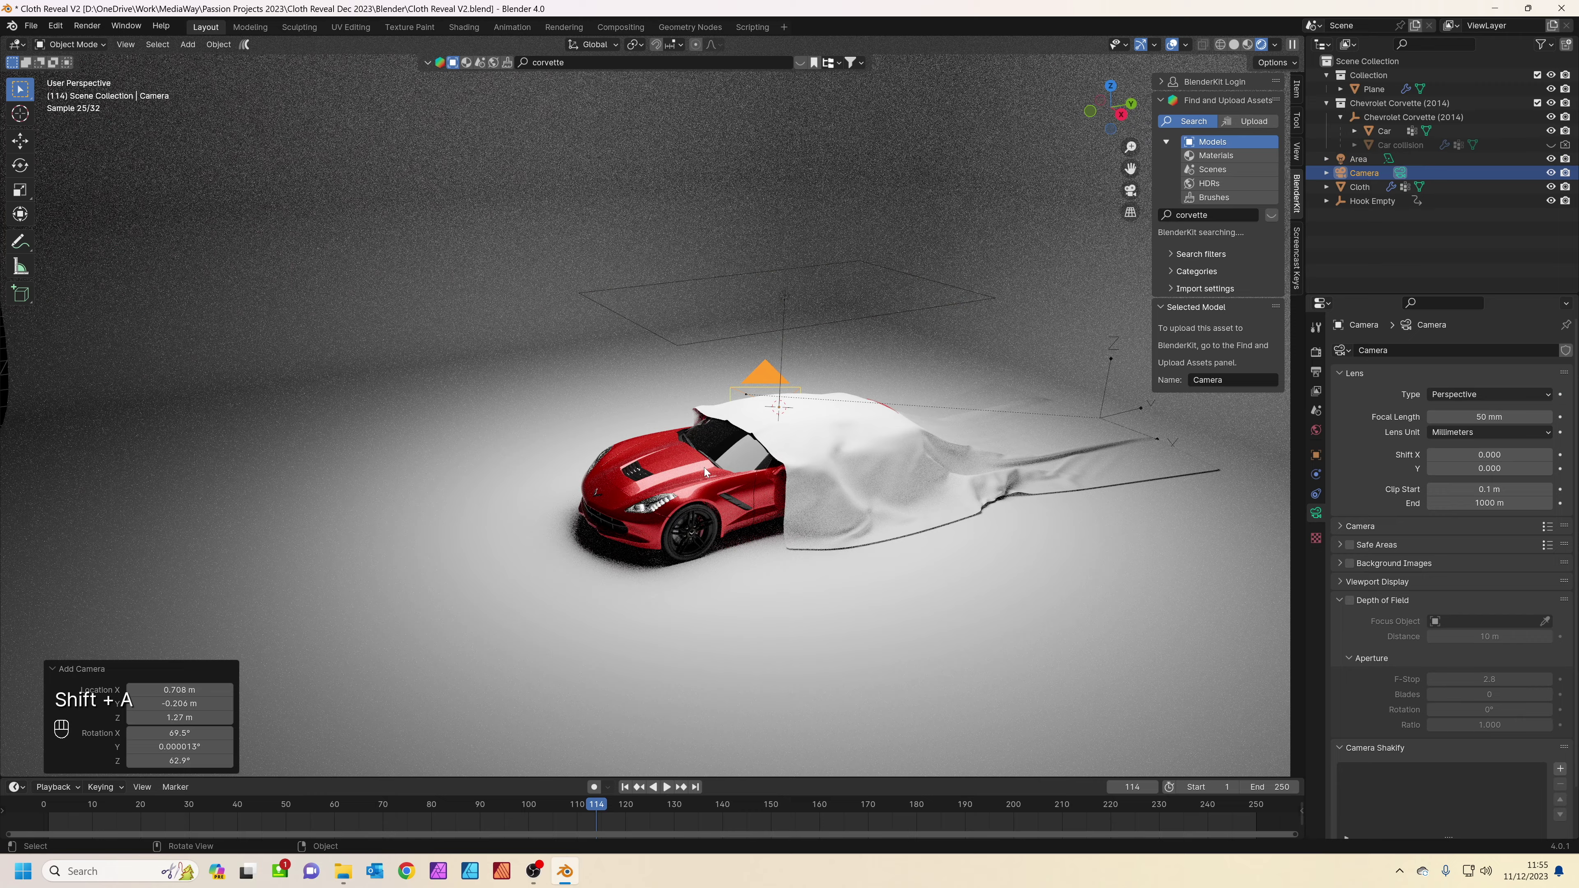
{"action": "scroll", "coordinate": [701, 466], "scroll_direction": "up", "scroll_amount": 2}
{"action": "middle_click_drag", "start_coordinate": [748, 524], "coordinate": [716, 443], "text": "shift"}
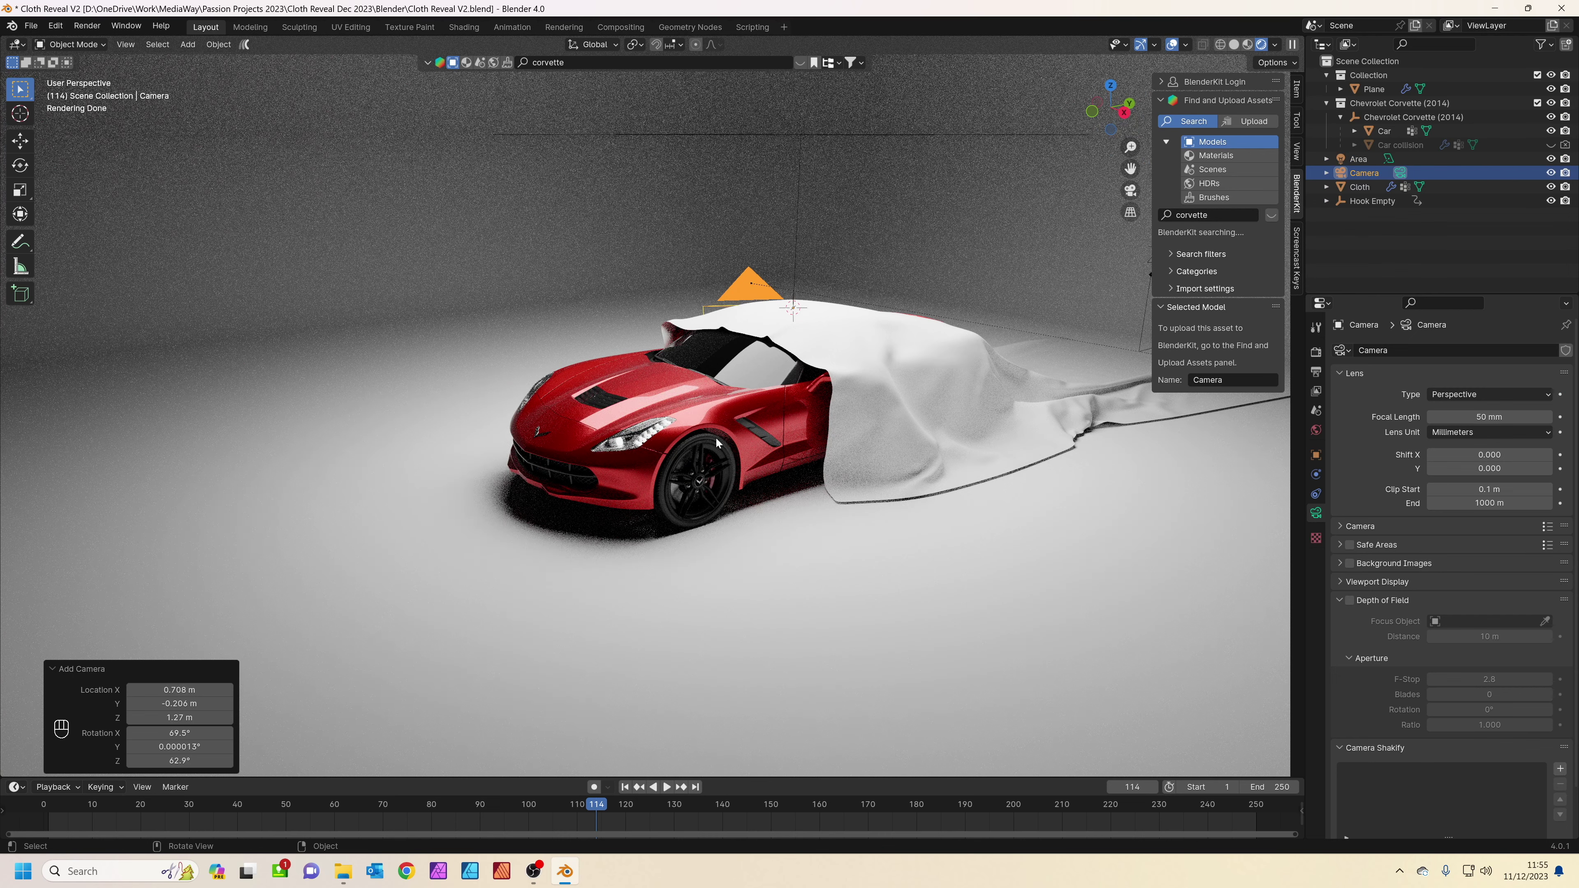
{"action": "key", "text": "ctrl+alt+KP_0"}
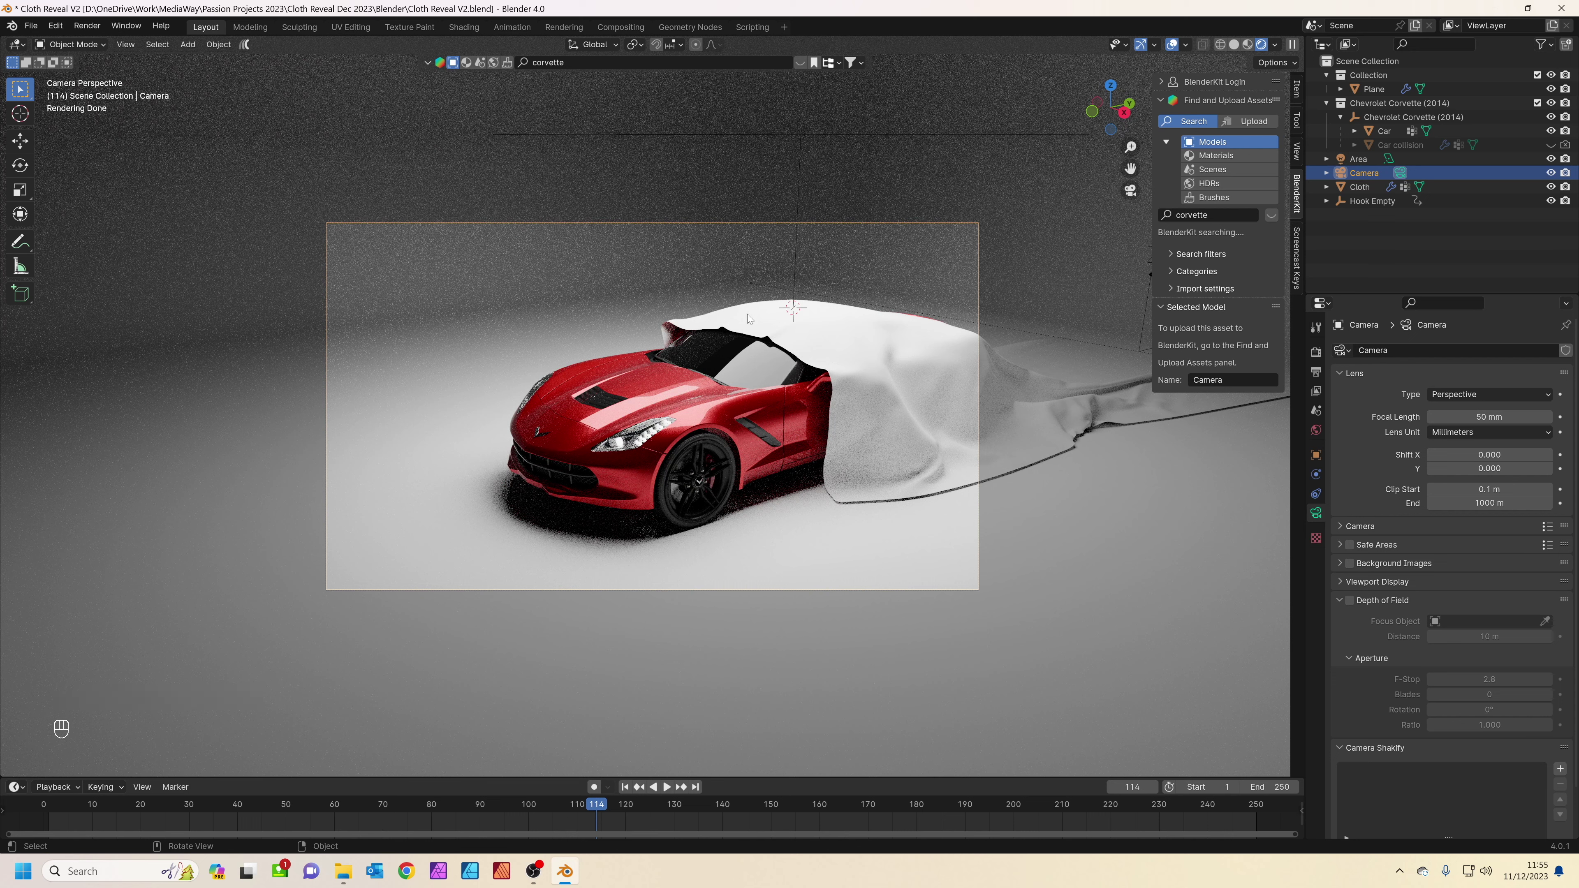
{"action": "key", "text": "shift+grave"}
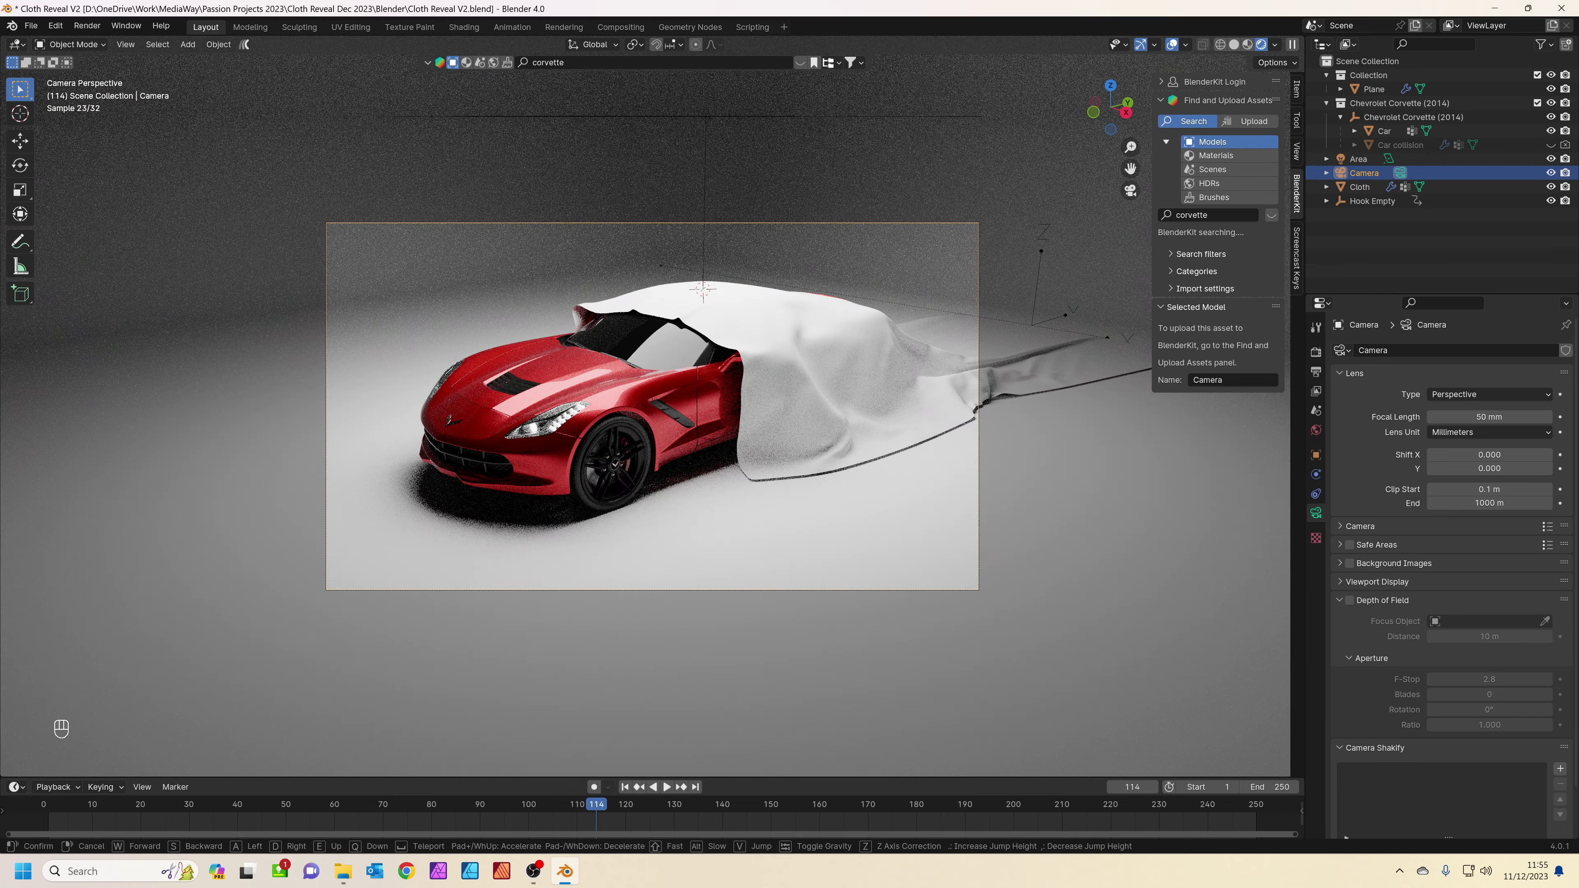
{"action": "key", "text": "Escape"}
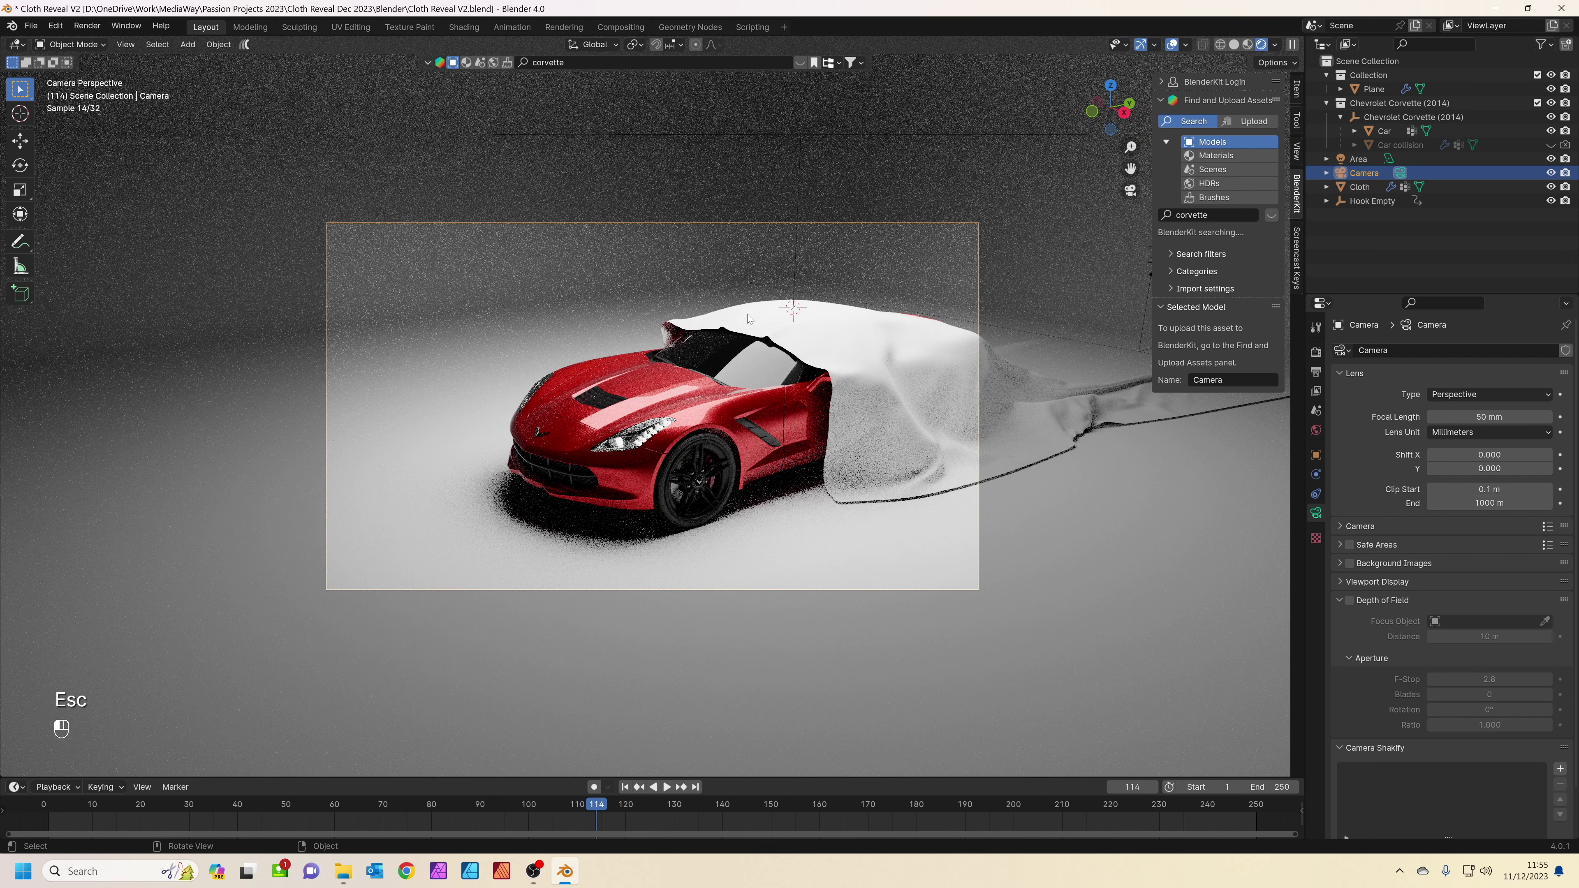
{"action": "left_click", "coordinate": [634, 315]}
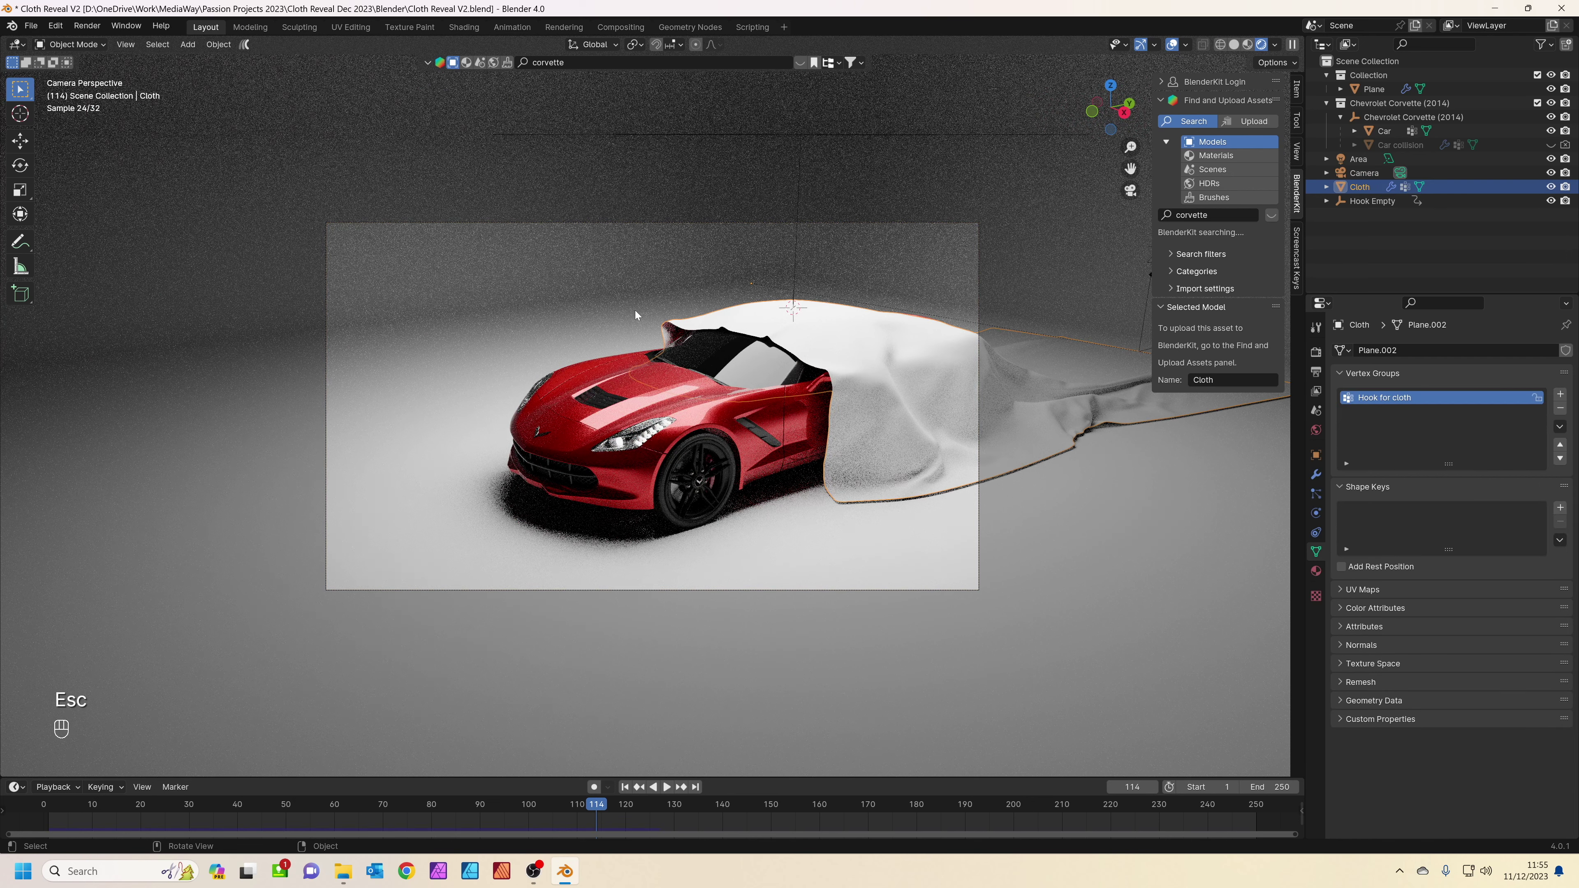
{"action": "left_click", "coordinate": [1360, 175]}
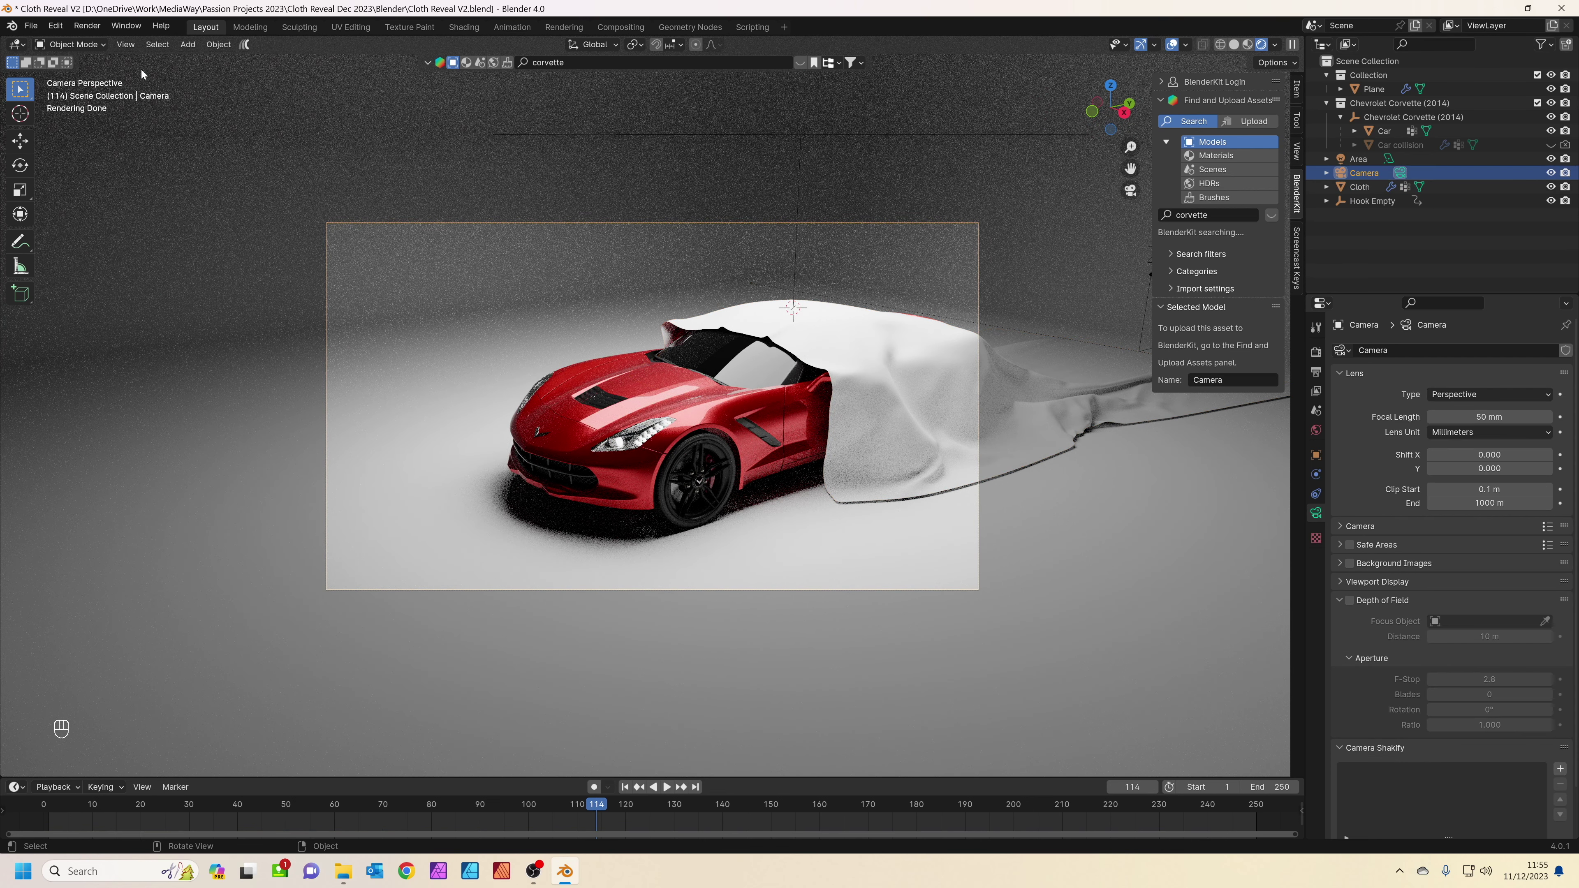
Reframe the selected camera with Walk Navigation so the car's front and the cloth-covered rear sit inside the frame.
{"action": "left_click", "coordinate": [126, 44]}
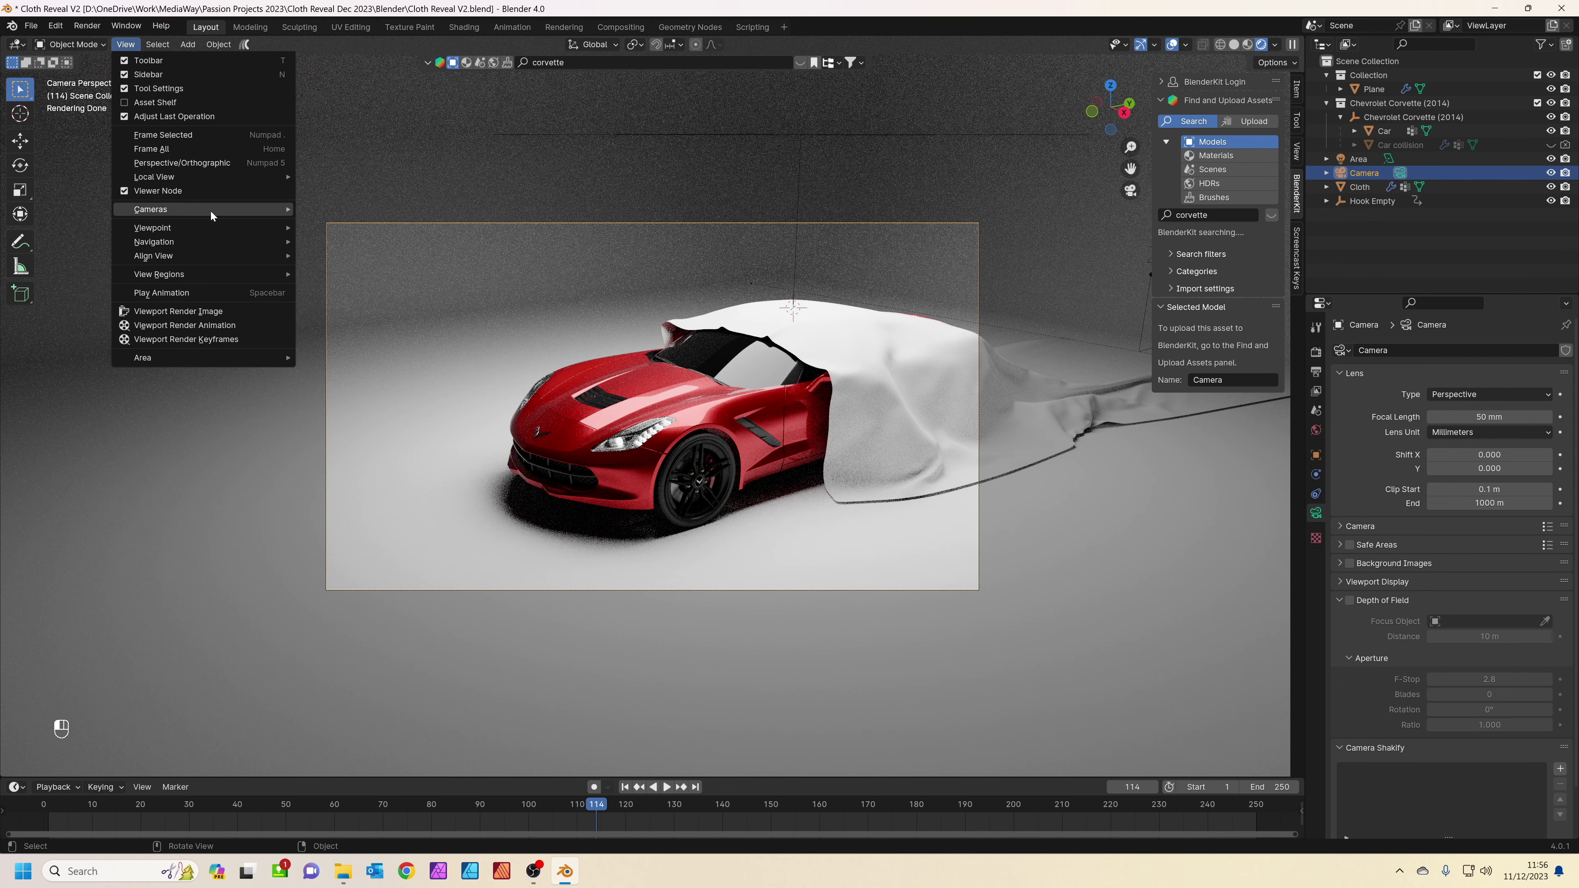
{"action": "mouse_move", "coordinate": [214, 242]}
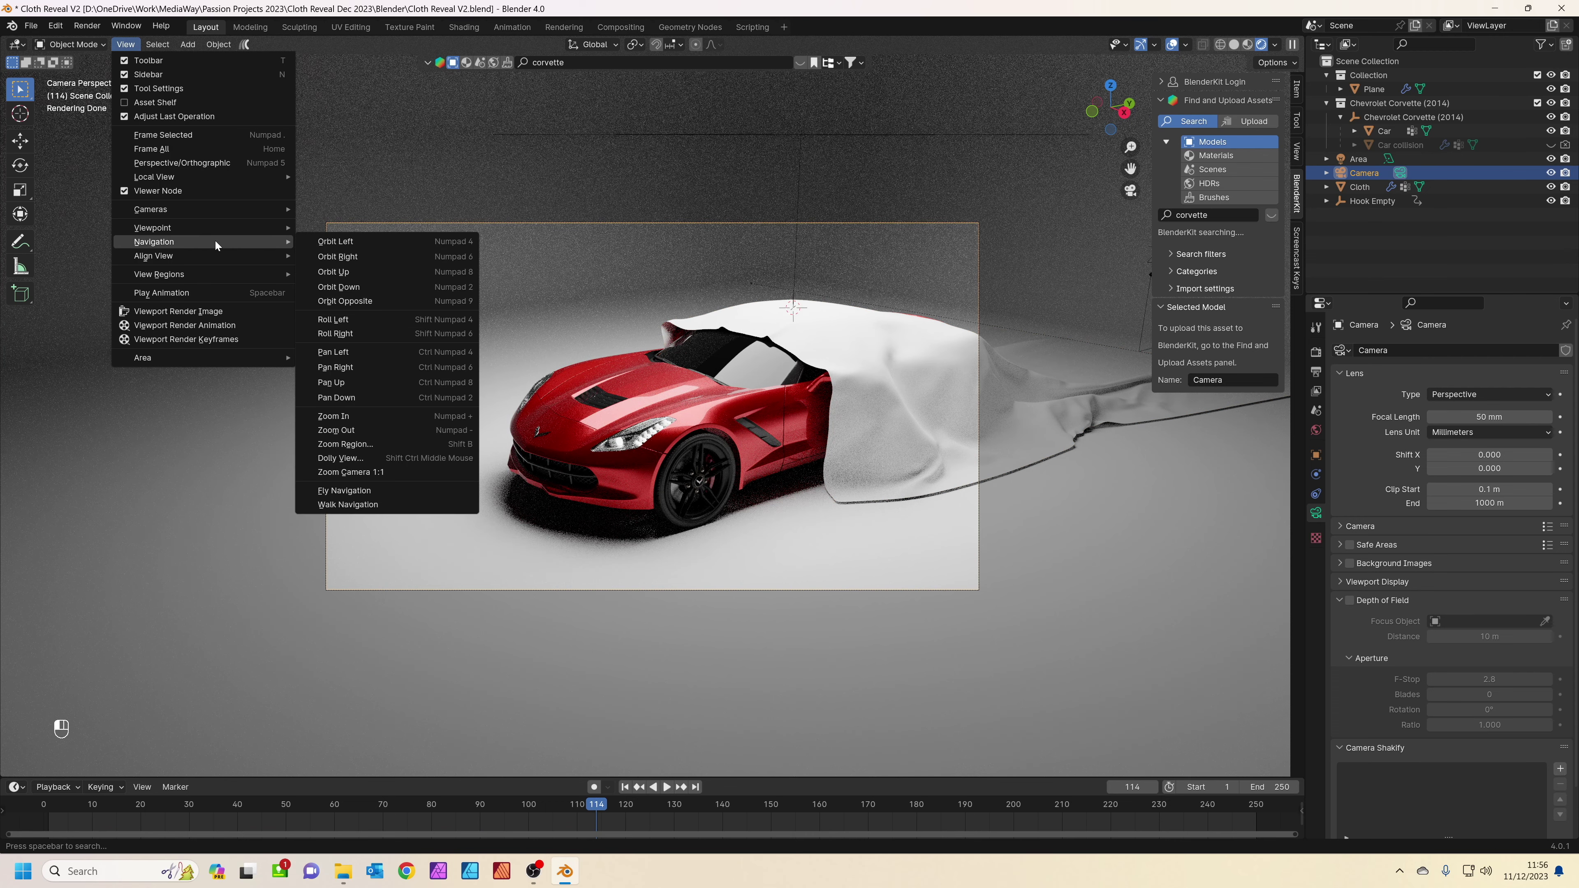
{"action": "left_click", "coordinate": [390, 503]}
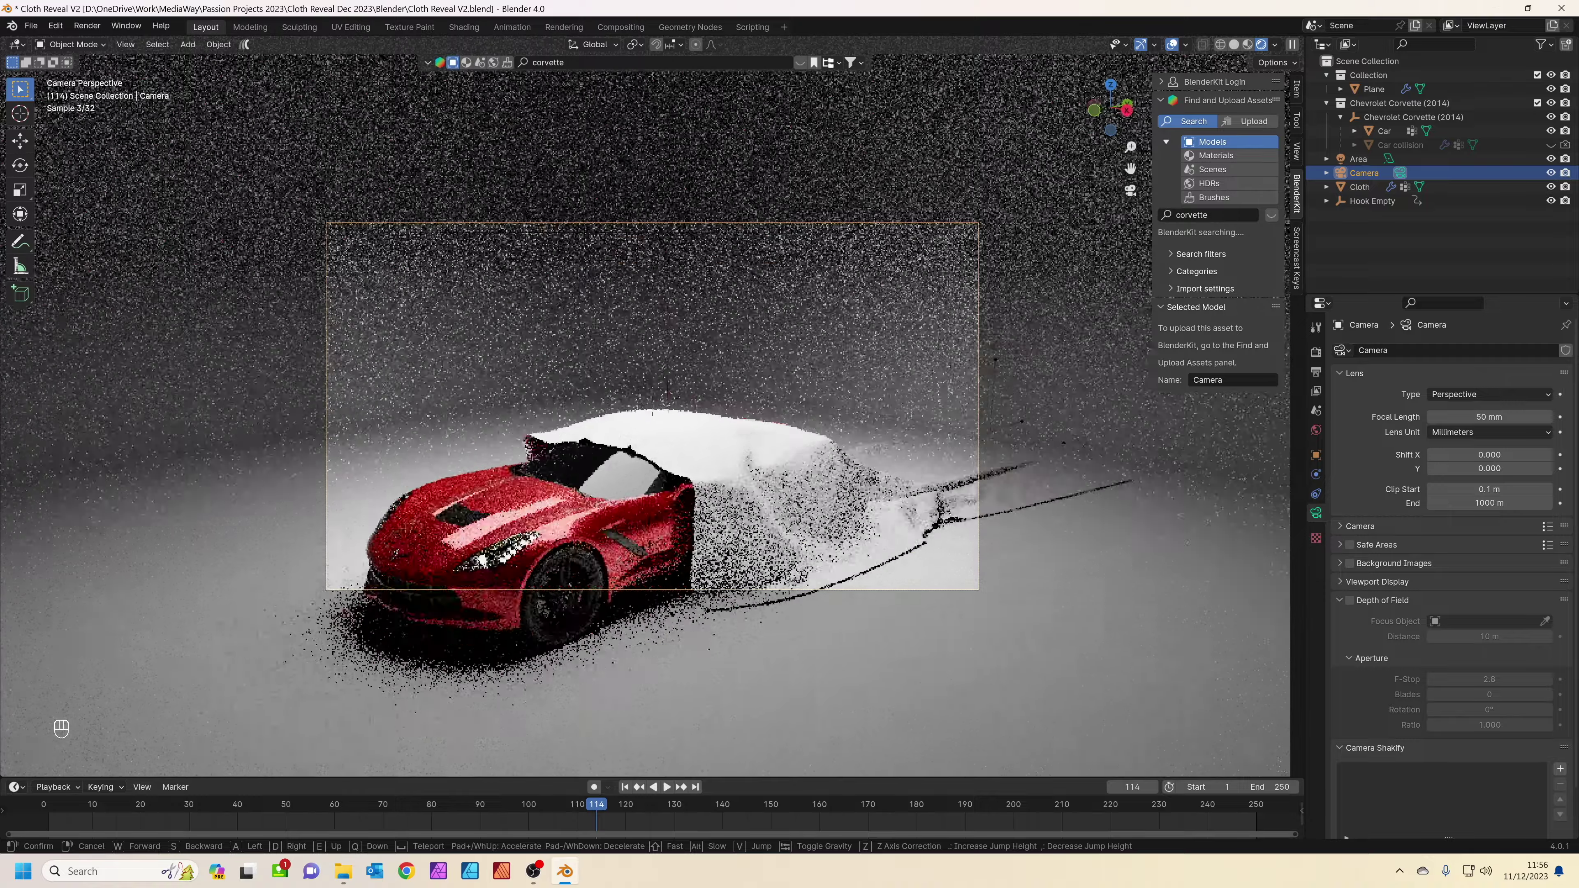
{"action": "key", "text": "d"}
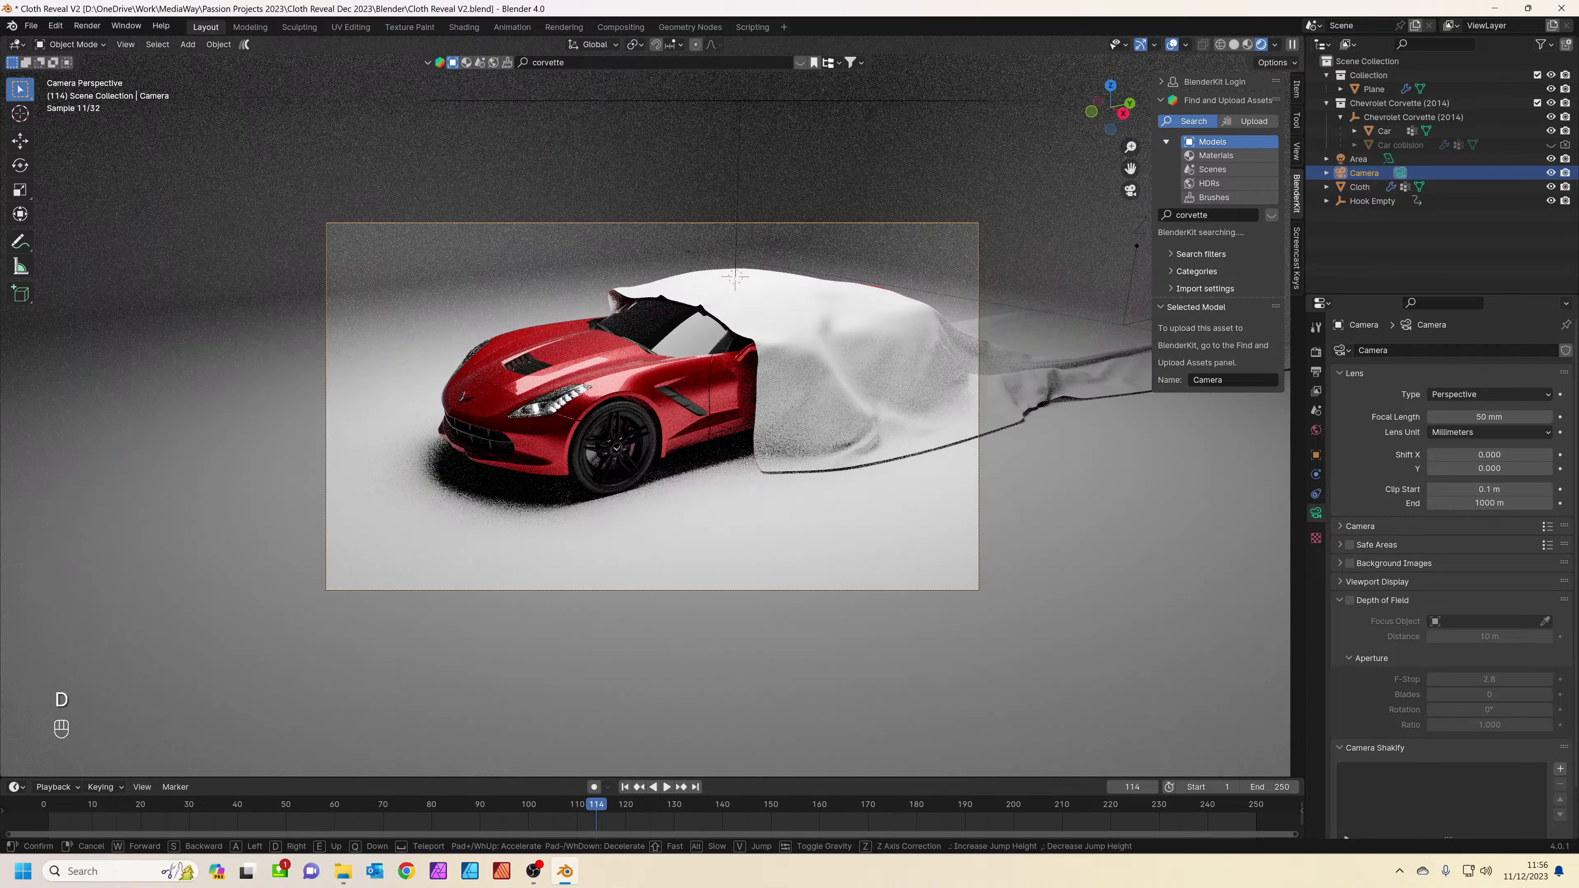
{"action": "key", "text": "a"}
{"action": "key", "text": "d"}
{"action": "key", "text": "w"}
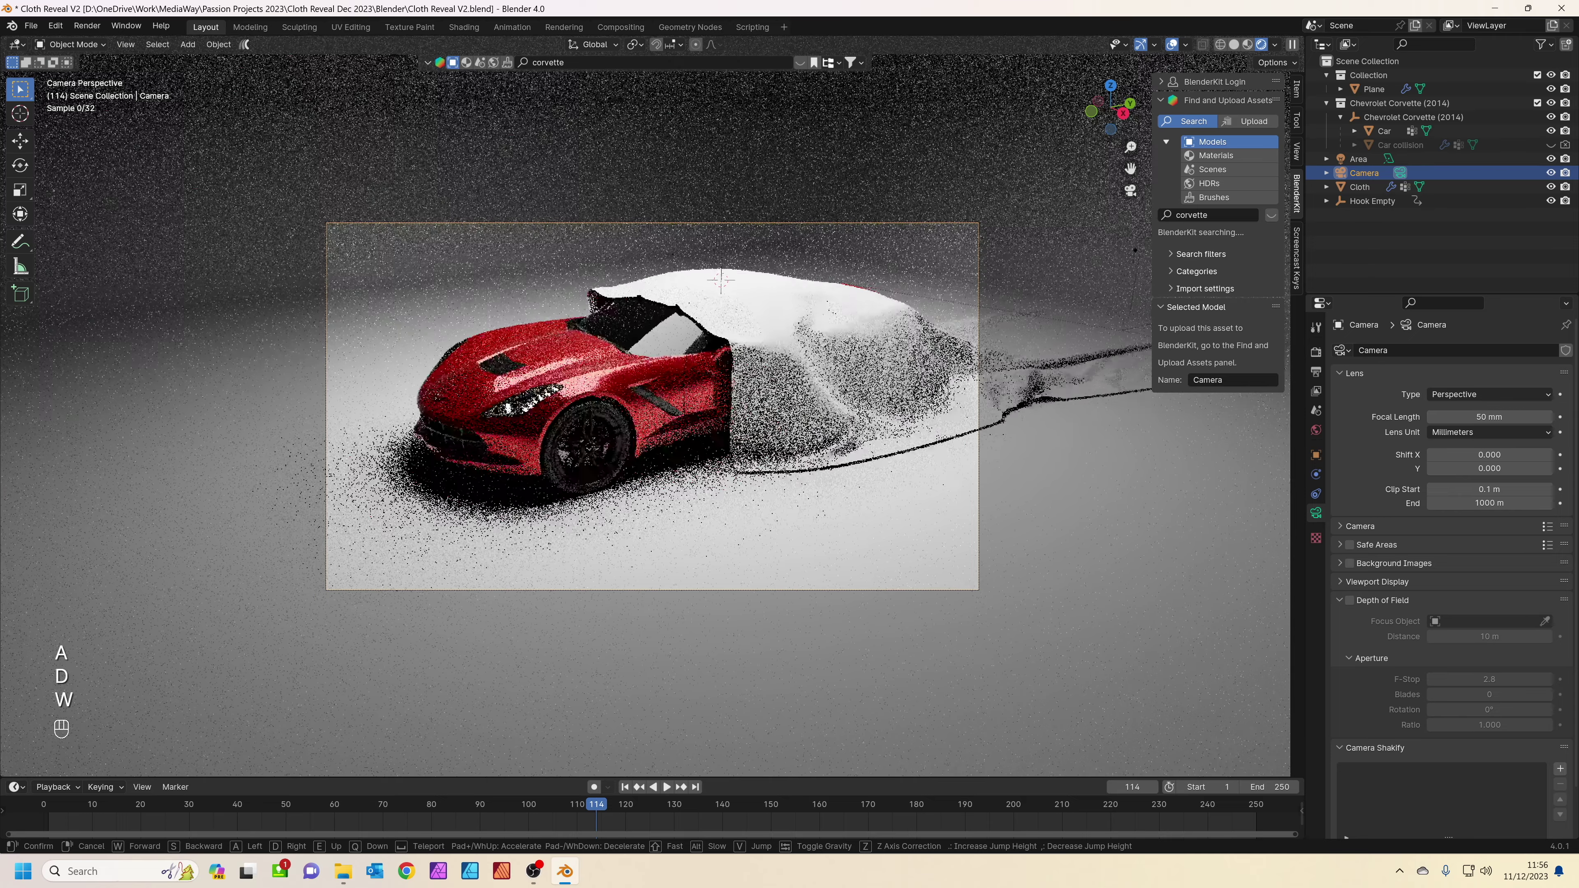
{"action": "key", "text": "q"}
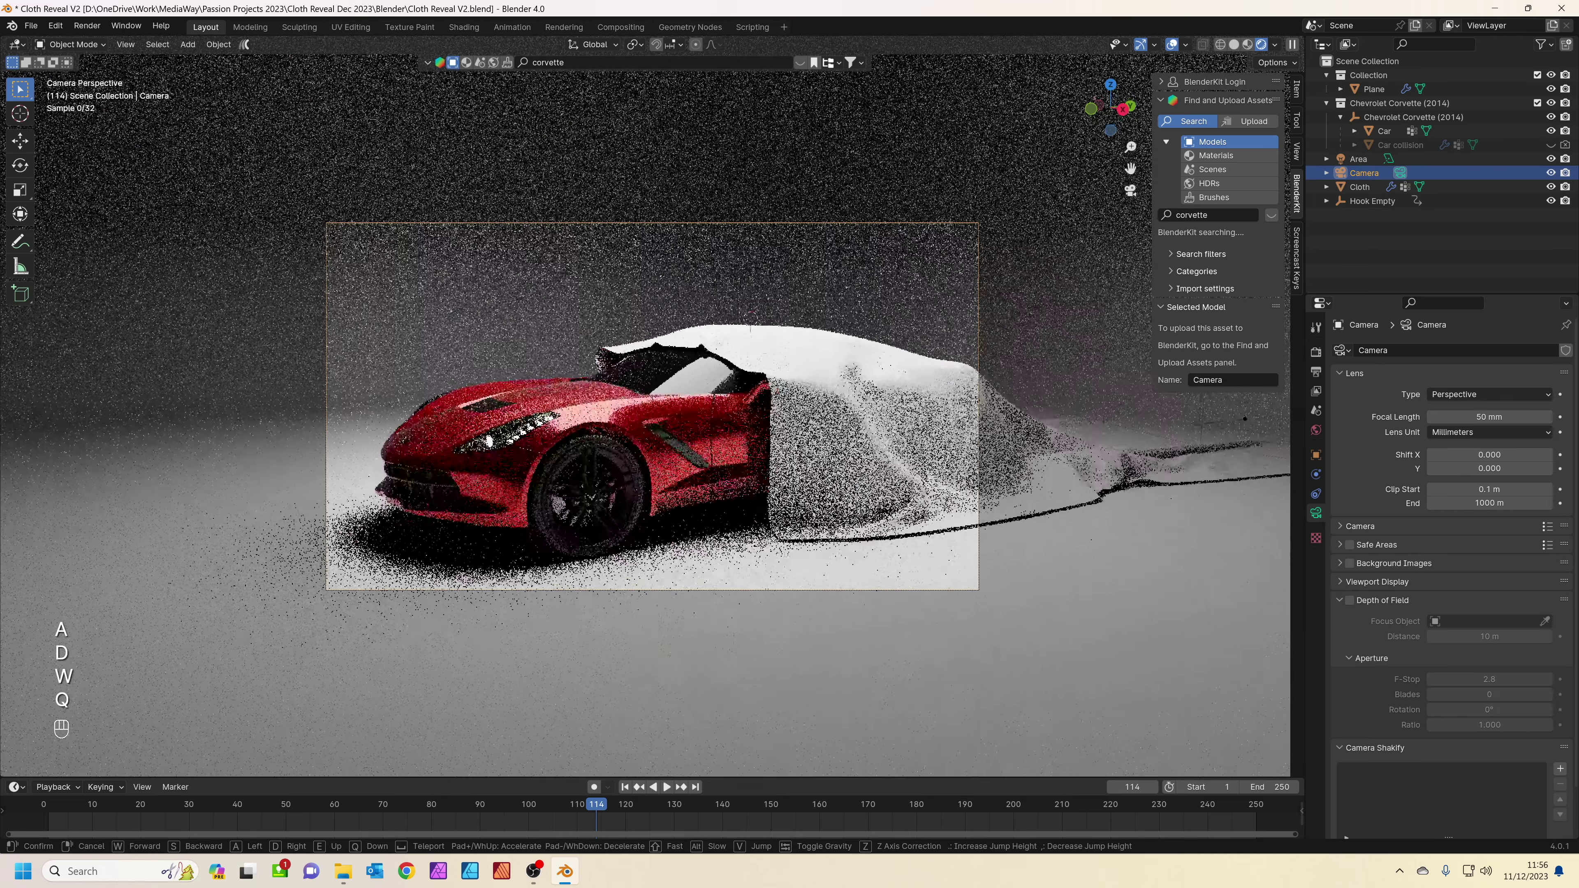
{"action": "key", "text": "e"}
{"action": "key", "text": "e"}
{"action": "key", "text": "s"}
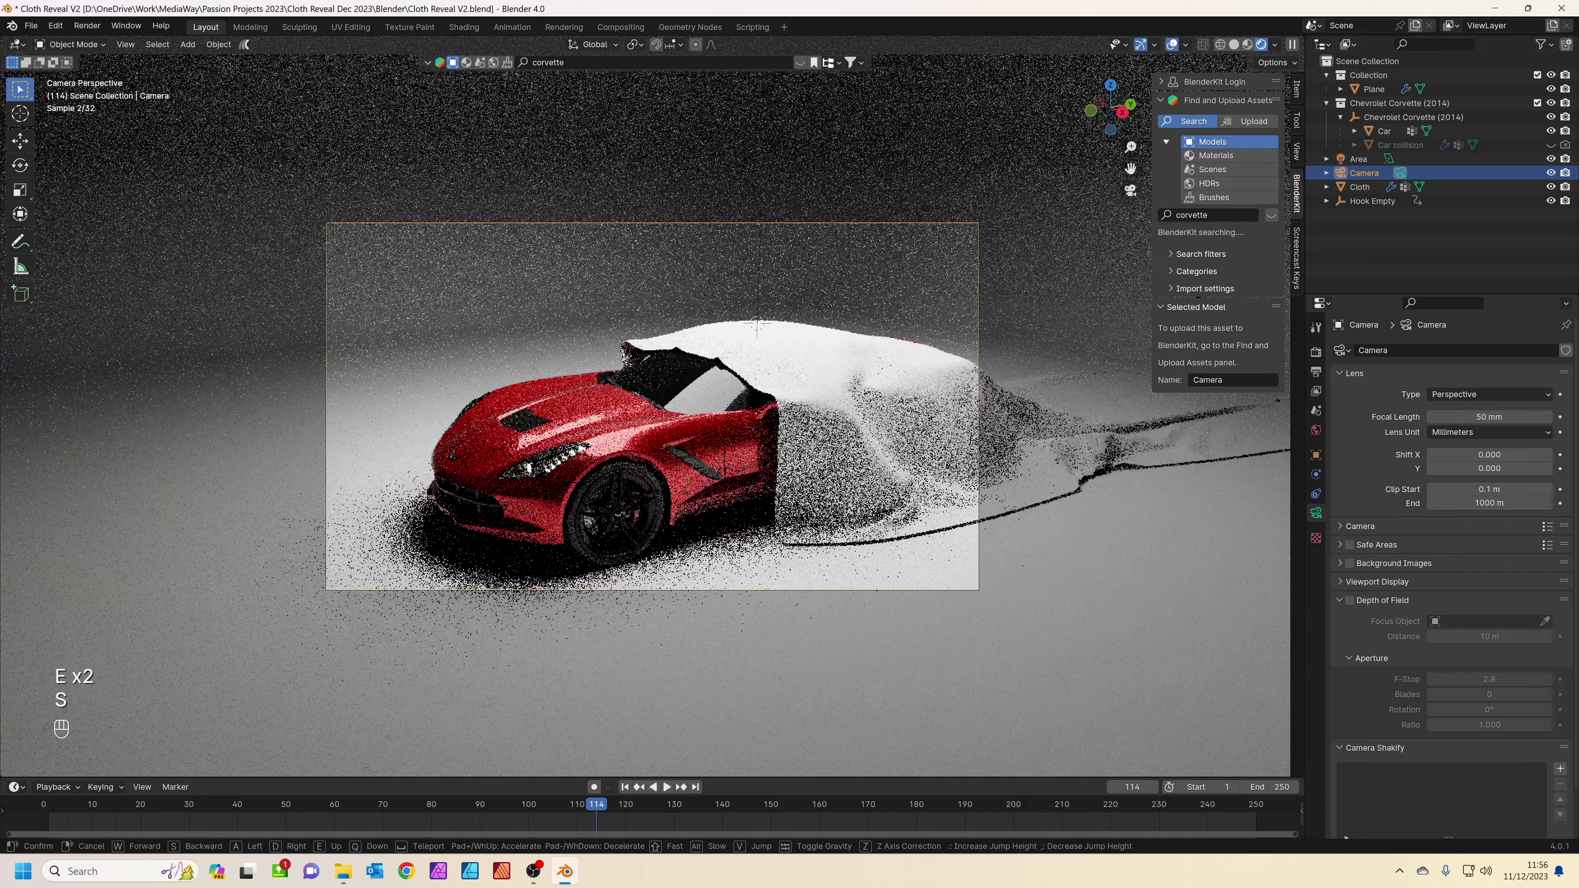
{"action": "key", "text": "d"}
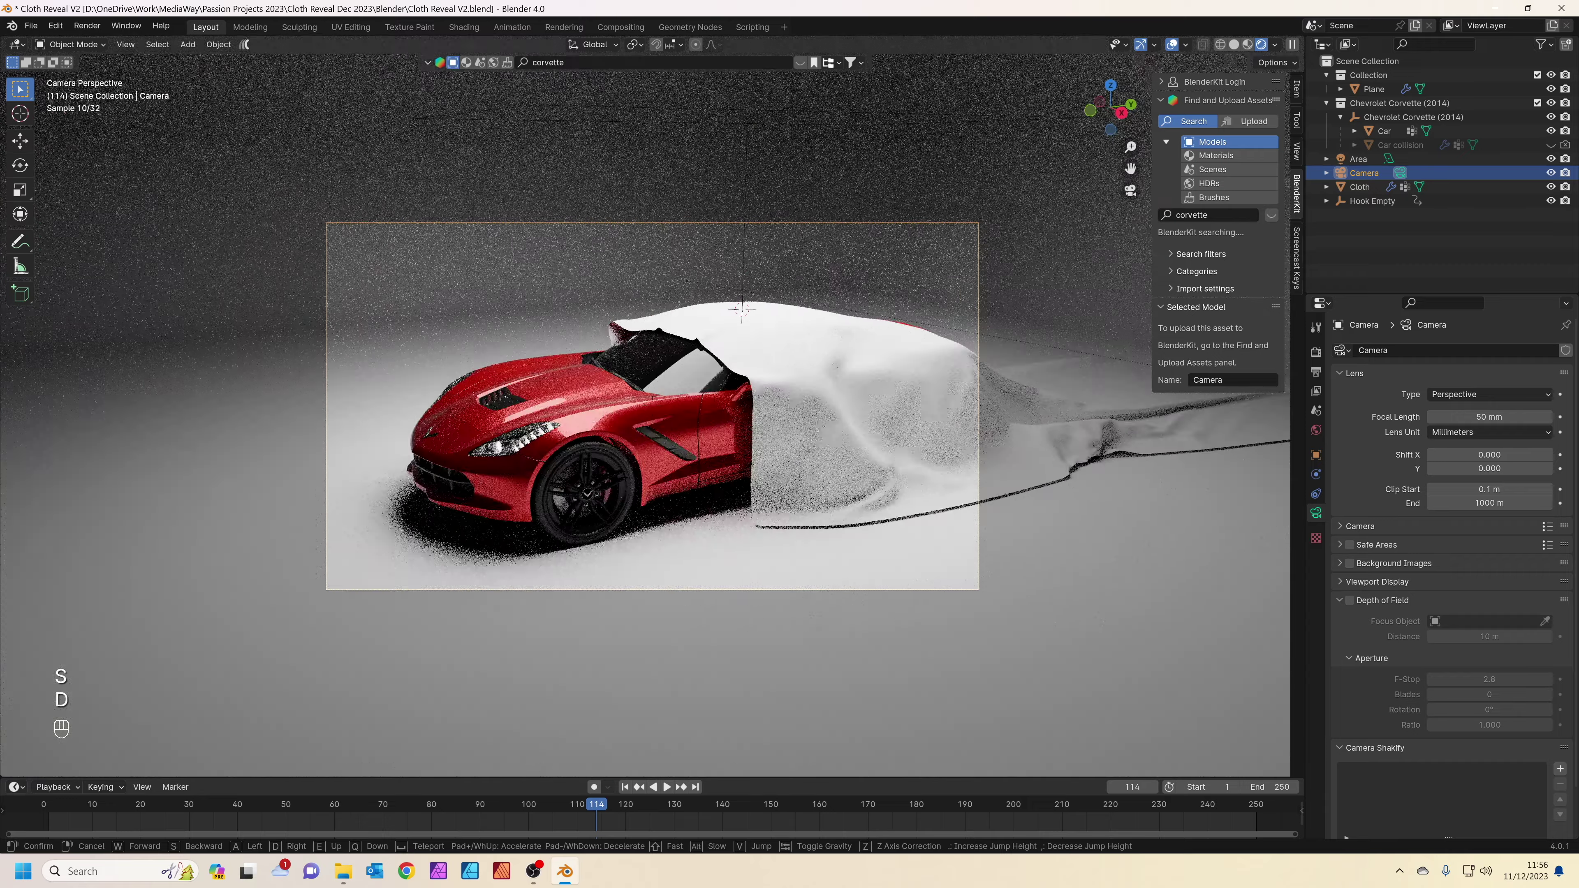
{"action": "left_click", "coordinate": [969, 445]}
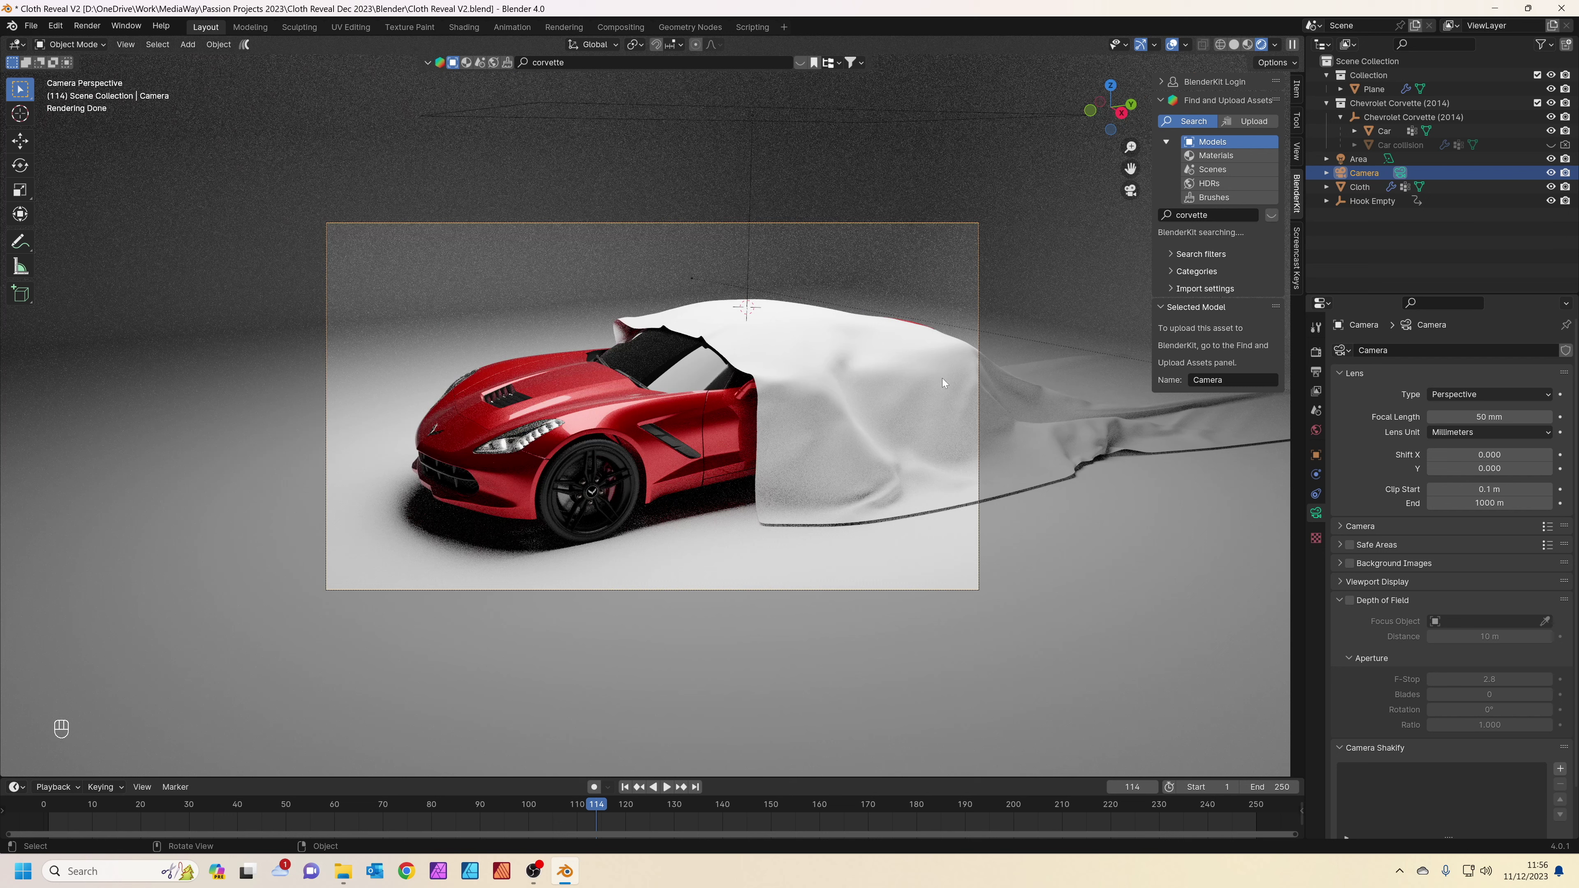
Search the BlenderKit materials for silk and apply the cyan silk material to the cloth.
{"action": "left_click", "coordinate": [1050, 423]}
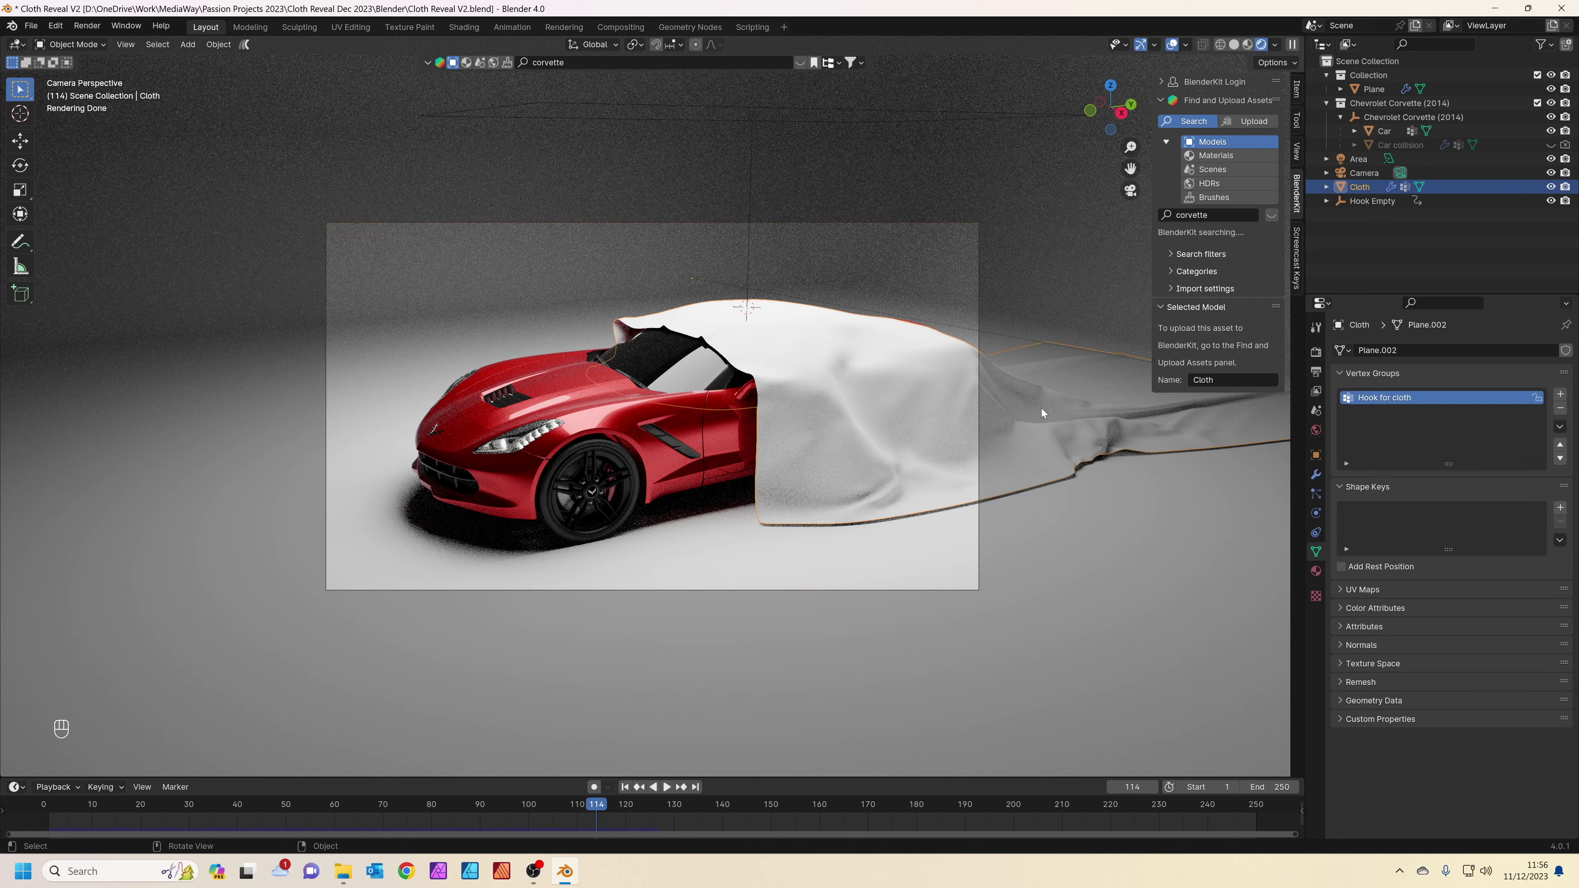
{"action": "left_click", "coordinate": [1271, 217]}
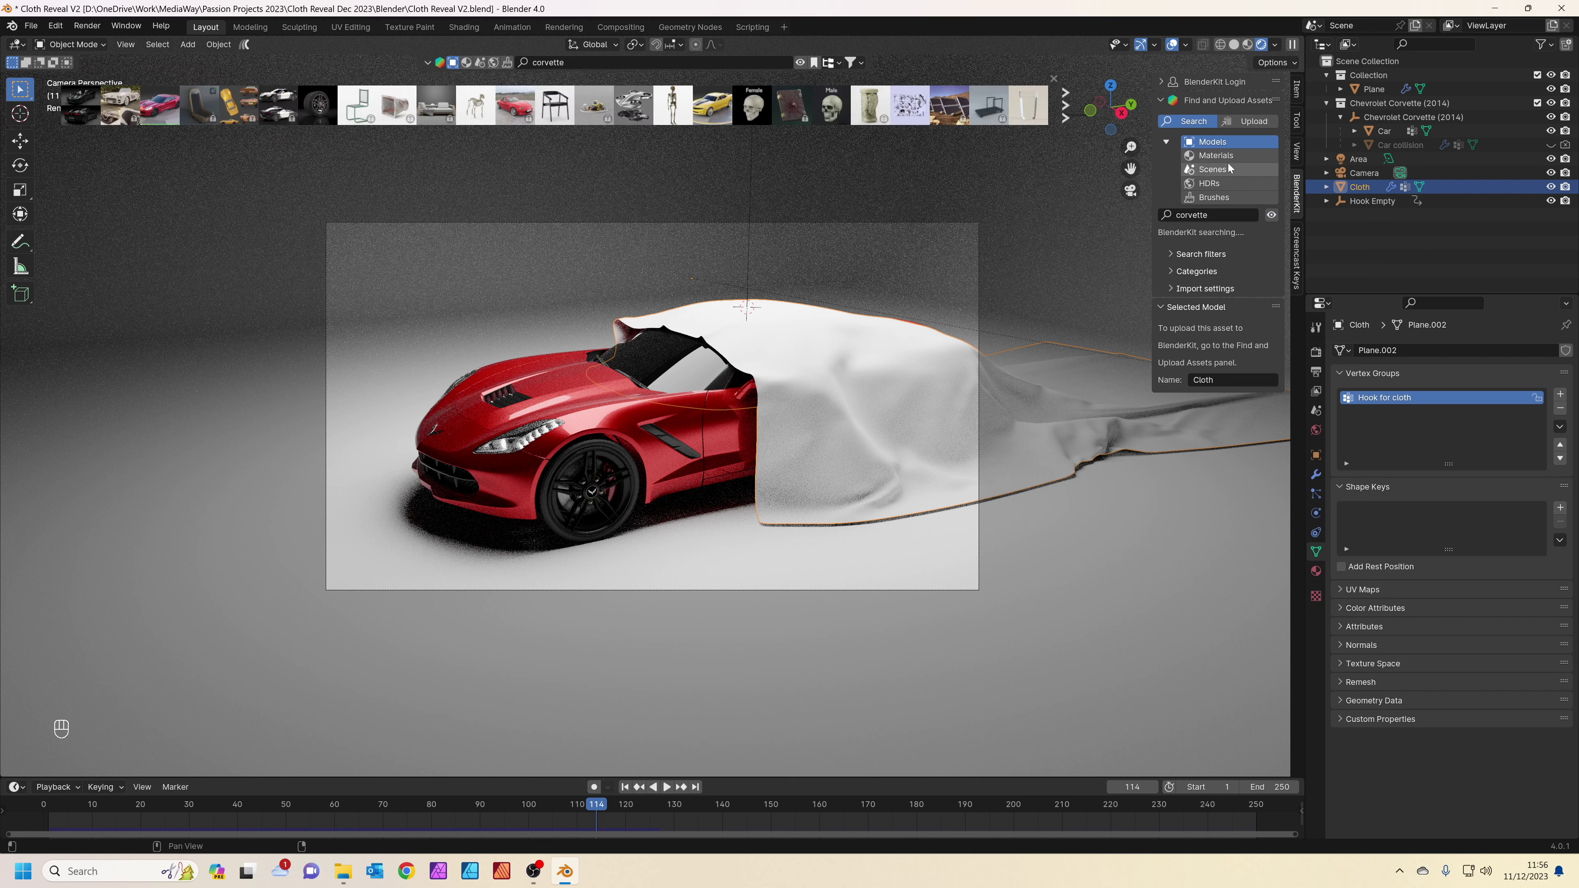
{"action": "left_click", "coordinate": [1215, 156]}
{"action": "left_click", "coordinate": [1217, 216]}
{"action": "type", "text": "slik"}
{"action": "key", "text": "Return"}
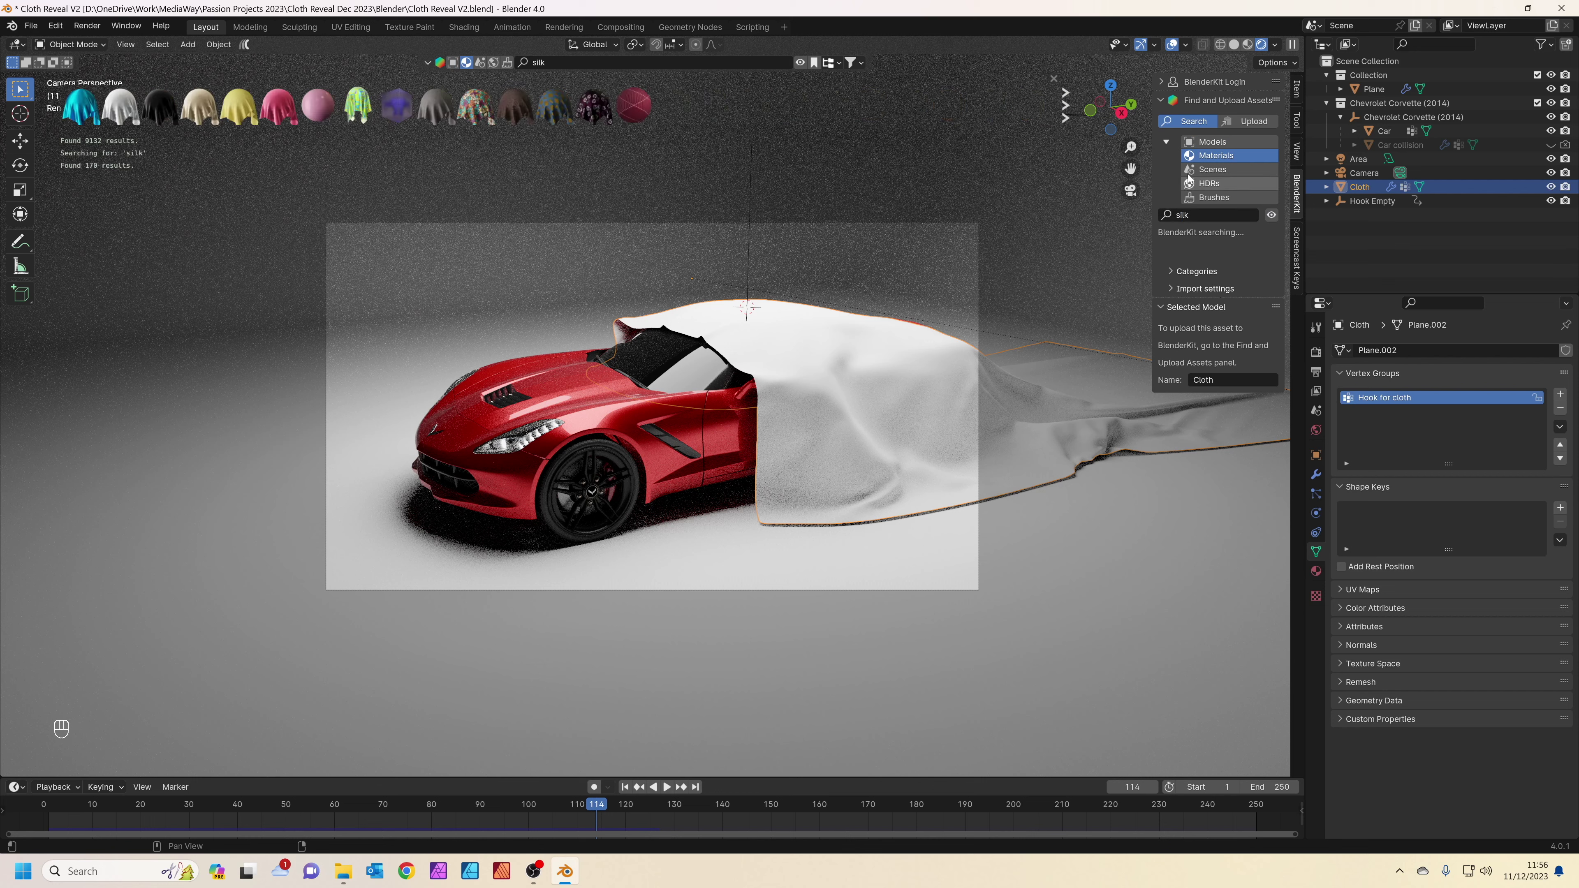
{"action": "mouse_move", "coordinate": [78, 119]}
{"action": "left_click_drag", "start_coordinate": [80, 109], "coordinate": [1057, 422]}
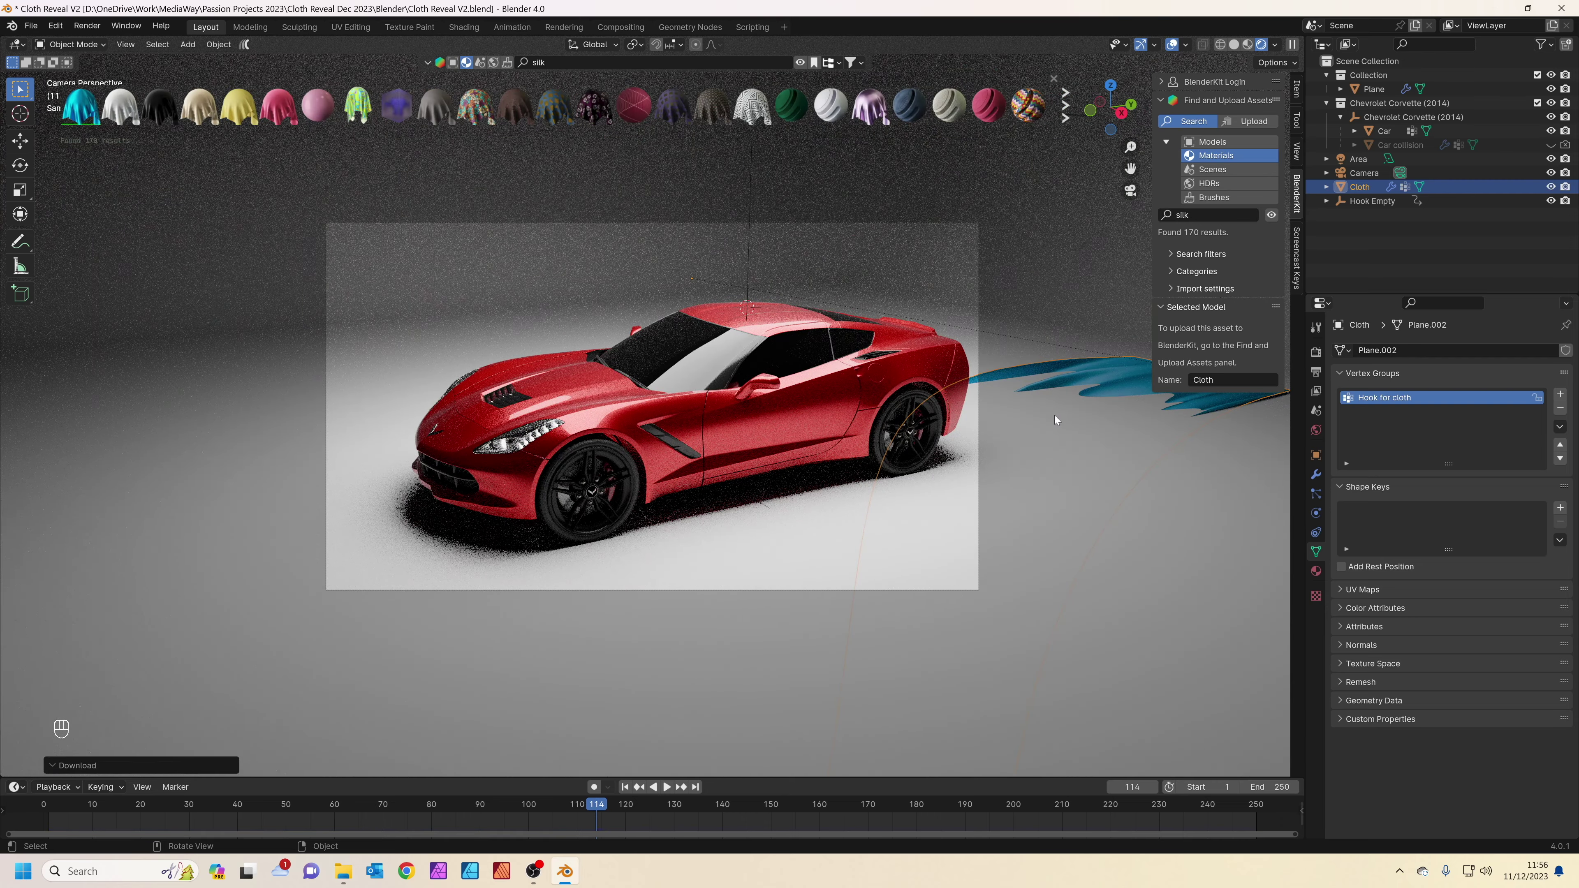
Return to frame 0 and set the first stop of the Silk material's color ramp to red.
{"action": "left_click_drag", "start_coordinate": [551, 806], "coordinate": [47, 809]}
{"action": "middle_click_drag", "start_coordinate": [629, 686], "coordinate": [1290, 549]}
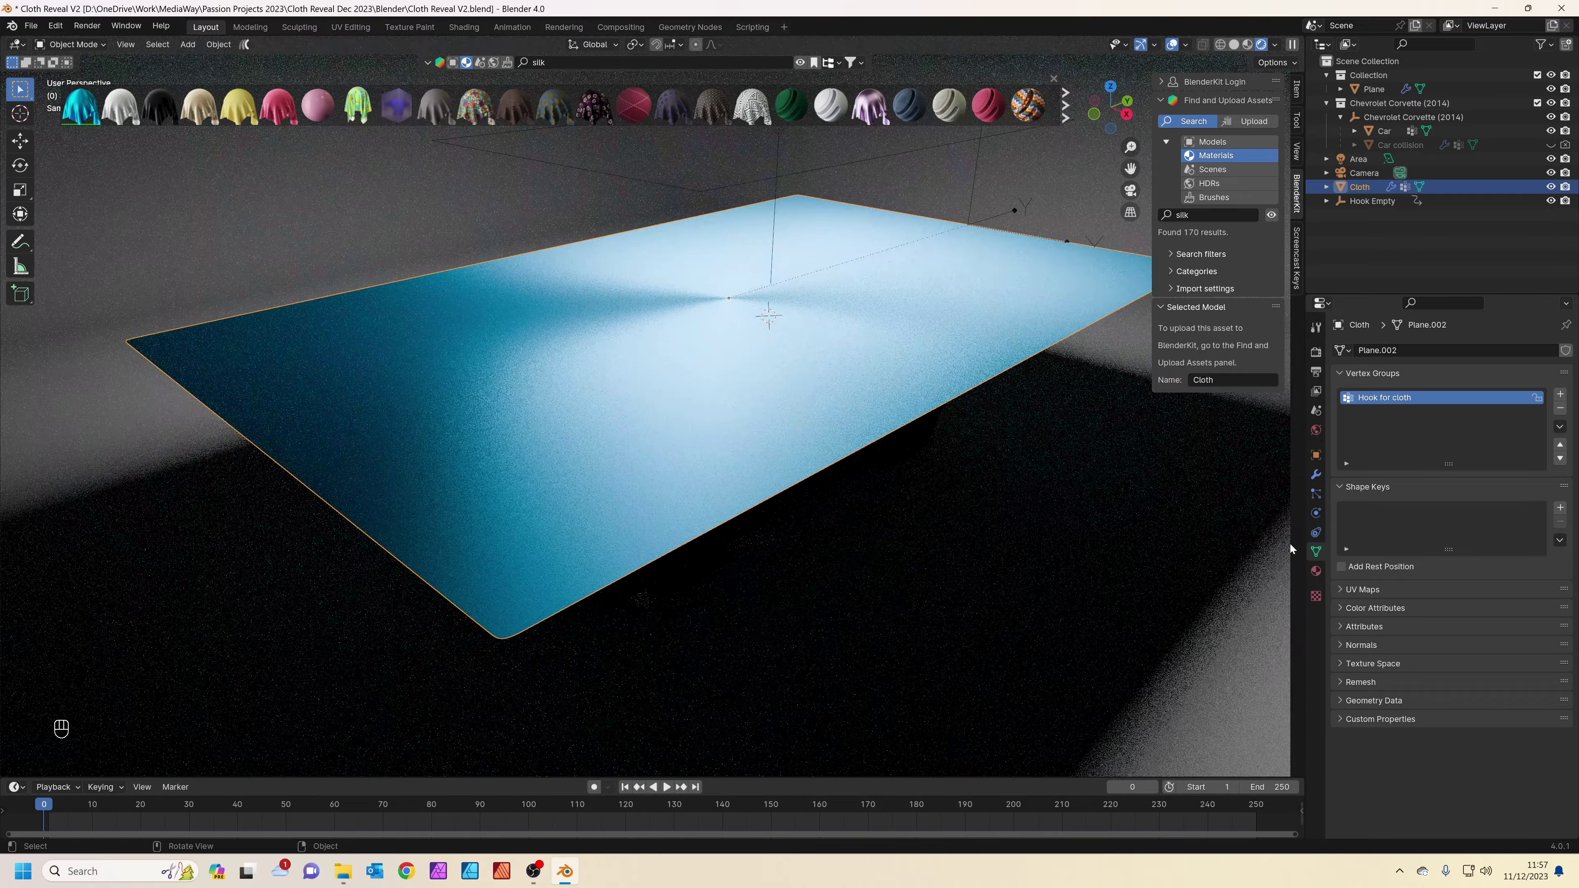
{"action": "left_click", "coordinate": [1316, 571]}
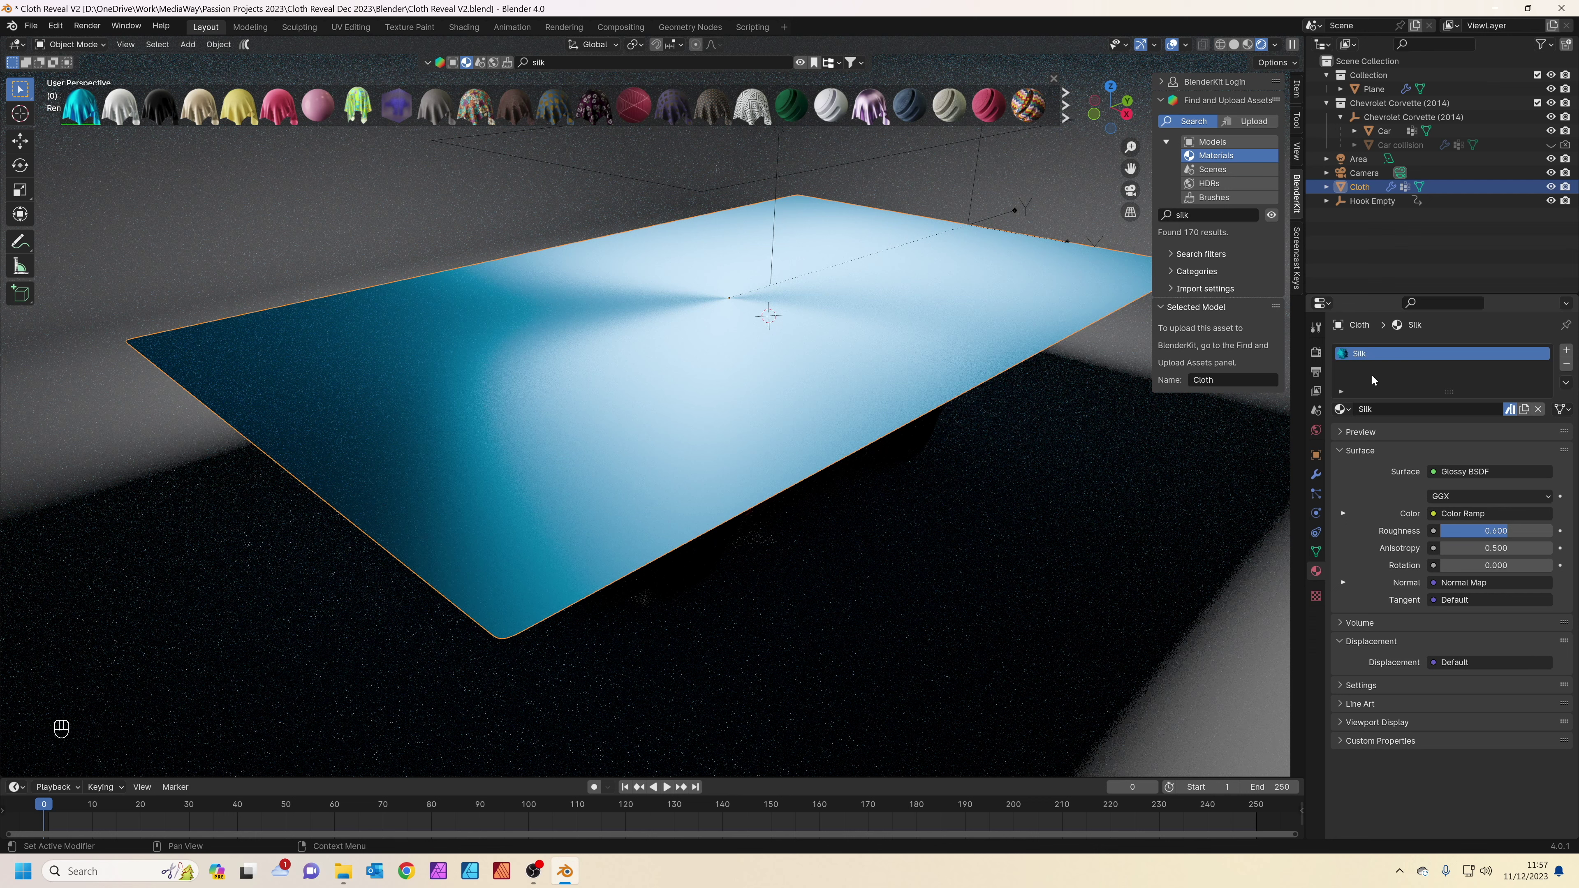
{"action": "left_click", "coordinate": [1343, 513]}
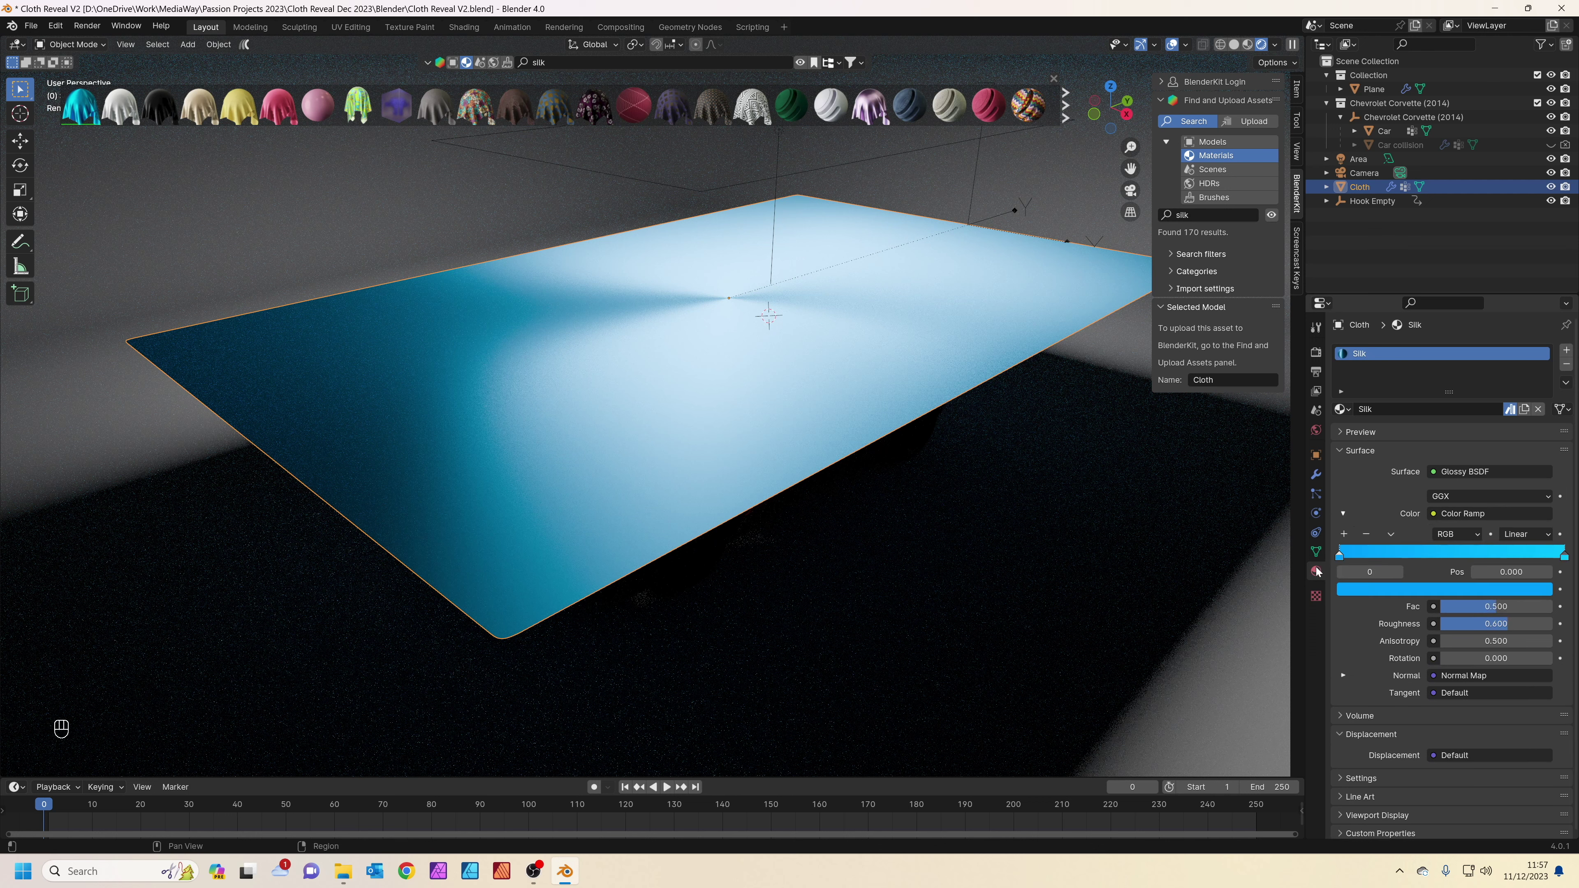
{"action": "left_click", "coordinate": [1342, 513]}
{"action": "left_click", "coordinate": [1343, 514]}
{"action": "left_click", "coordinate": [1442, 591]}
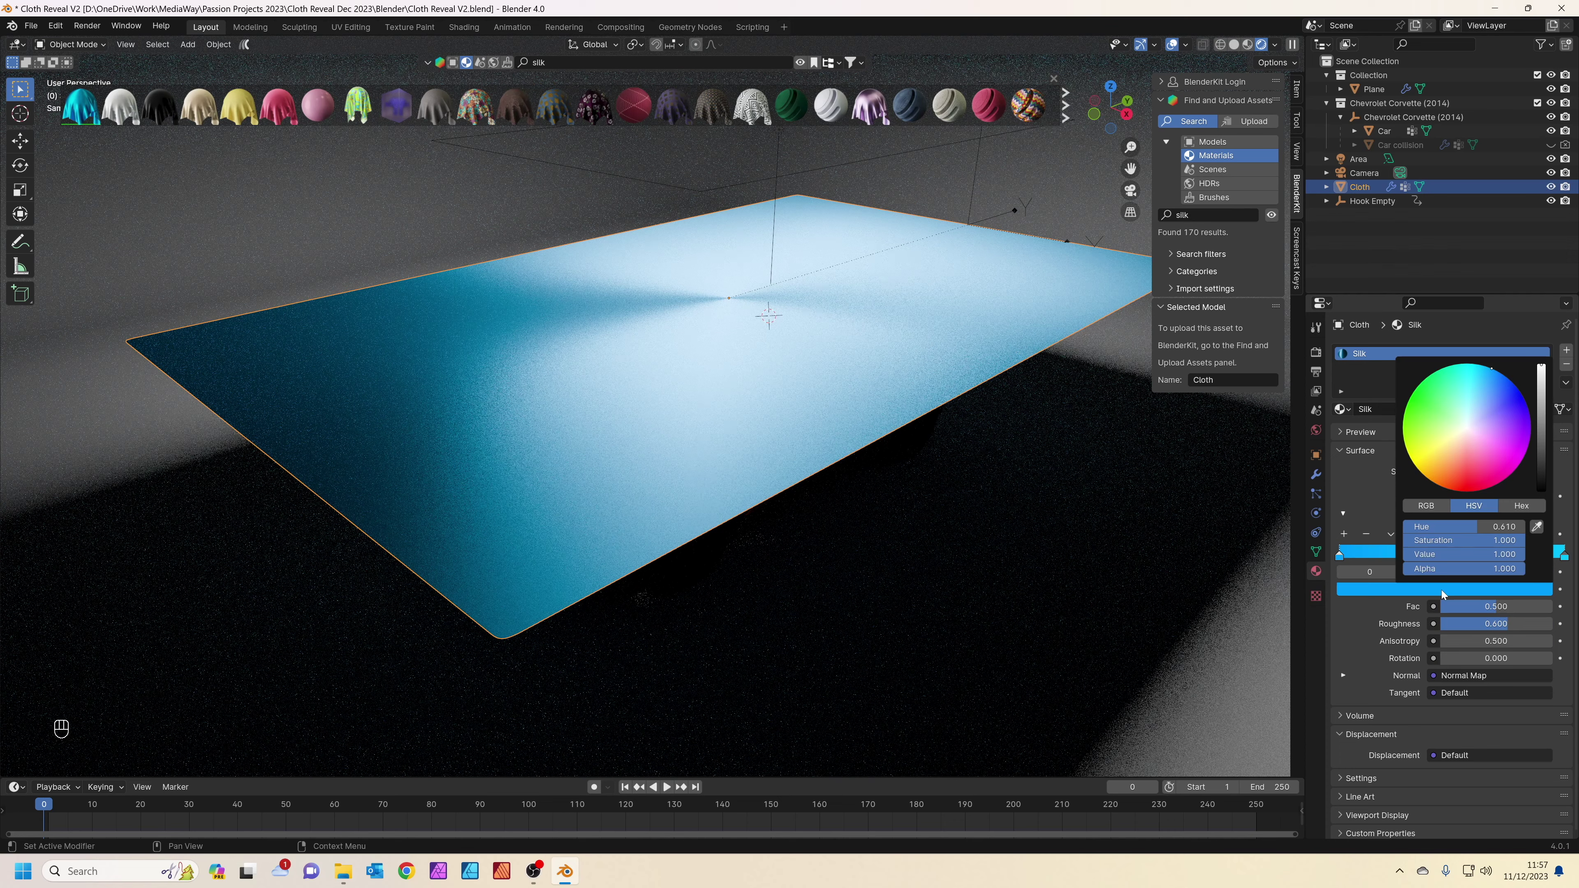
{"action": "left_click", "coordinate": [1480, 468]}
Set the color ramp's last stop to a darker red with saturation 1.000 and value 0.474.
{"action": "left_click", "coordinate": [1564, 555]}
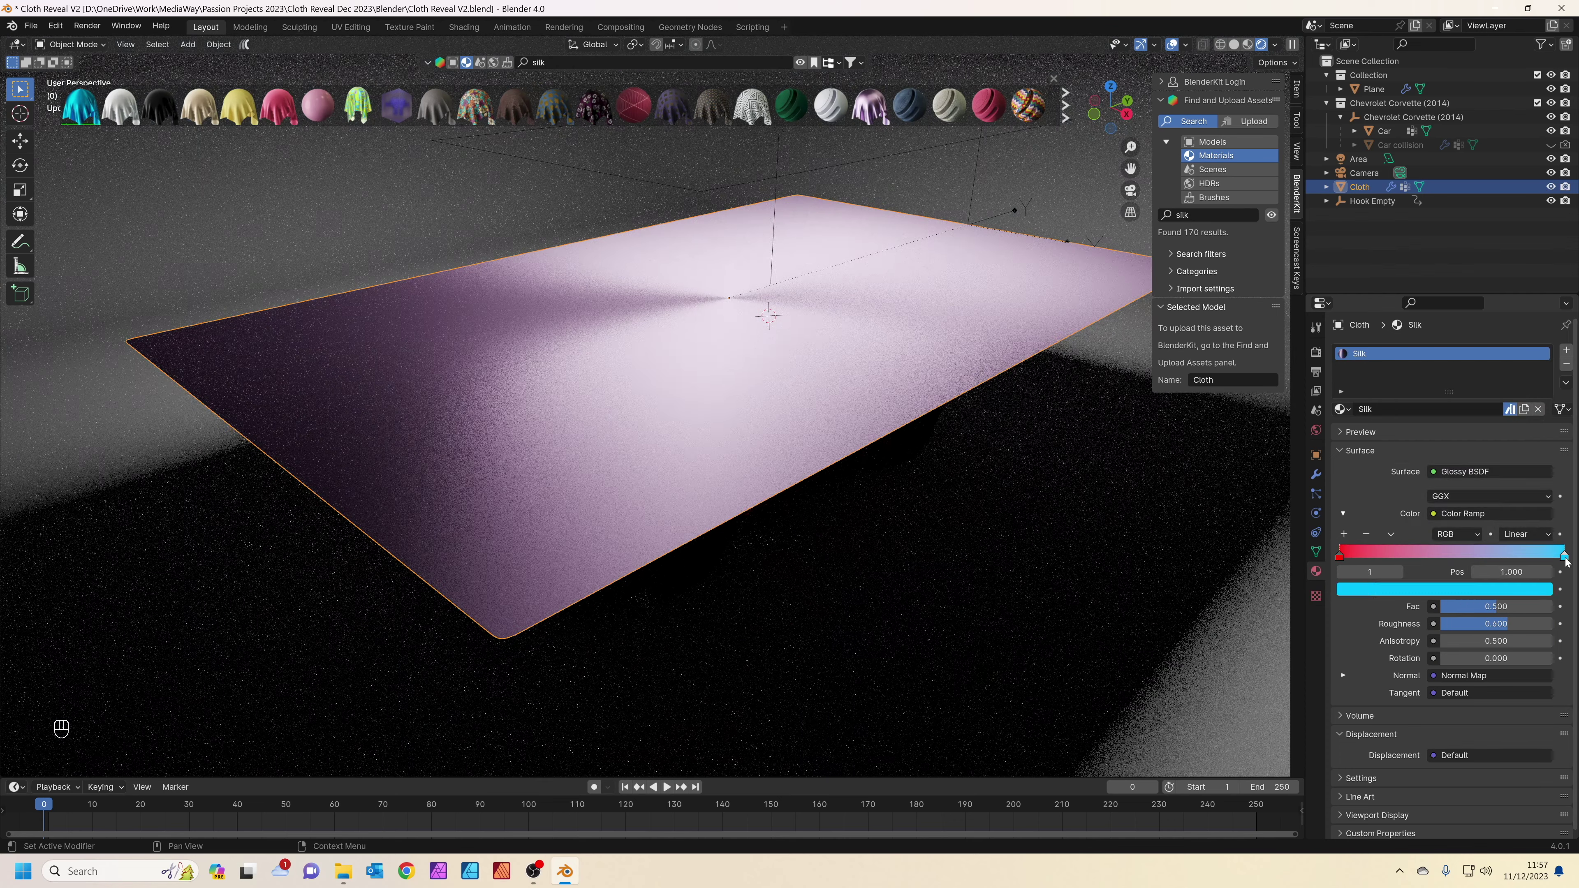
{"action": "left_click", "coordinate": [1473, 589]}
{"action": "left_click", "coordinate": [1462, 491]}
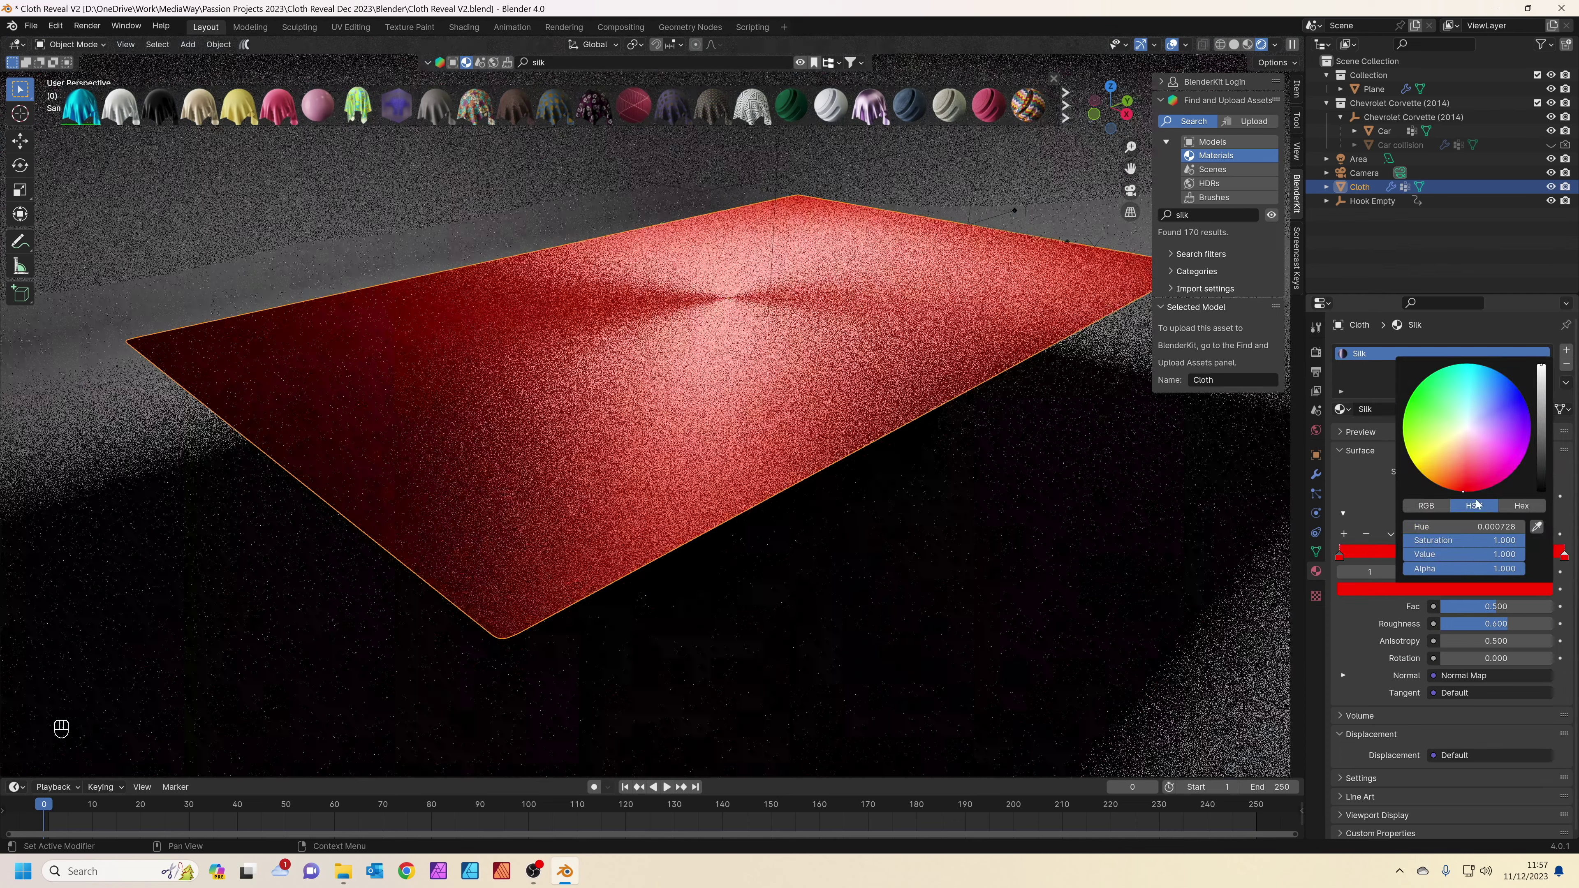
{"action": "left_click_drag", "start_coordinate": [1542, 386], "coordinate": [1541, 400]}
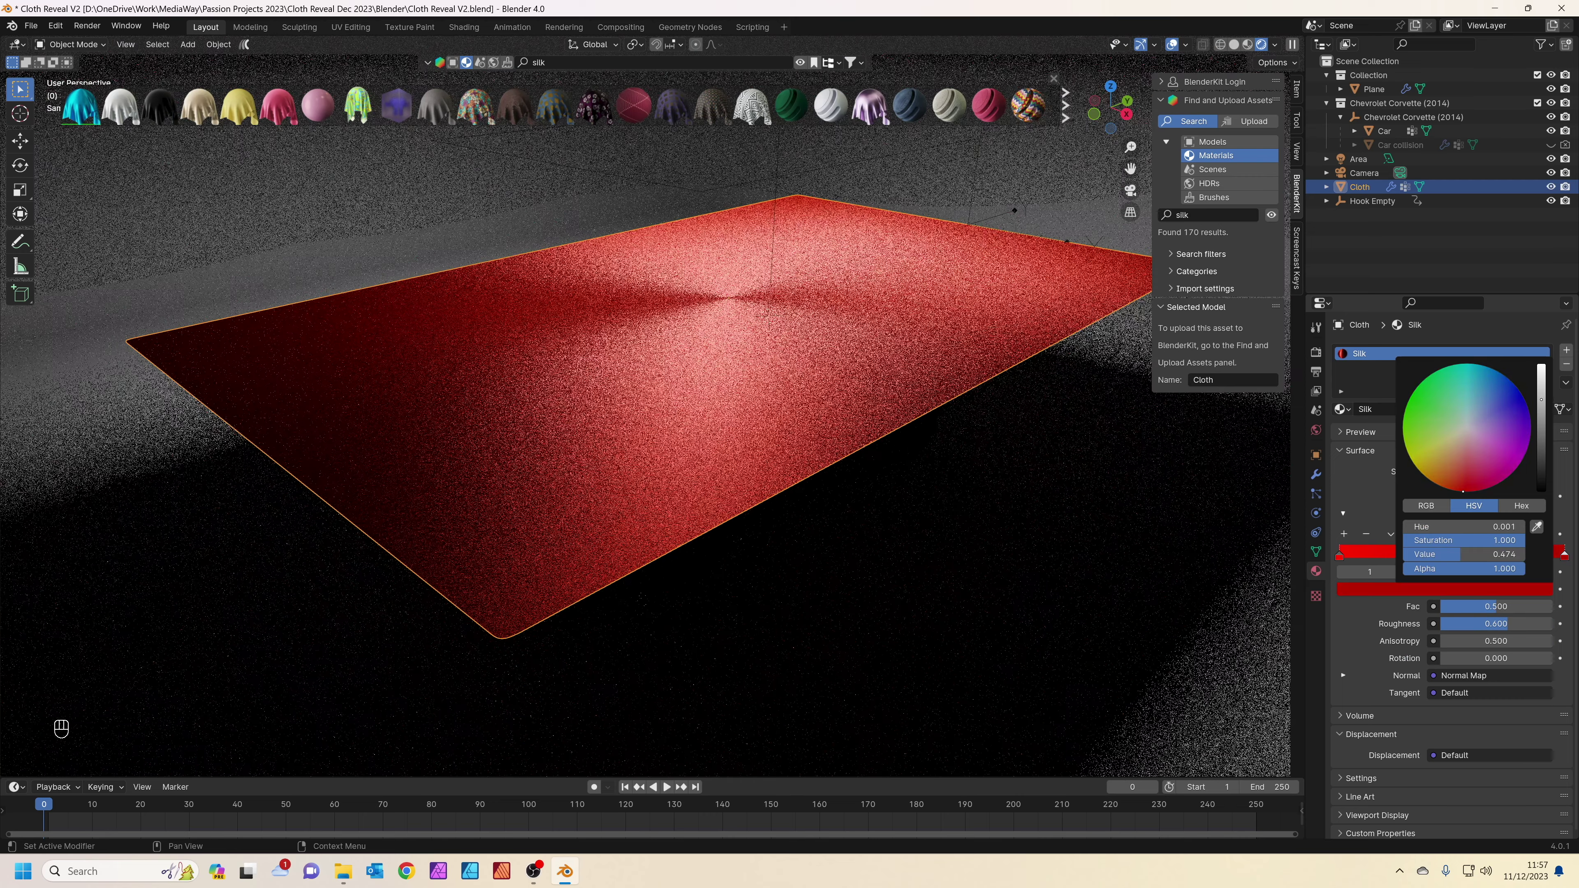
Play the cloth animation from frame 0 to check the red silk, and save the file.
{"action": "left_click", "coordinate": [1009, 491]}
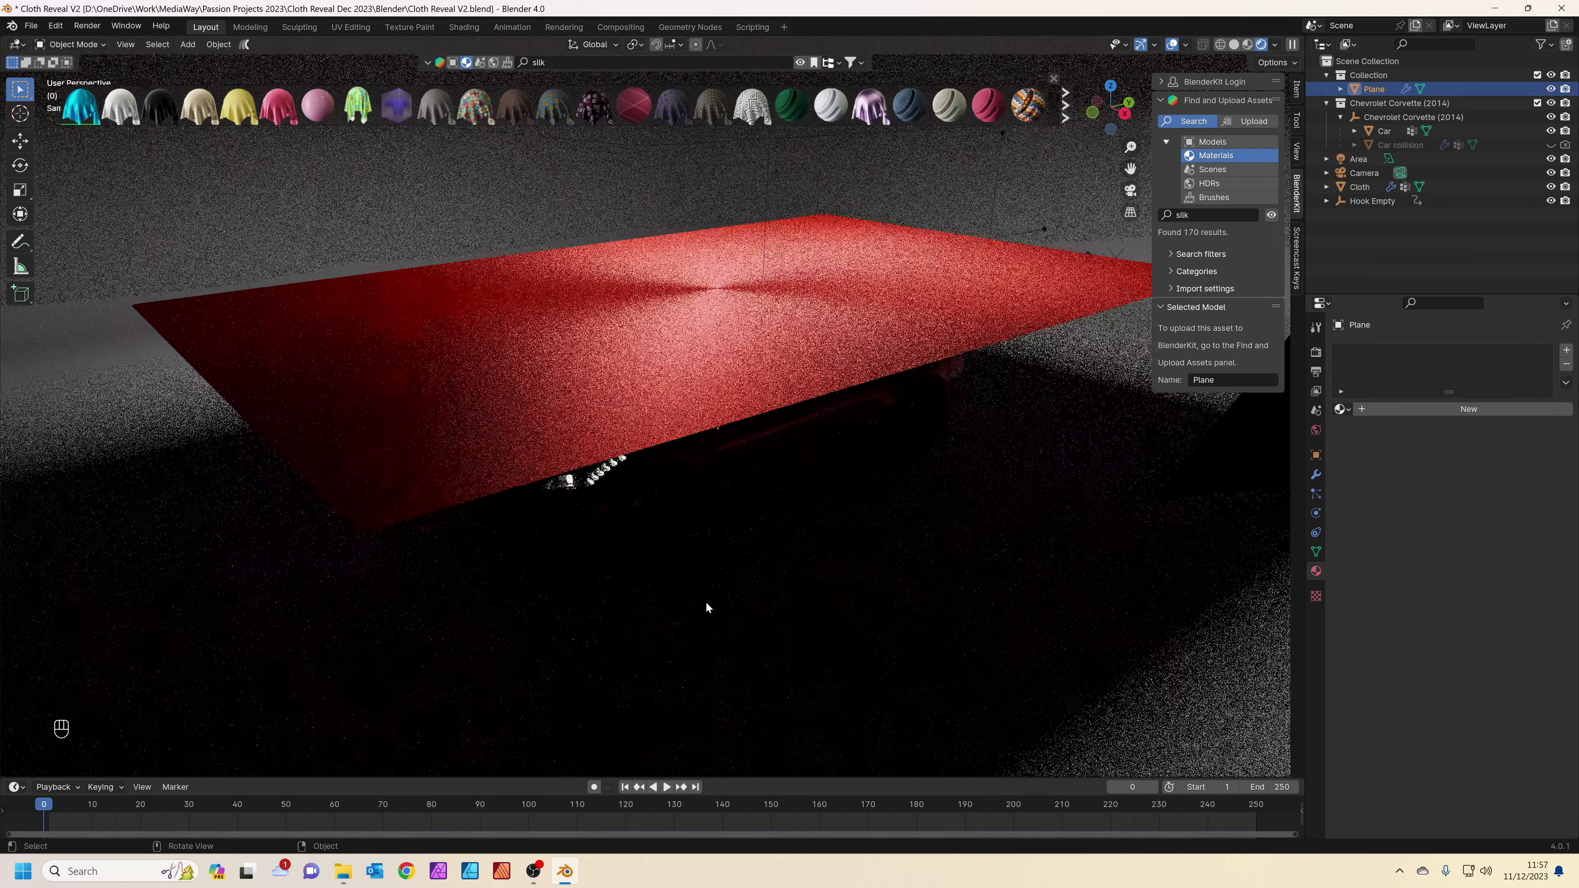
{"action": "left_click", "coordinate": [666, 787]}
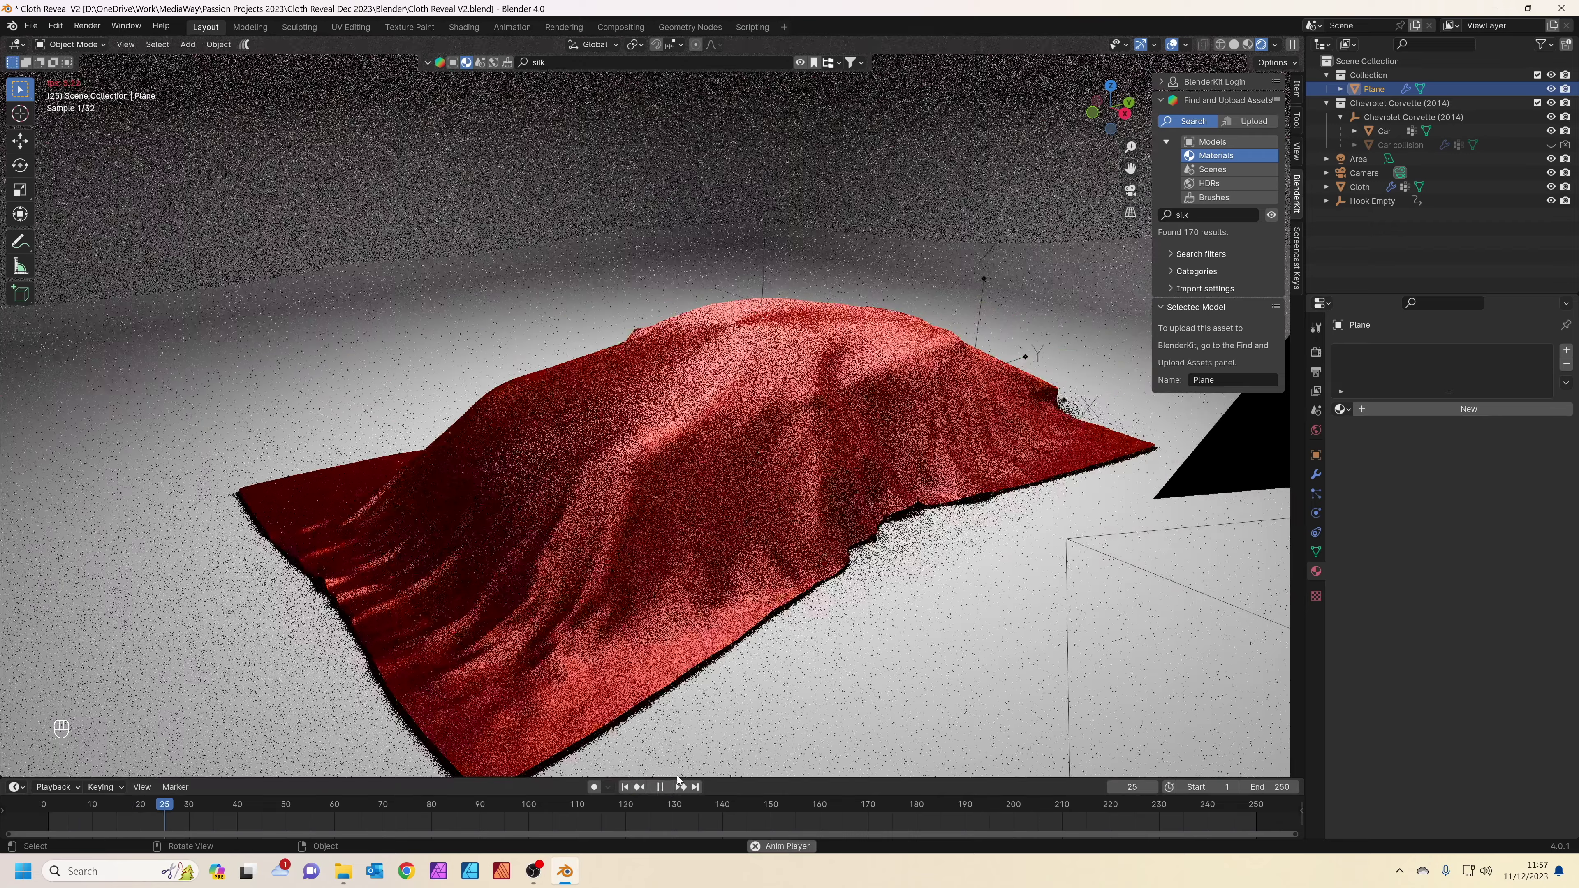
{"action": "key", "text": "ctrl+s"}
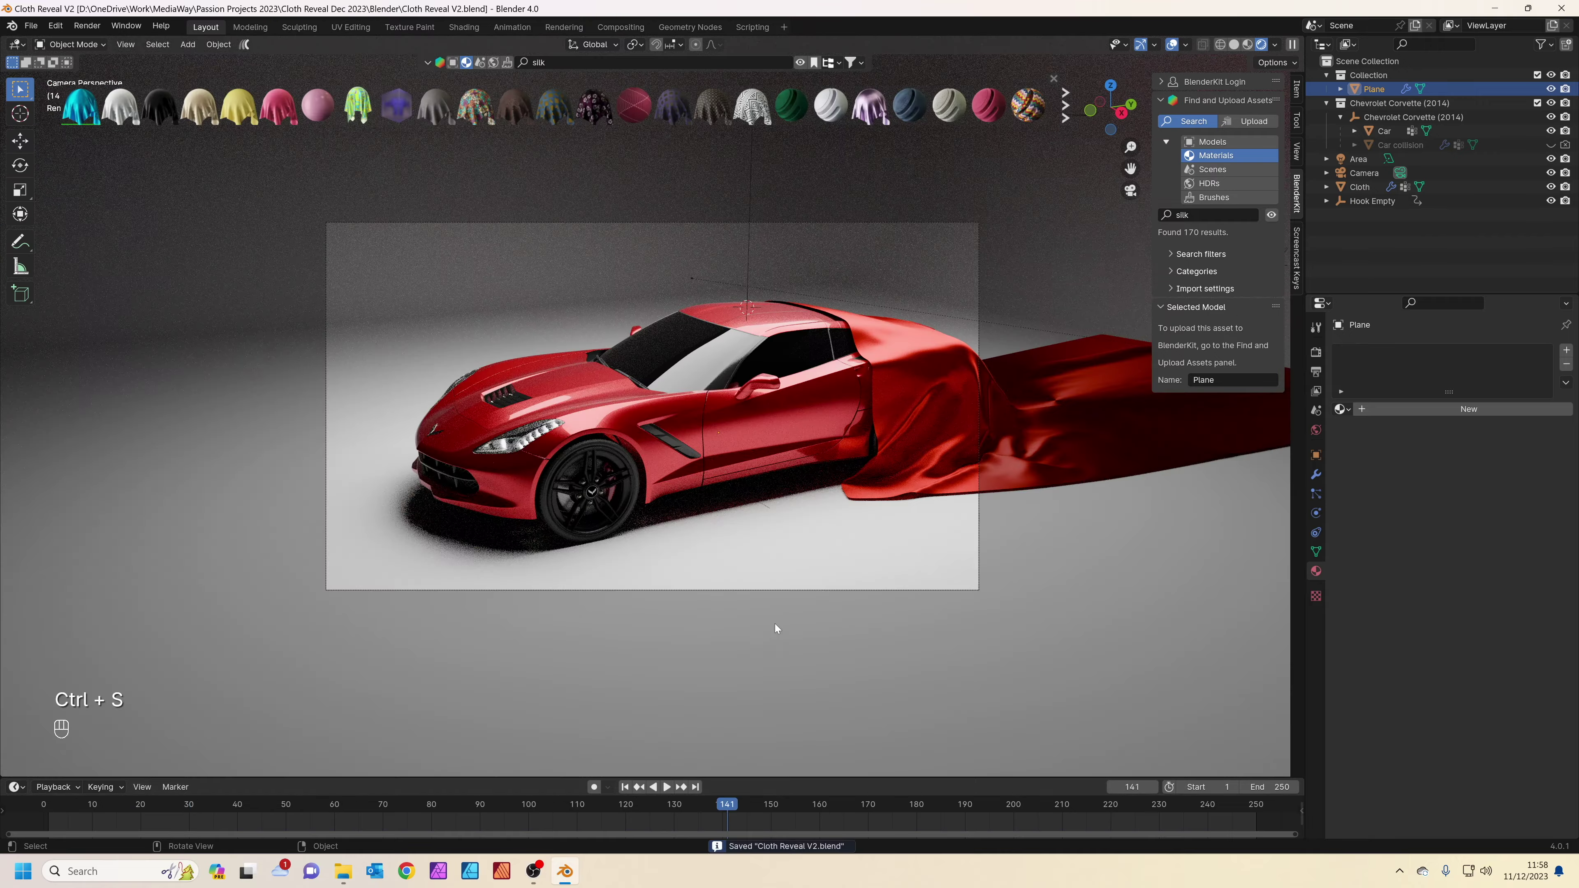
Move the animation to frame 127 and add a Plain Axes empty at the 3D cursor on the car's roof.
{"action": "left_click", "coordinate": [652, 786]}
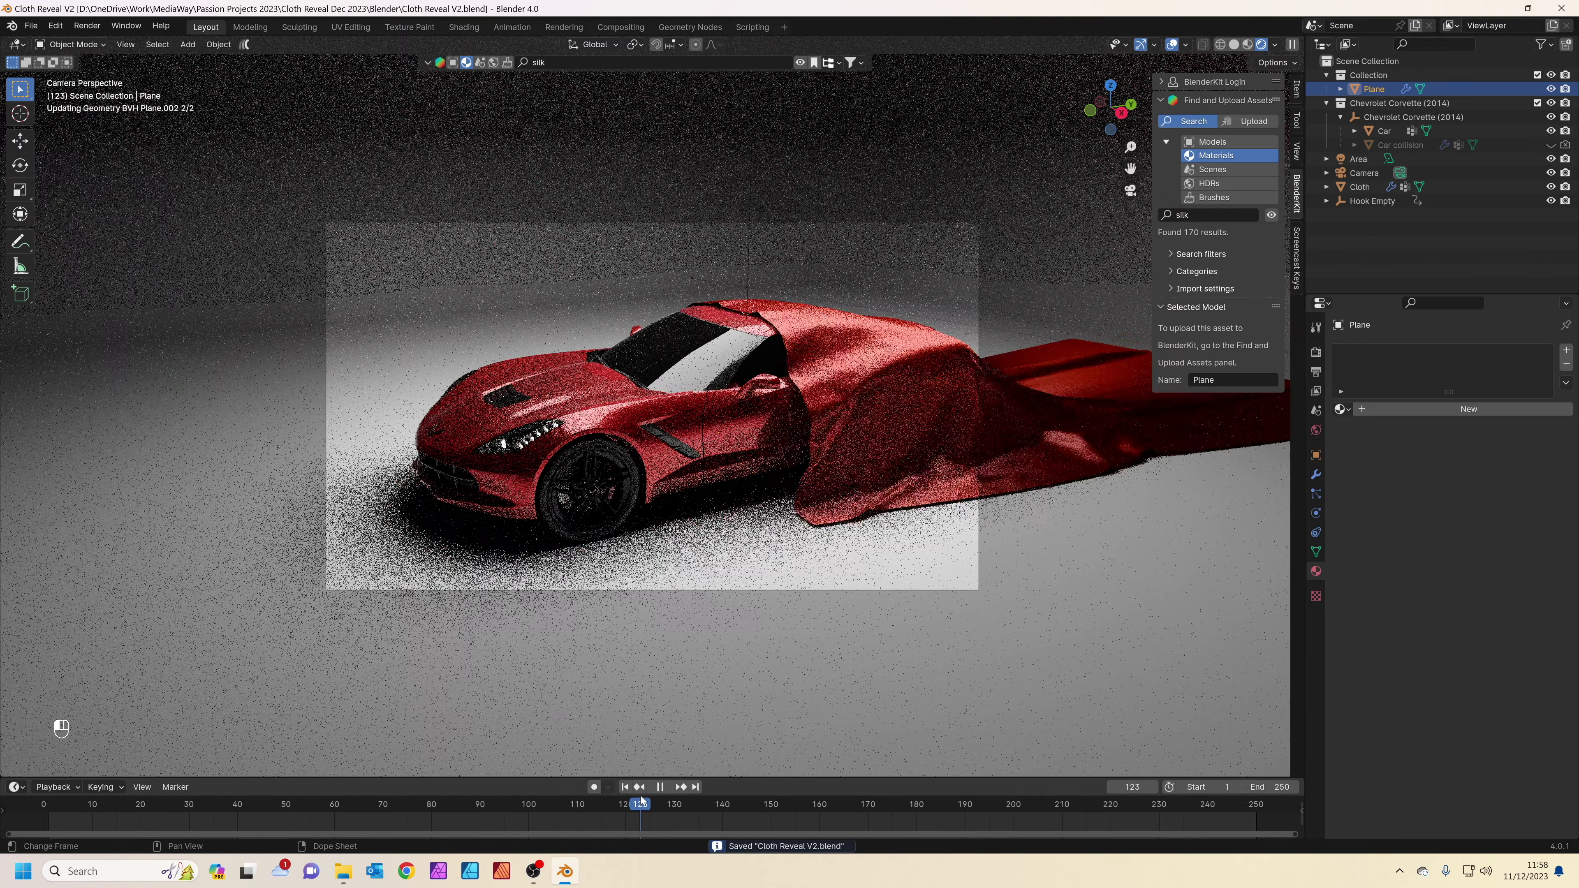
{"action": "left_click_drag", "start_coordinate": [648, 797], "coordinate": [660, 798]}
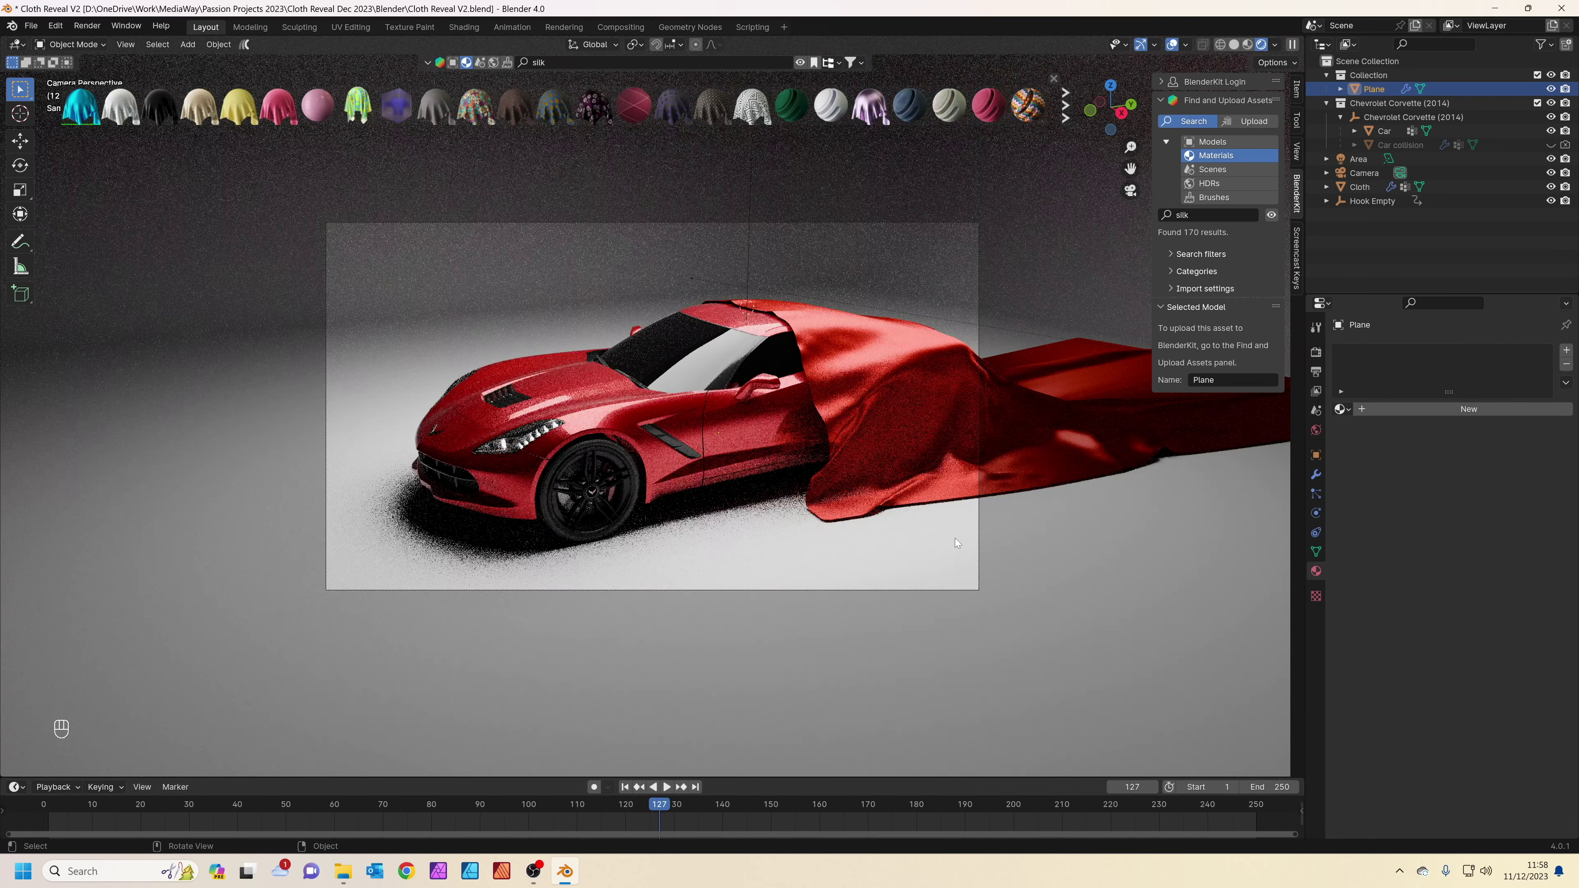
{"action": "middle_click_drag", "start_coordinate": [705, 378], "coordinate": [751, 431]}
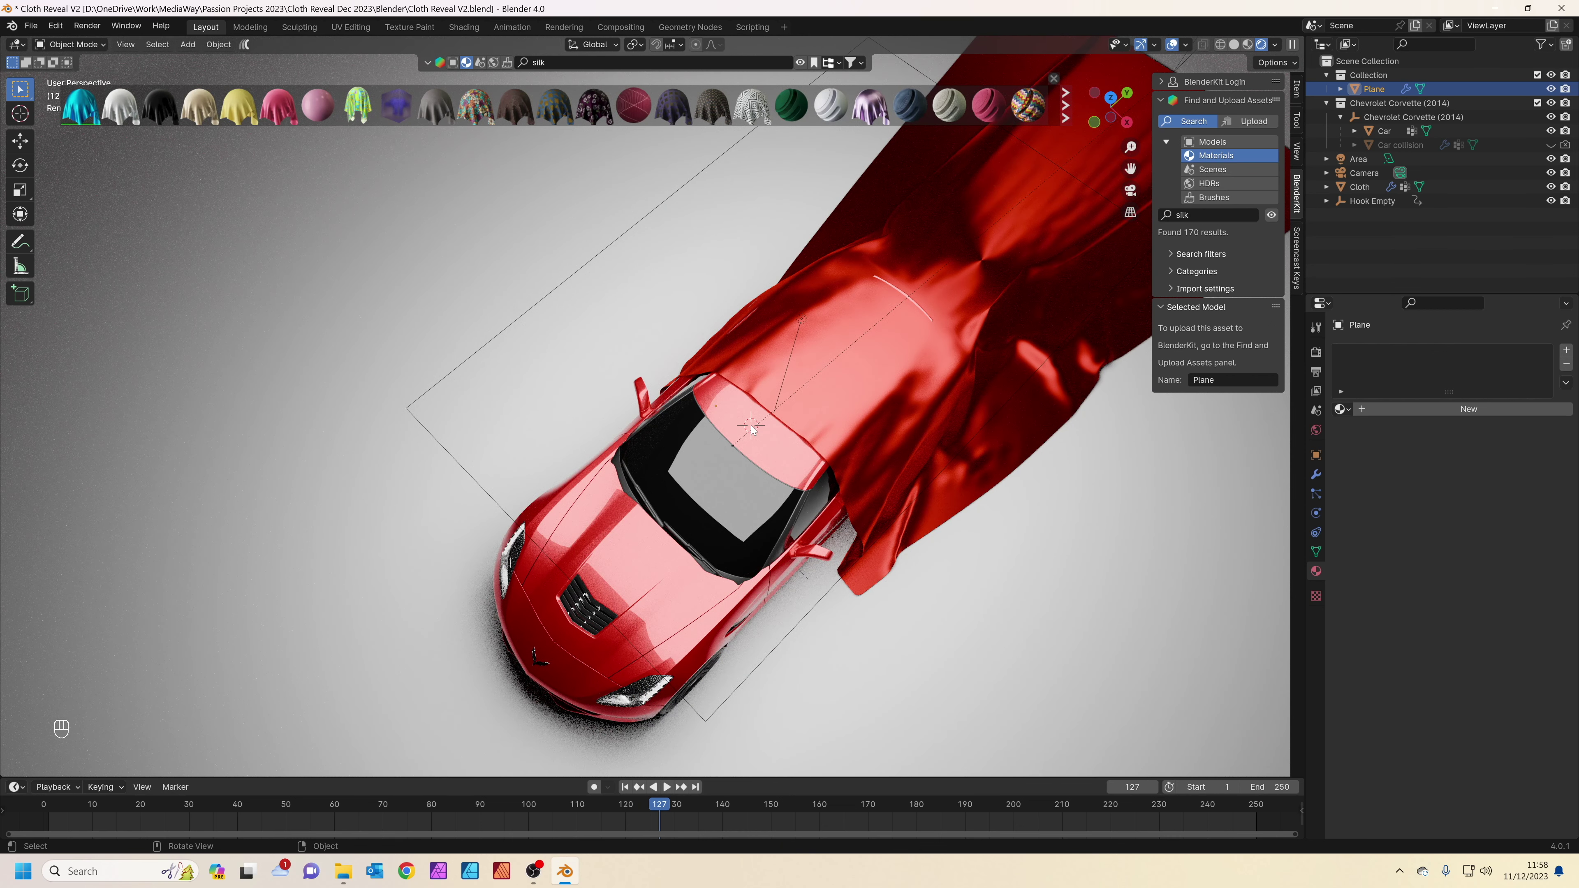
{"action": "key", "text": "shift+a"}
{"action": "mouse_move", "coordinate": [752, 361]}
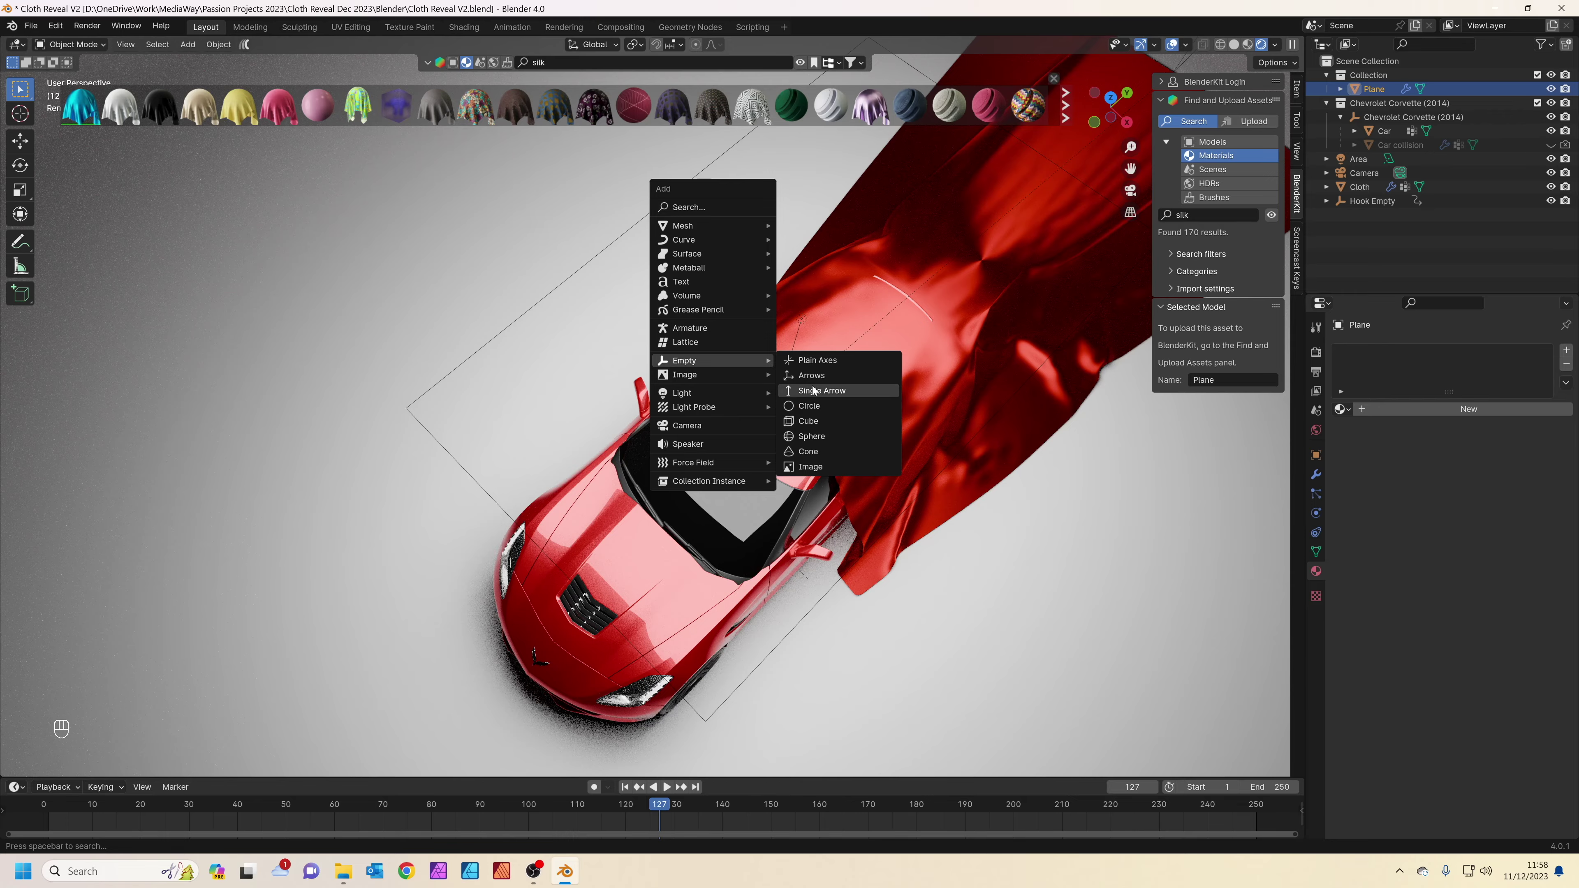
{"action": "left_click", "coordinate": [822, 362]}
{"action": "middle_click_drag", "start_coordinate": [779, 536], "coordinate": [741, 449]}
Rename the new empty as Camera rotation.
{"action": "double_click", "coordinate": [1362, 201]}
{"action": "type", "text": "Camera"}
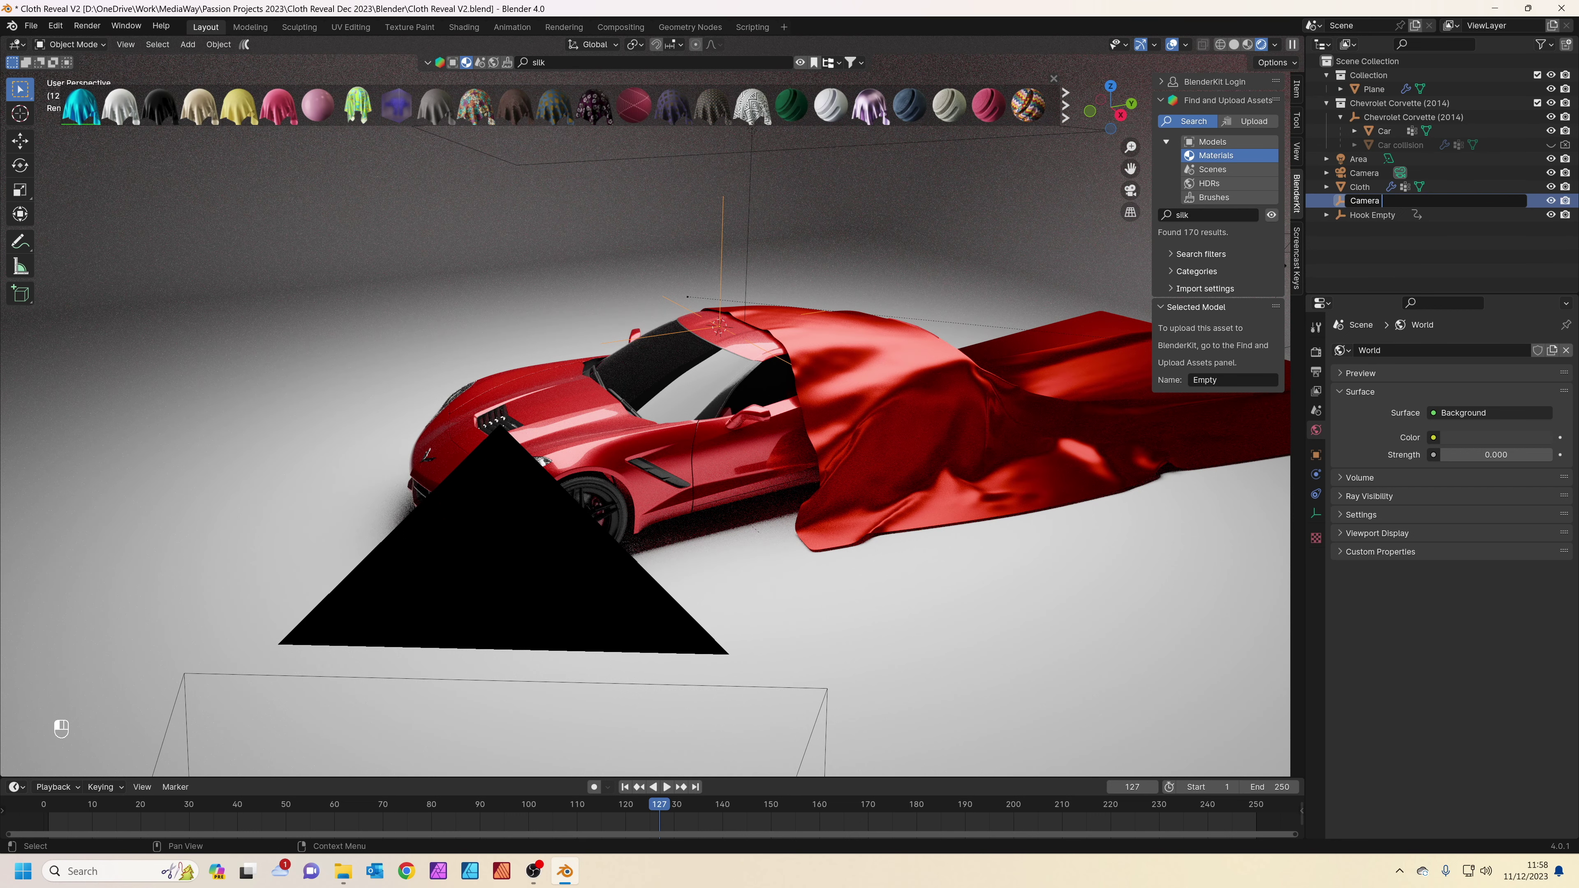
{"action": "type", "text": " rpt"}
{"action": "key", "text": "BackSpace"}
{"action": "key", "text": "BackSpace"}
{"action": "key", "text": "Return"}
Parent the camera to the Camera rotation empty.
{"action": "left_click", "coordinate": [1364, 173]}
{"action": "left_click", "coordinate": [1380, 187], "text": "ctrl"}
{"action": "key", "text": "ctrl+p"}
{"action": "left_click", "coordinate": [831, 583]}
{"action": "left_click", "coordinate": [830, 581]}
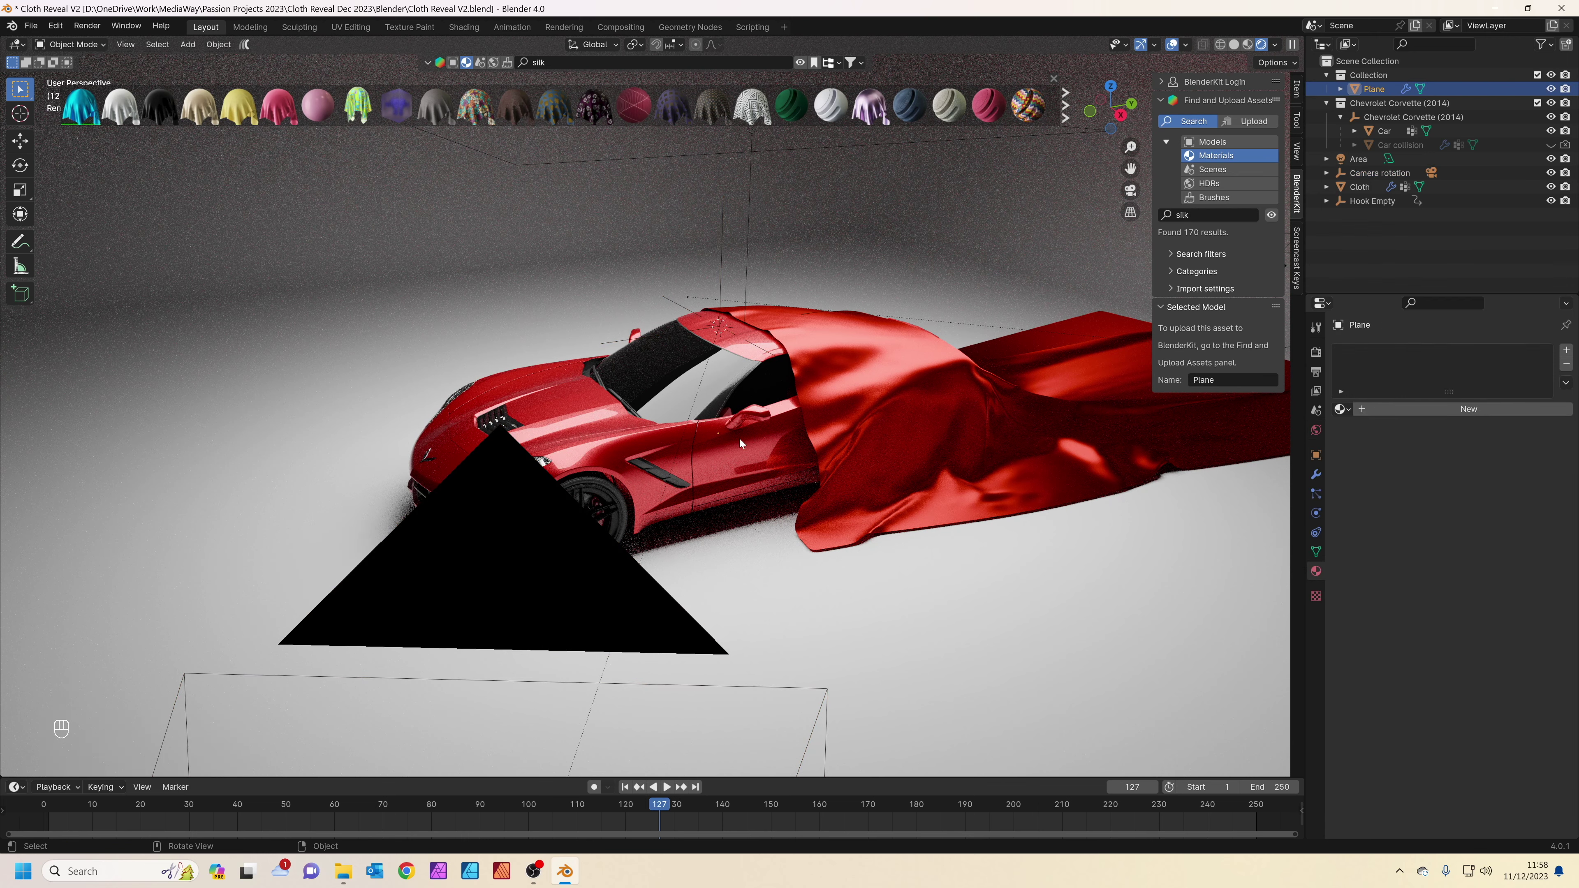
Select the Camera rotation empty and test how rotating it around the global Z axis swings the camera, without keeping the rotation.
{"action": "left_click", "coordinate": [720, 304]}
{"action": "middle_click_drag", "start_coordinate": [721, 303], "coordinate": [894, 441]}
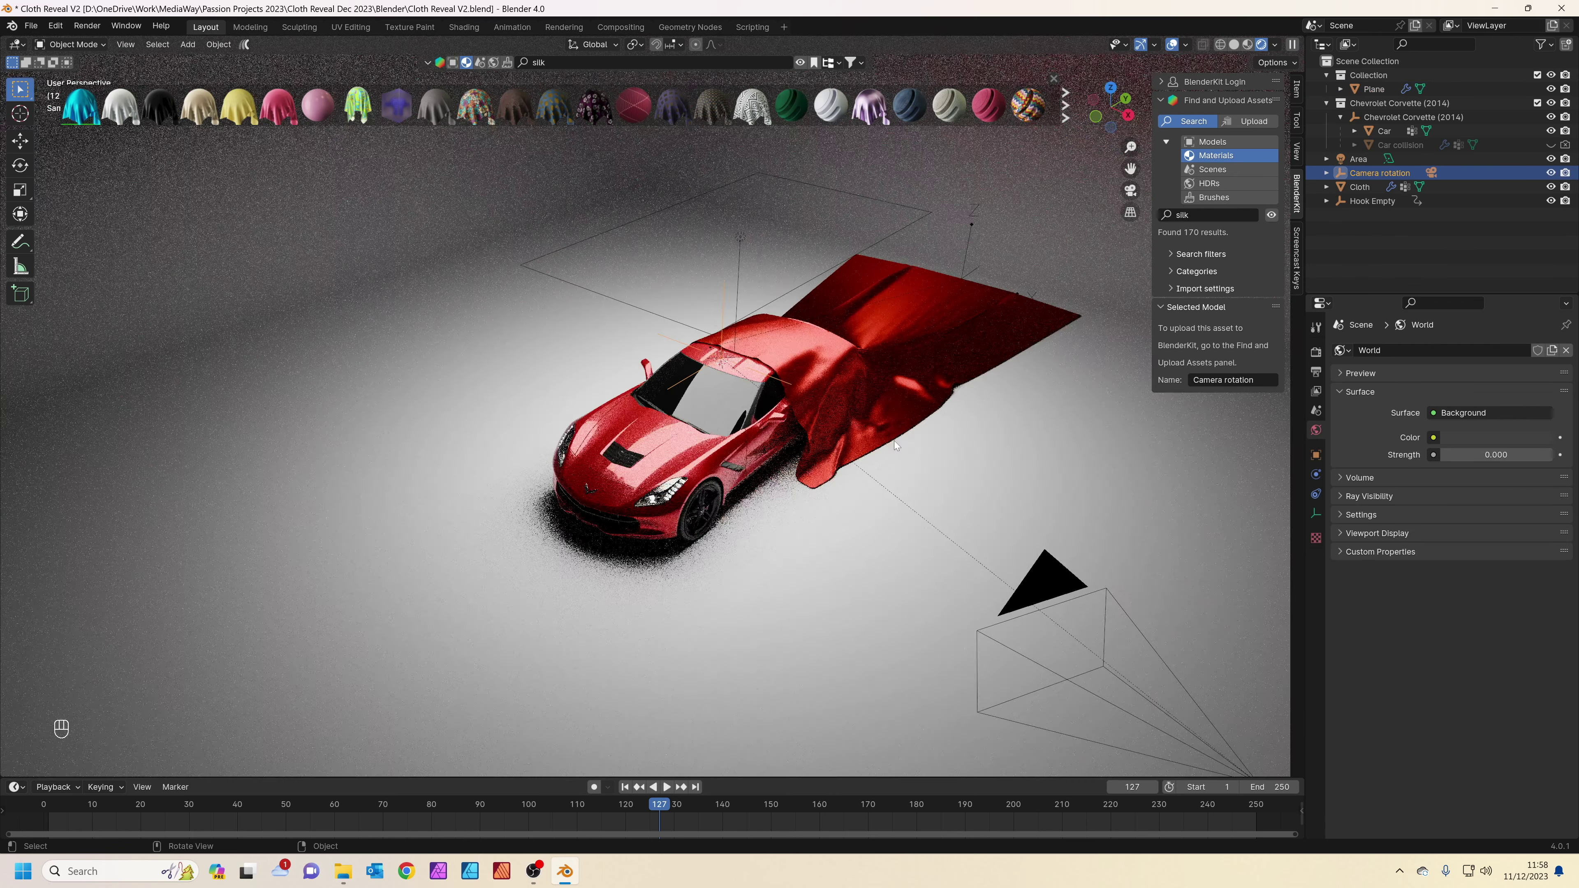
{"action": "key", "text": "r"}
{"action": "key", "text": "z"}
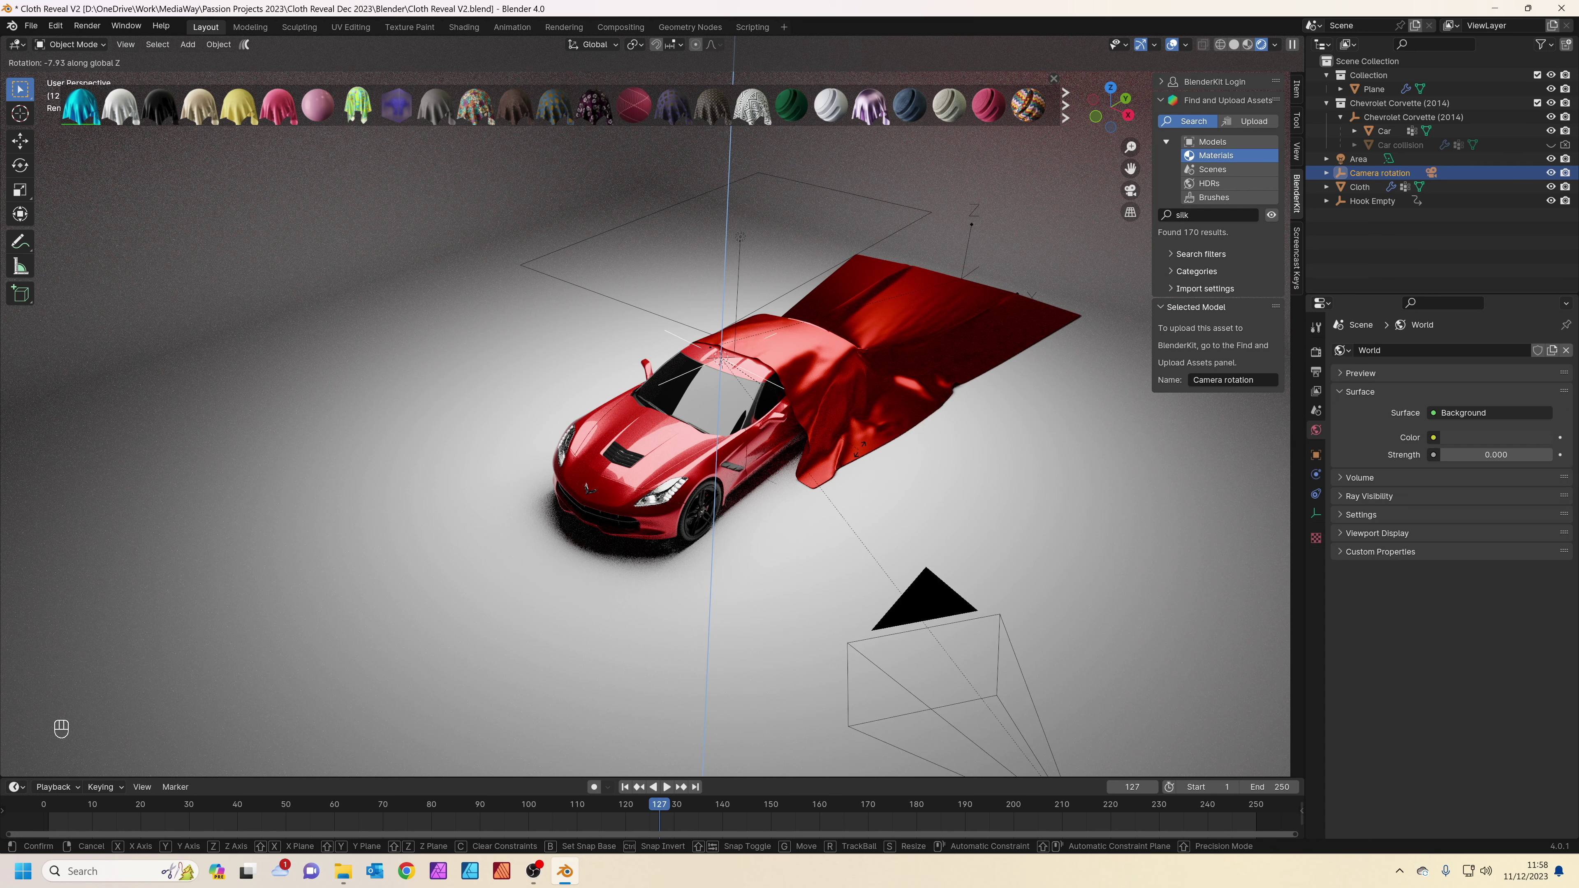
{"action": "key", "text": "Escape"}
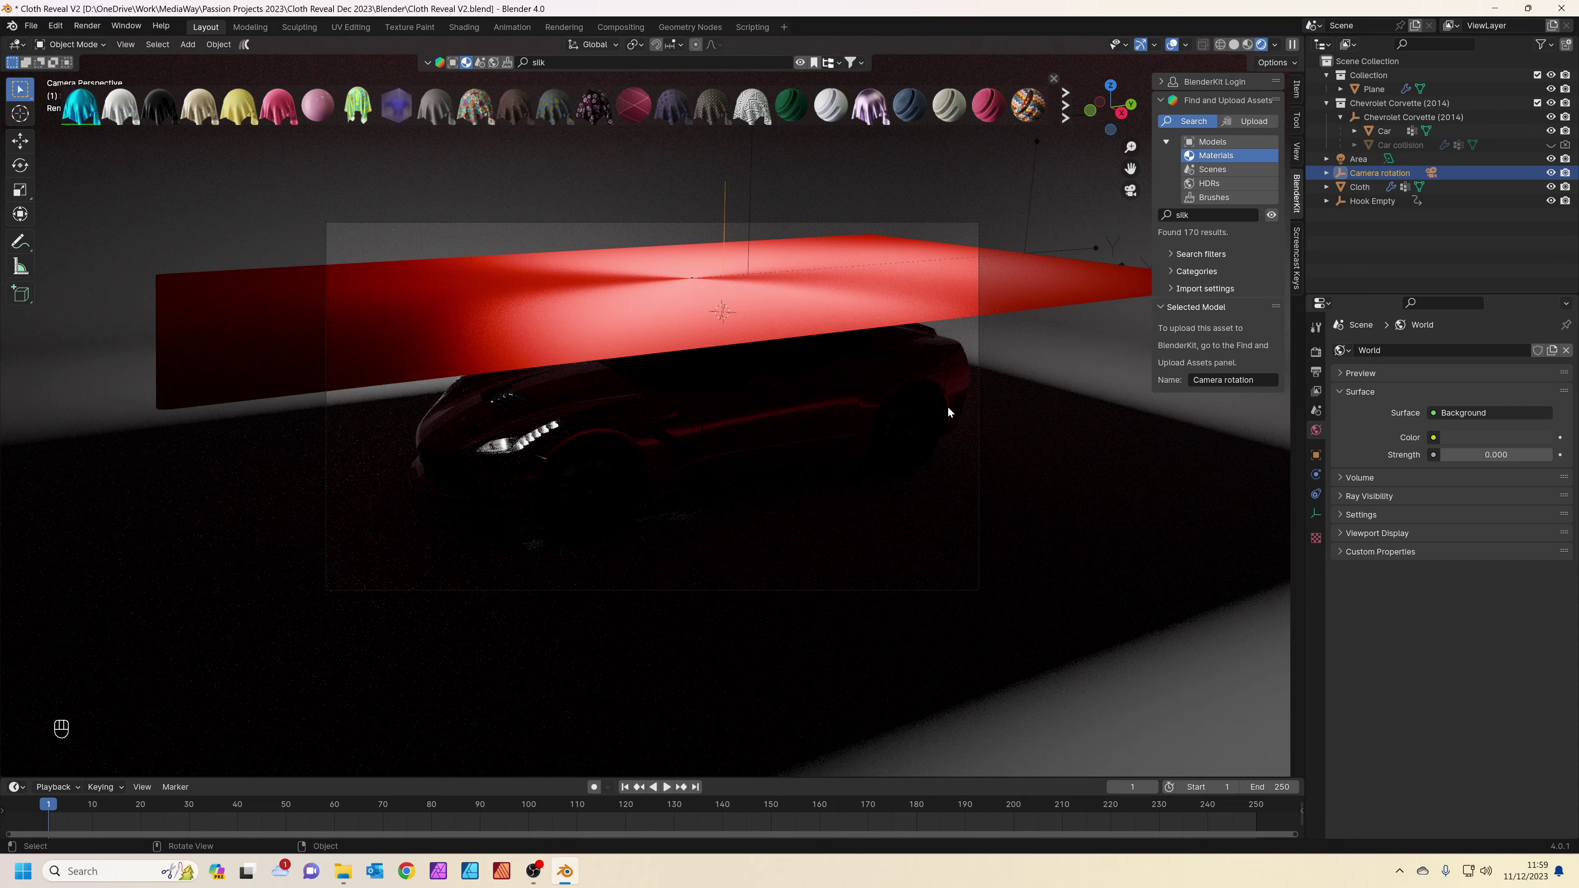
Insert a rotation keyframe for the Camera rotation empty at frame 1.
{"action": "key", "text": "i"}
{"action": "left_click", "coordinate": [936, 422]}
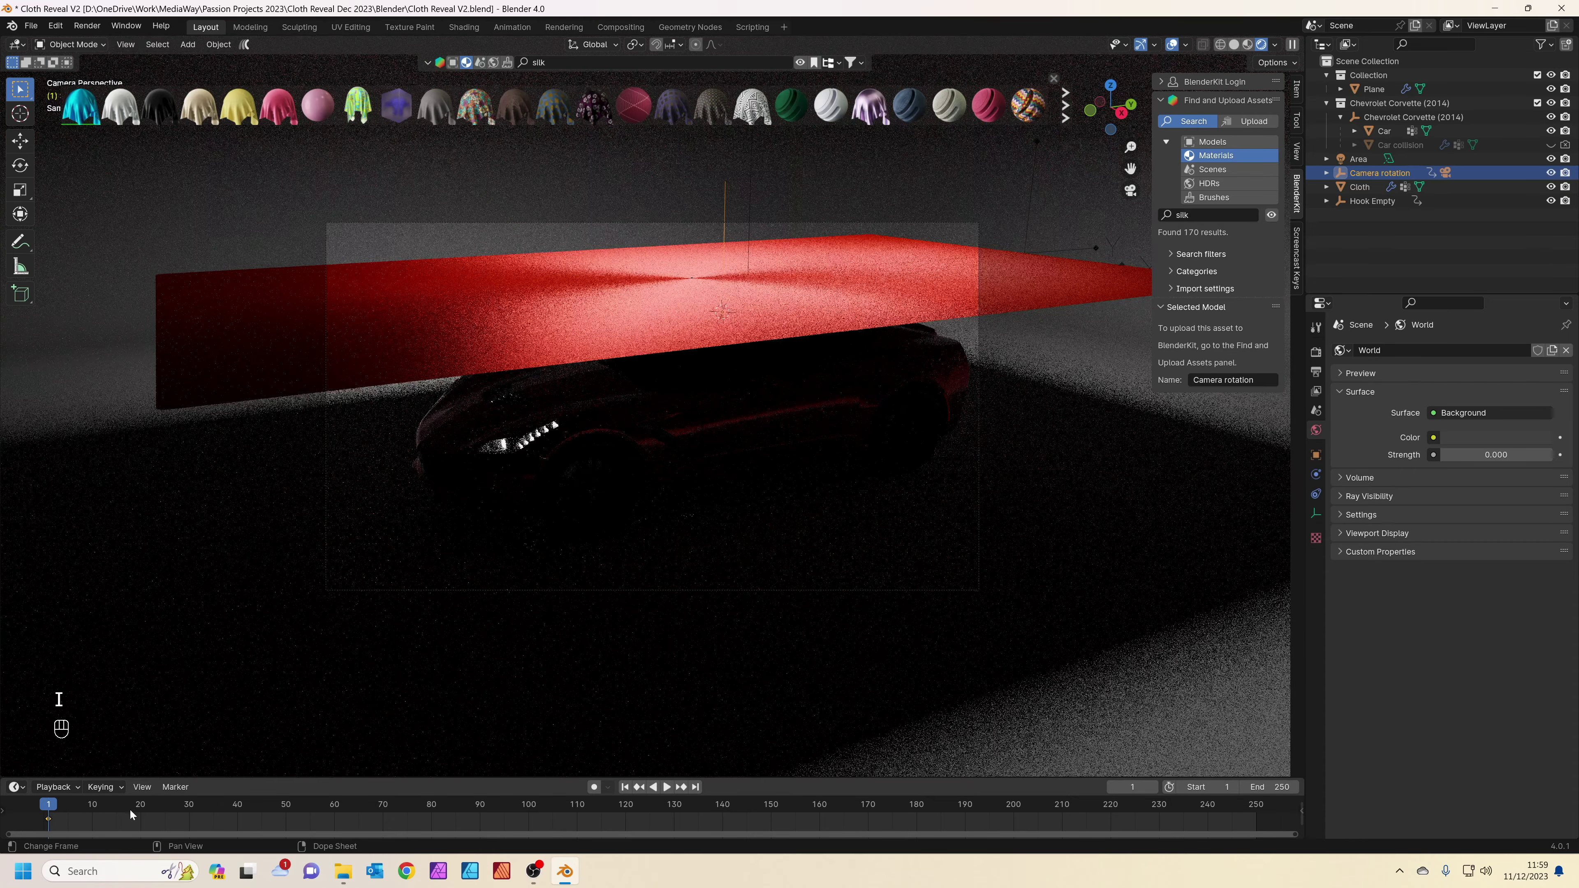
At frame 31, rotate the Camera rotation empty about -18.3° around global Z and insert a rotation keyframe.
{"action": "key", "text": "space"}
{"action": "left_click_drag", "start_coordinate": [189, 803], "coordinate": [193, 803]}
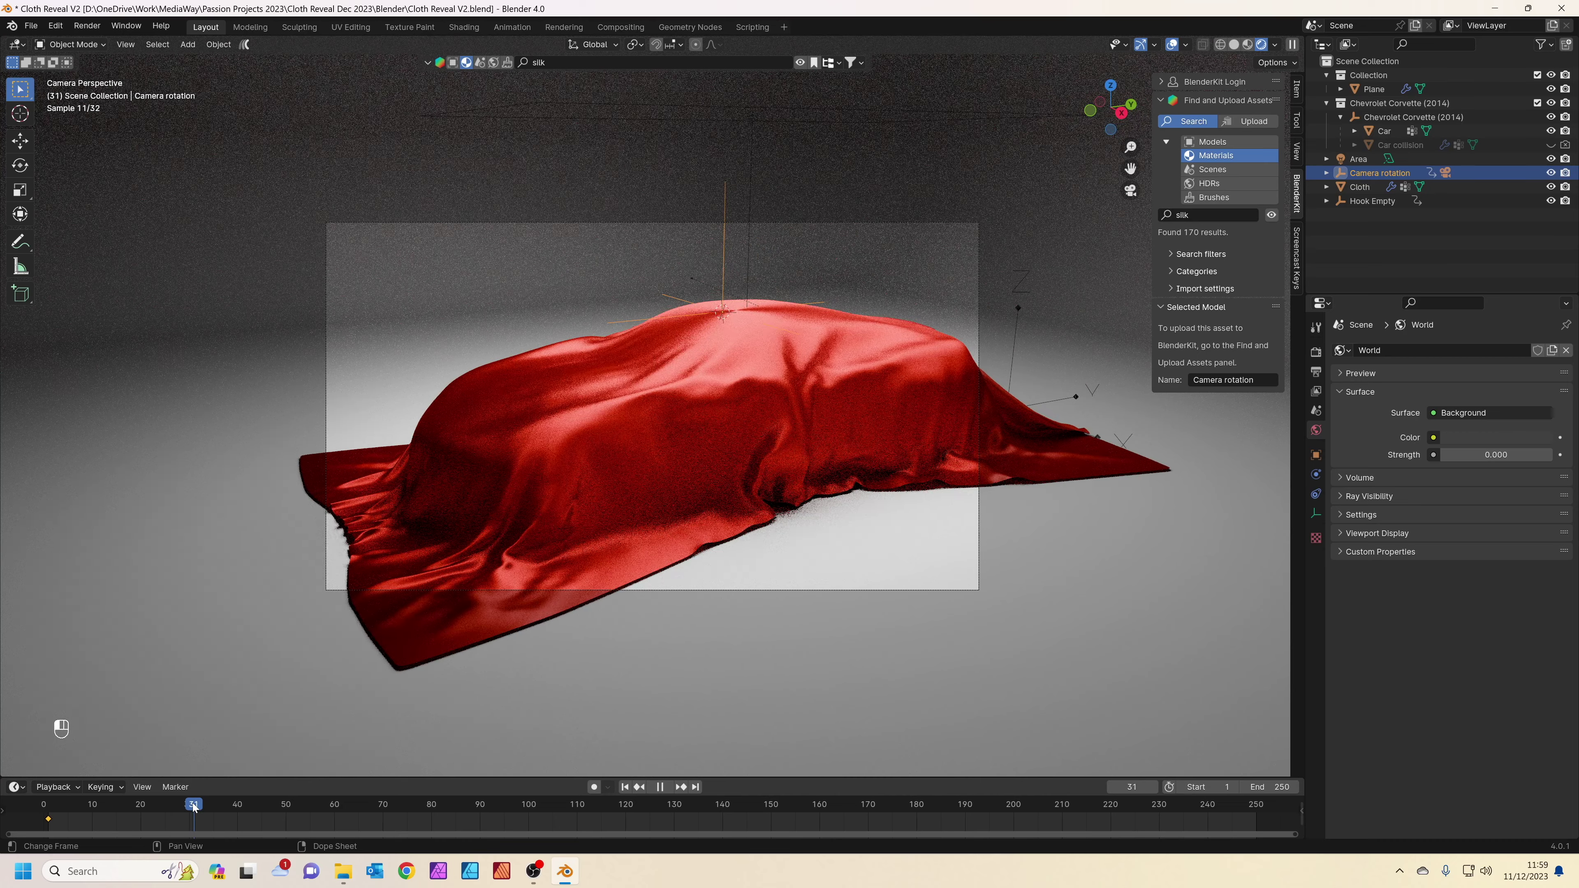
{"action": "key", "text": "space"}
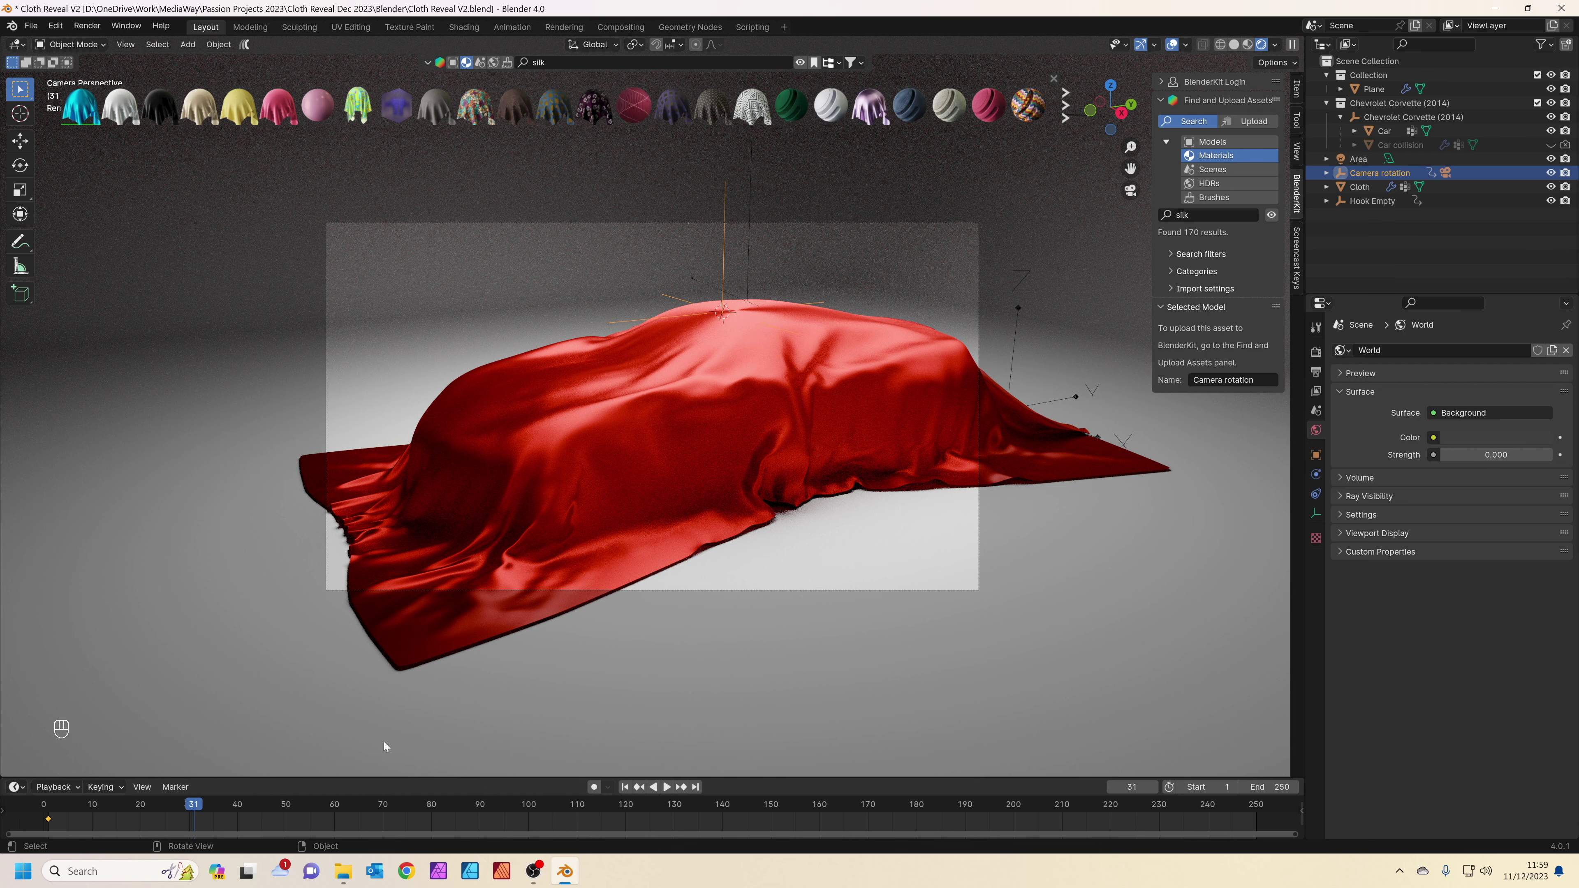
{"action": "key", "text": "r"}
{"action": "key", "text": "z"}
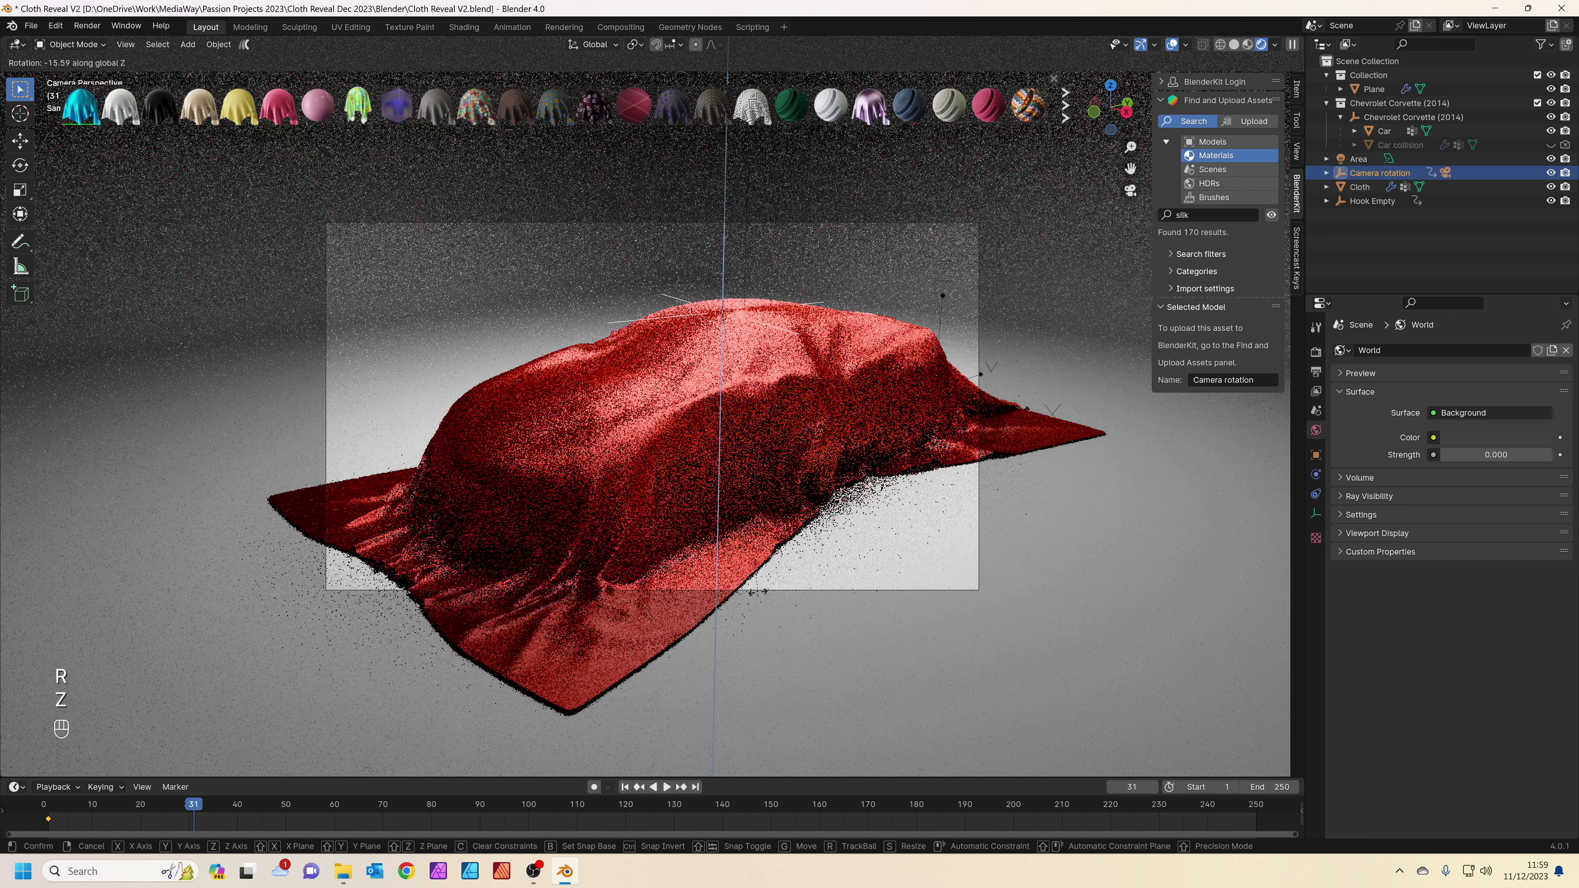
{"action": "left_click", "coordinate": [747, 596]}
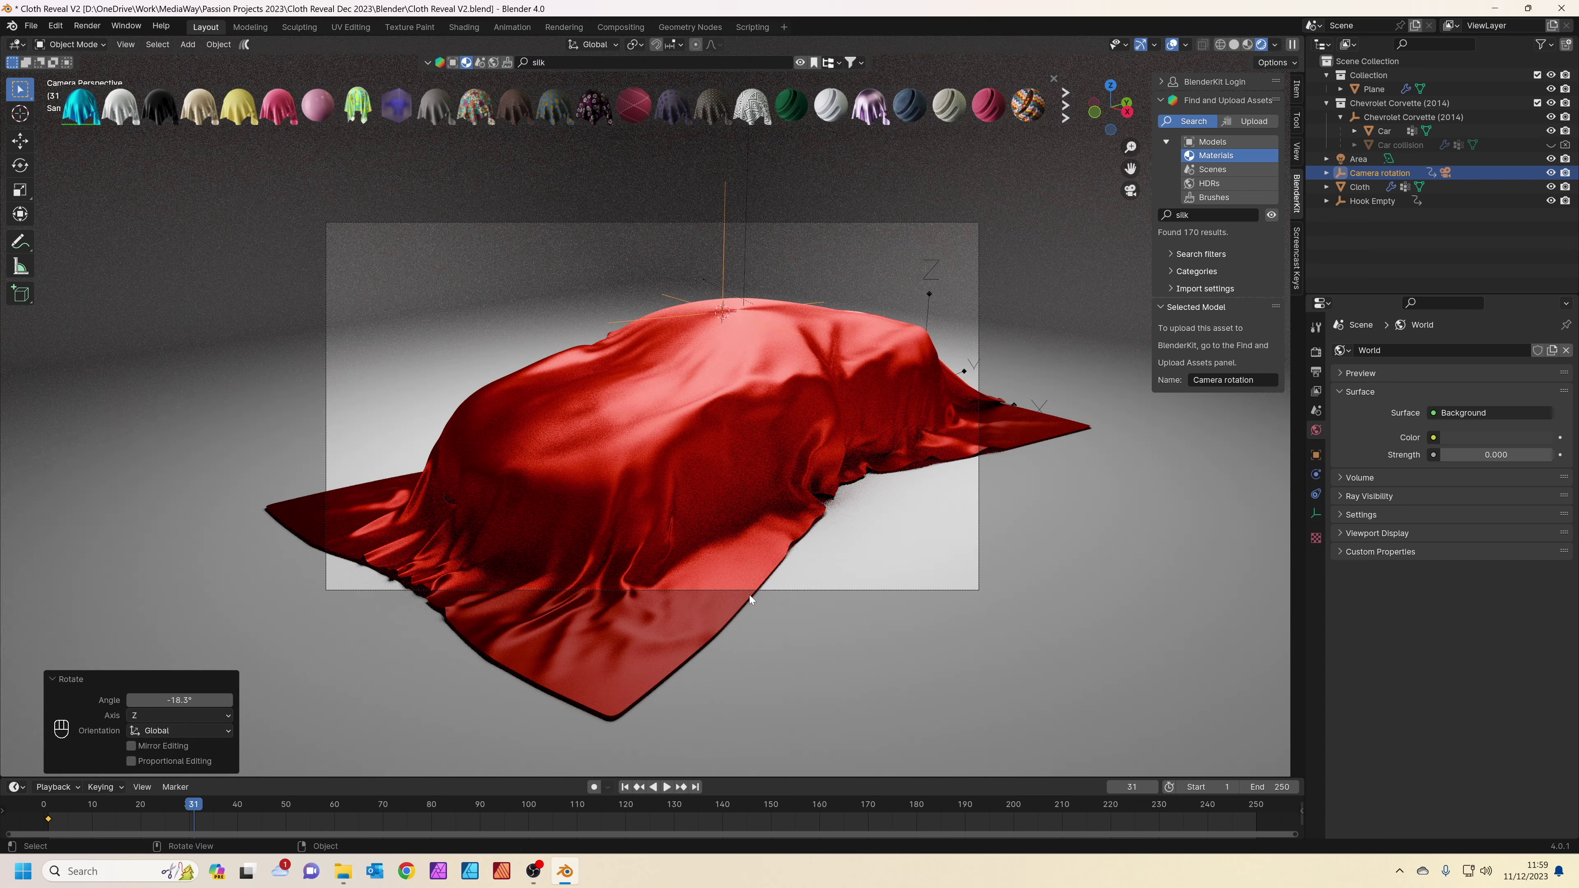
{"action": "key", "text": "i"}
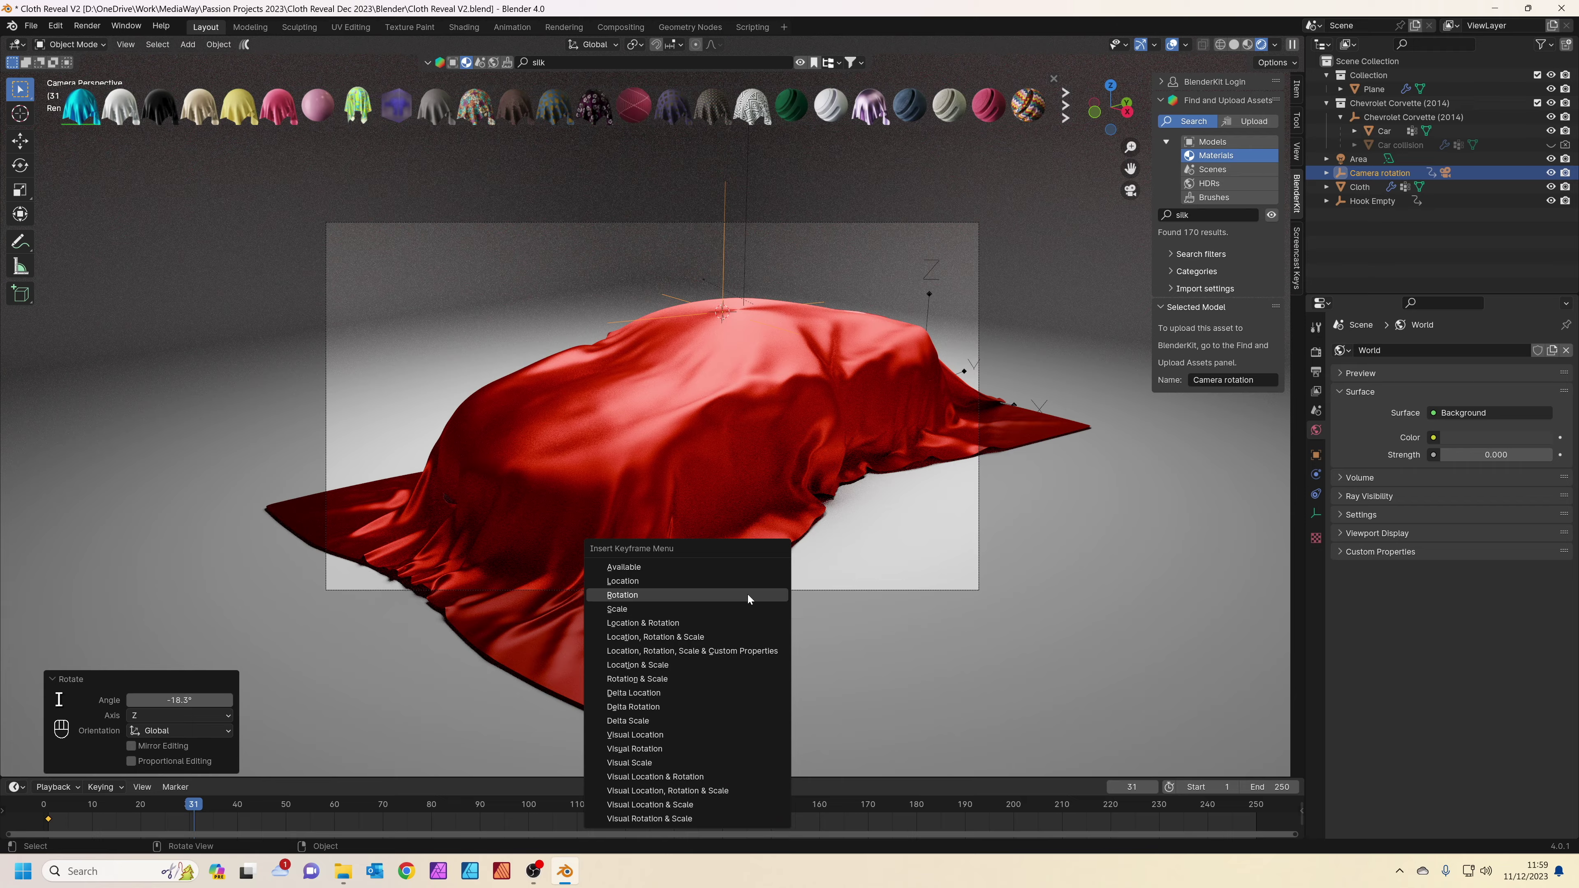
{"action": "left_click", "coordinate": [748, 594]}
At frame 200, rotate the Camera rotation empty about 18.6° around global Z and insert a rotation keyframe.
{"action": "left_click_drag", "start_coordinate": [198, 808], "coordinate": [1012, 812]}
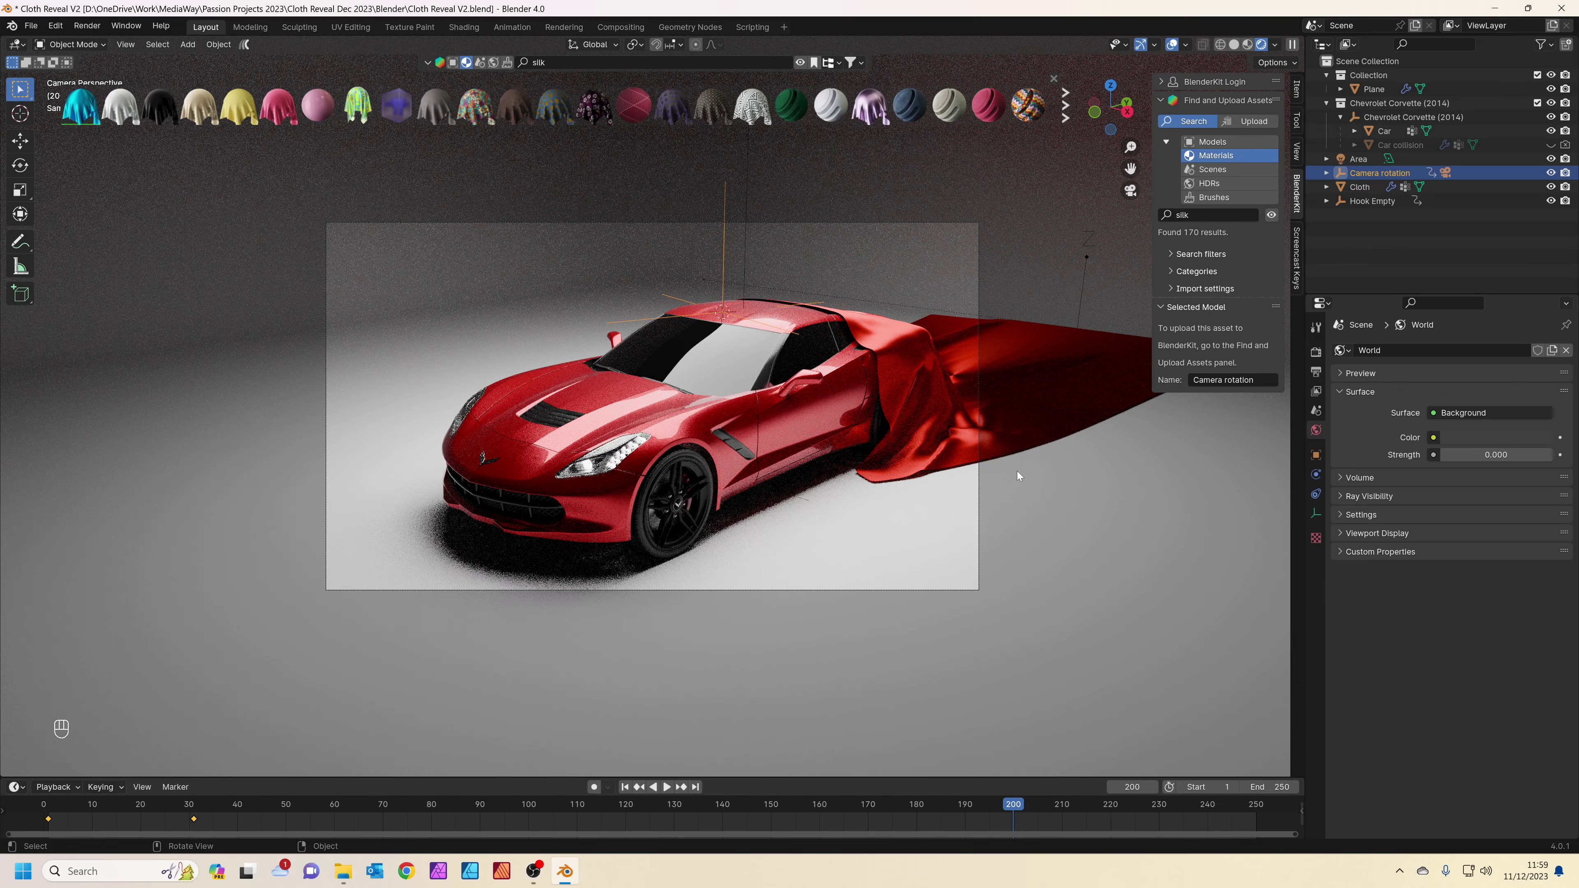
{"action": "key", "text": "r"}
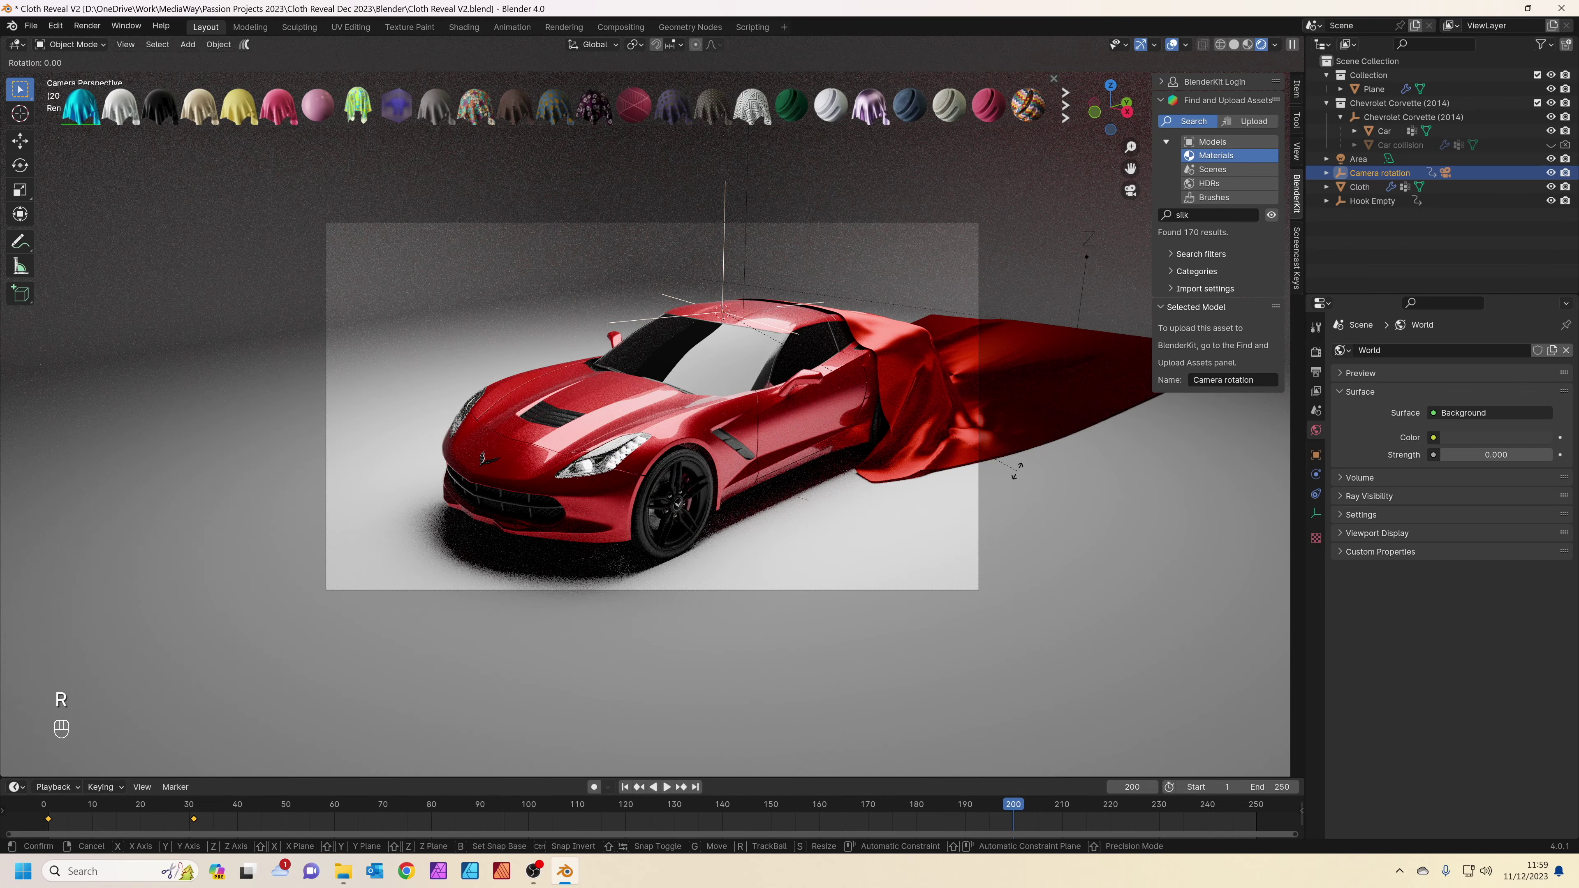
{"action": "key", "text": "z"}
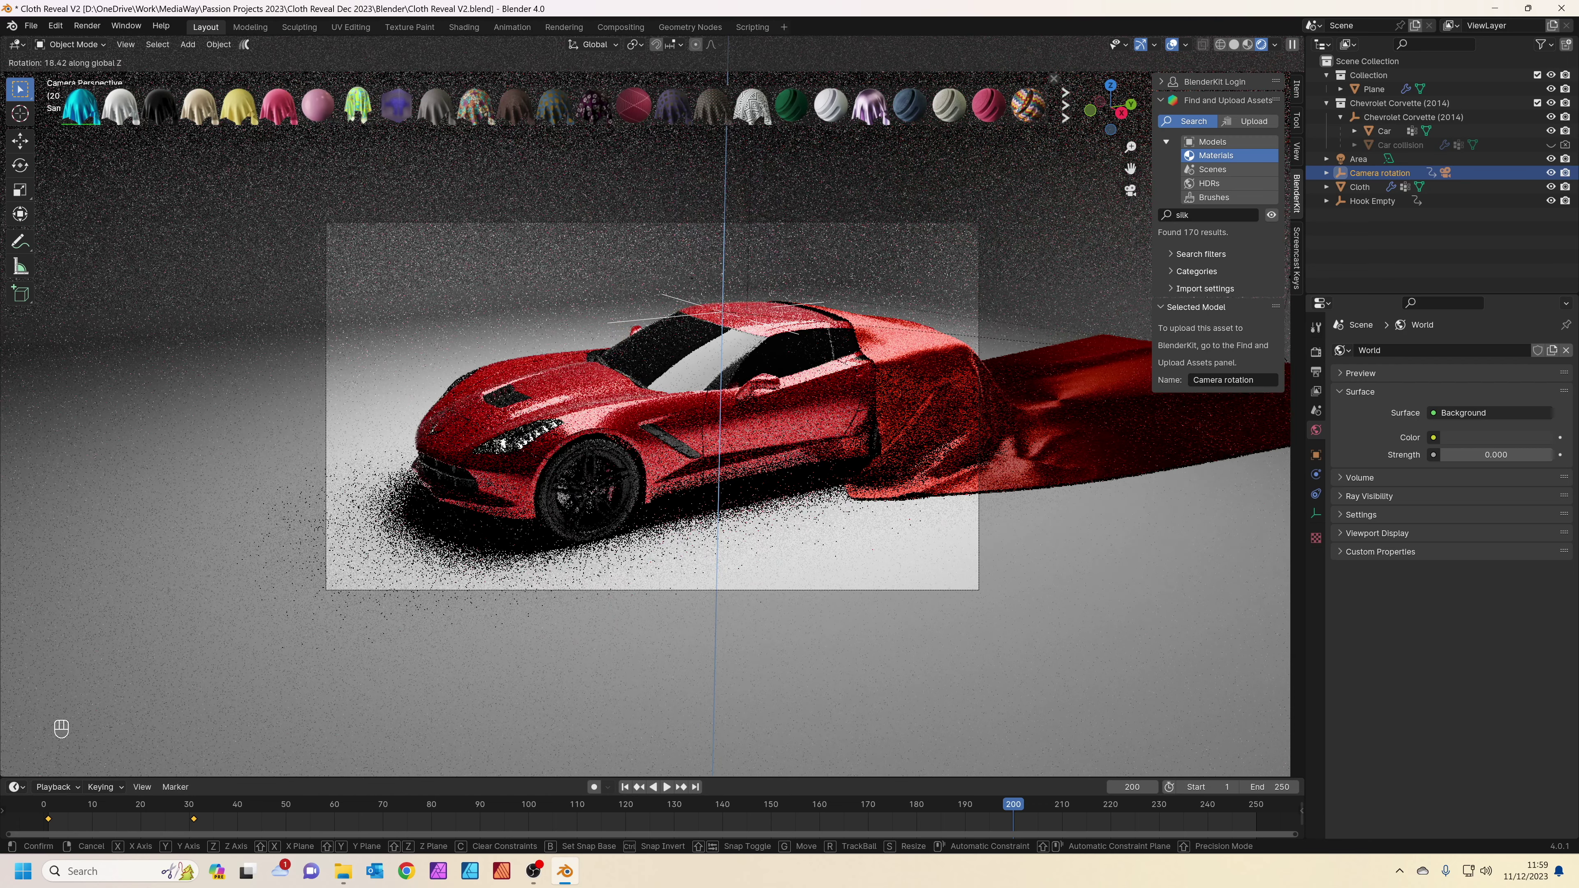
{"action": "key", "text": "Return"}
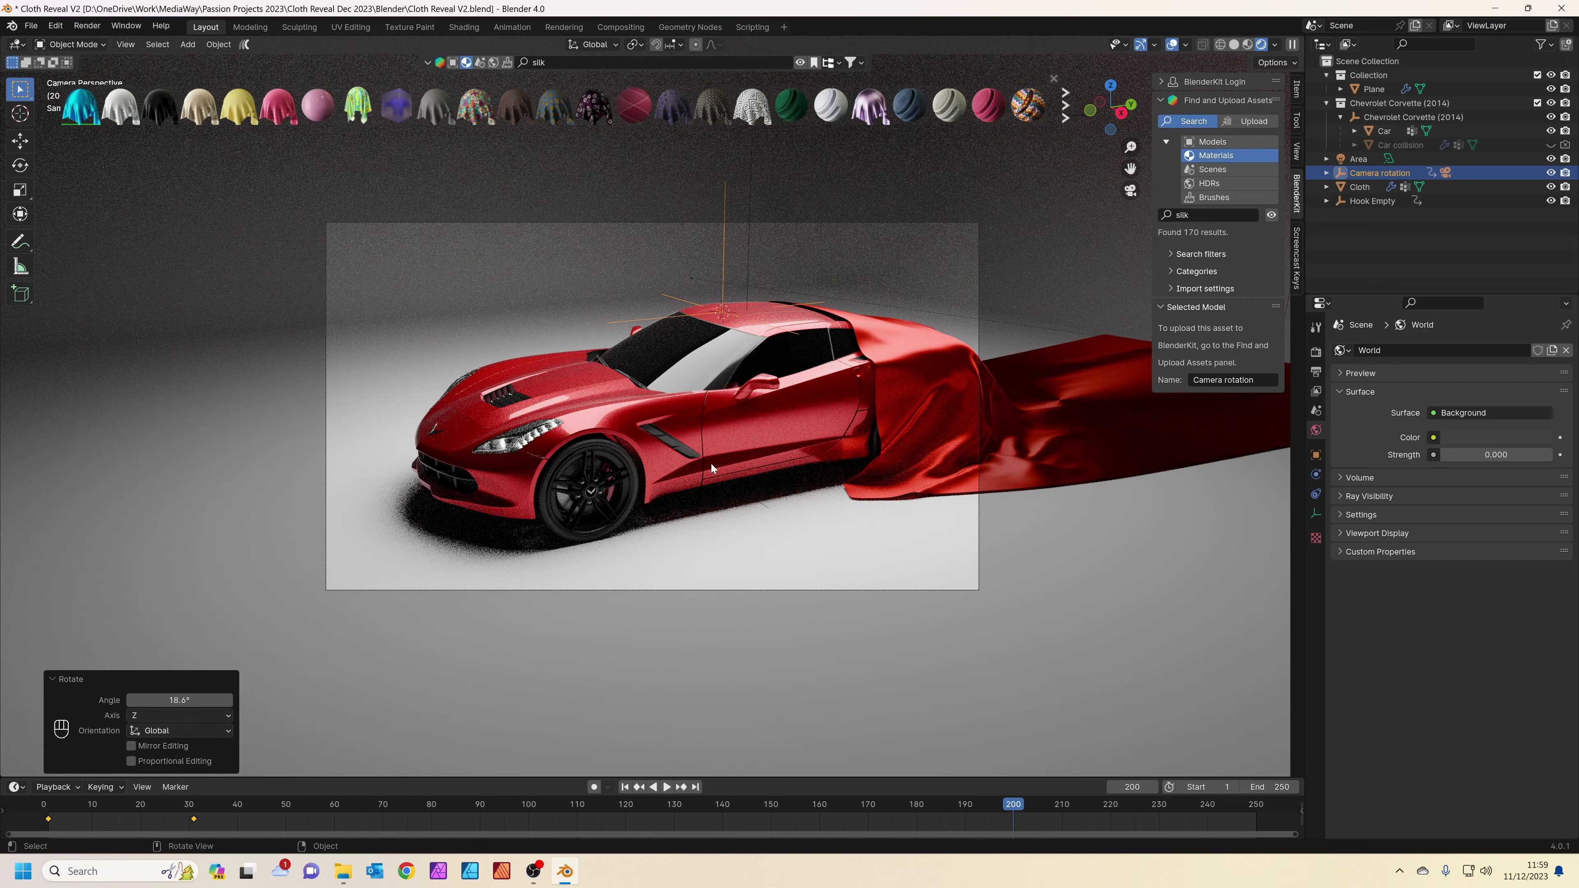
{"action": "key", "text": "i"}
{"action": "left_click", "coordinate": [694, 467]}
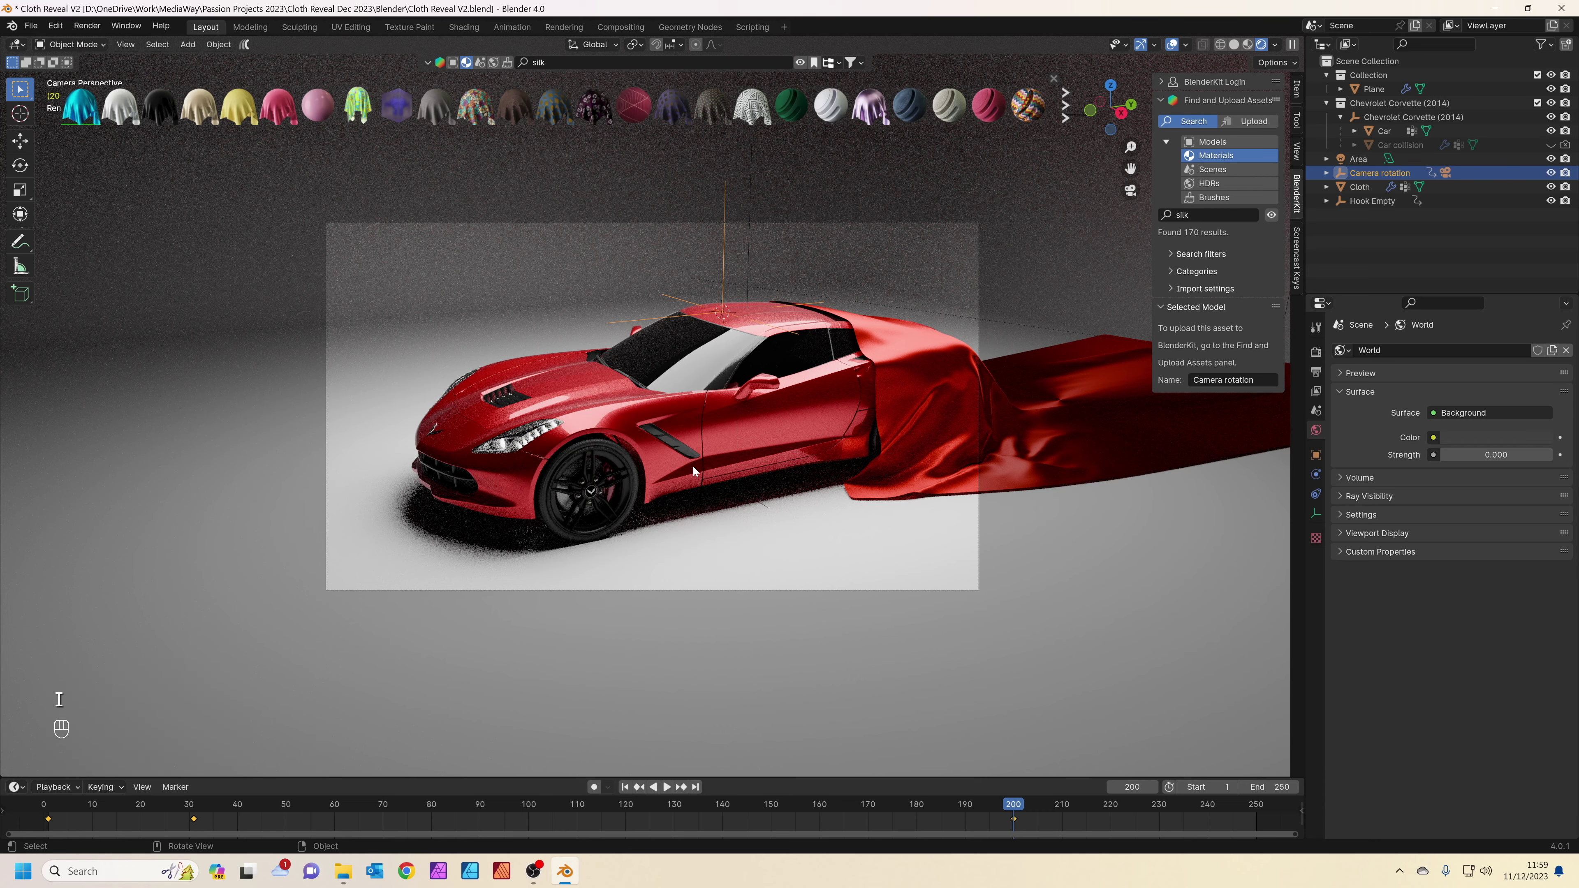
Switch the viewport to solid shading and scrub back through the timeline to preview the camera move.
{"action": "left_click", "coordinate": [950, 808]}
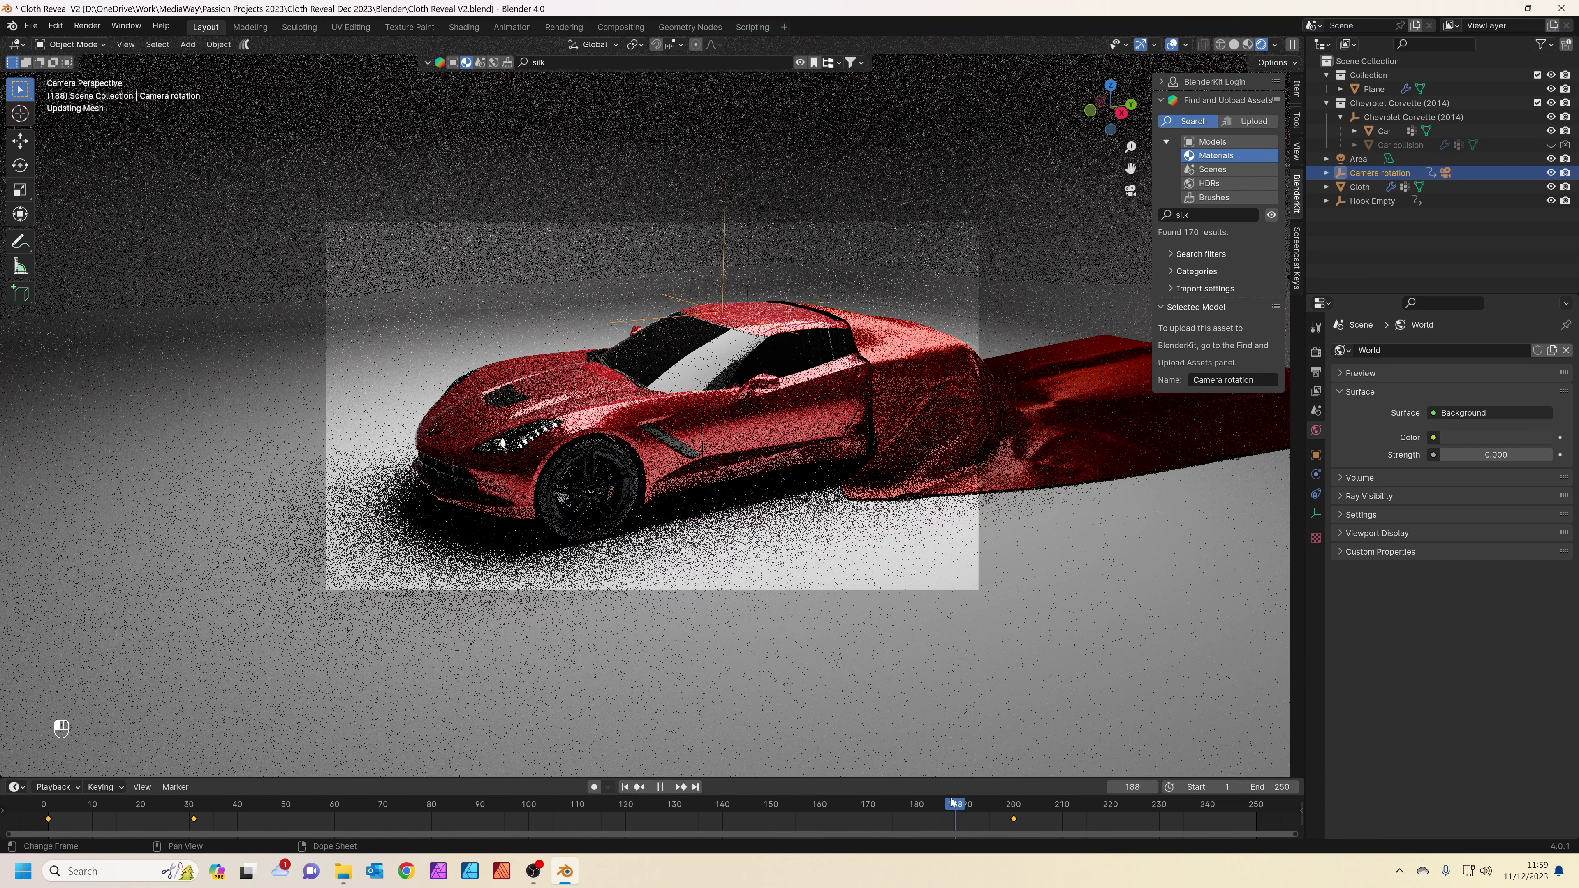
{"action": "left_click", "coordinate": [1234, 44]}
{"action": "left_click_drag", "start_coordinate": [951, 808], "coordinate": [123, 833]}
{"action": "key", "text": "space"}
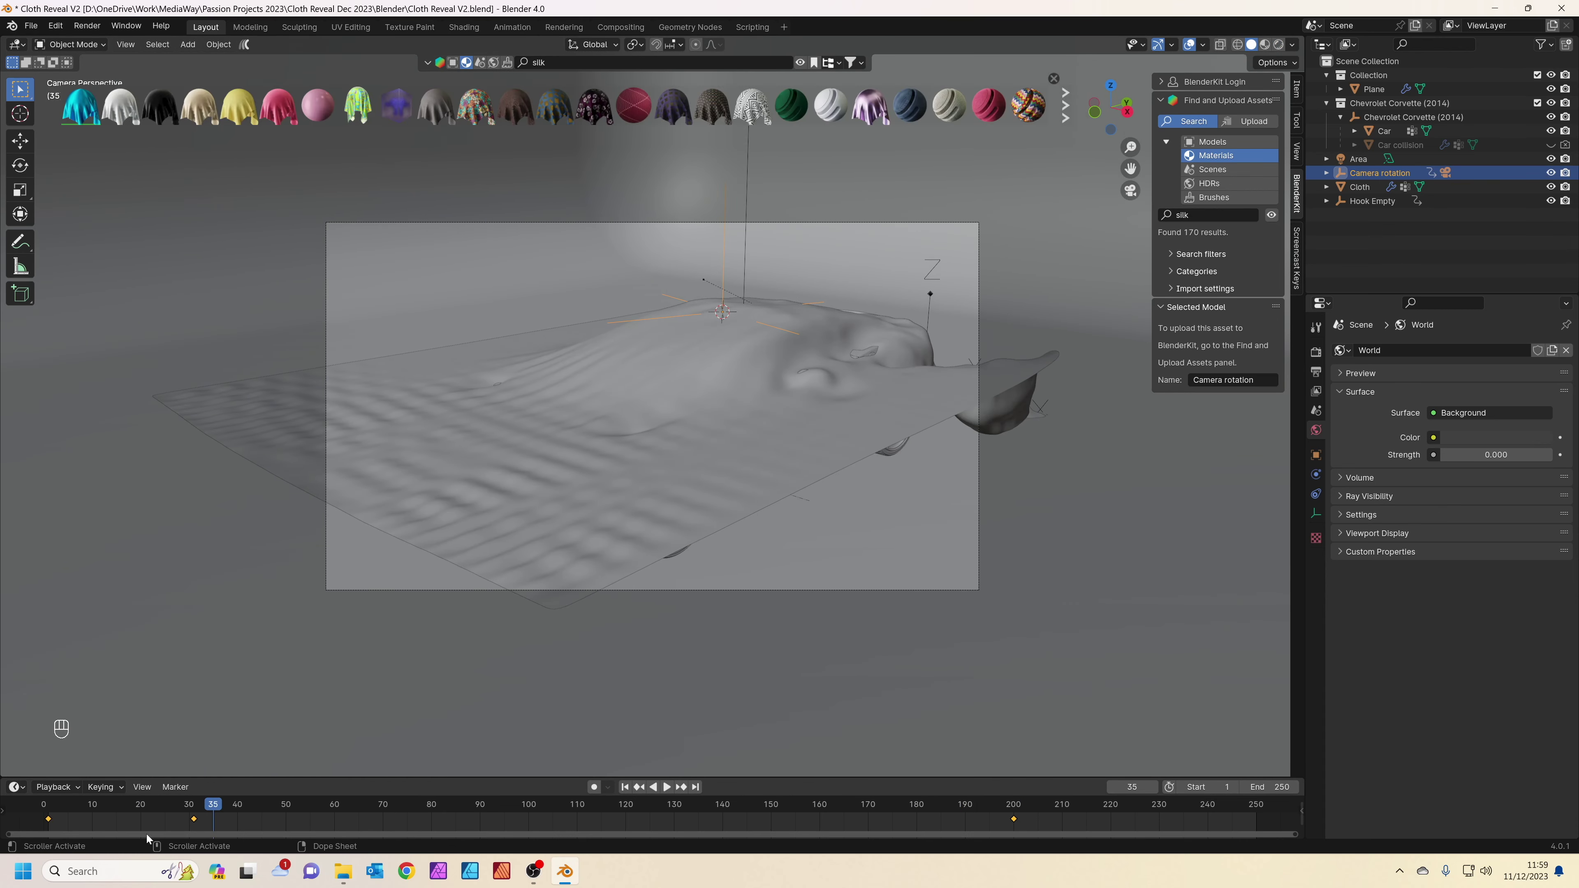
Delete the Camera rotation keyframe at frame 1 and play the animation from around frame 31.
{"action": "key", "text": "x"}
{"action": "left_click", "coordinate": [56, 820]}
{"action": "left_click", "coordinate": [195, 808]}
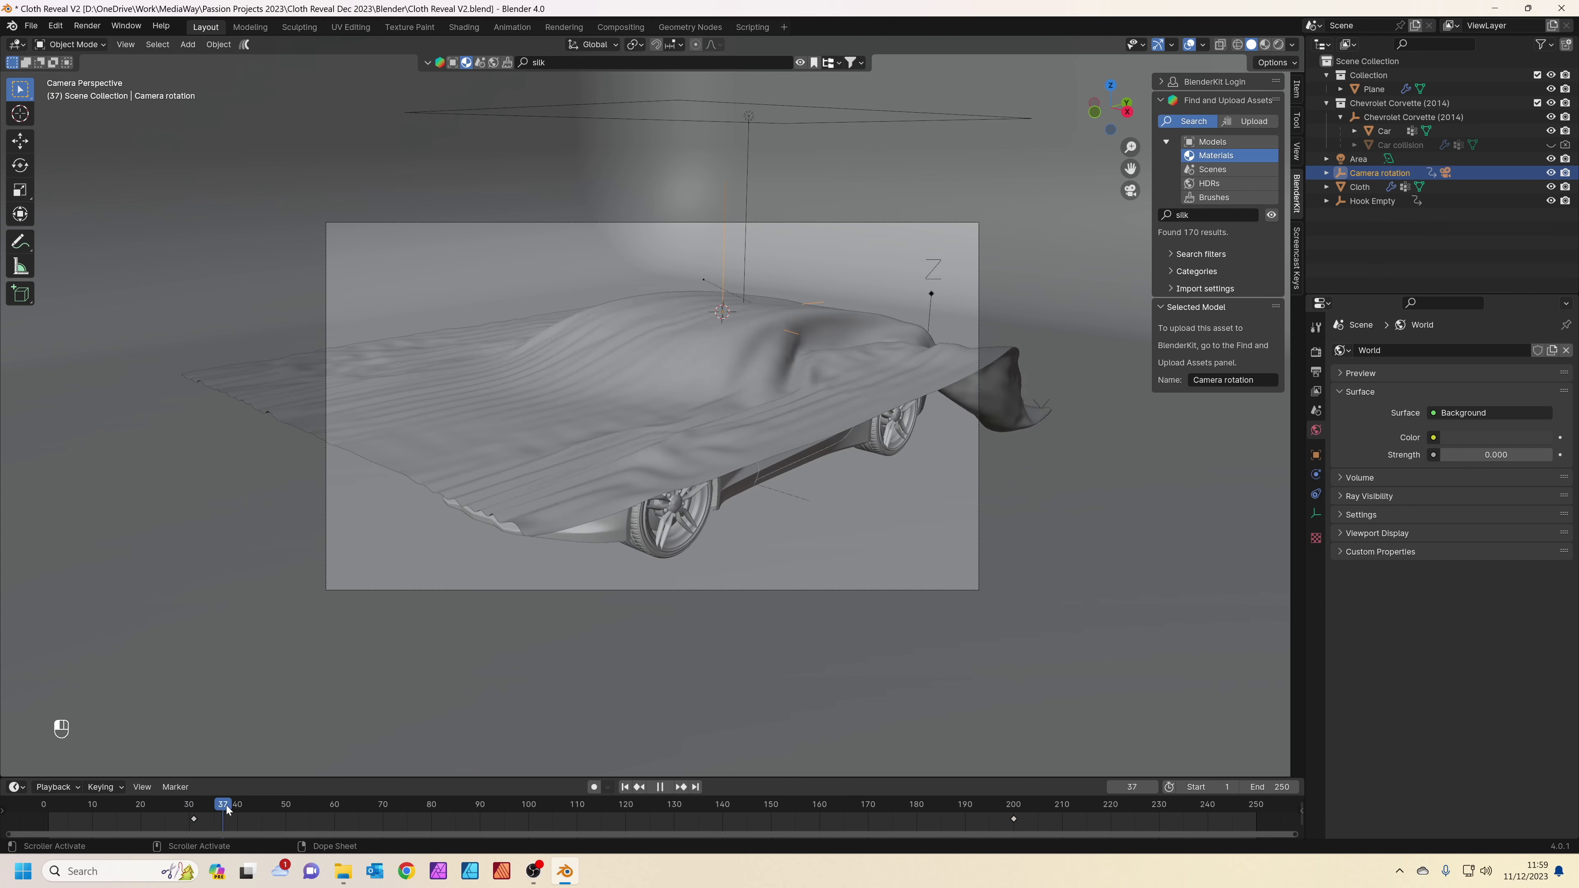
{"action": "key", "text": "space"}
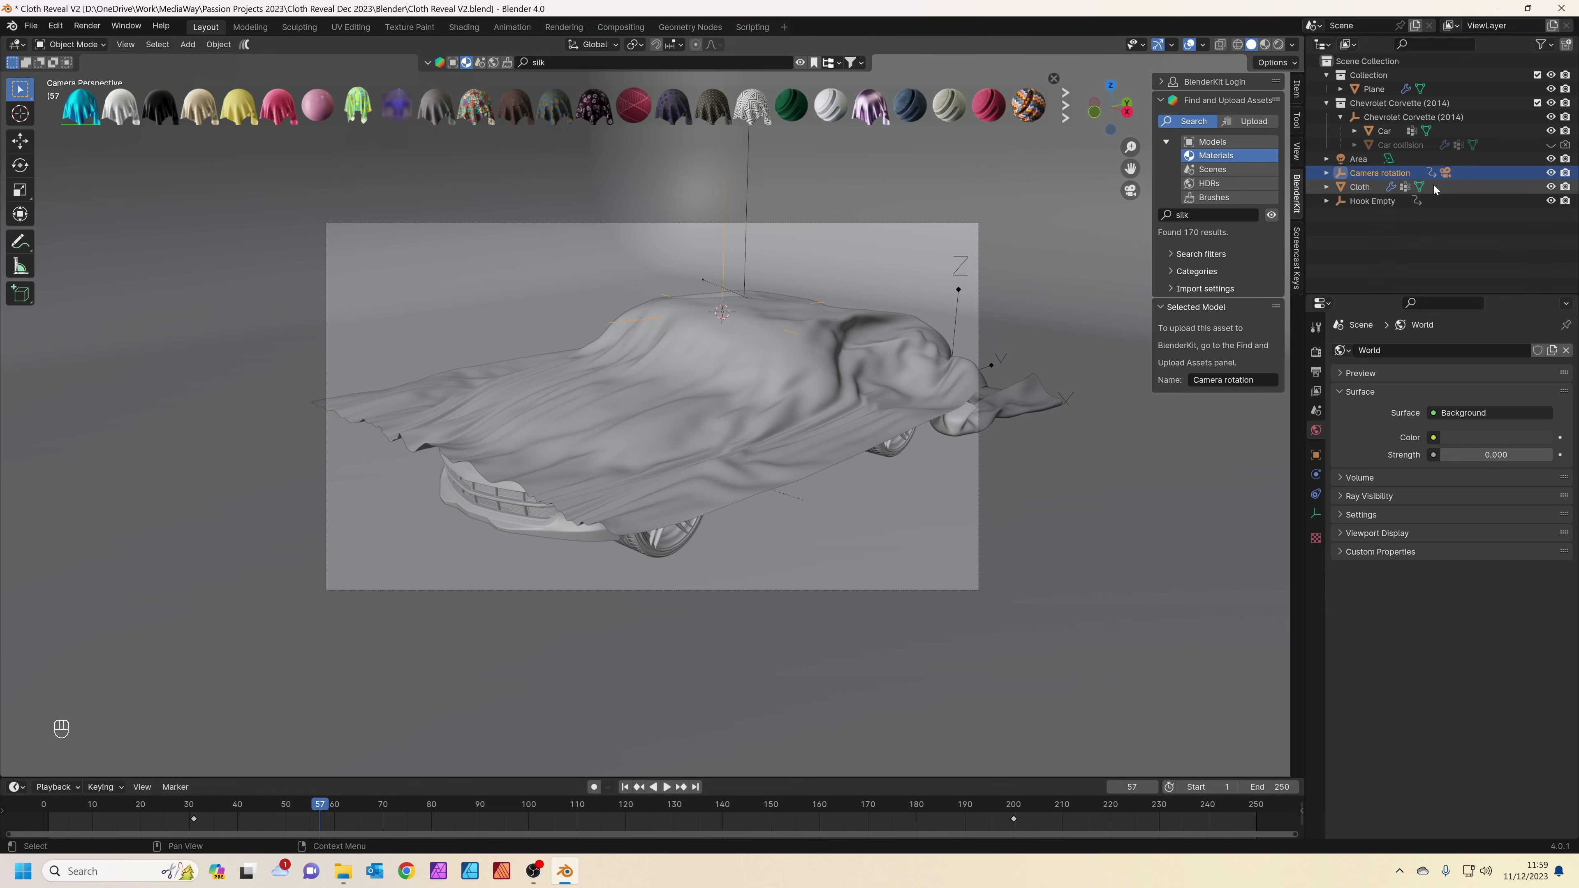
Hide the Cloth object in the viewport and scrub the timeline to check the camera rotation around the car.
{"action": "left_click", "coordinate": [1551, 187]}
{"action": "left_click_drag", "start_coordinate": [291, 827], "coordinate": [963, 773]}
{"action": "left_click", "coordinate": [1206, 786]}
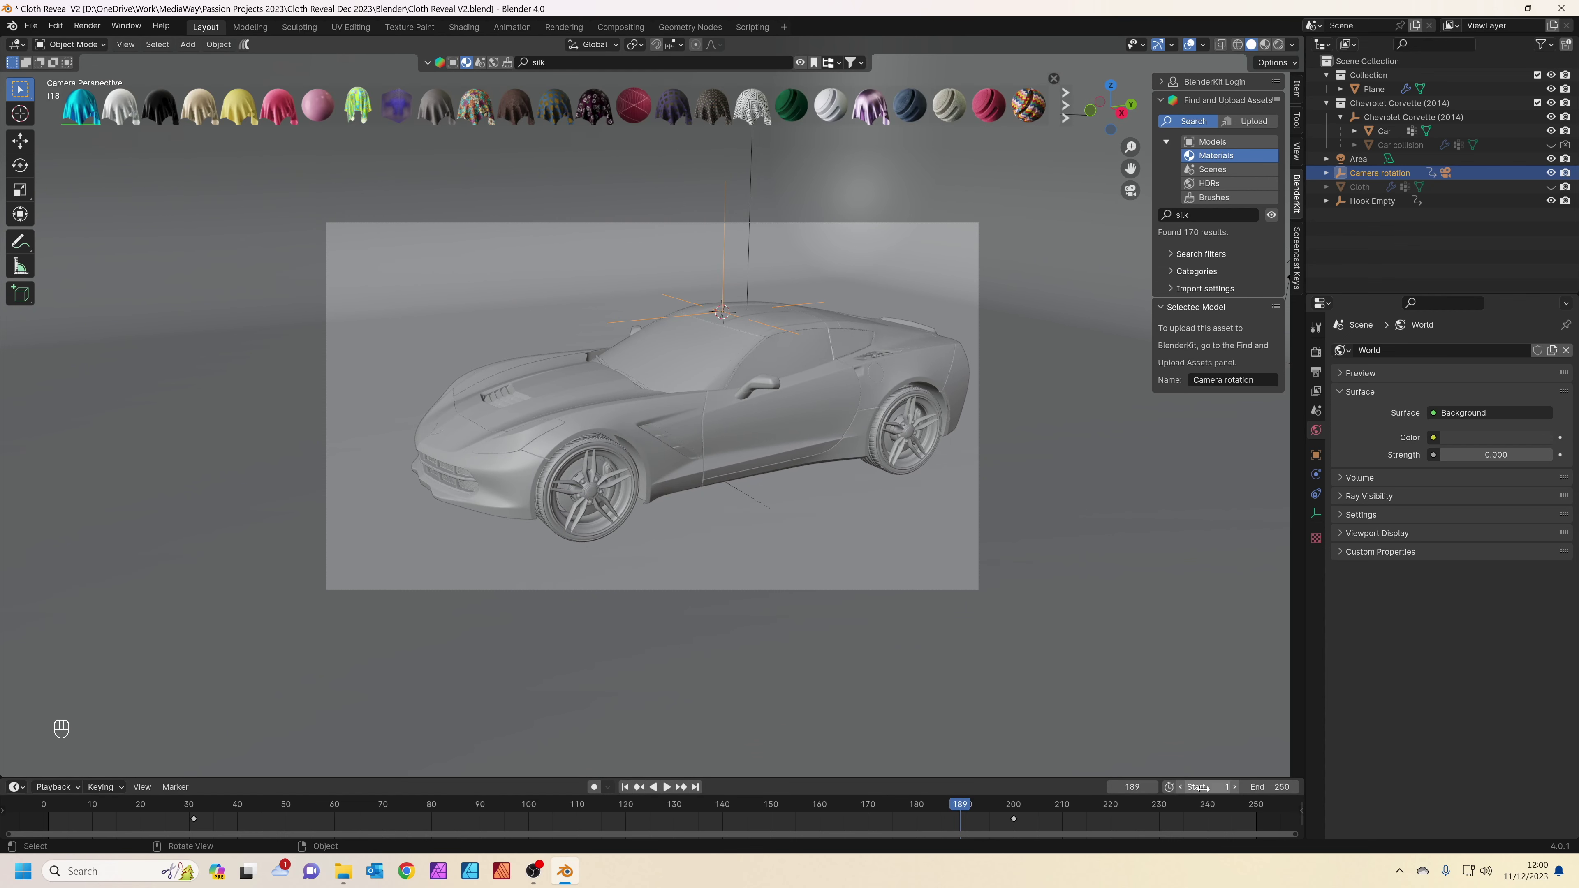
{"action": "left_click", "coordinate": [994, 772]}
{"action": "left_click_drag", "start_coordinate": [911, 809], "coordinate": [1295, 831]}
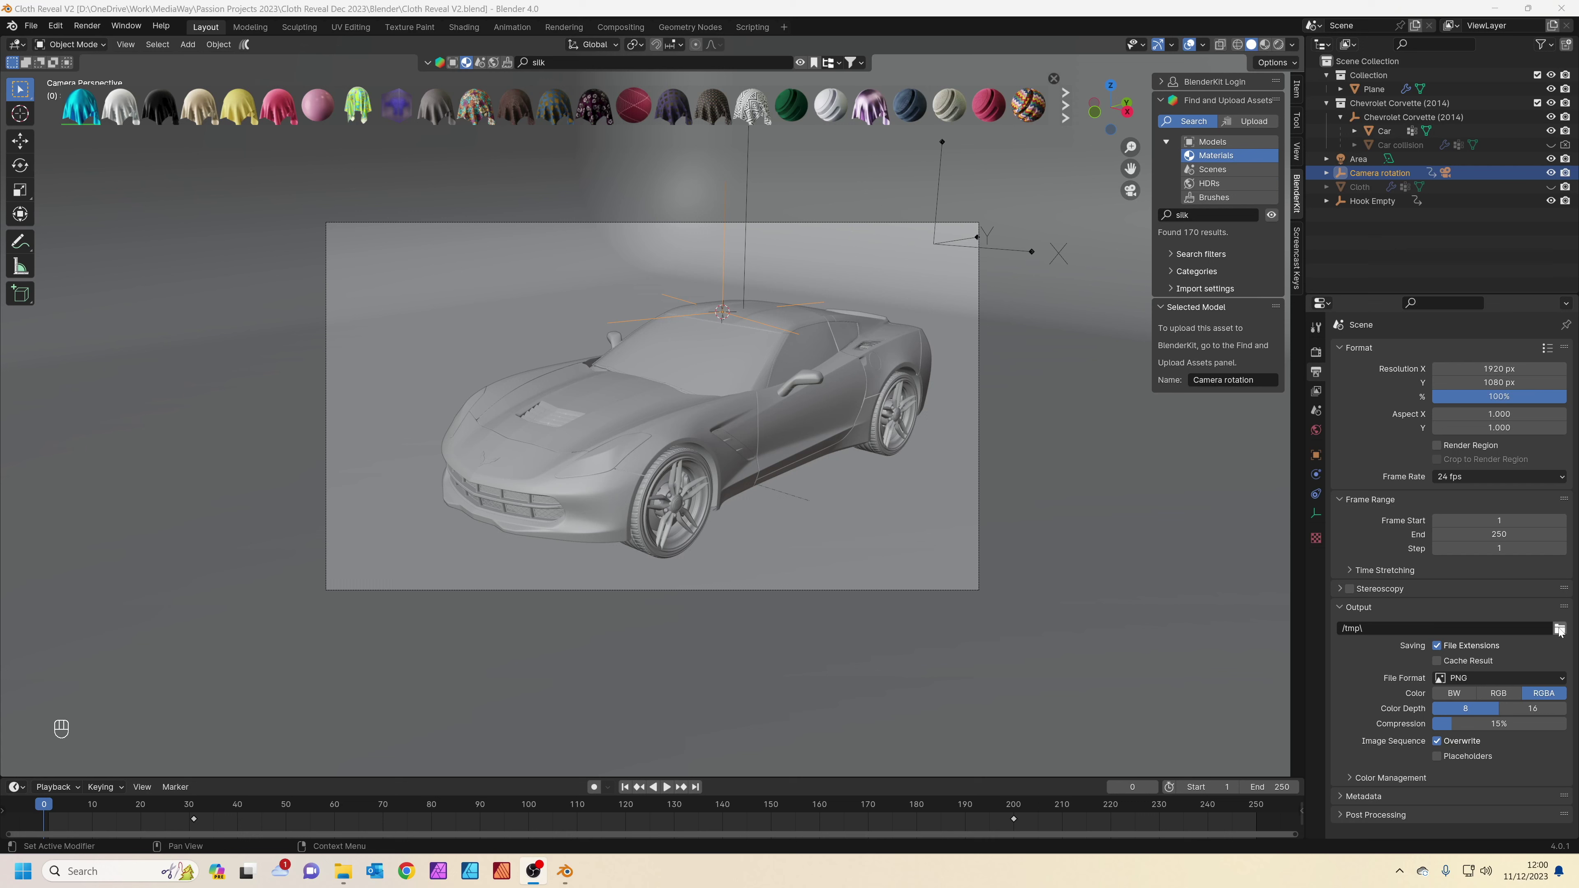
Set the render output to the FFmpeg Video file format with an MPEG-4 container.
{"action": "left_click", "coordinate": [1469, 679]}
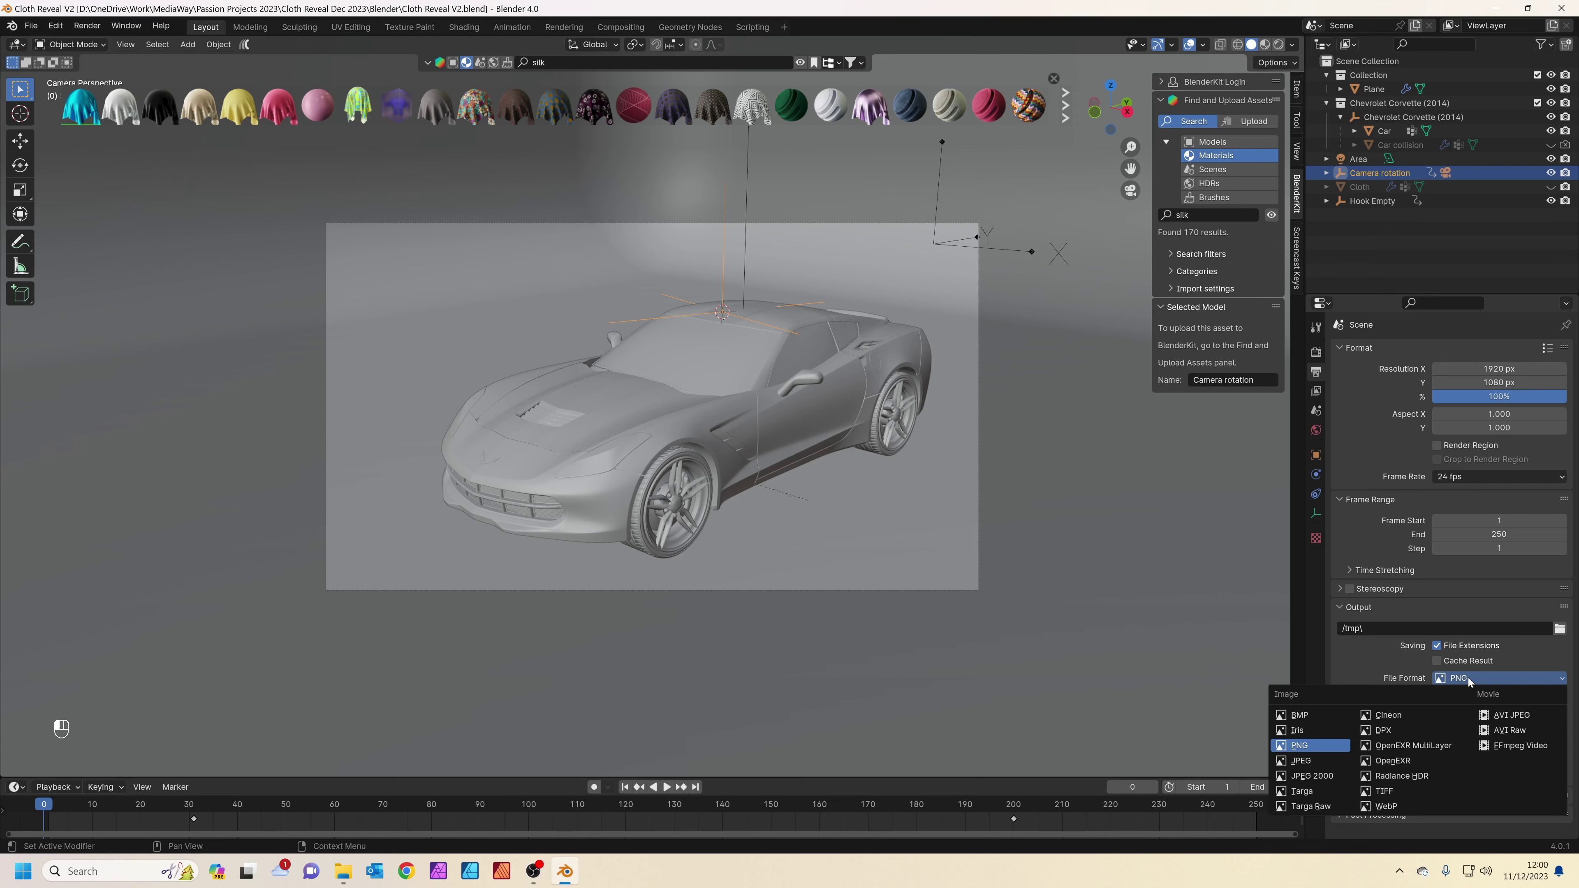
{"action": "left_click", "coordinate": [1521, 746]}
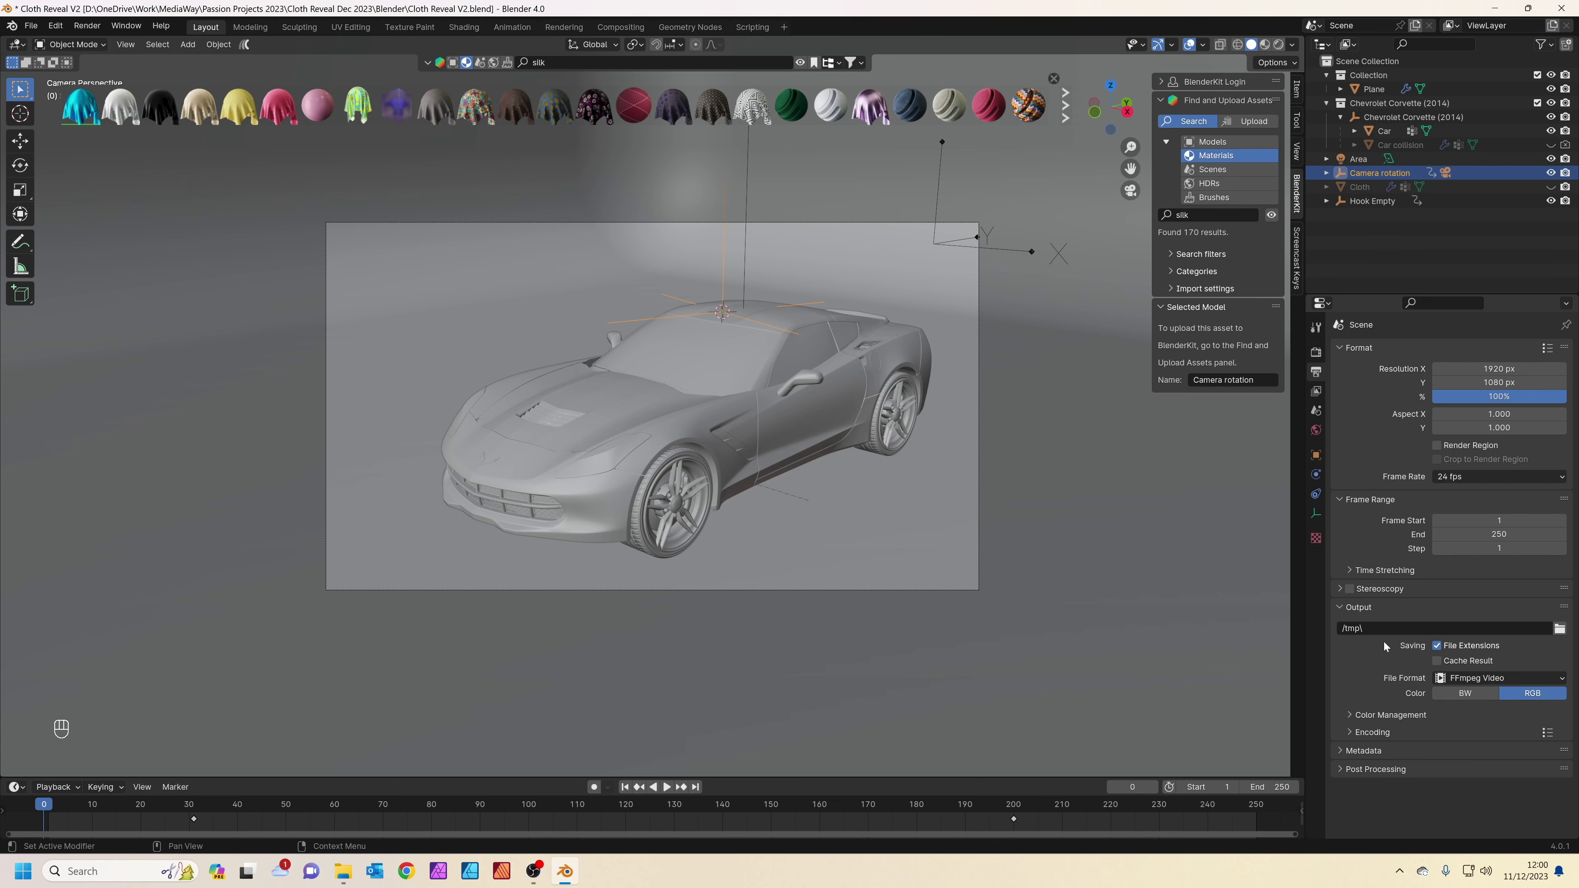
{"action": "left_click", "coordinate": [1406, 715]}
{"action": "scroll", "coordinate": [1403, 709], "scroll_direction": "down", "scroll_amount": 3}
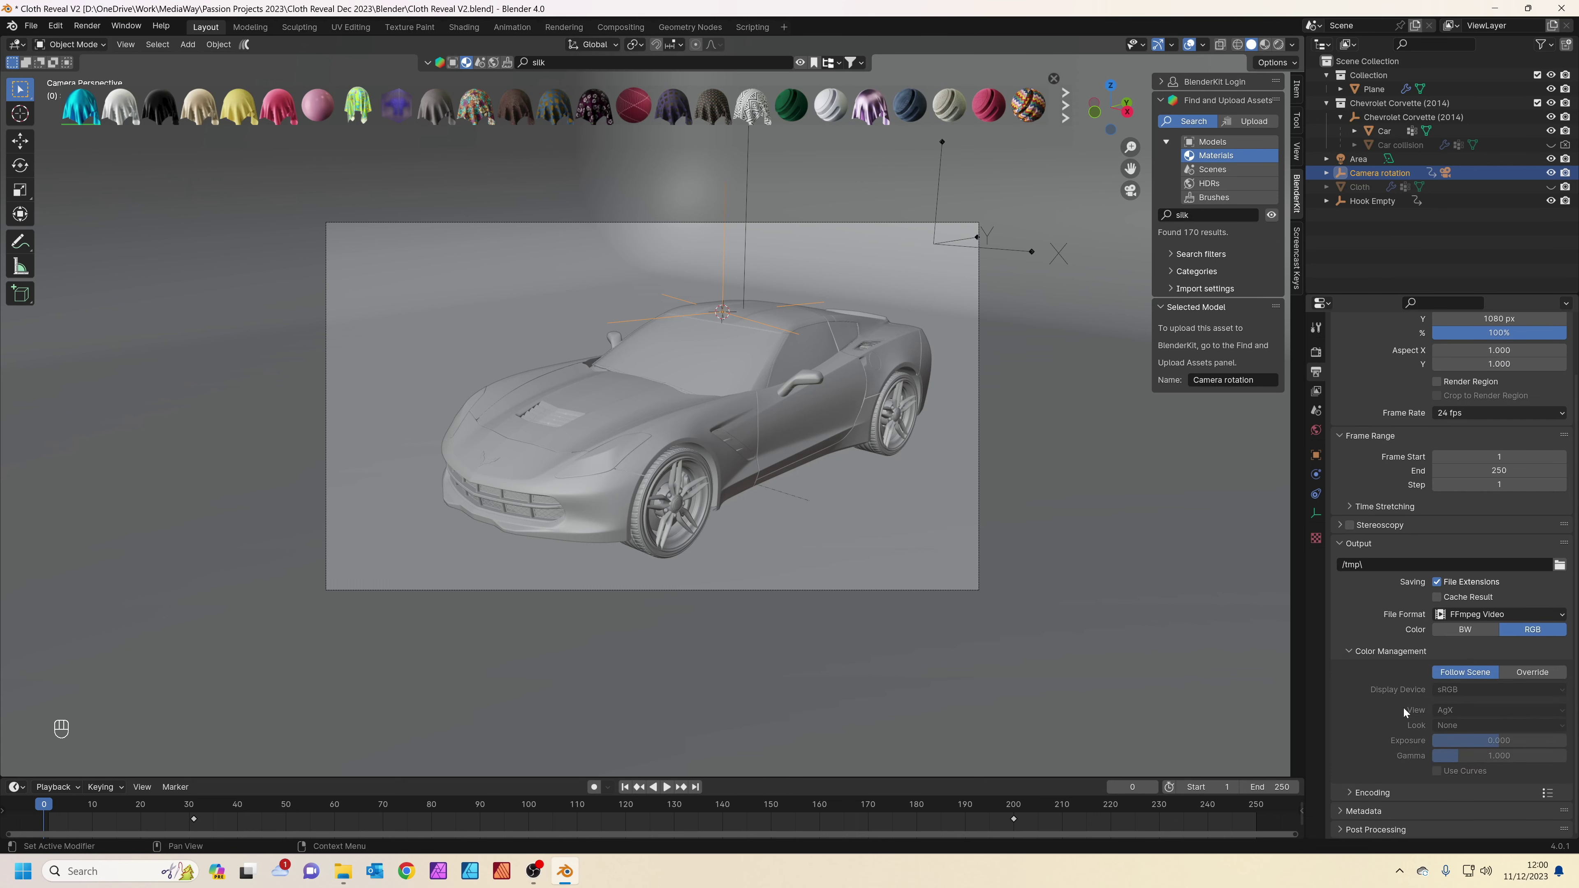
{"action": "left_click", "coordinate": [1381, 791]}
{"action": "scroll", "coordinate": [1389, 709], "scroll_direction": "down", "scroll_amount": 6}
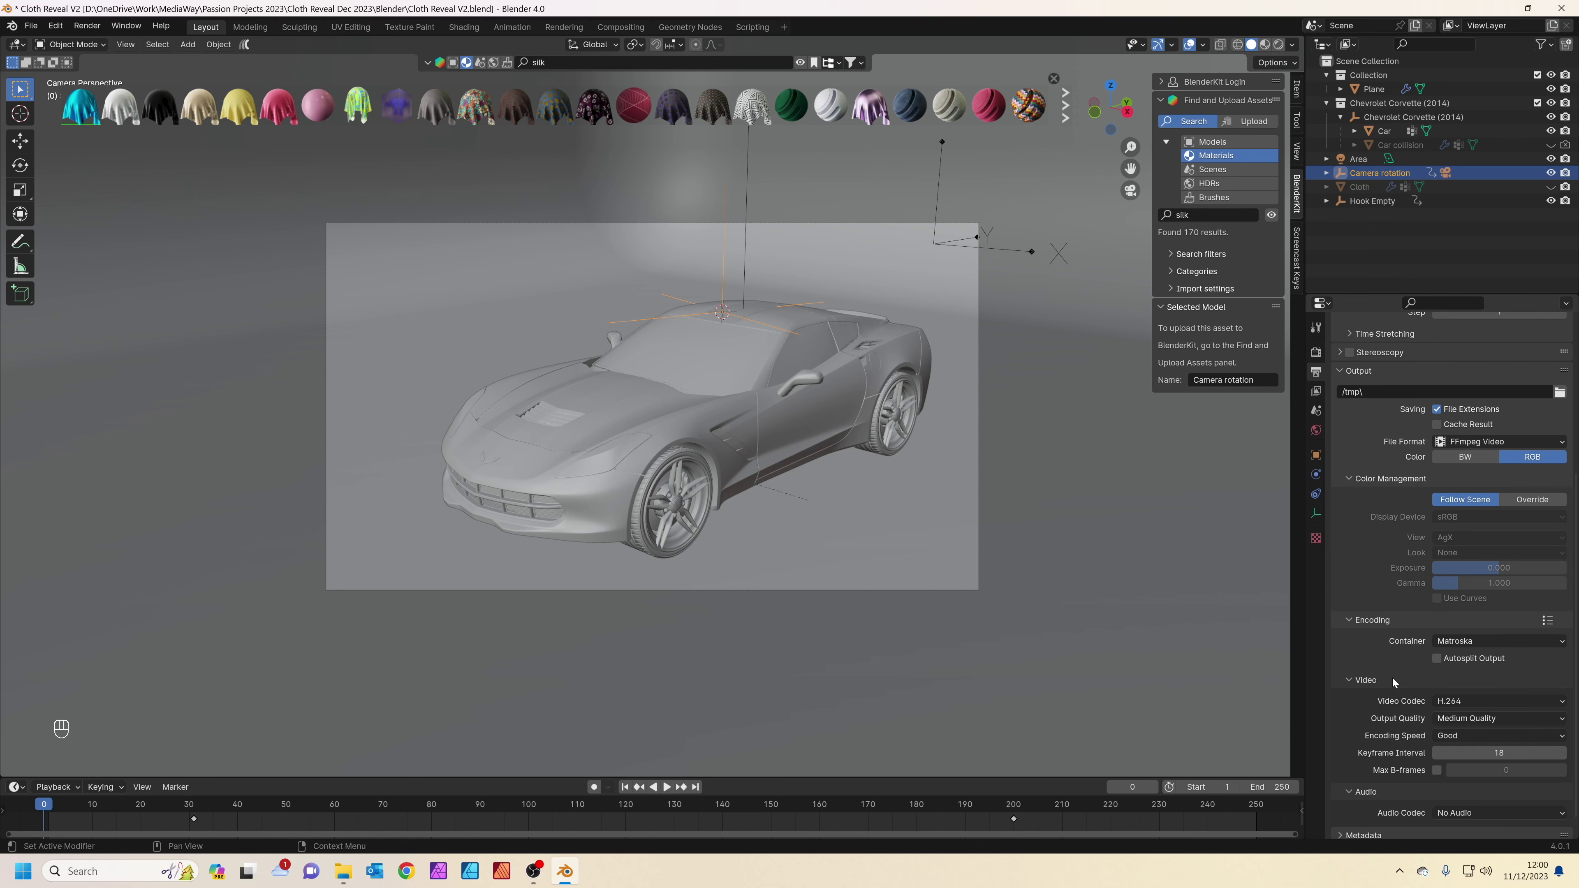
{"action": "left_click", "coordinate": [1492, 642]}
{"action": "left_click", "coordinate": [1463, 687]}
Set the video output quality to Perceptually Lossless and bring up the render commands.
{"action": "left_click", "coordinate": [1470, 719]}
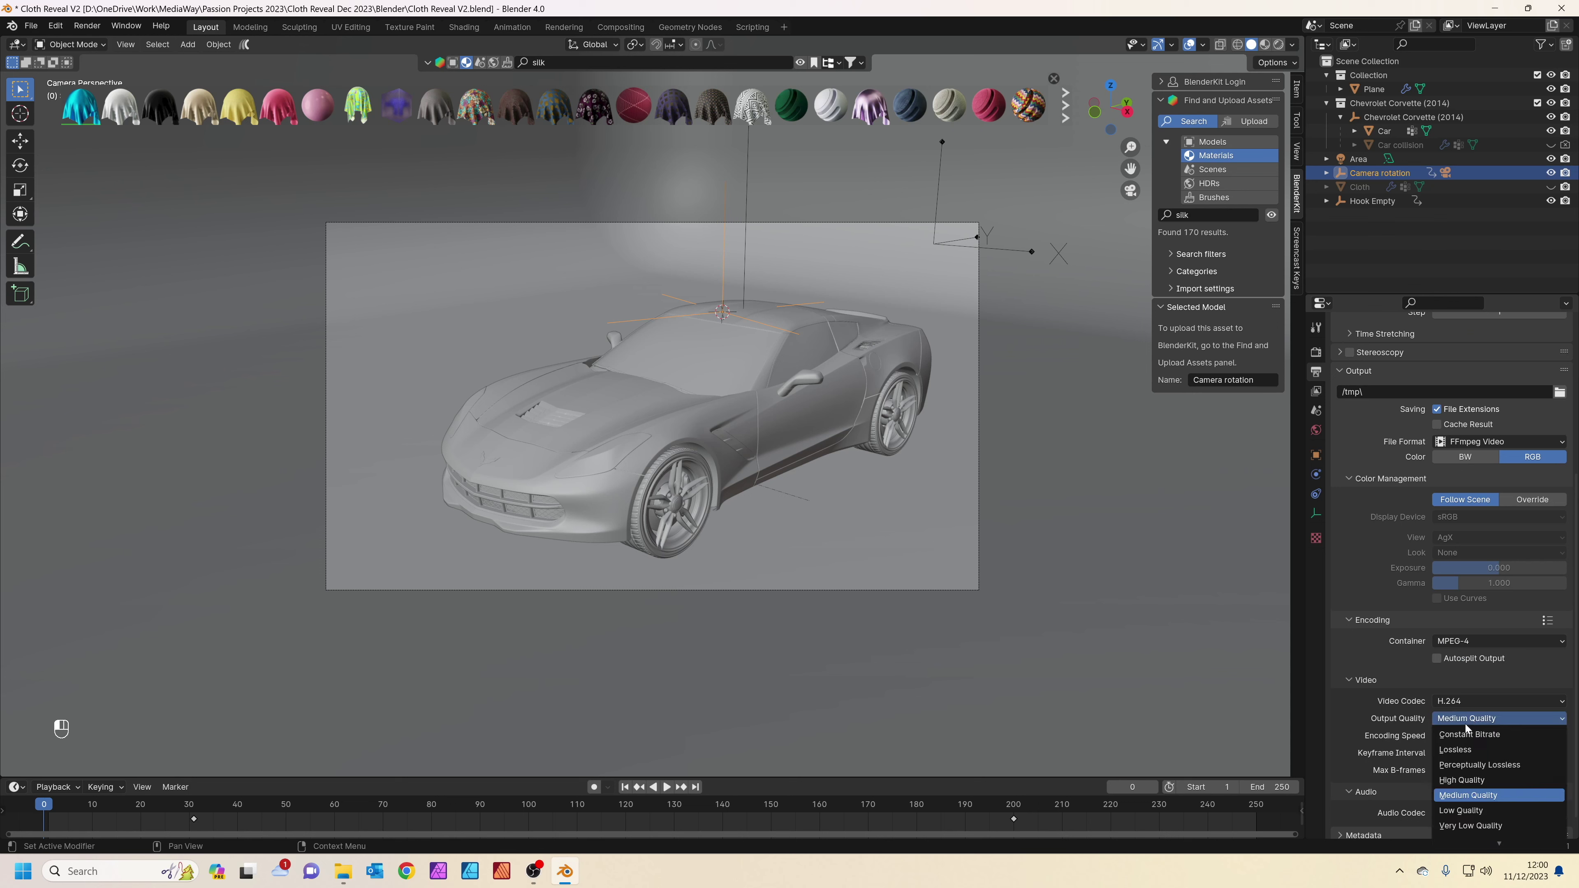
{"action": "left_click", "coordinate": [1497, 769]}
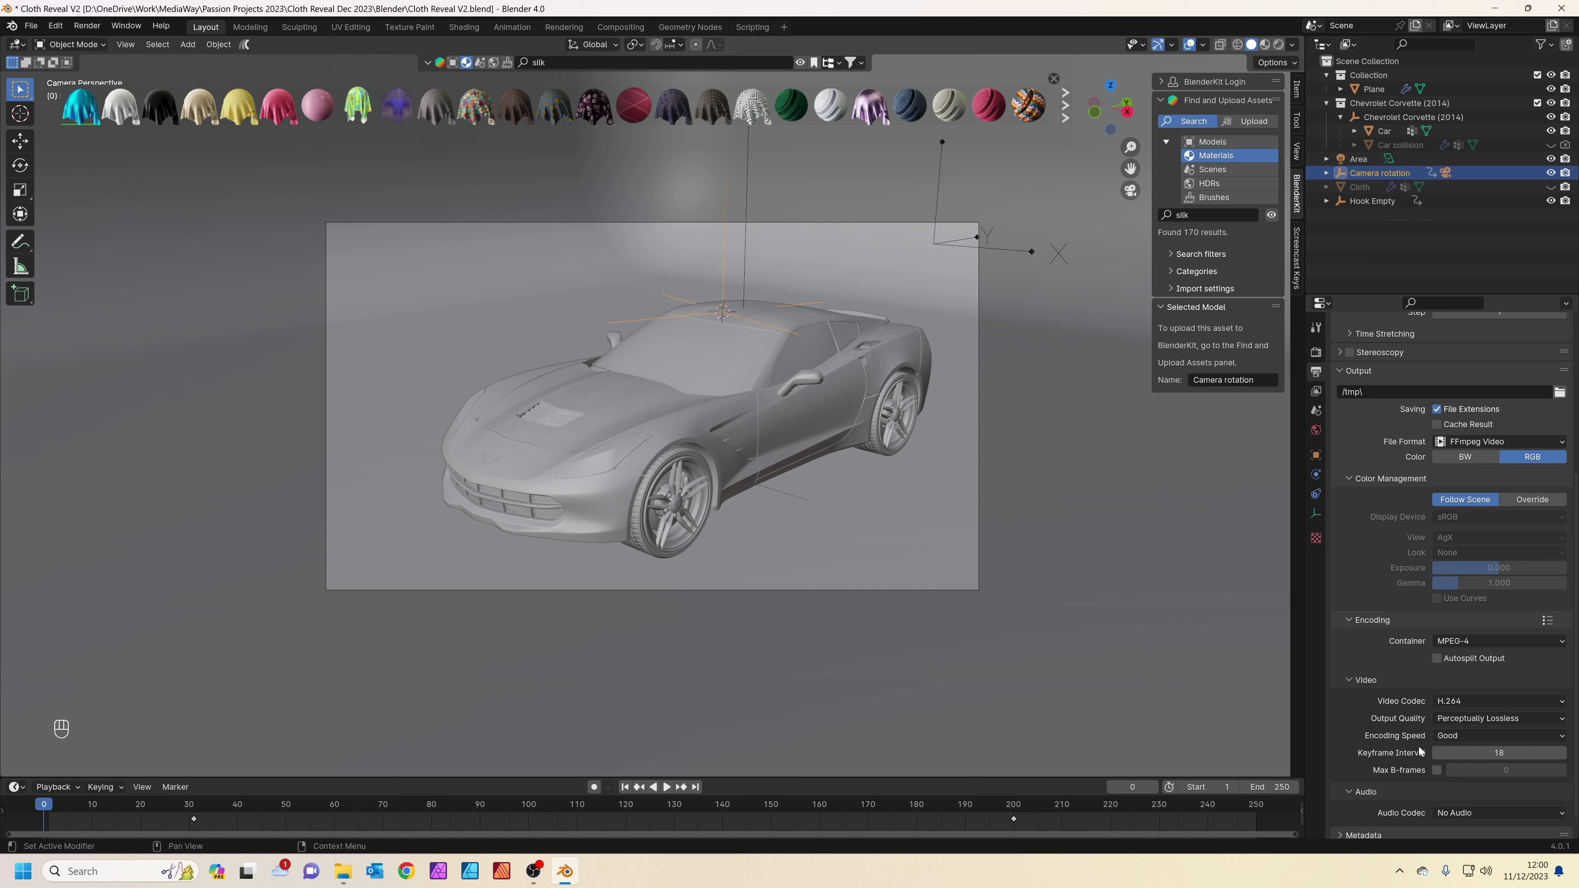
{"action": "scroll", "coordinate": [1401, 753], "scroll_direction": "up", "scroll_amount": 5}
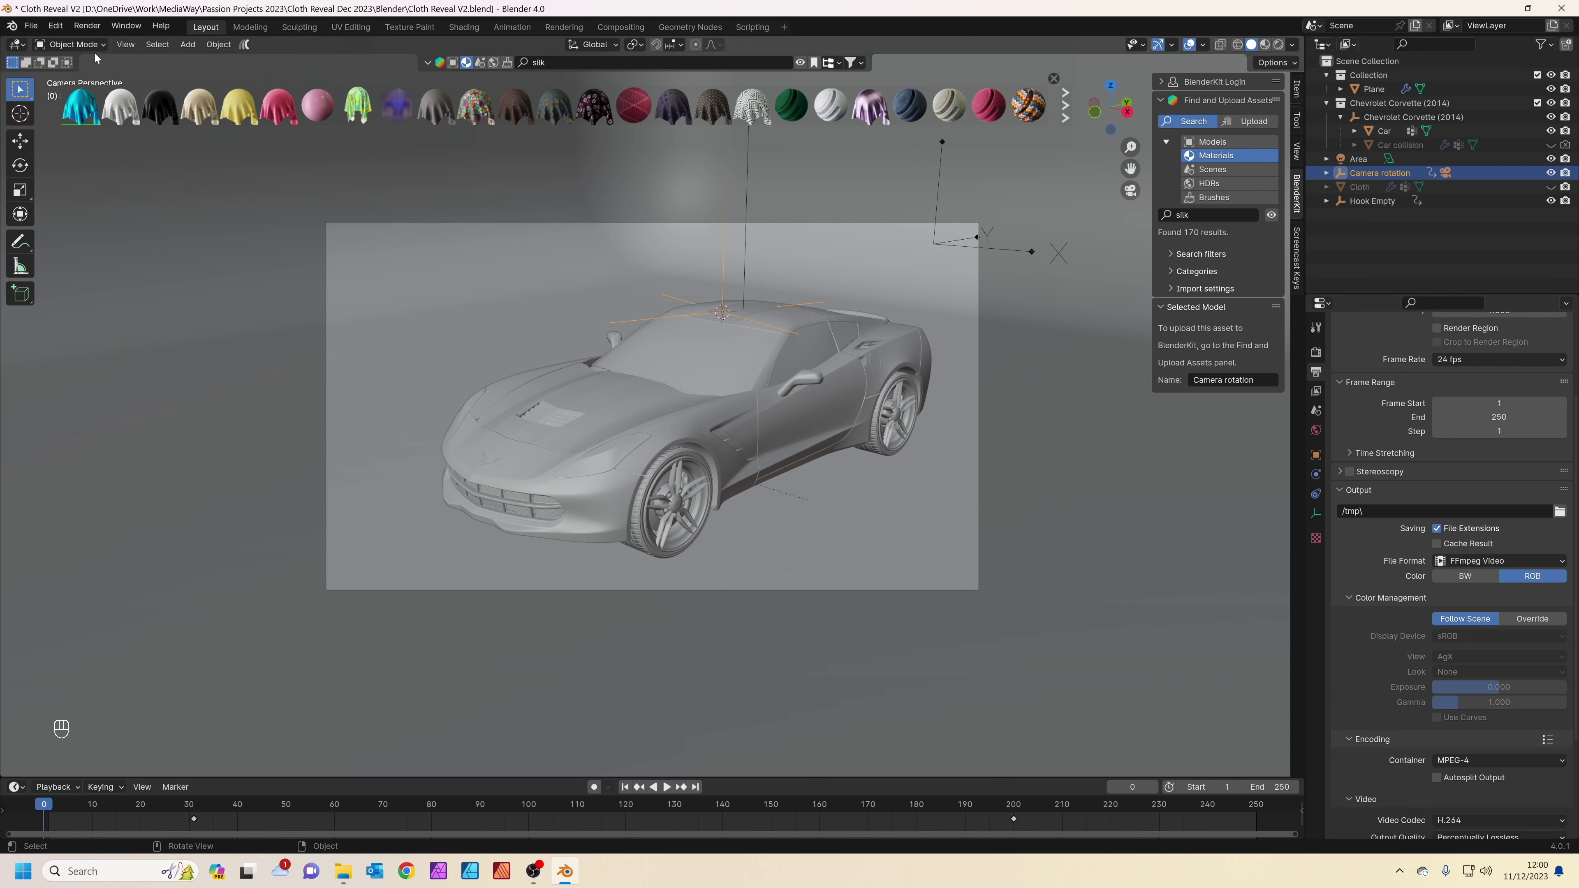
{"action": "left_click", "coordinate": [88, 26]}
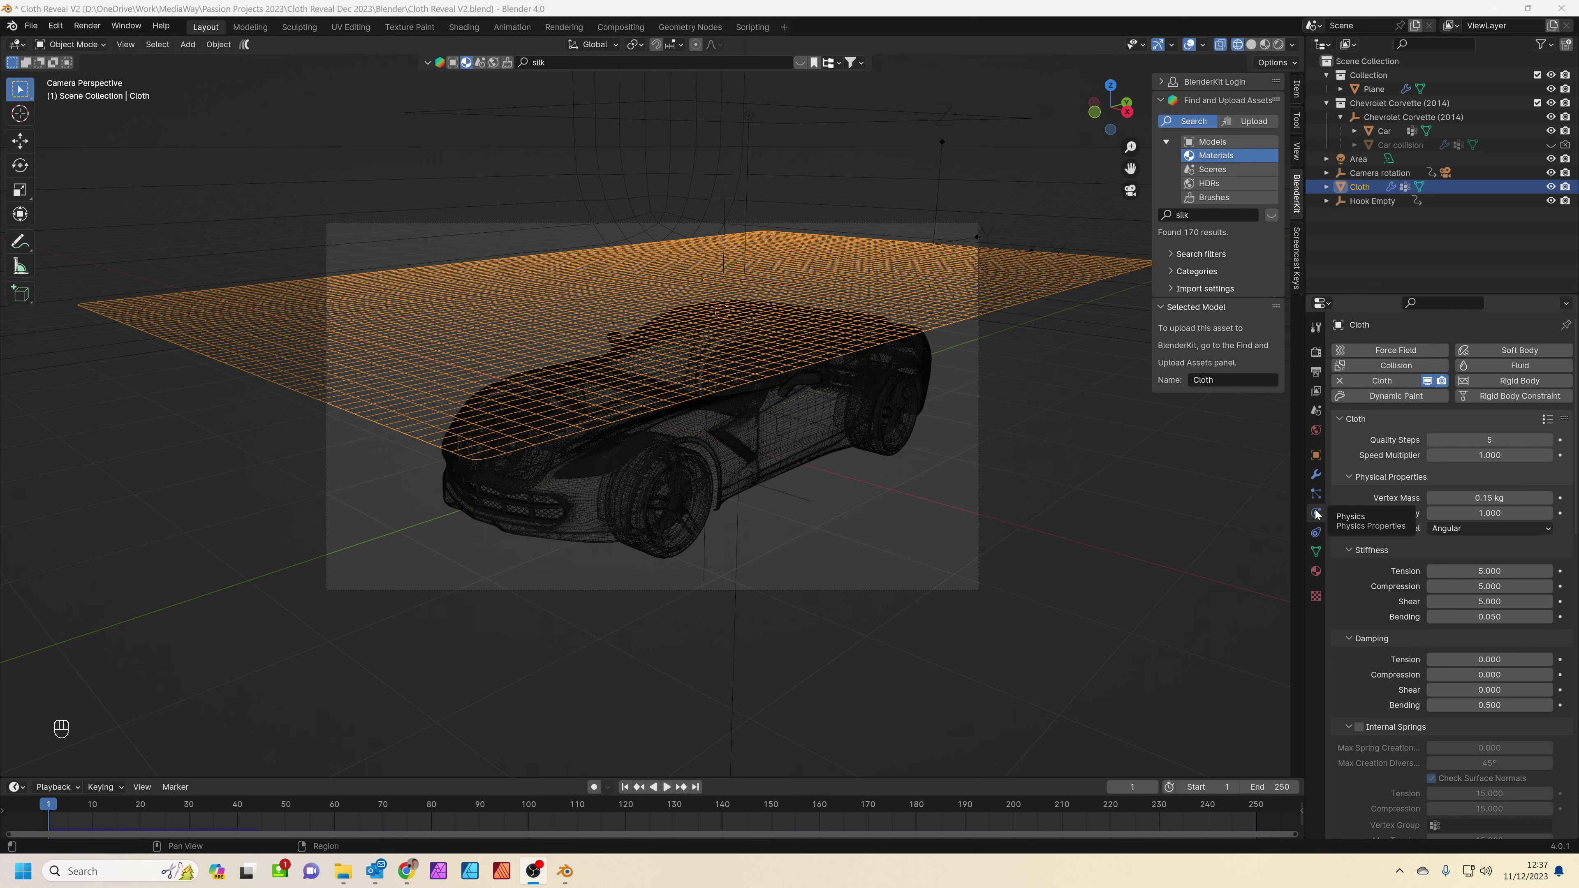
Clear the cloth's cached frames by changing the Simulation Start and returning it to 1, and bake all dynamics.
{"action": "scroll", "coordinate": [1382, 495], "scroll_direction": "down", "scroll_amount": 10}
{"action": "scroll", "coordinate": [1382, 499], "scroll_direction": "down", "scroll_amount": 10}
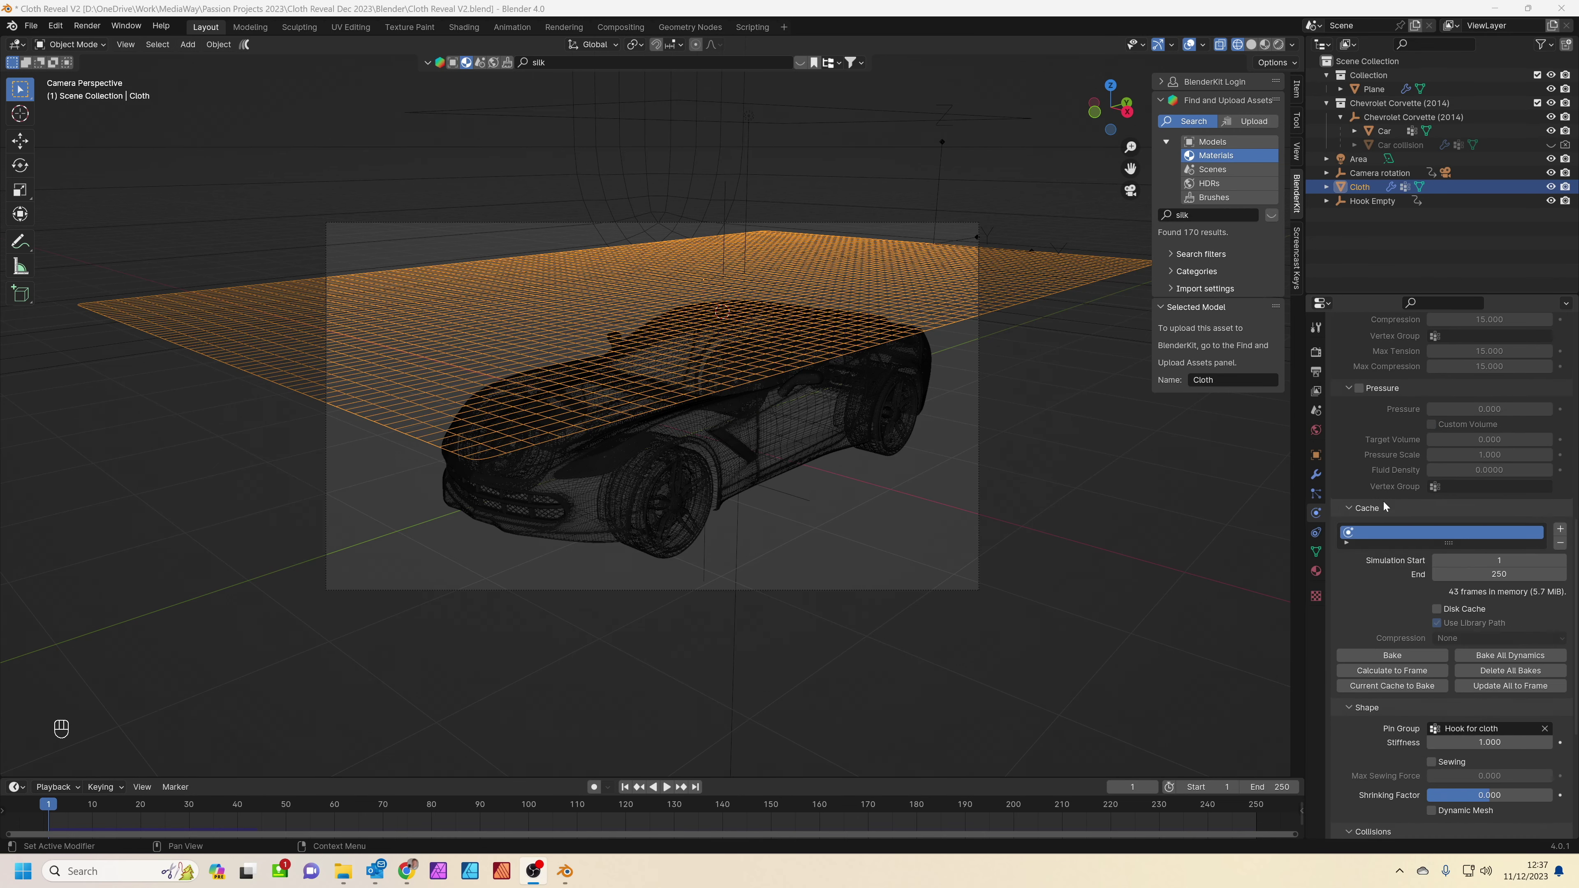
{"action": "left_click", "coordinate": [1563, 387]}
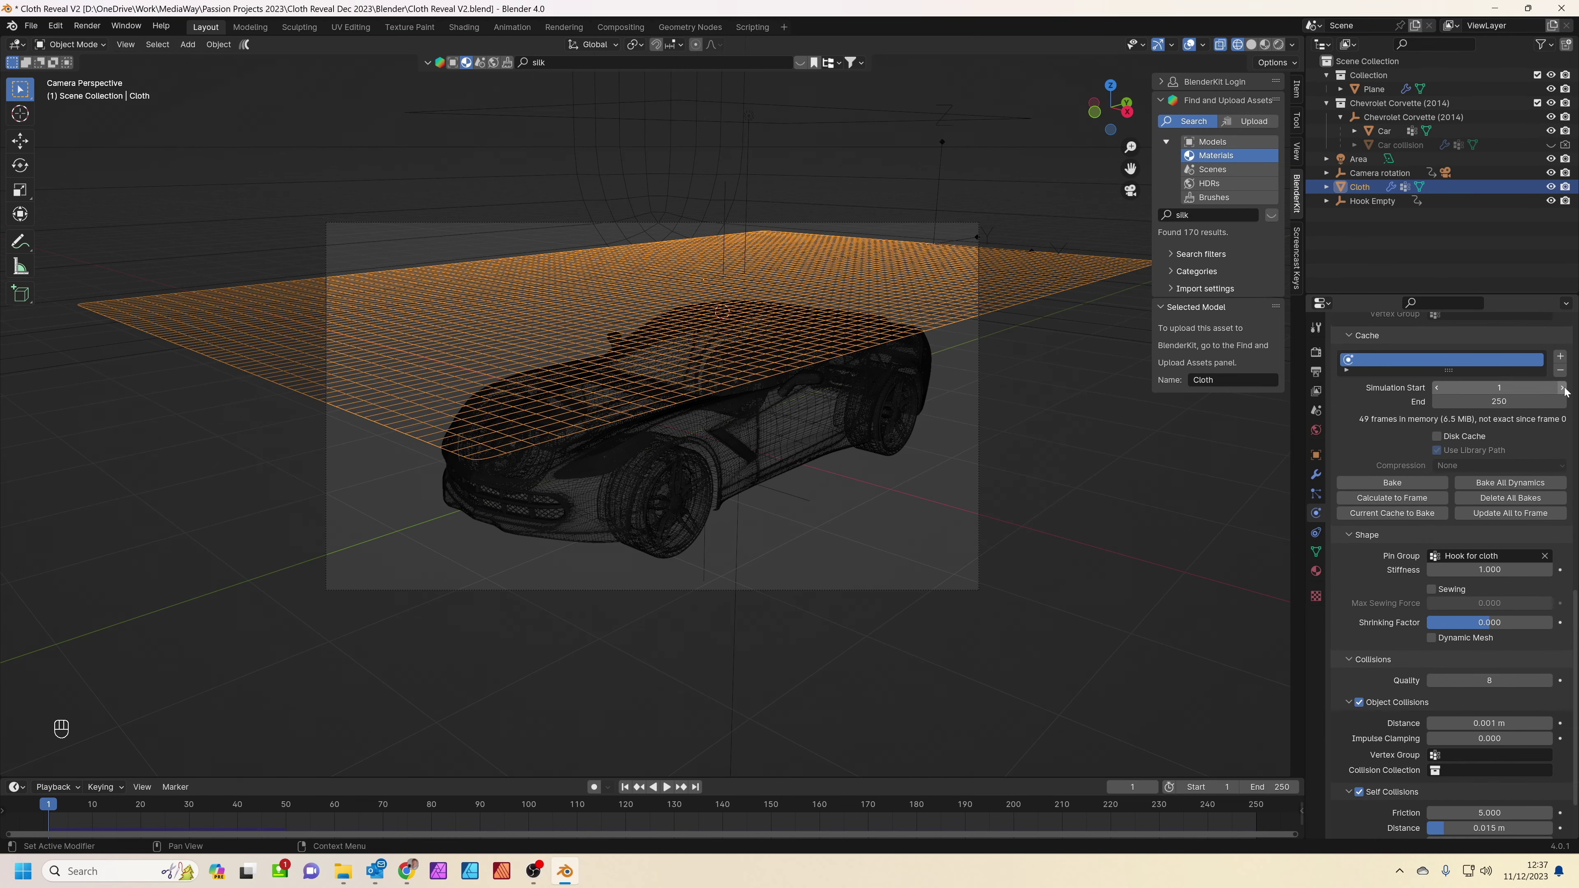
{"action": "left_click", "coordinate": [1437, 384]}
{"action": "left_click", "coordinate": [1437, 387]}
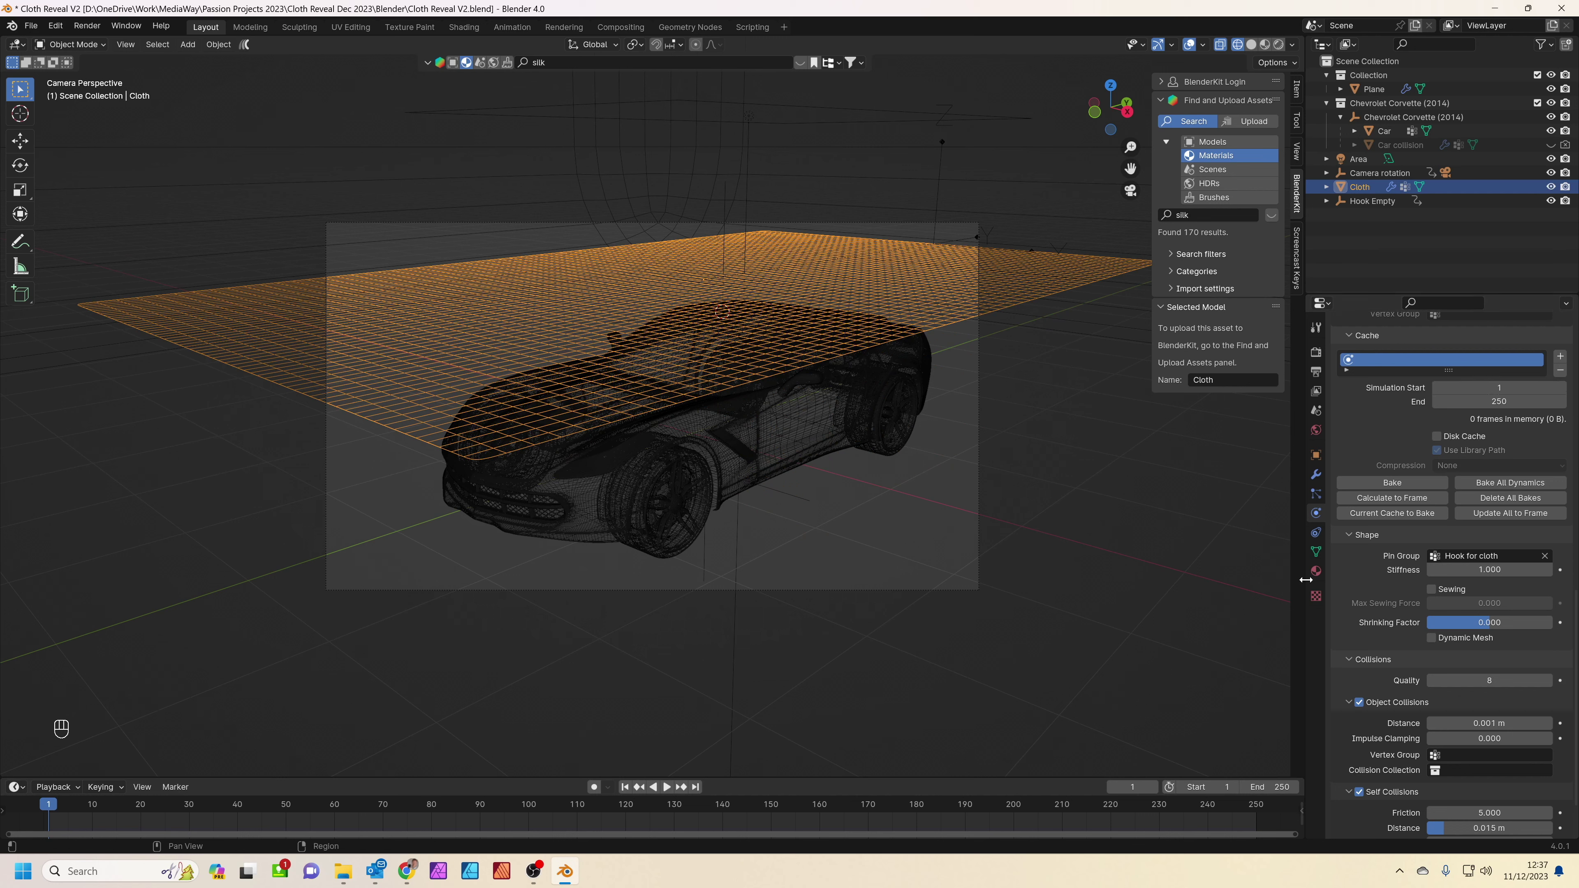
{"action": "left_click", "coordinate": [1475, 483]}
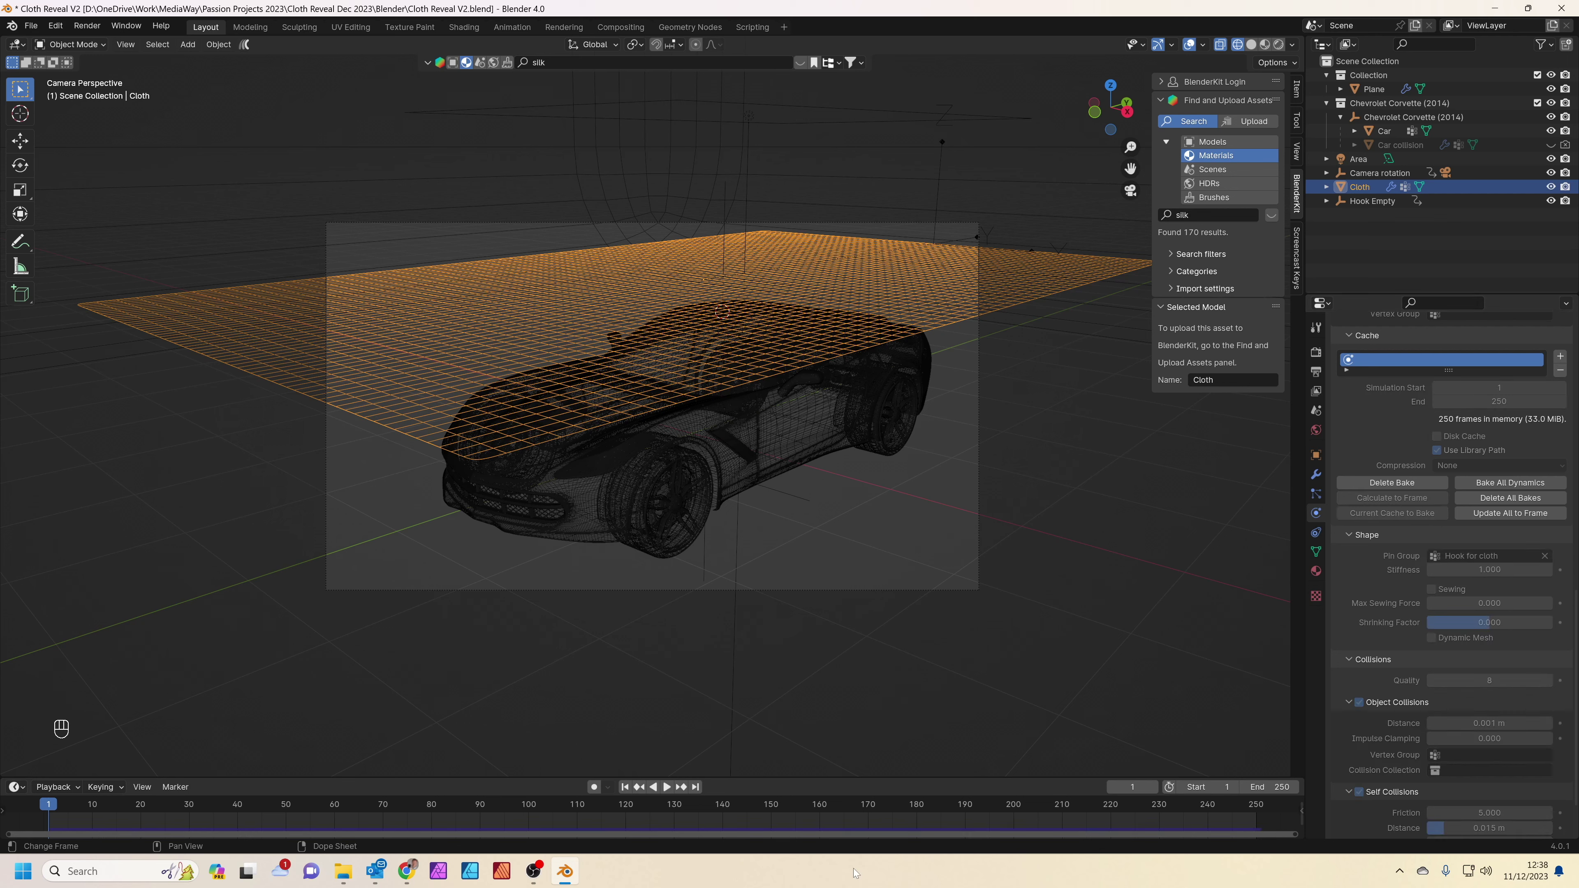
Play the baked cloth simulation and scrub through the timeline to review the reveal.
{"action": "key", "text": "space"}
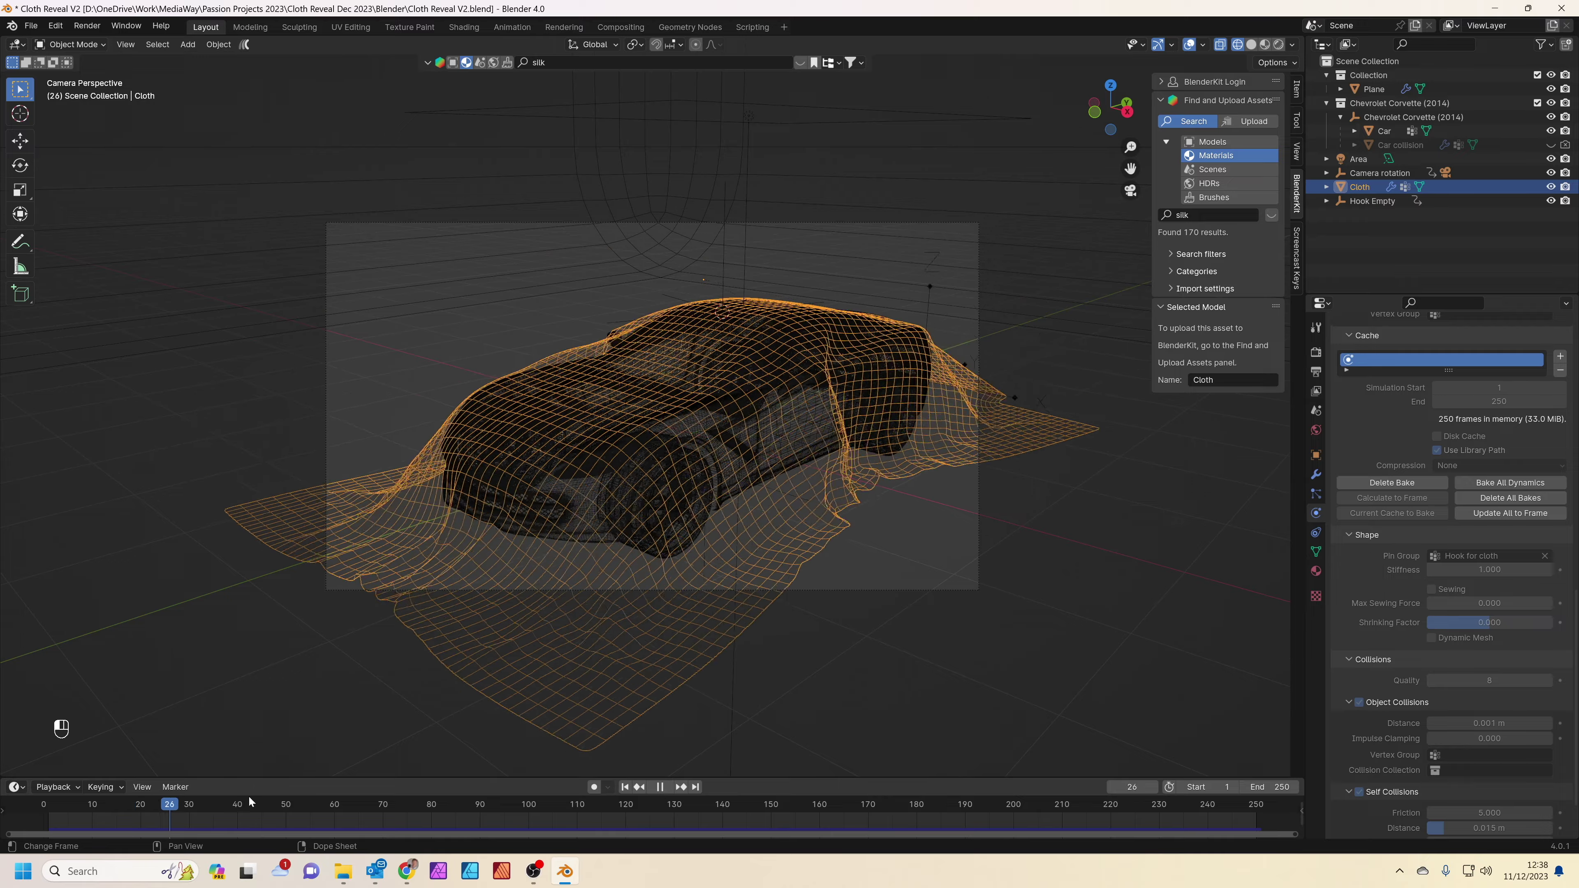
{"action": "left_click_drag", "start_coordinate": [673, 803], "coordinate": [189, 834]}
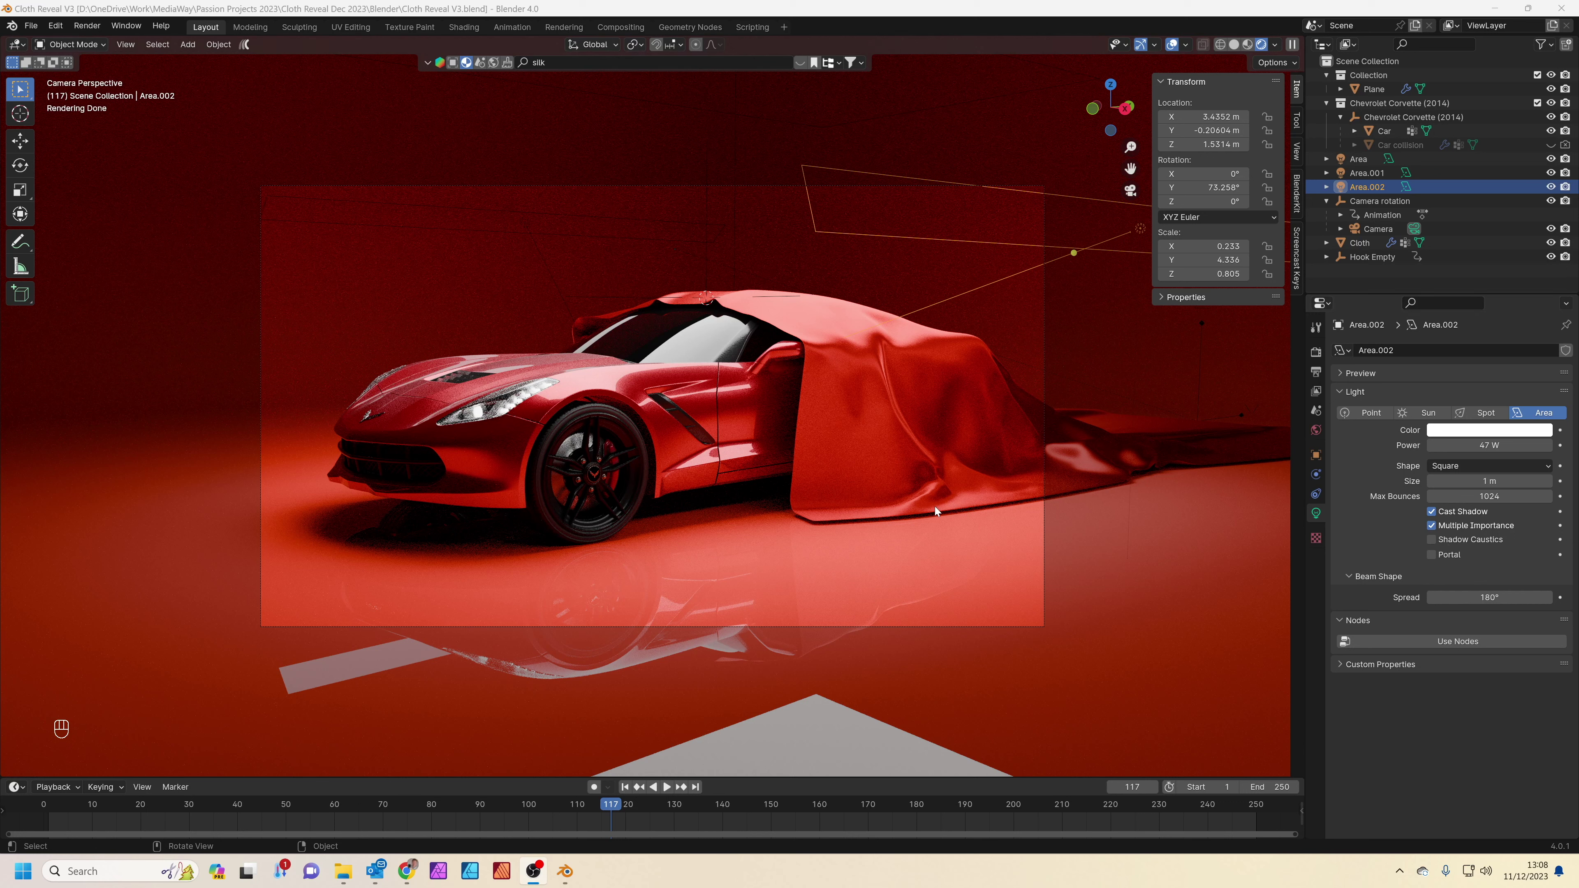
Examine the floor plane's material and the Area.001 and Area.002 light settings, checking the lights from orbited and camera views.
{"action": "left_click", "coordinate": [1030, 585]}
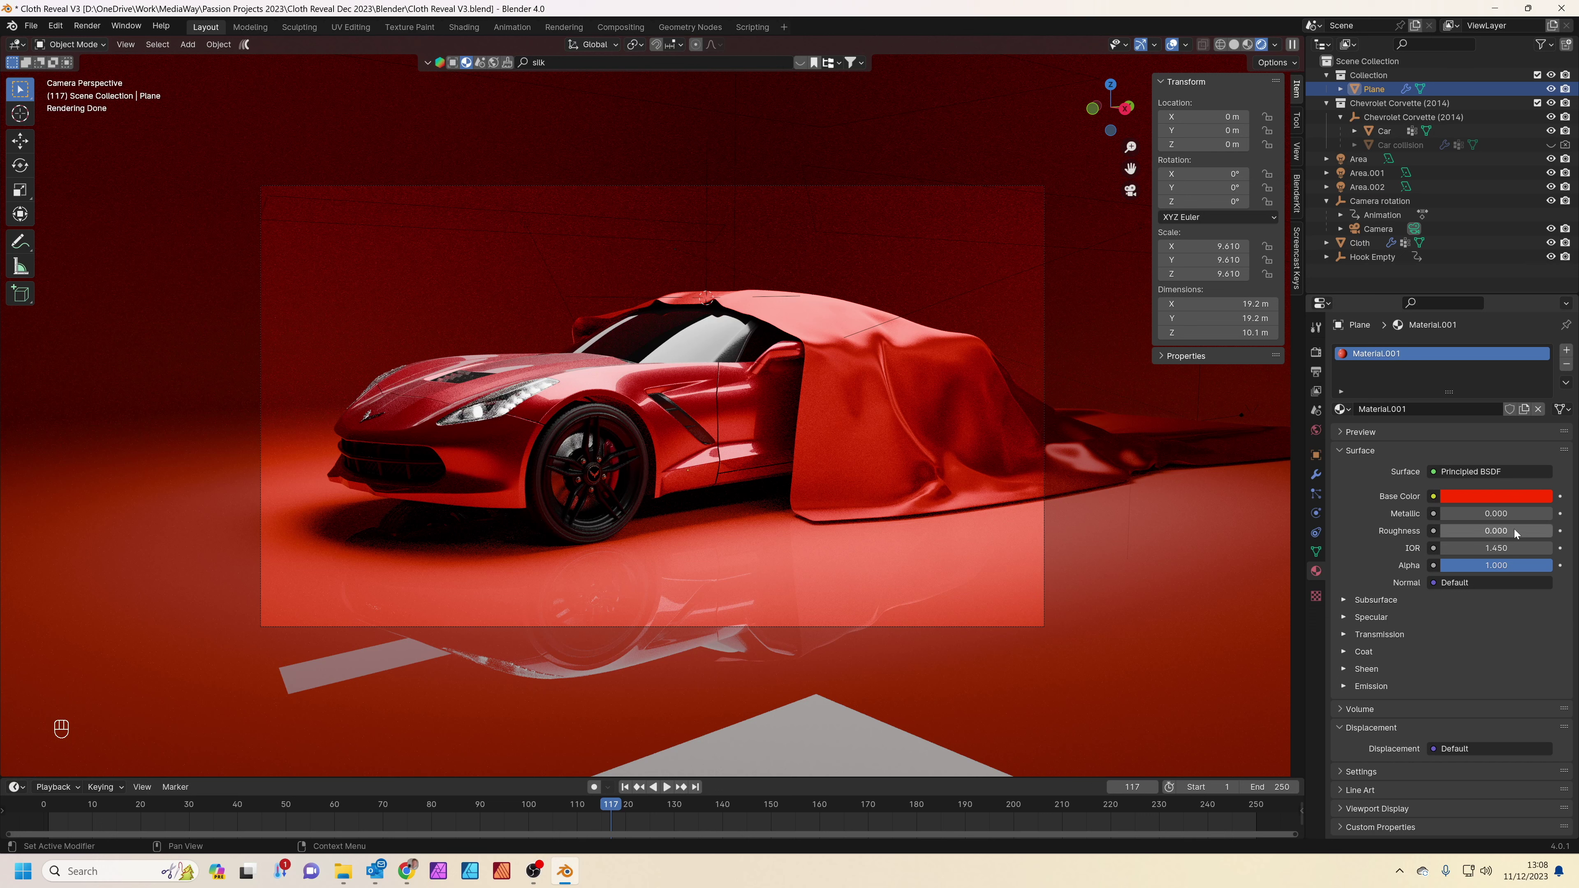
{"action": "left_click", "coordinate": [875, 381]}
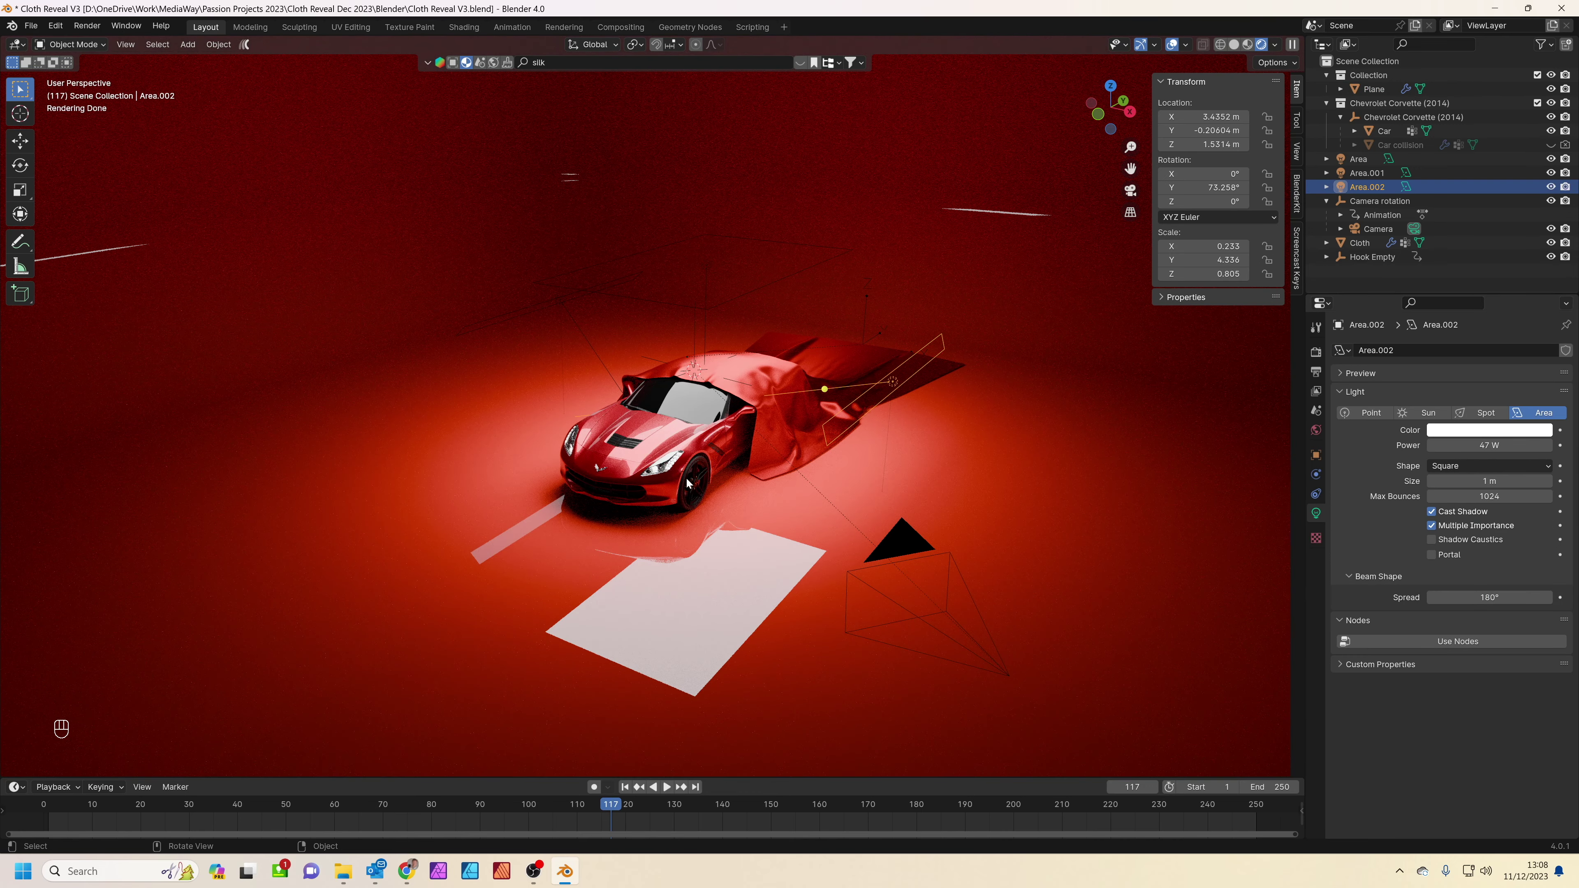
{"action": "key", "text": "KP_0"}
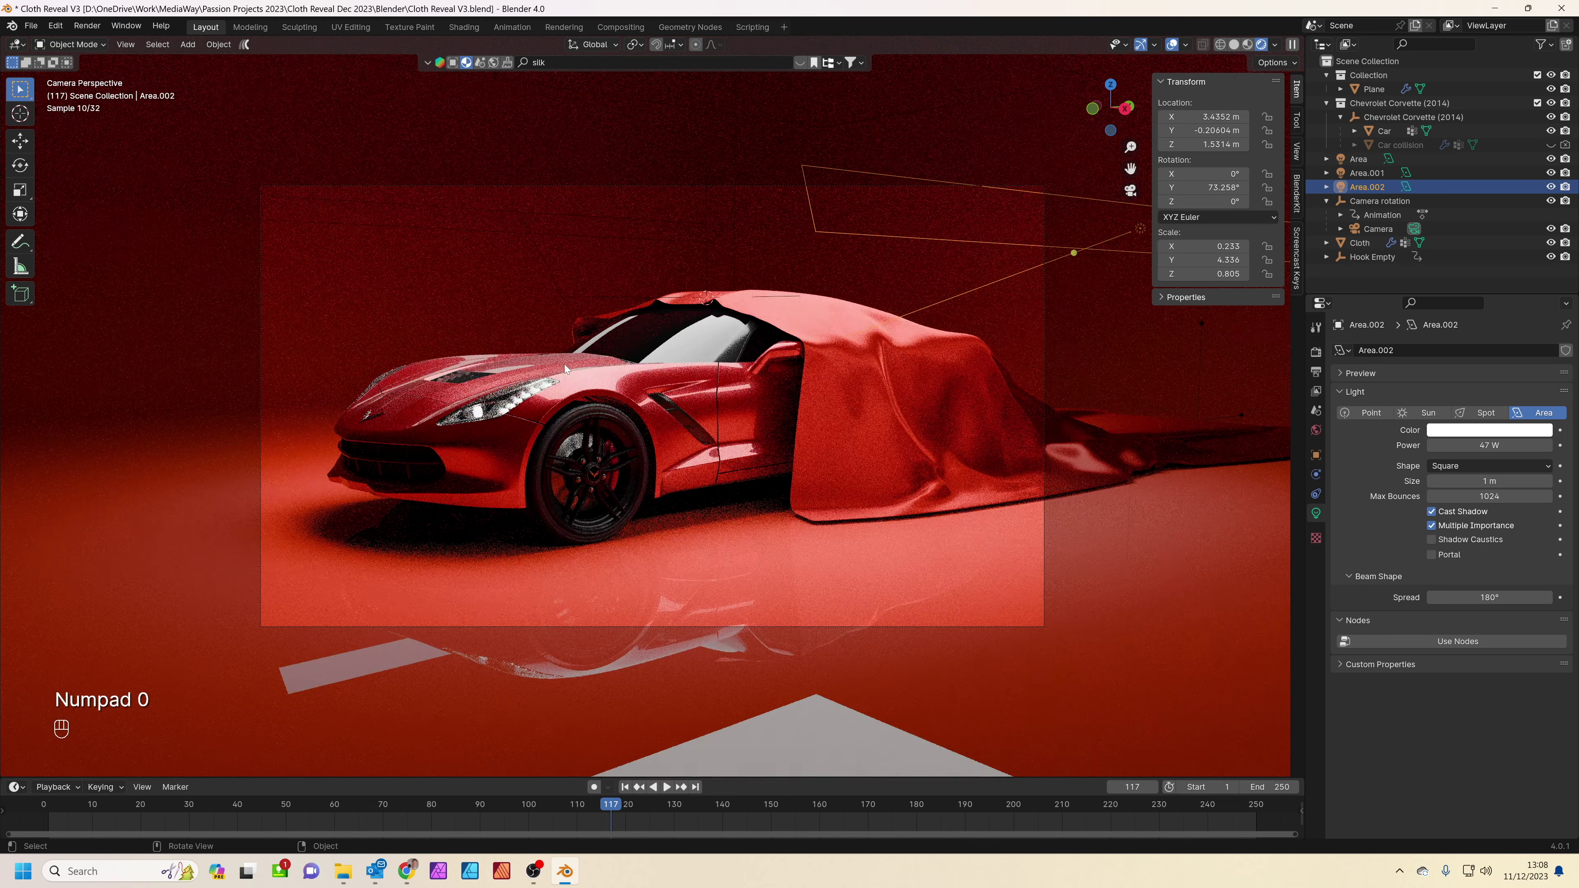
{"action": "middle_click_drag", "start_coordinate": [670, 505], "coordinate": [747, 527]}
{"action": "left_click", "coordinate": [485, 245]}
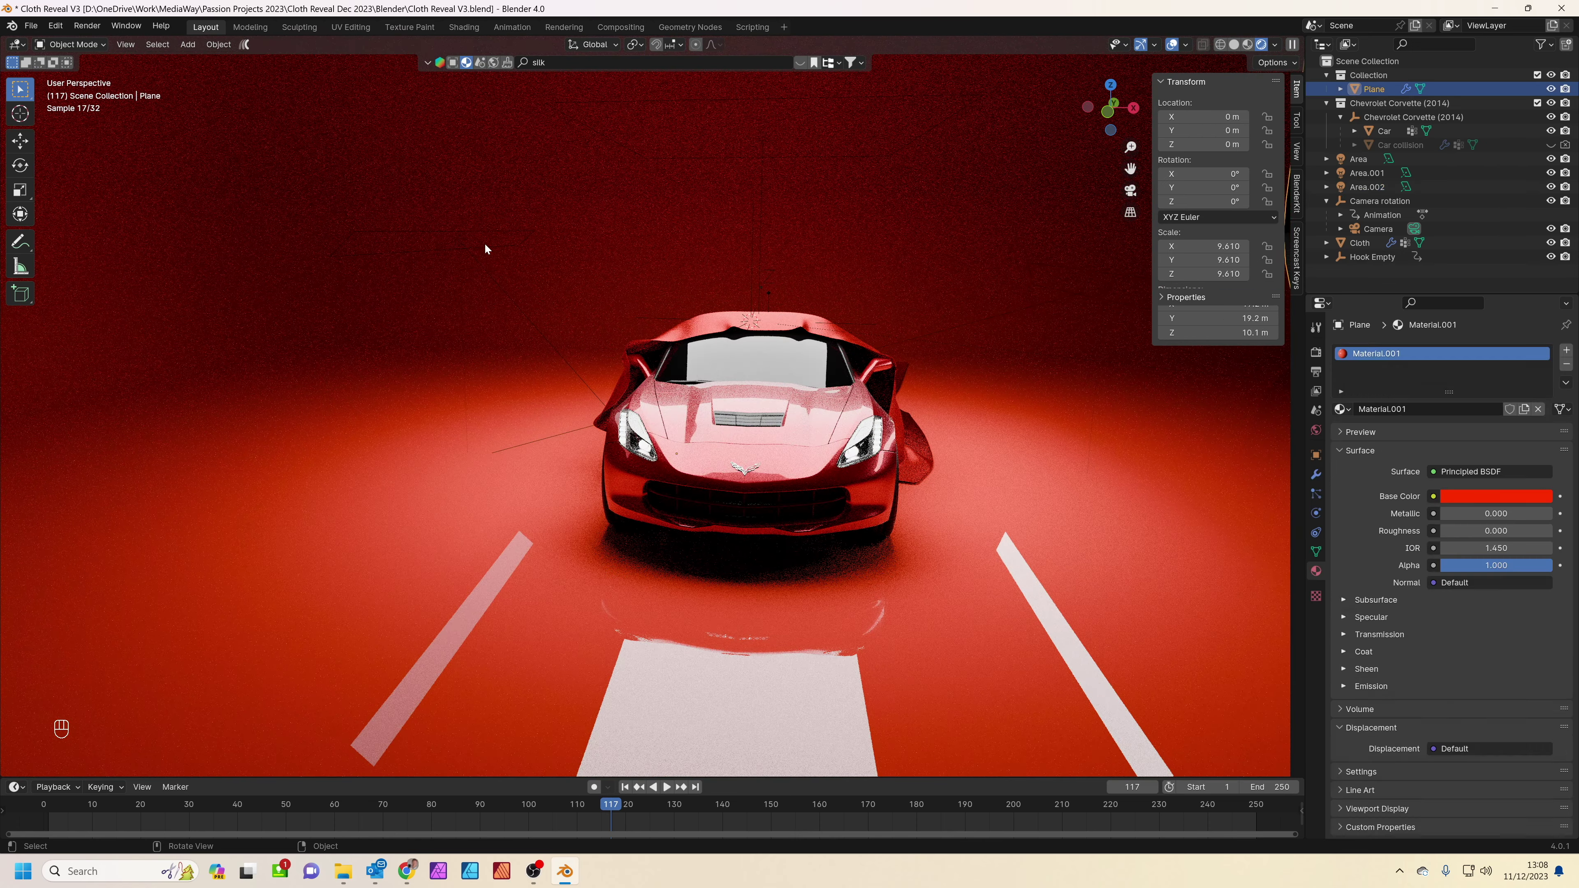
{"action": "left_click", "coordinate": [462, 243]}
{"action": "key", "text": "KP_0"}
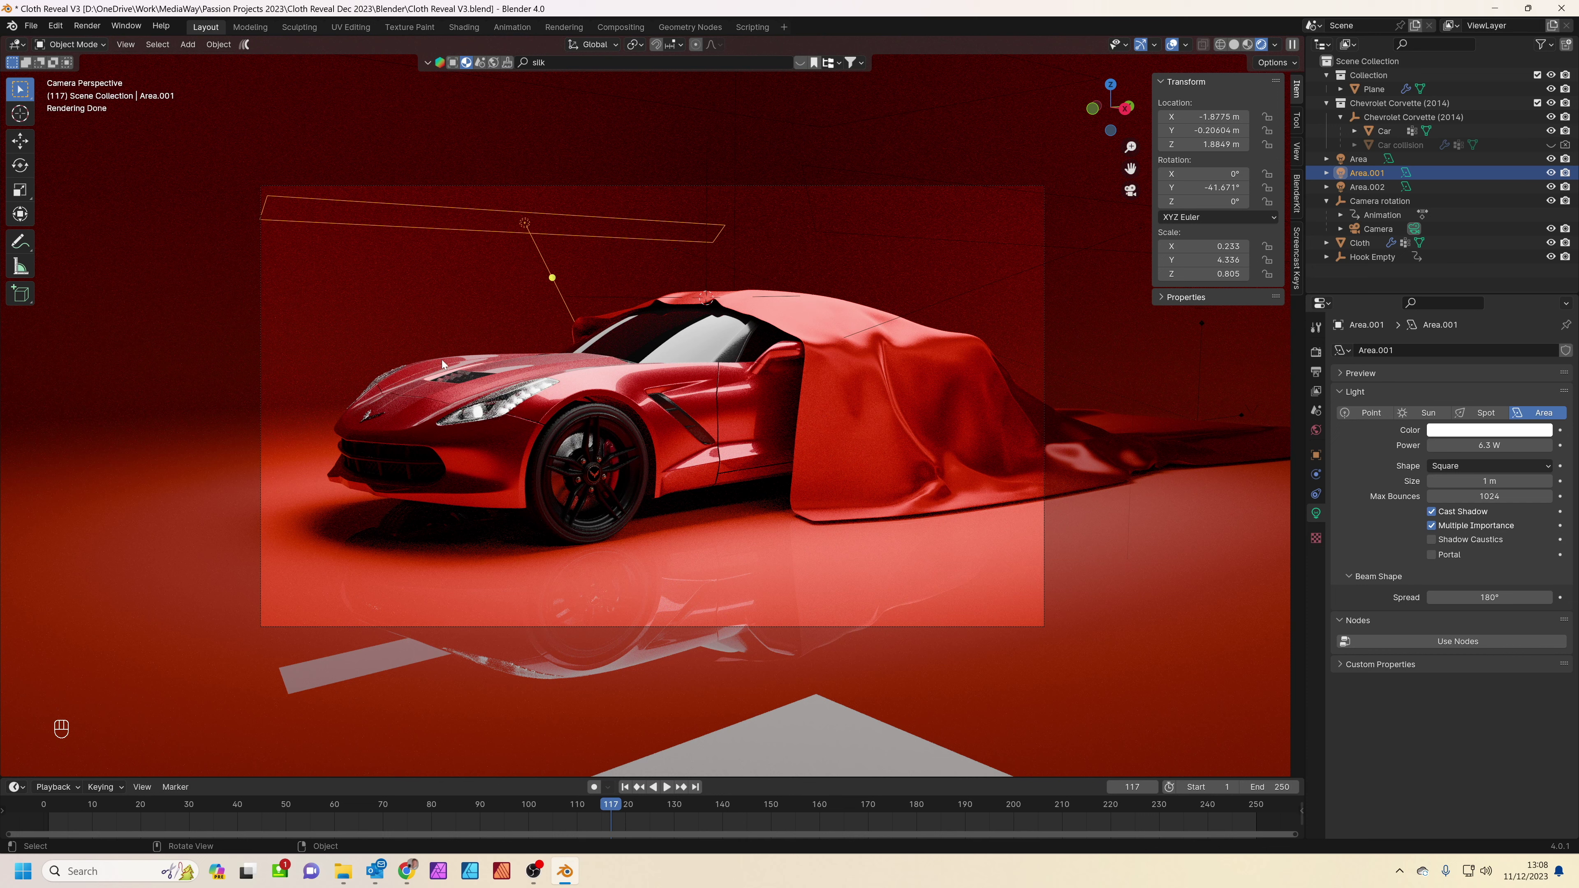
Select the cloth and examine its Silk material and modifier stack, down to Solidify and Subdivision.
{"action": "left_click", "coordinate": [748, 290]}
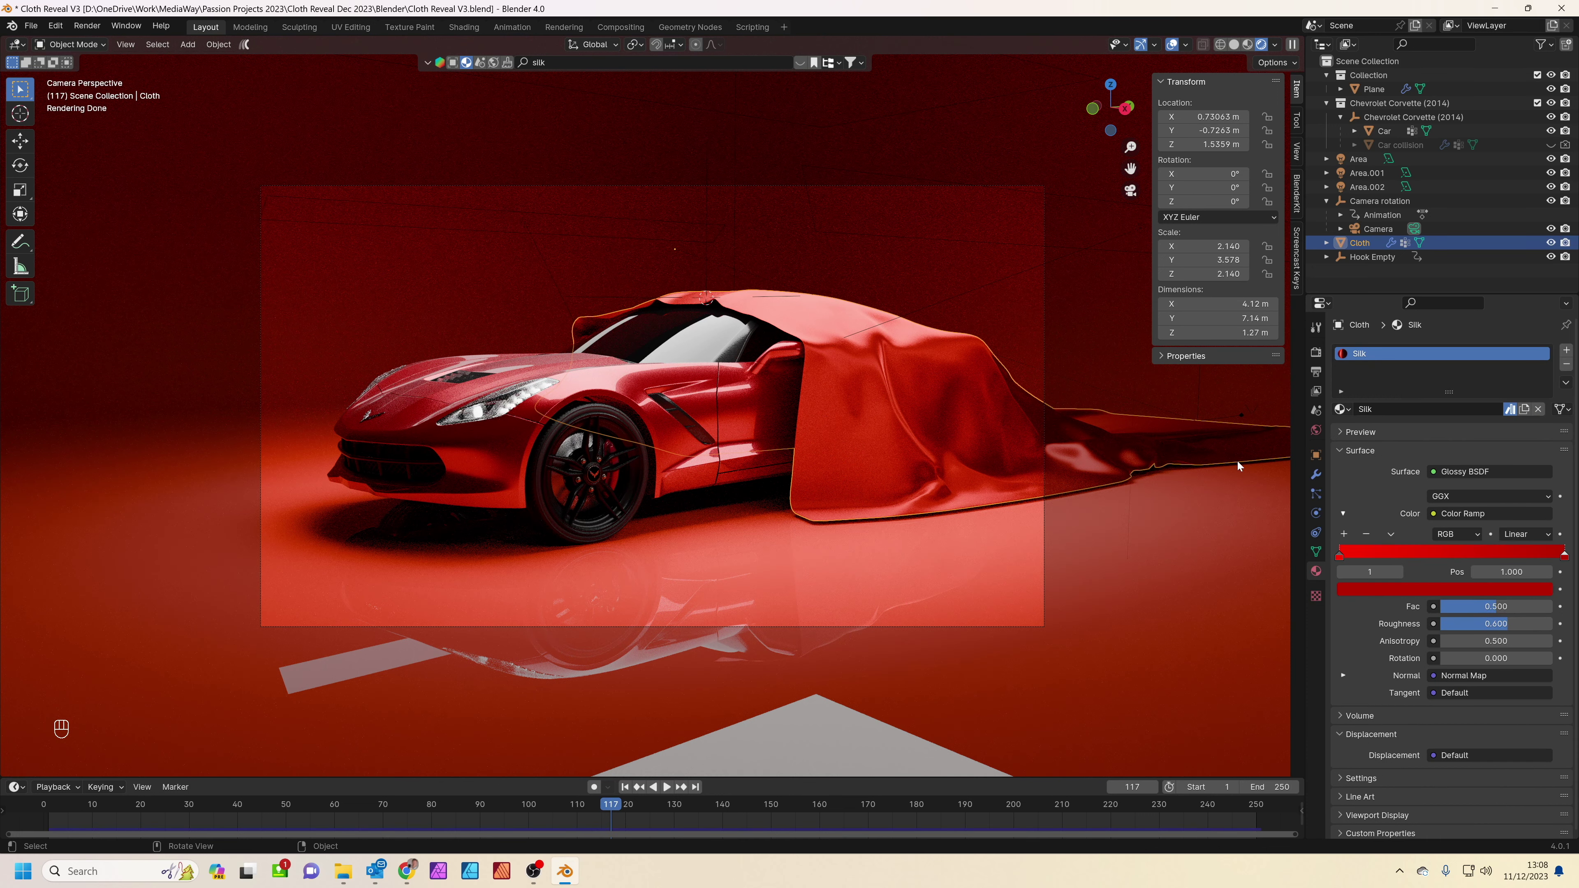
{"action": "left_click", "coordinate": [1316, 474]}
{"action": "scroll", "coordinate": [1386, 479], "scroll_direction": "down", "scroll_amount": 2}
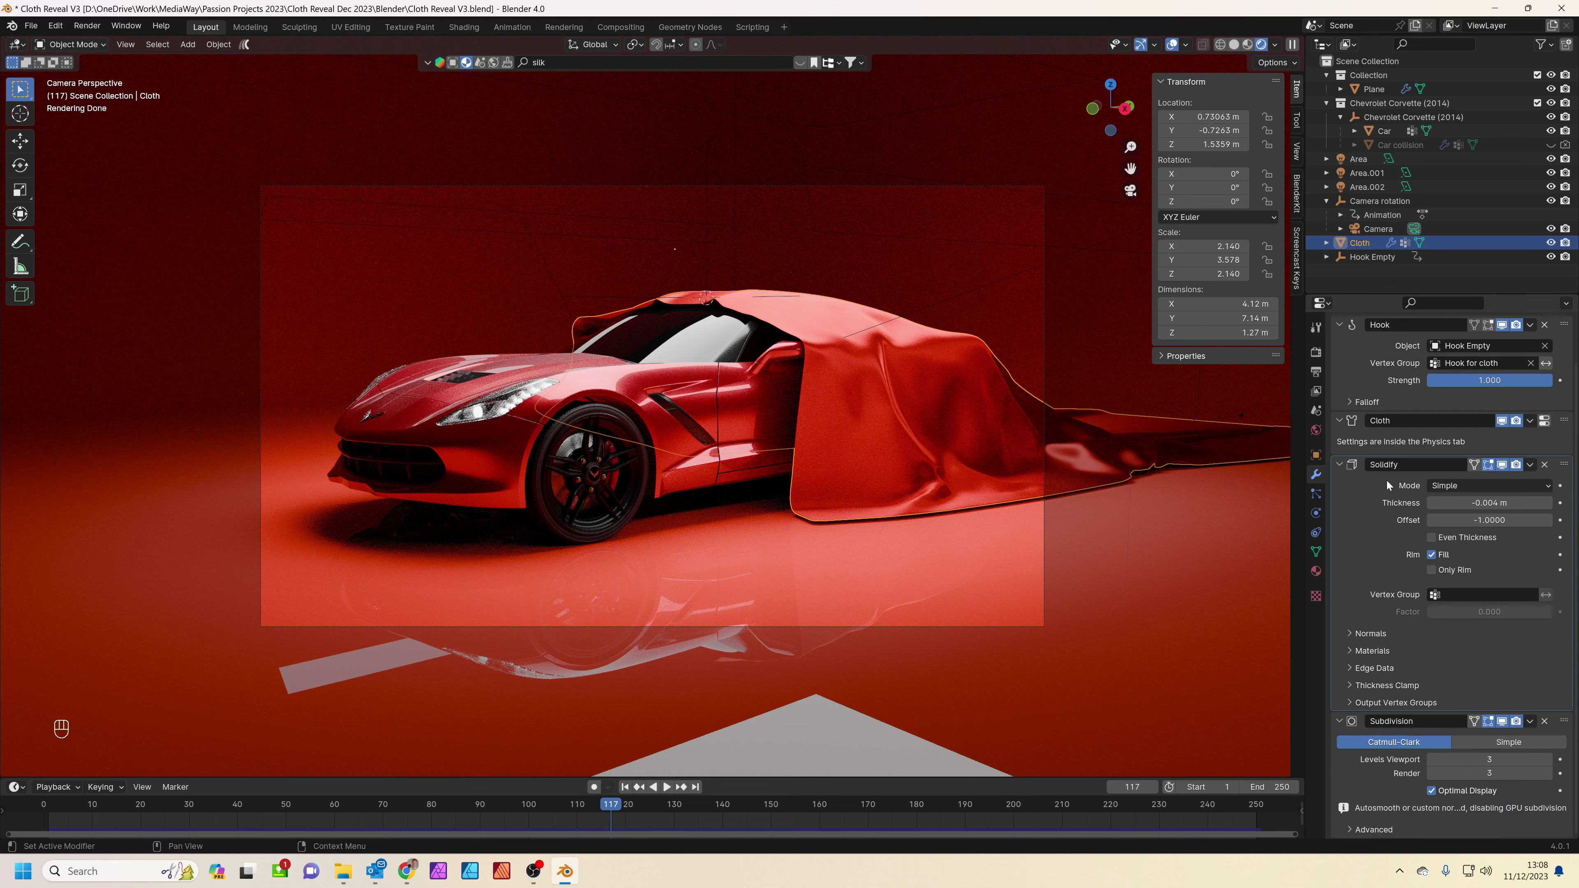